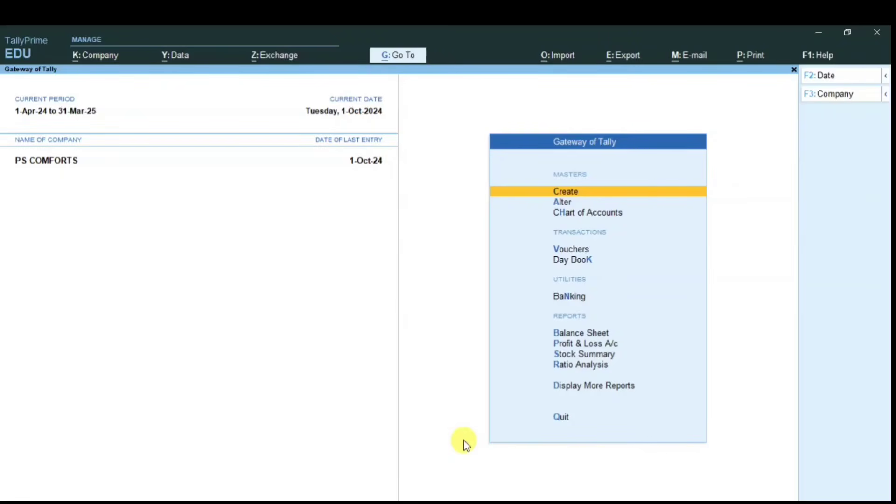
- Open the group outstandings report for the Sundry Debtors group
key(d)
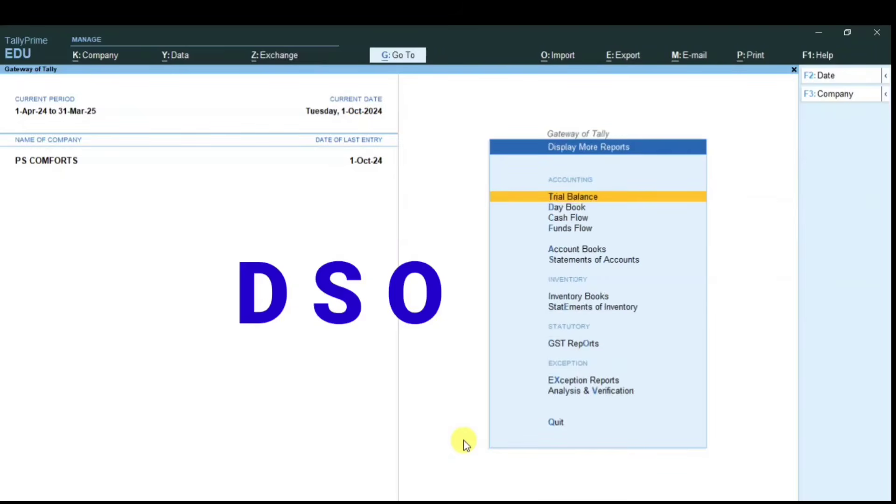
key(s)
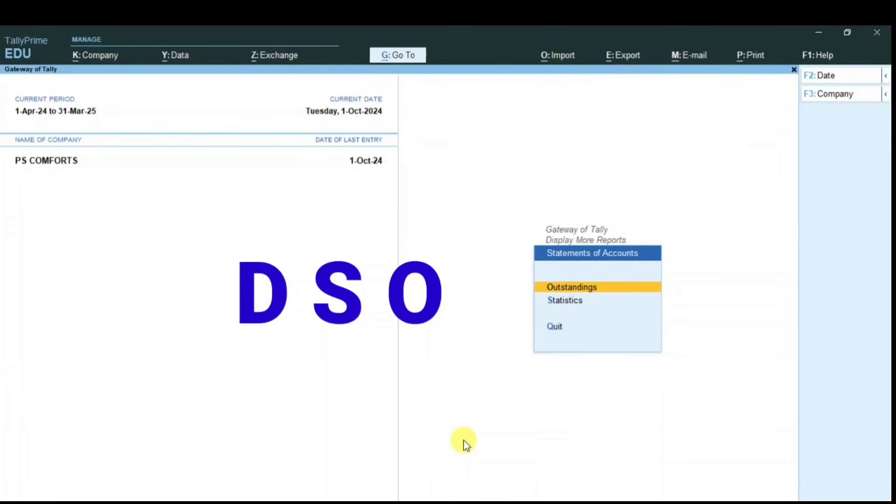
key(o)
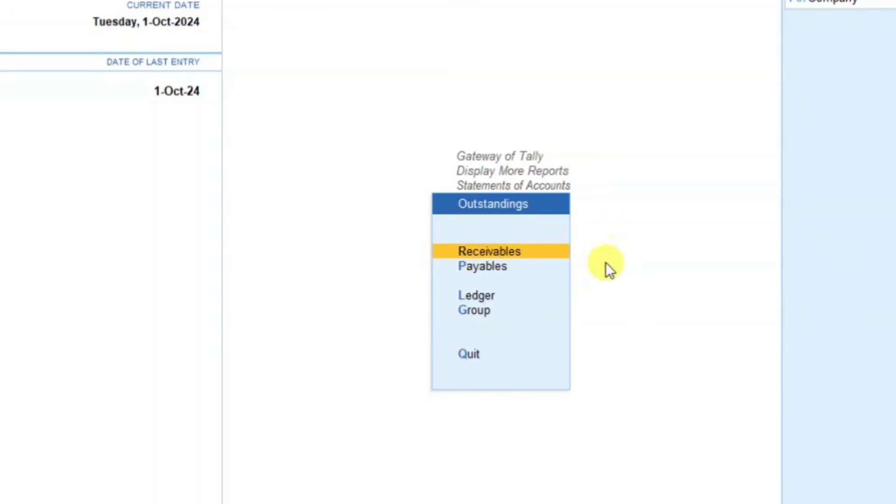
key(Down)
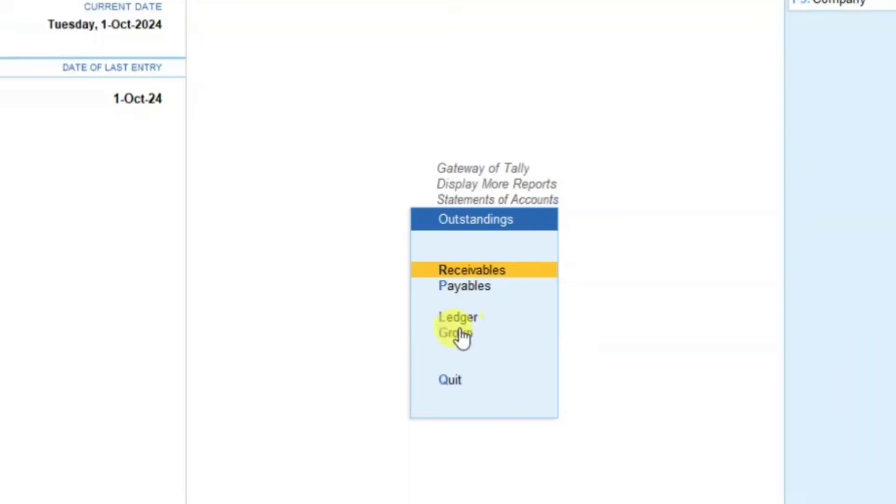
click(460, 332)
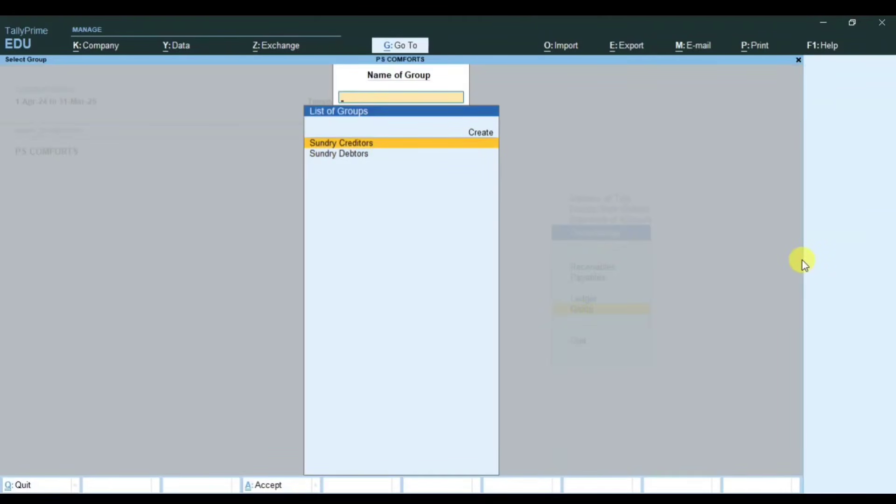
key(Down)
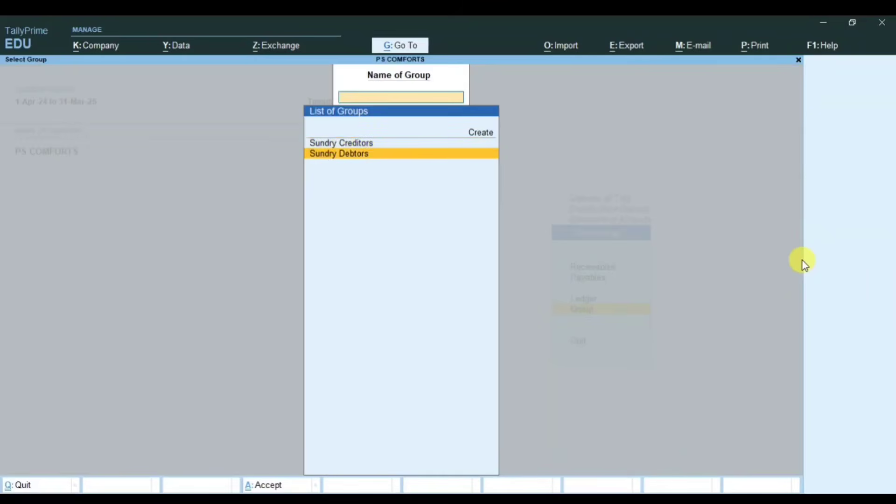
key(Return)
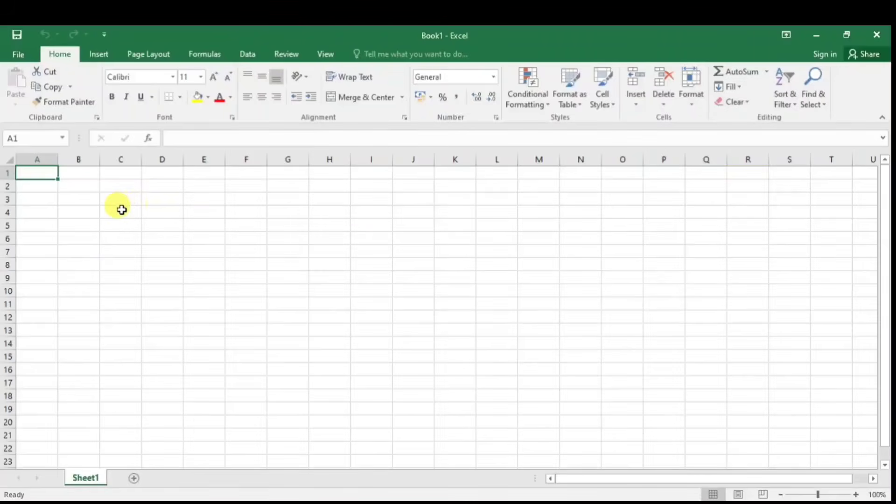
- In a blank Excel workbook, enter the headers SL. NO., PARTICULAR, INV. NO., DATE and AMOUNT across cells B4 to F4
click(121, 210)
click(80, 214)
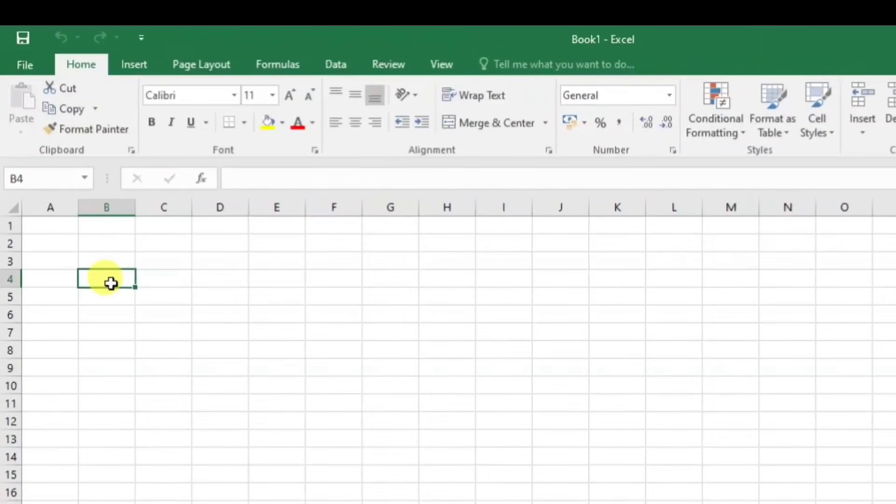
text(SL)
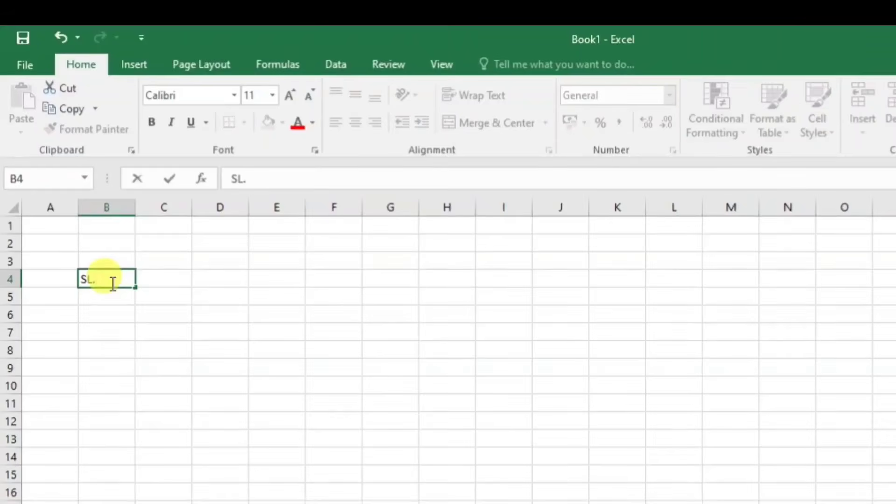
text(. NO.)
key(Tab)
text(PART)
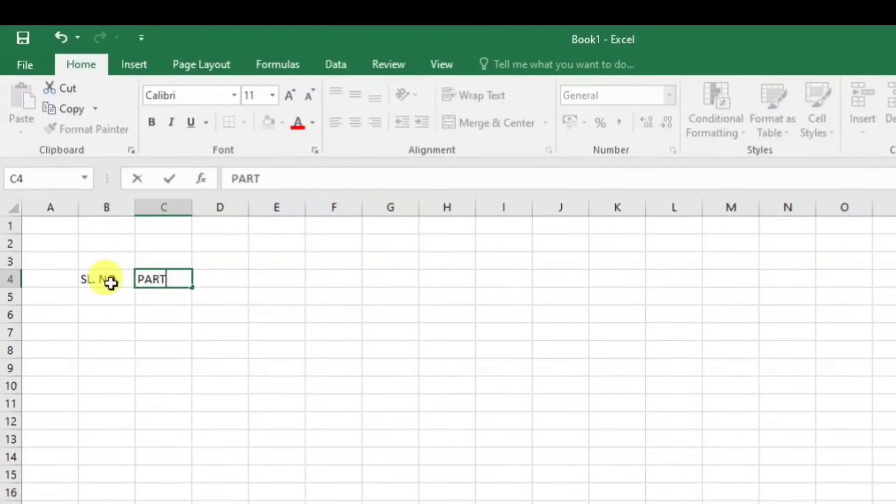
text(ICULAR)
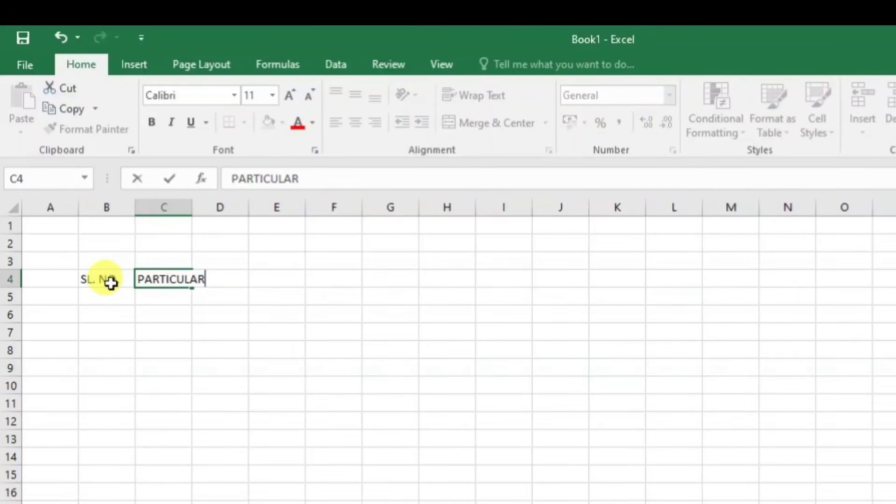
key(Tab)
text(INV)
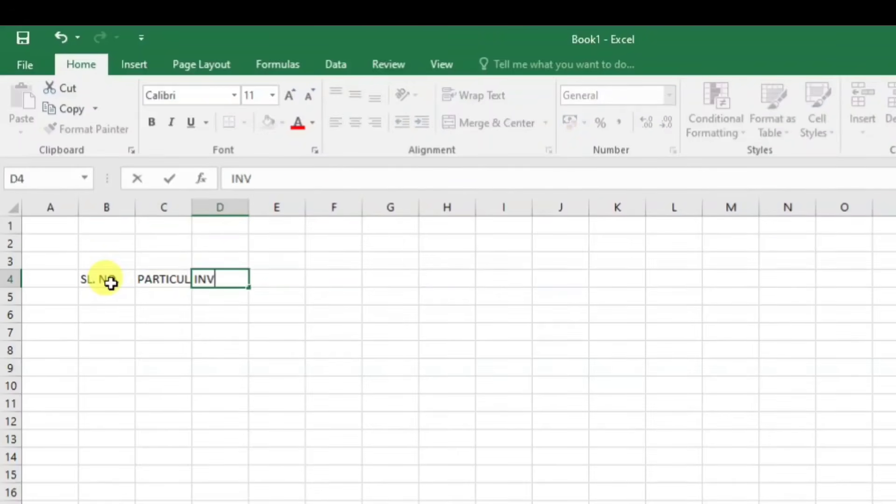
text(. NO.)
key(Tab)
text(DATE)
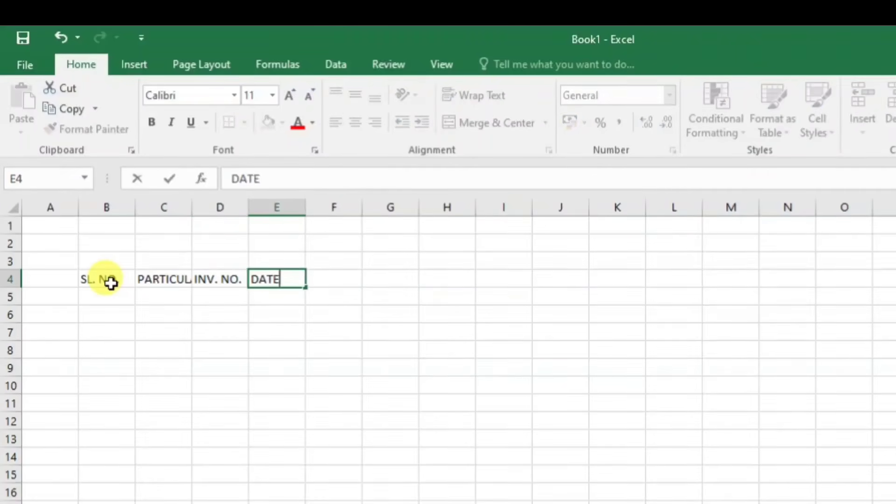
key(Tab)
text(AMOUNT)
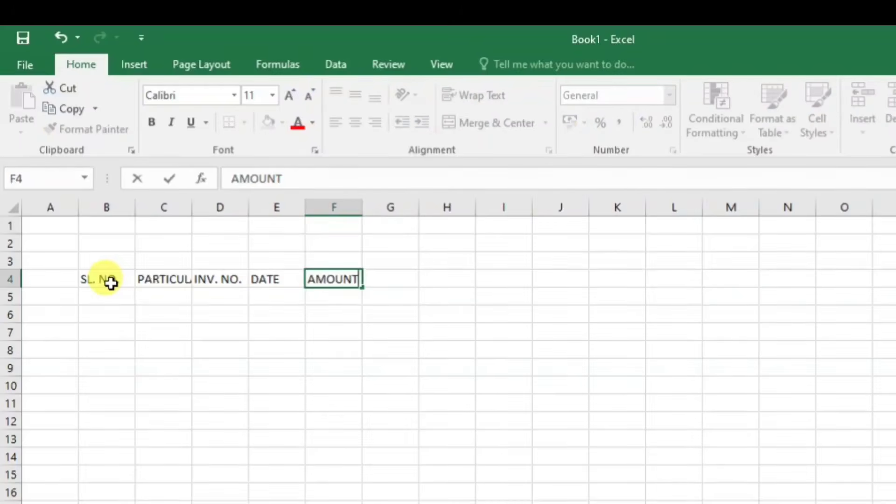
key(Return)
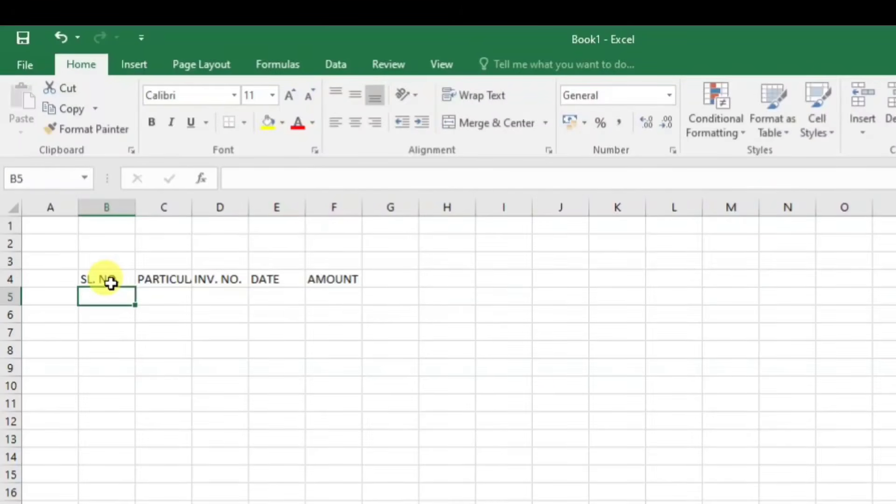
- Widen the PARTICULAR column and apply all borders to the table range from B4 down through column F
drag(193, 213, 256, 226)
drag(103, 276, 406, 503)
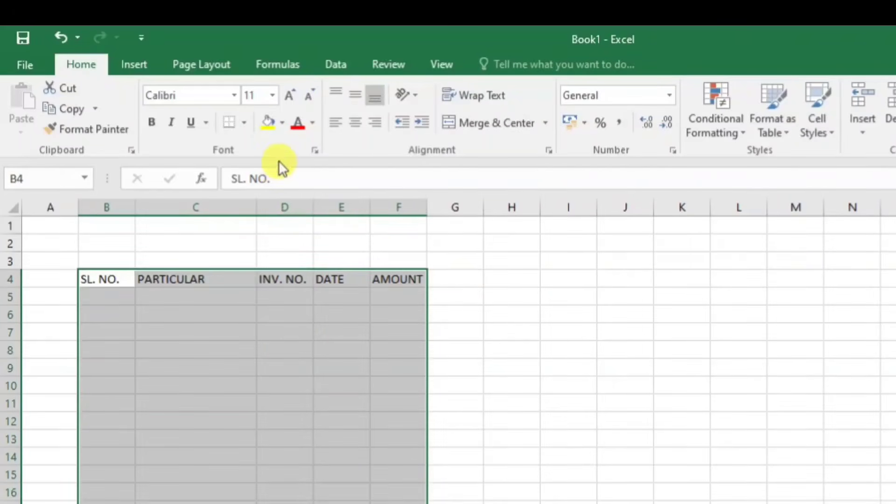
click(244, 122)
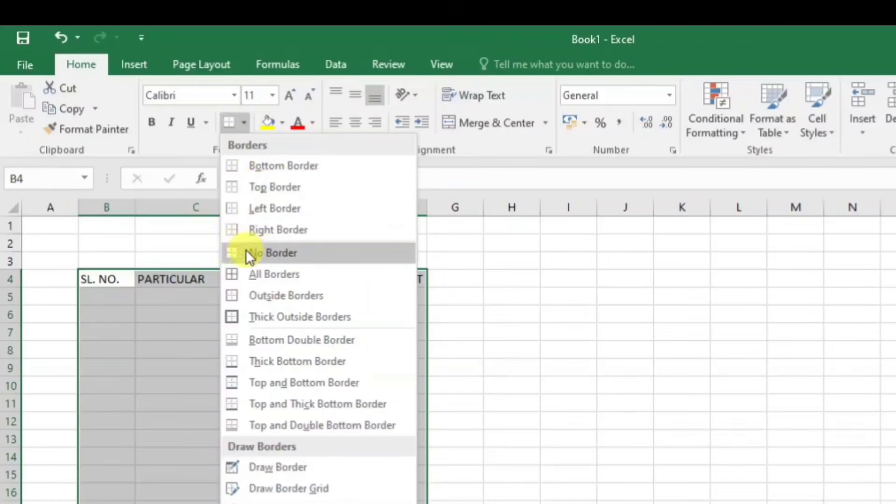
click(251, 276)
click(243, 336)
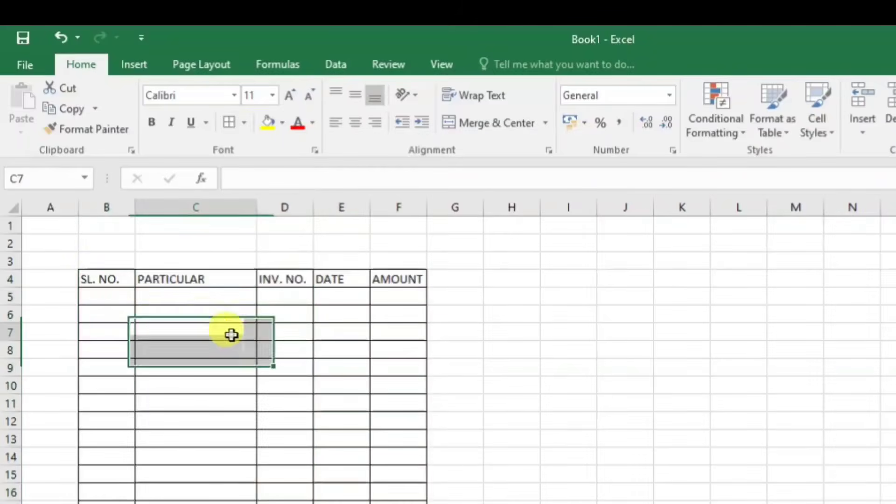
- Format the header row B4:F4 as bold, centred horizontally and vertically, with yellow fill and font size 12
drag(101, 281, 386, 282)
click(148, 121)
click(355, 121)
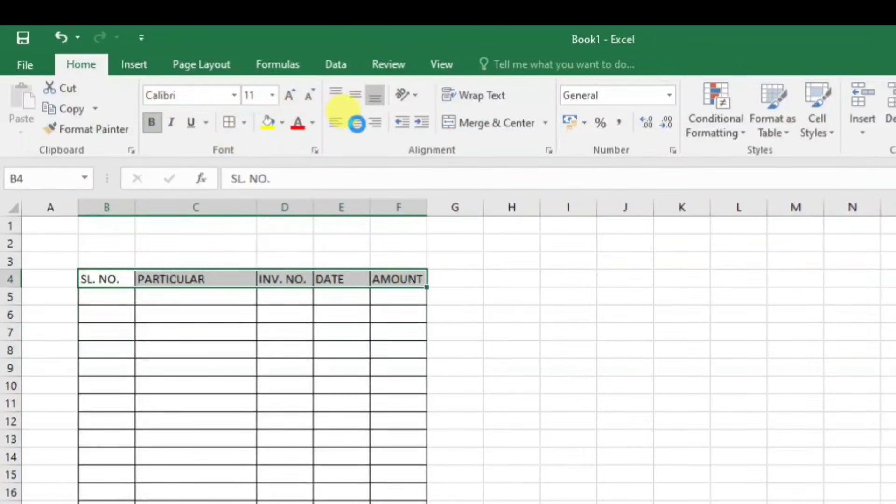
click(356, 90)
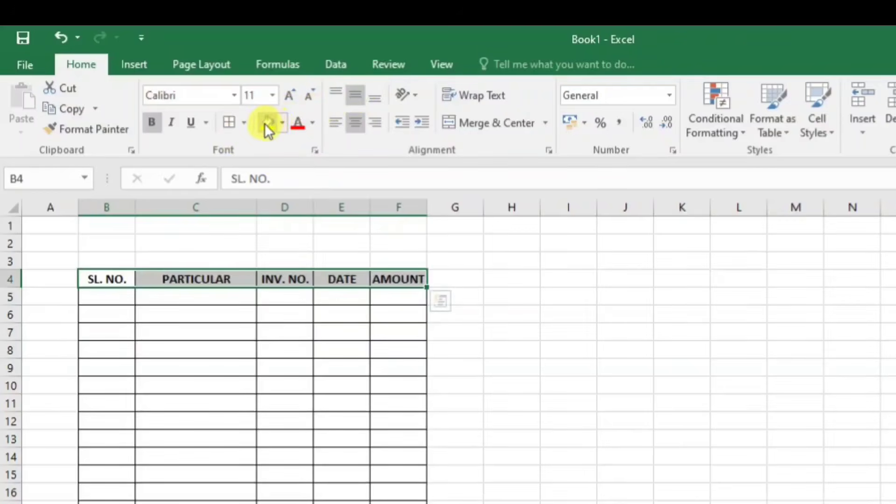
click(265, 123)
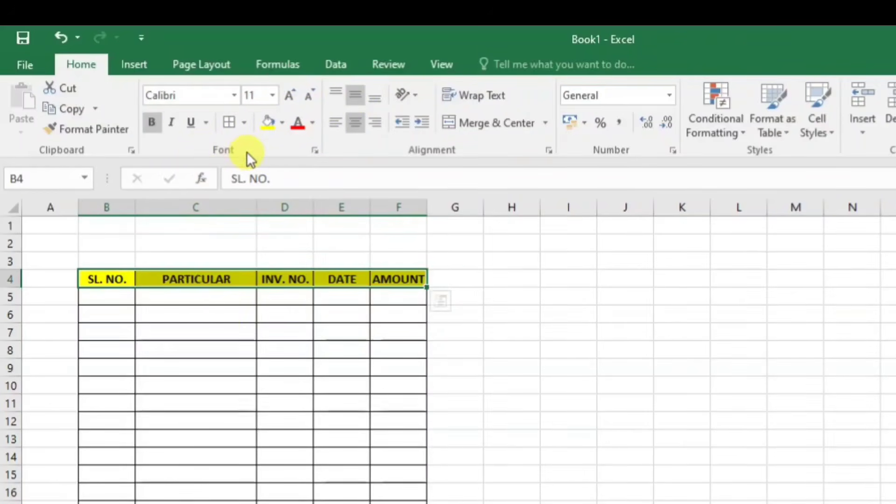
click(293, 93)
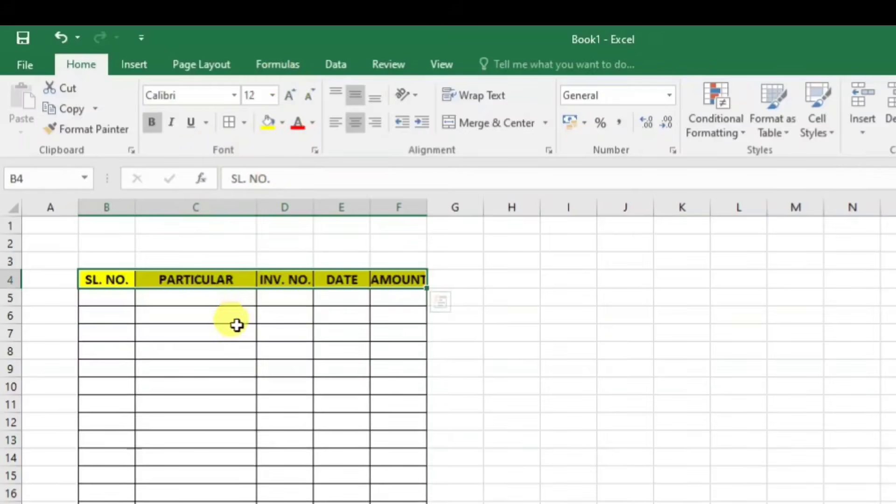
- Widen the DATE and INV. NO. columns so their headers have more room
click(236, 329)
drag(370, 207, 396, 210)
drag(313, 209, 327, 208)
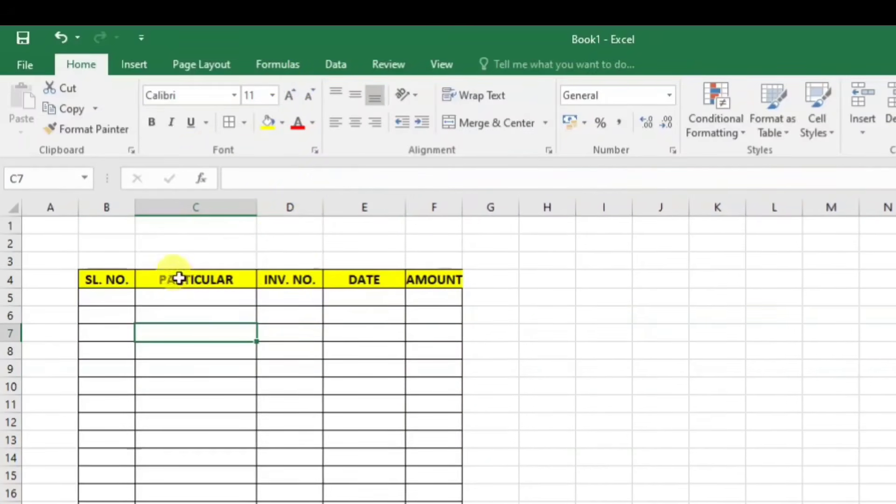
- Enter serial number 1 in cell B5 and centre the contents of column B horizontally and vertically
click(104, 298)
text(1)
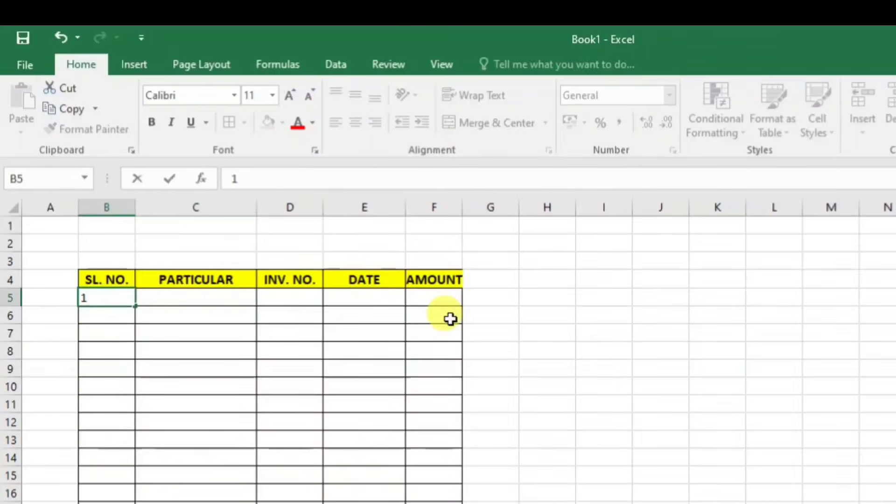
key(Tab)
drag(116, 226, 107, 497)
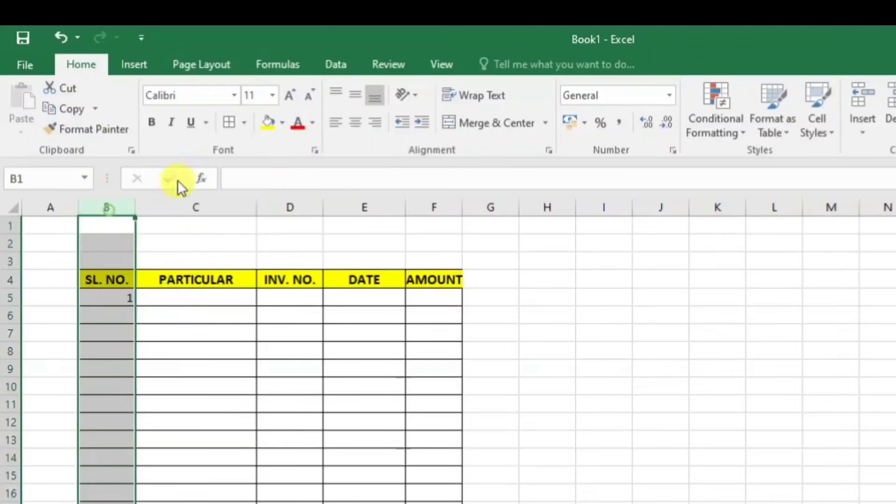
click(353, 122)
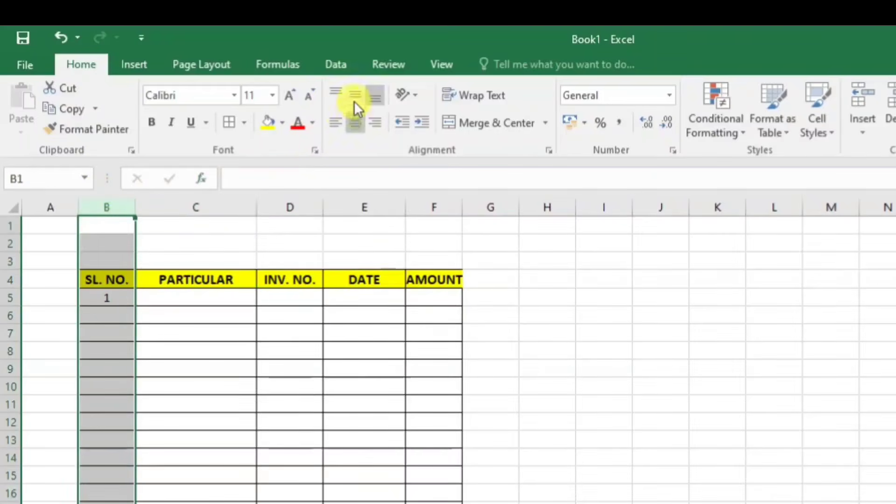
- Widen the PARTICULAR column further and merge and center cells B2:F3 above the headers
click(184, 298)
drag(253, 206, 303, 233)
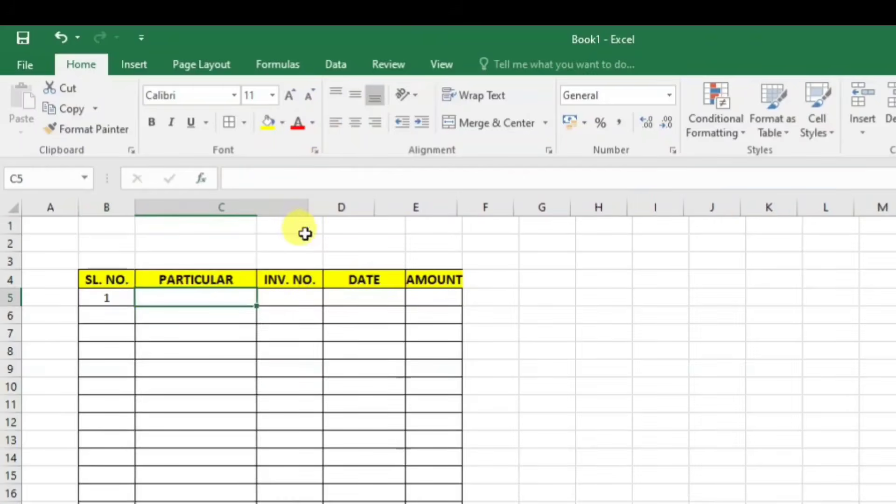
drag(117, 241, 466, 252)
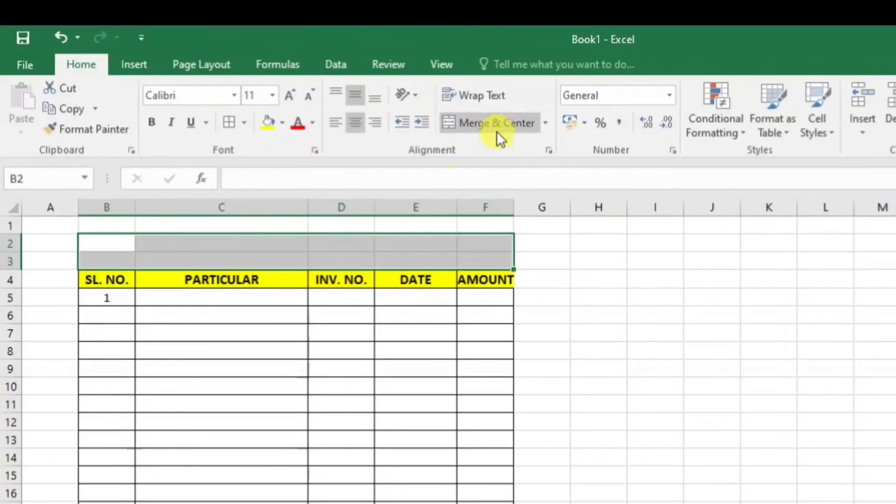
click(497, 126)
- Enter the title OUTSTANDING REPORT TILL APRIL MONTH 2024 in the merged cell above the table
text(OUTSTANDING REPORT OF )
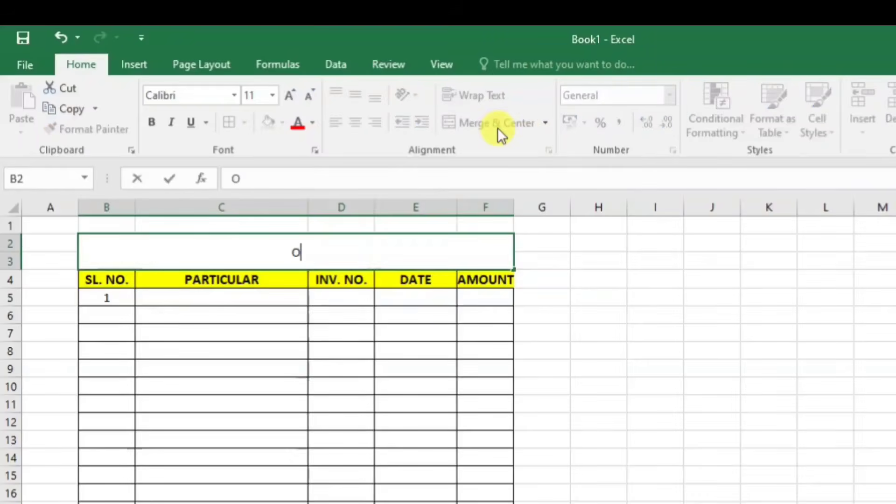
text(APRIL MONTH)
key(BackSpace)
key(BackSpace)
key(BackSpace)
key(BackSpace)
key(BackSpace)
key(BackSpace)
key(BackSpace)
key(BackSpace)
key(BackSpace)
key(BackSpace)
key(BackSpace)
key(BackSpace)
key(BackSpace)
key(BackSpace)
text(TILL APRIL MONTH 2024)
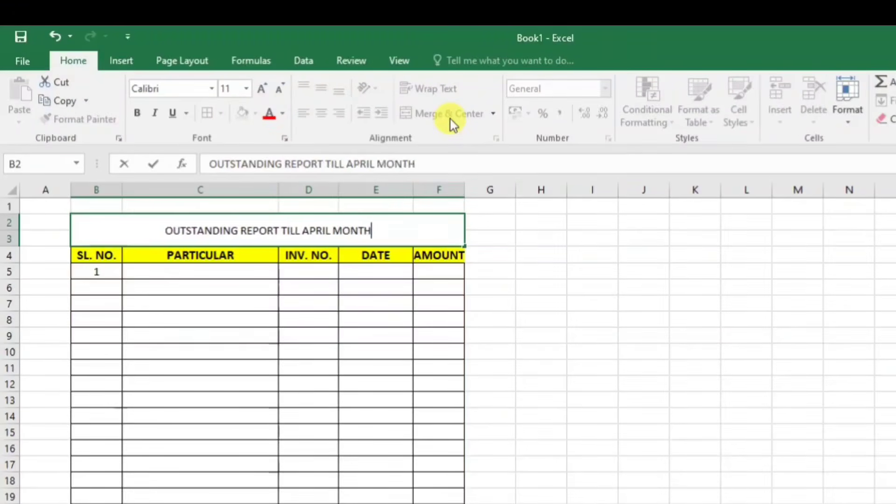
key(Return)
click(348, 331)
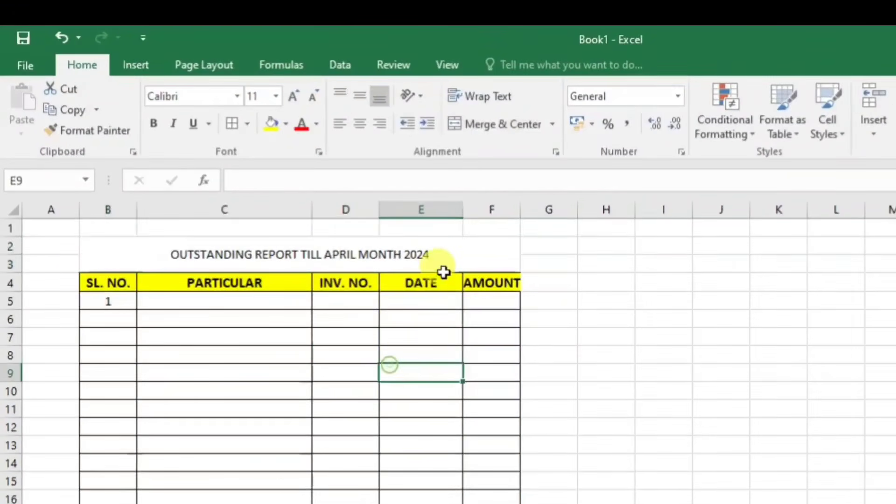
- Increase the font size of the merged report title to 14
click(478, 254)
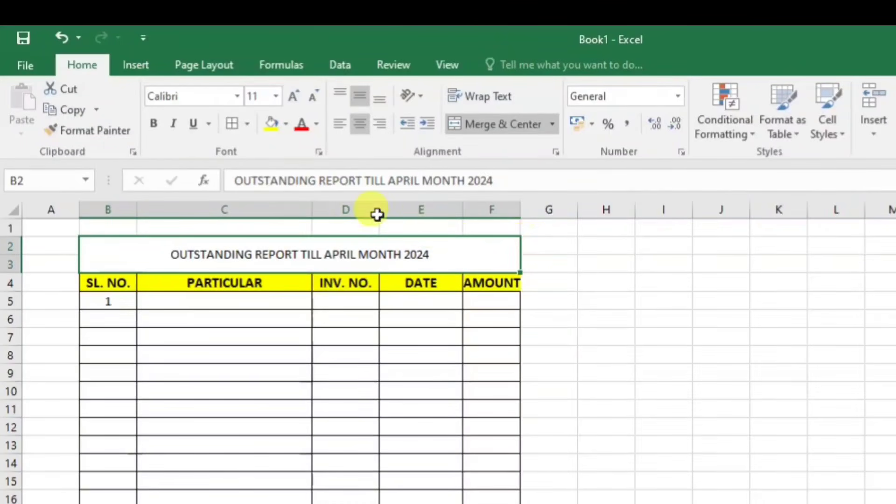
click(294, 96)
click(293, 96)
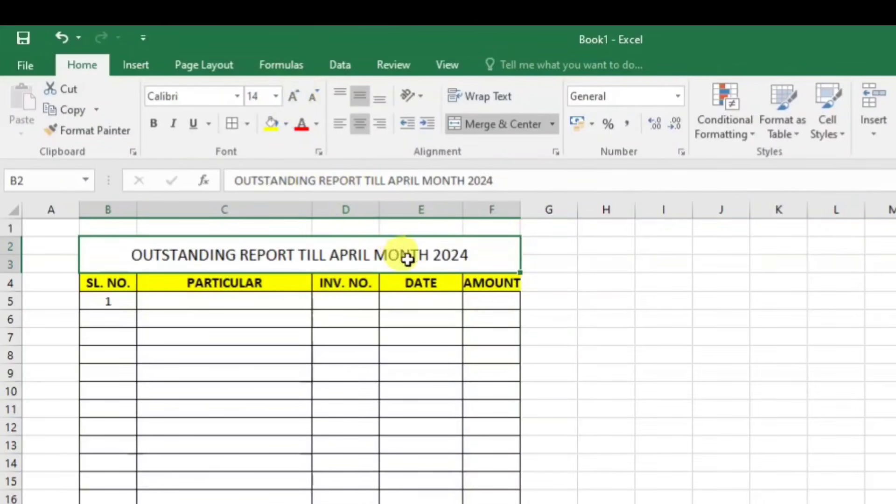
- Shorten the merged report title to OUTSTANDING REPORT TILL APRIL 2024 by removing the word MONTH
double_click(430, 253)
key(BackSpace)
key(BackSpace)
key(BackSpace)
key(BackSpace)
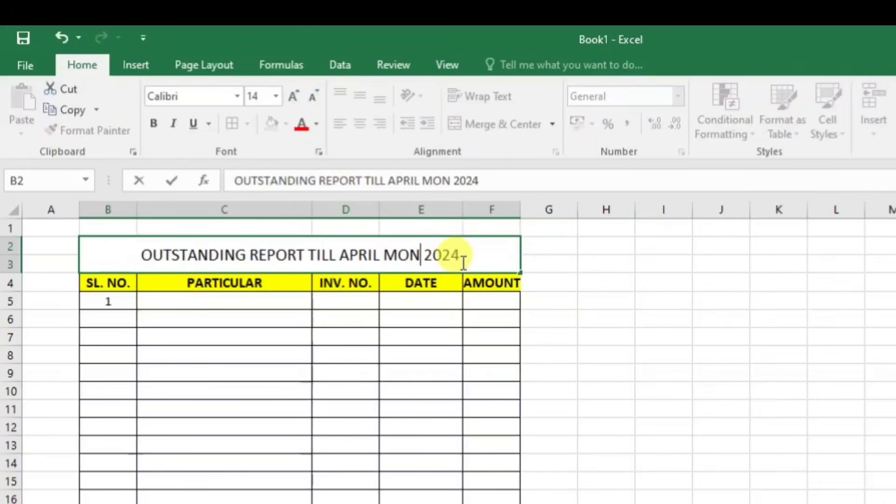
key(BackSpace)
key(BackSpace)
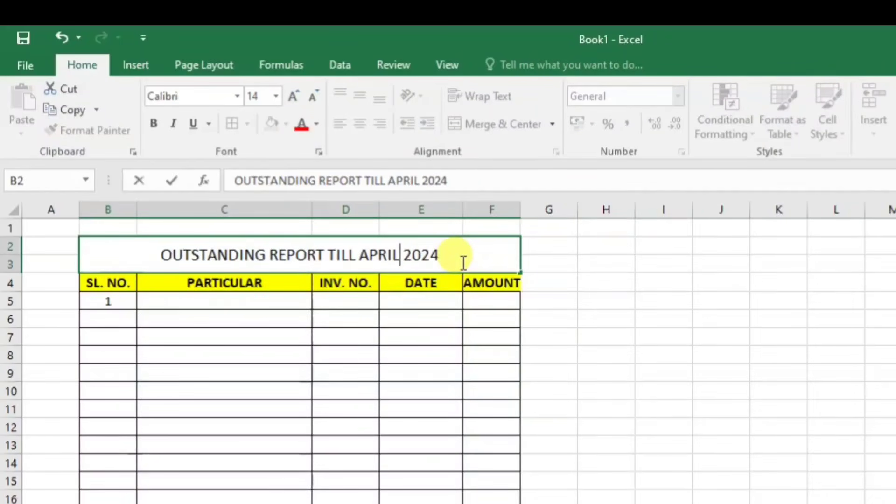
key(Return)
- Format the merged report title in bold white text on a purple fill
click(462, 262)
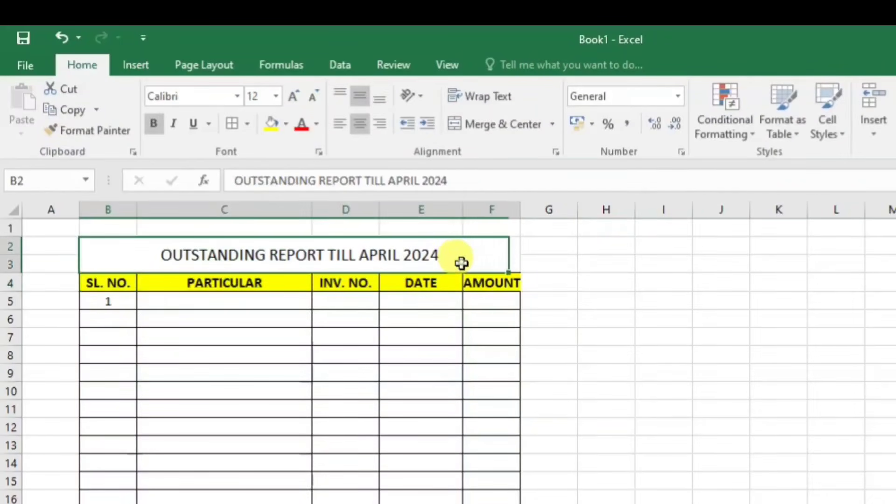
click(153, 123)
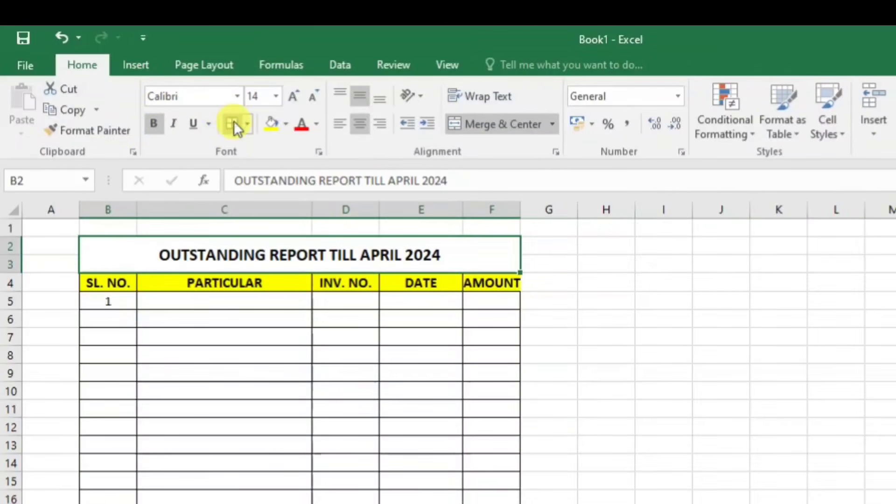
click(285, 123)
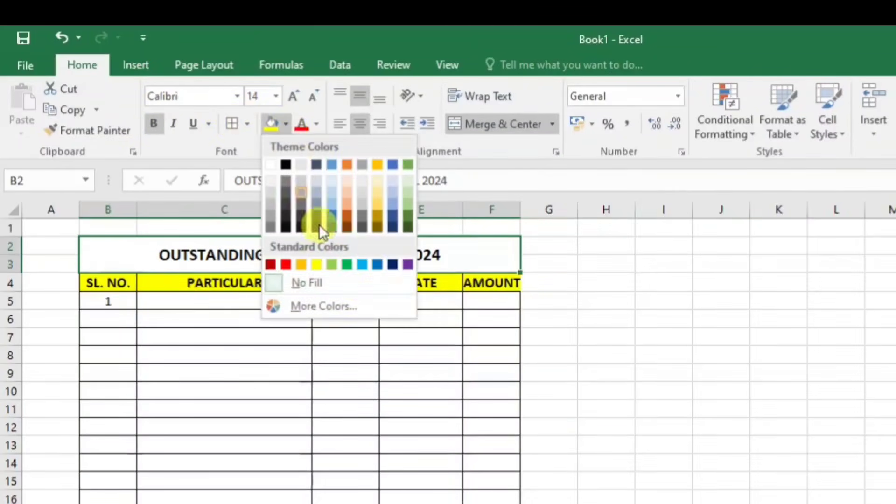
click(408, 264)
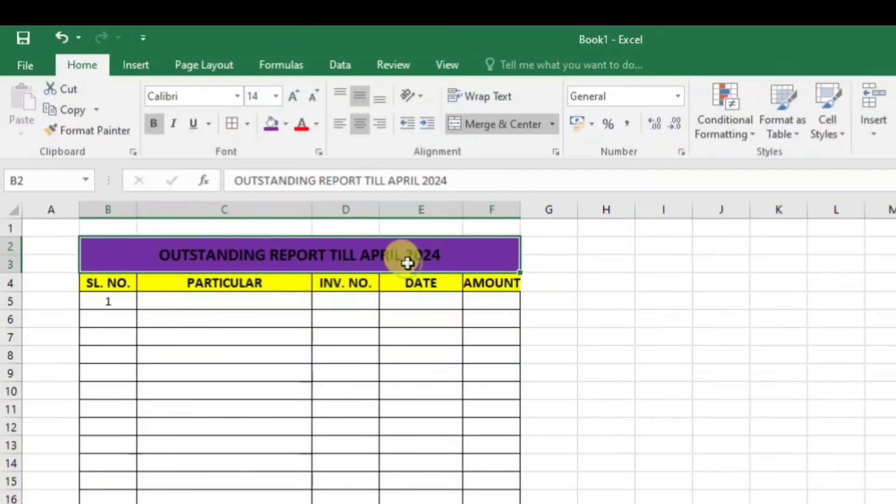
click(316, 125)
click(301, 184)
click(732, 358)
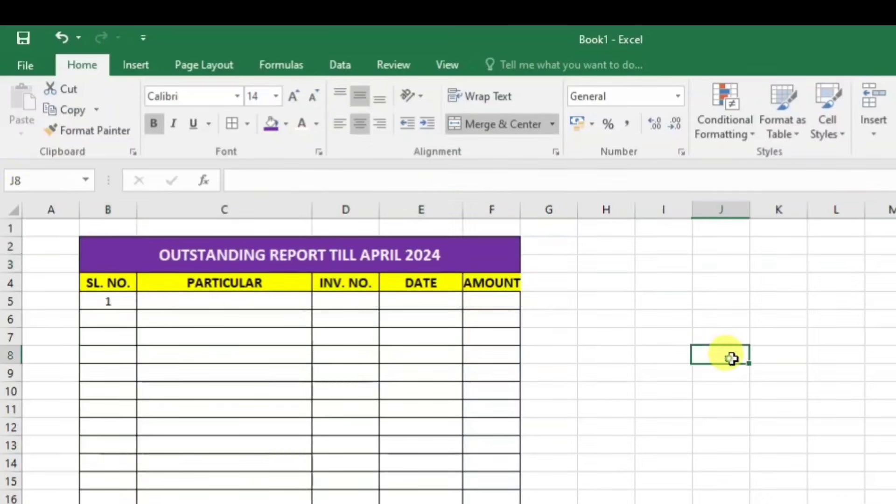
- Widen the AMOUNT column and the INV. NO. column so their headers have more room
drag(521, 211, 555, 242)
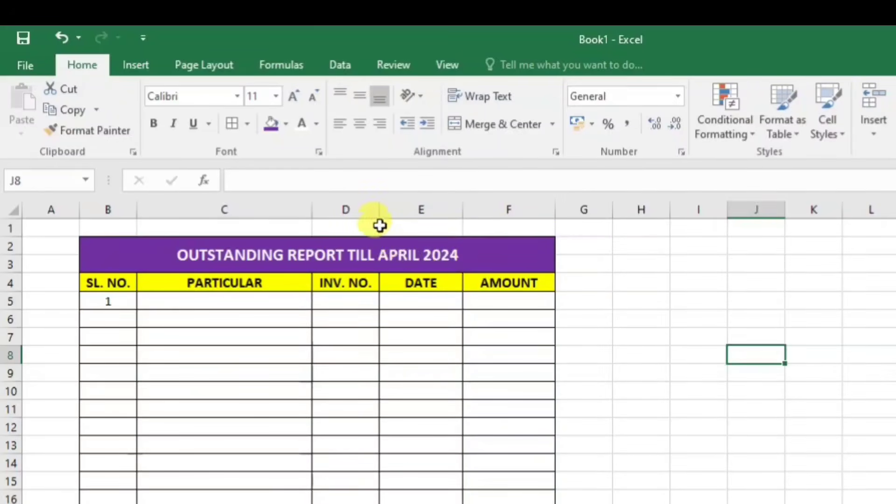
drag(378, 214, 392, 220)
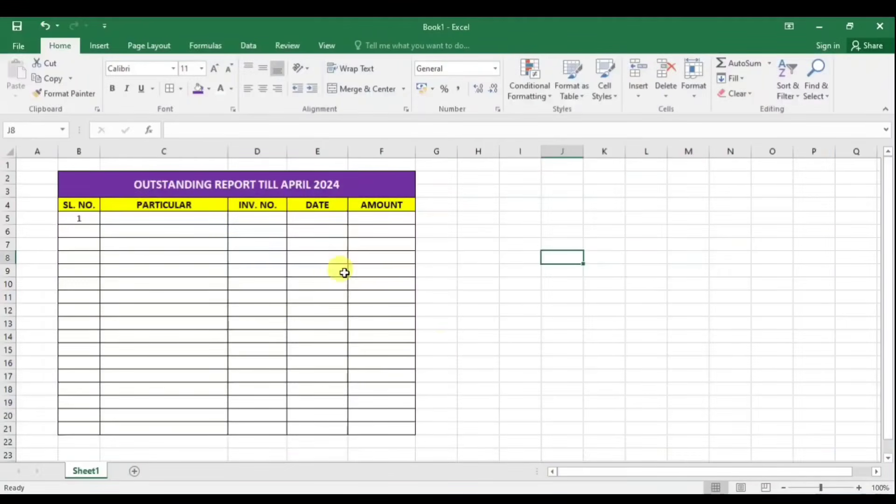
- Enter BTS TRADERS as the first party under PARTICULAR in cell C5
click(155, 217)
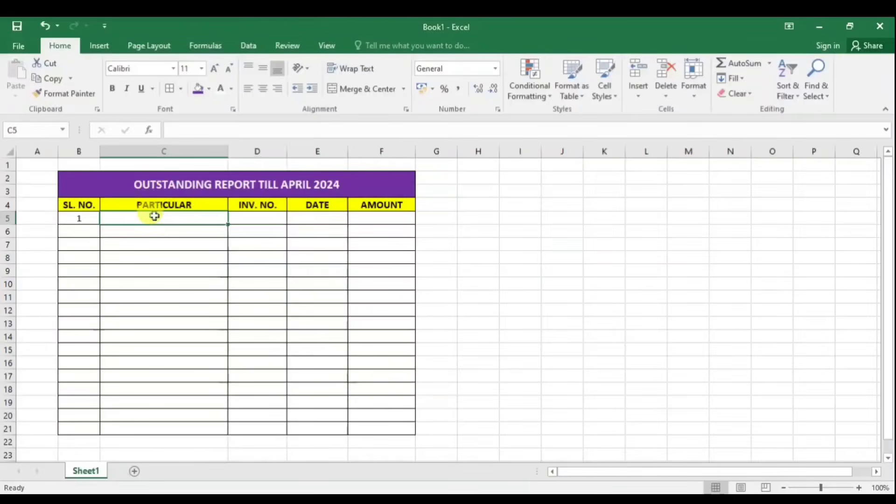
text(BTS )
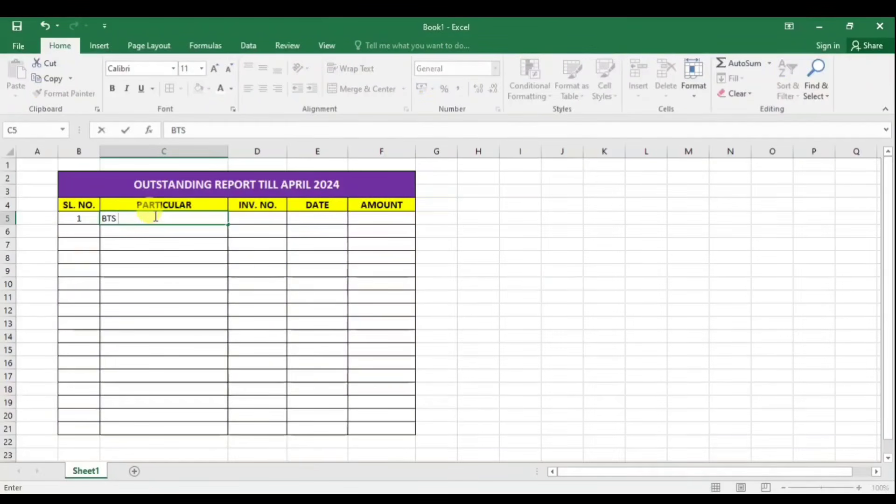
text(TRADERS)
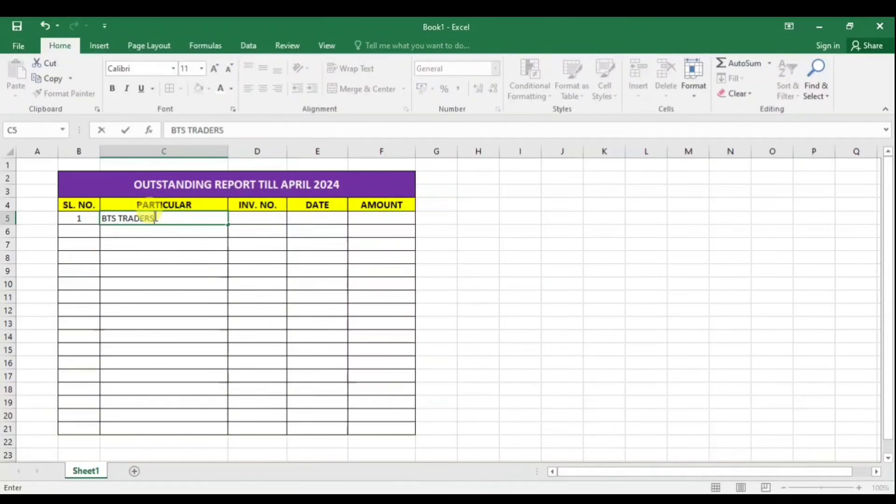
key(Tab)
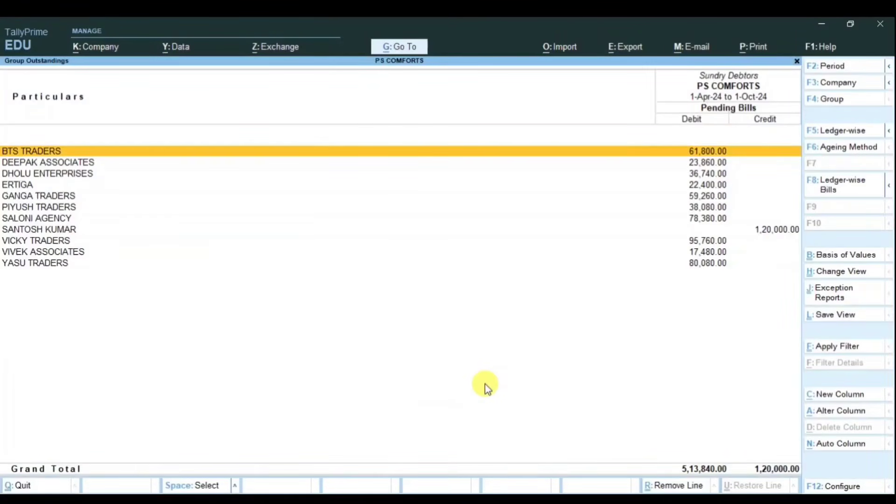
- In TallyPrime, open the BTS TRADERS ledger outstandings, change to the Monthly Summary view and check the April and May transactions
key(Return)
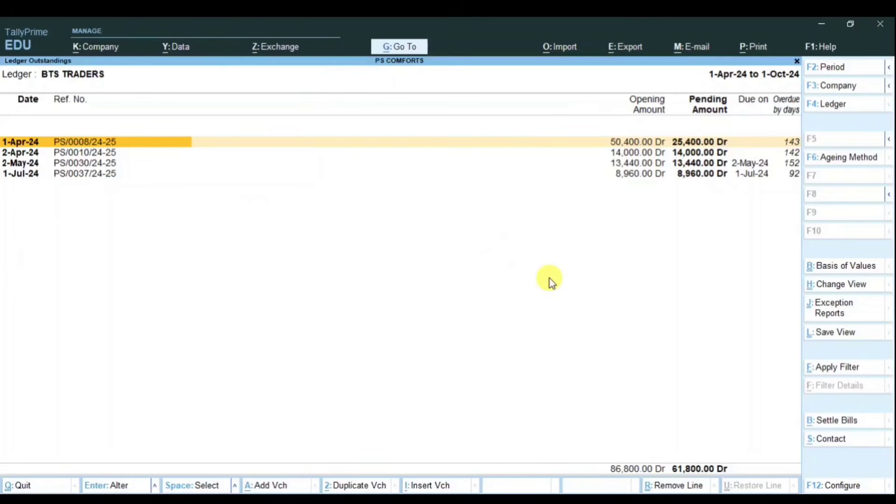
key(ctrl+h)
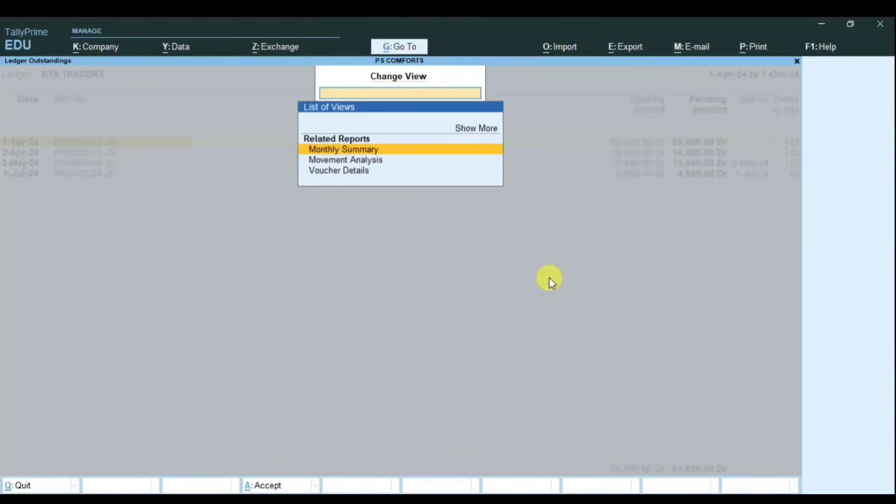
key(Return)
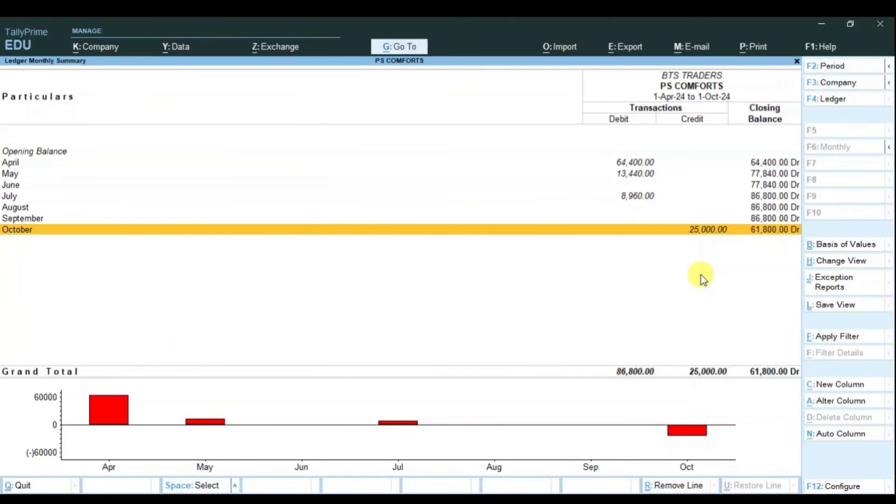
click(628, 162)
click(630, 175)
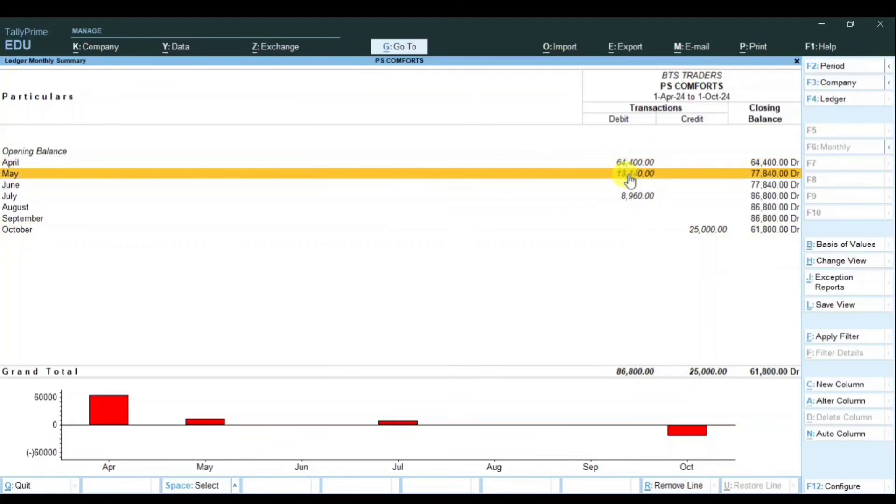
click(625, 165)
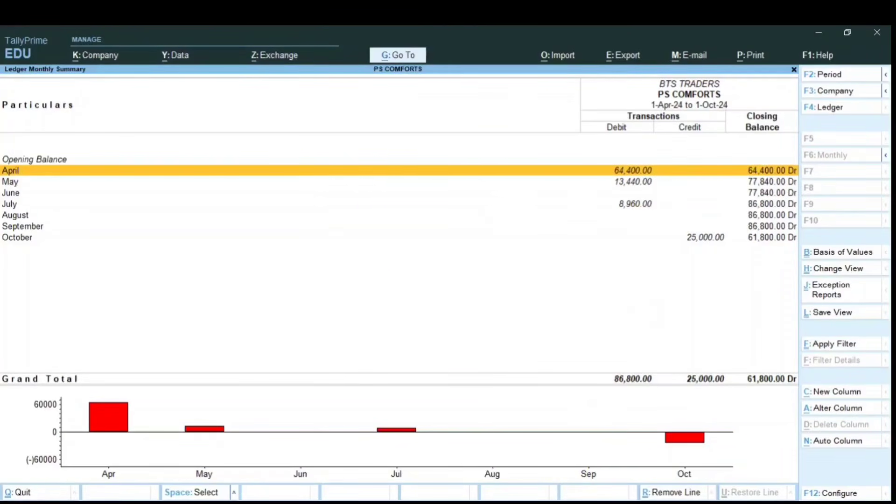
- Switch to Excel and change the month in the report title so it reads OUTSTANDING REPORT TILL SEPTEMBER 2024
click(562, 502)
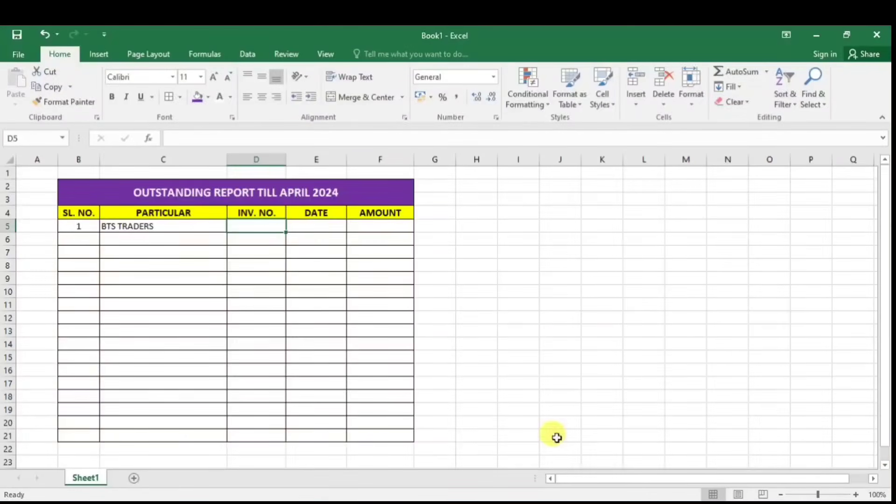
double_click(298, 191)
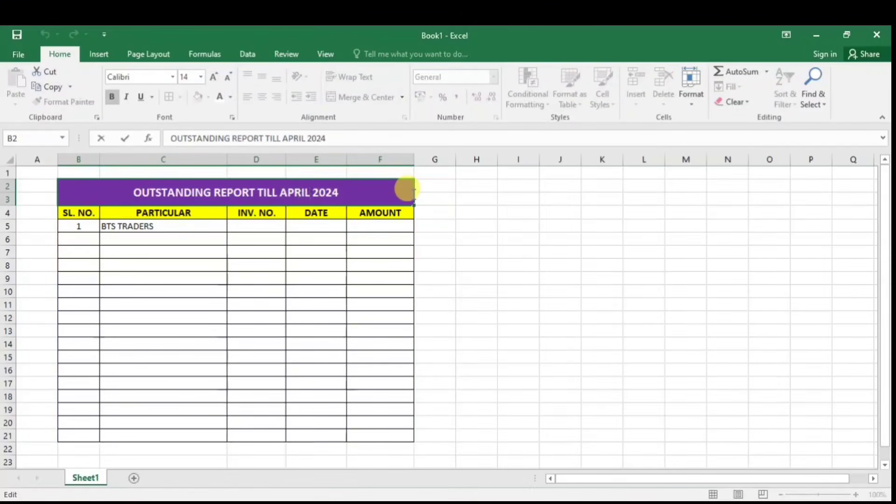
key(BackSpace)
key(BackSpace)
key(BackSpace)
key(BackSpace)
key(BackSpace)
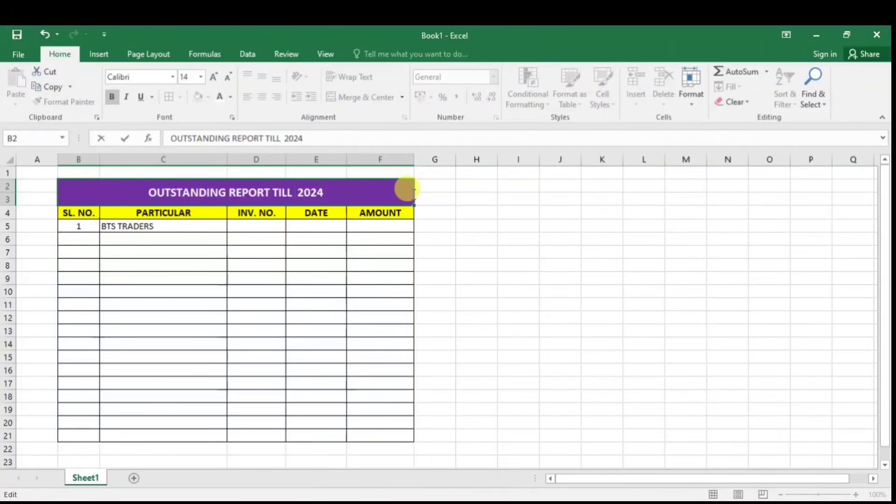
text(SEP)
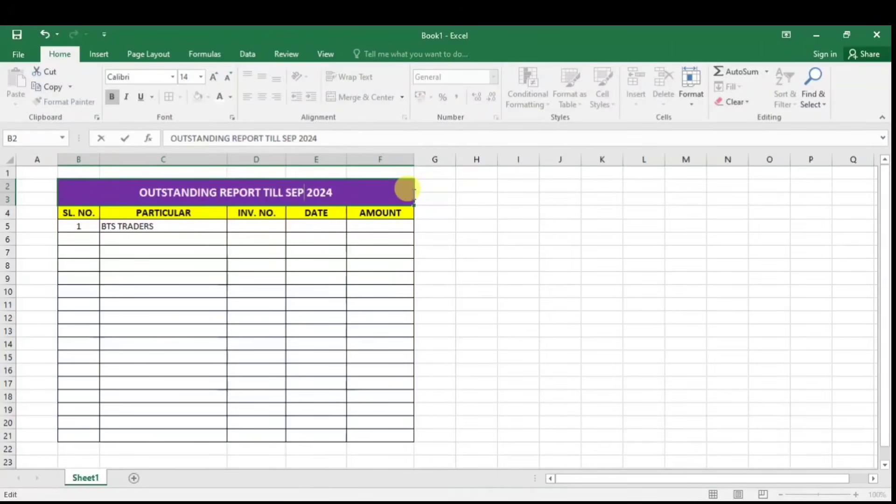
text(TEMBER)
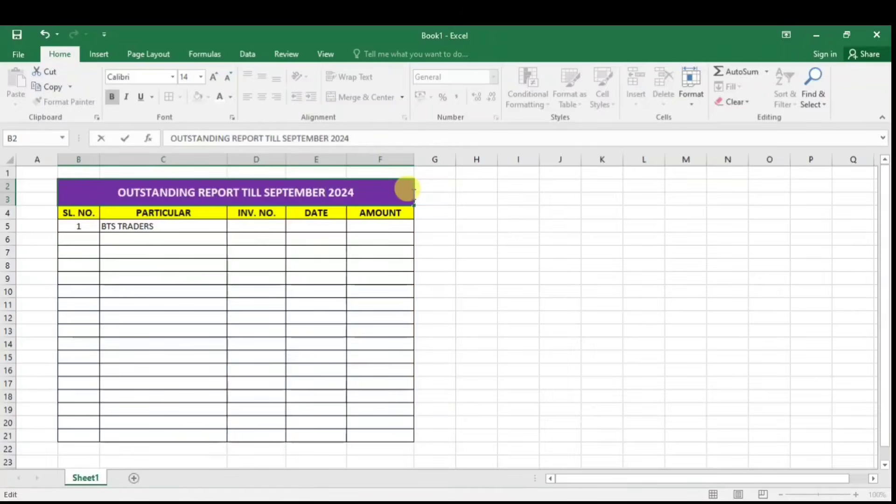
key(Return)
click(316, 289)
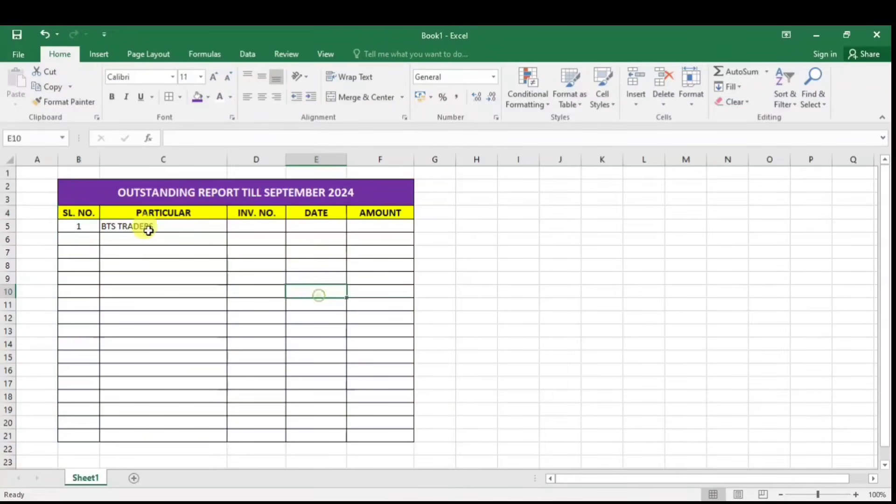
click(161, 226)
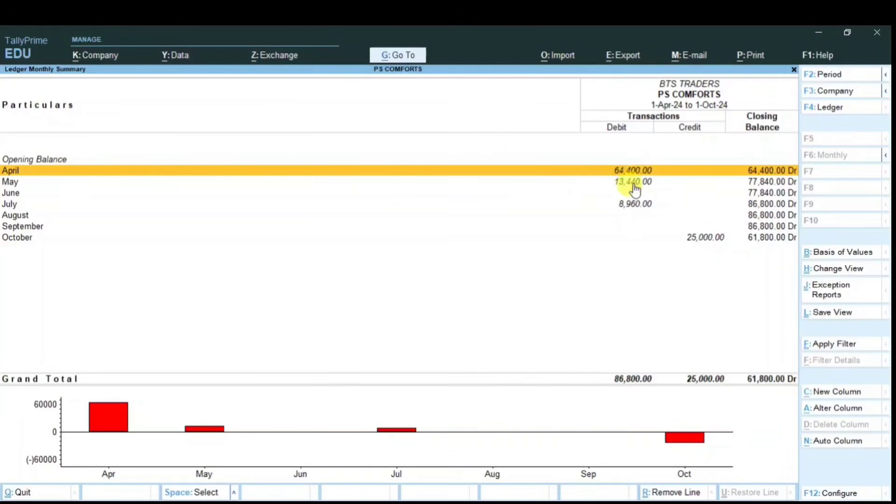
- Check the July and October entries in the BTS TRADERS monthly summary in TallyPrime, and open the April vouchers
click(642, 206)
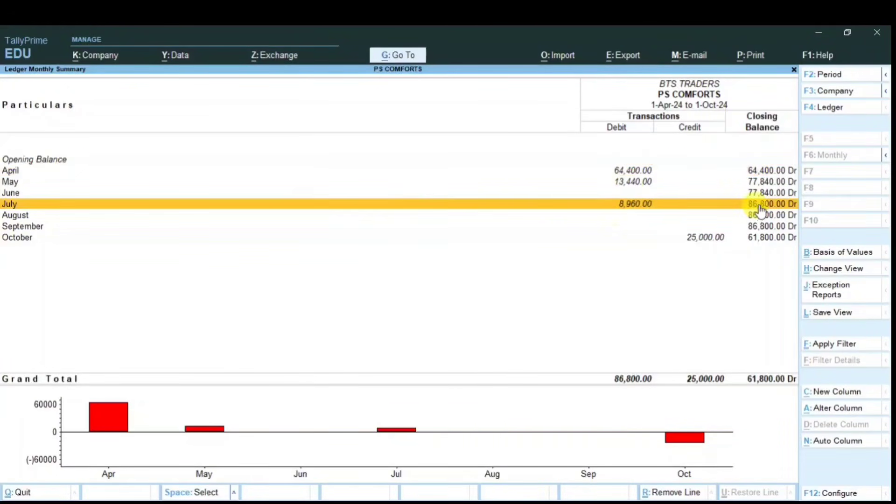
click(713, 240)
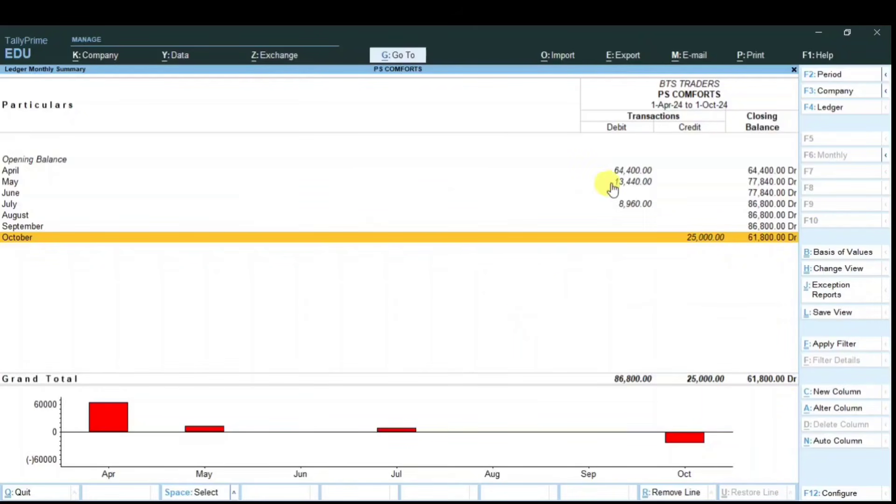
click(628, 171)
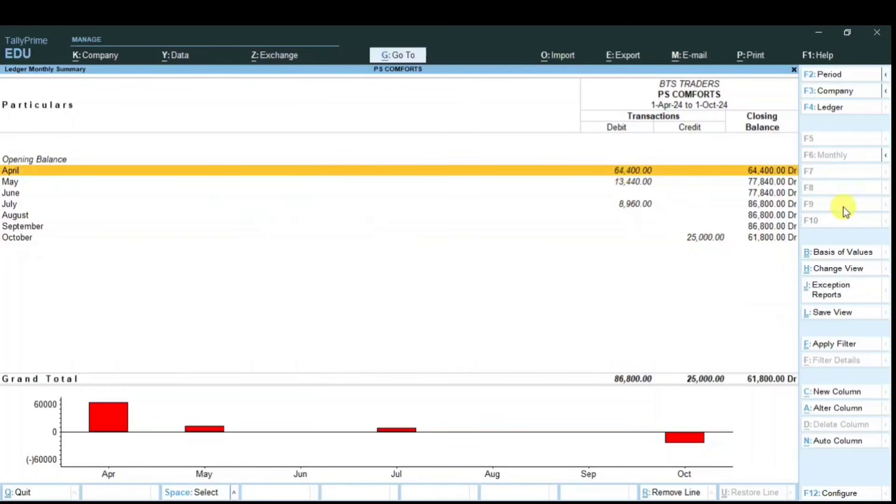
key(Return)
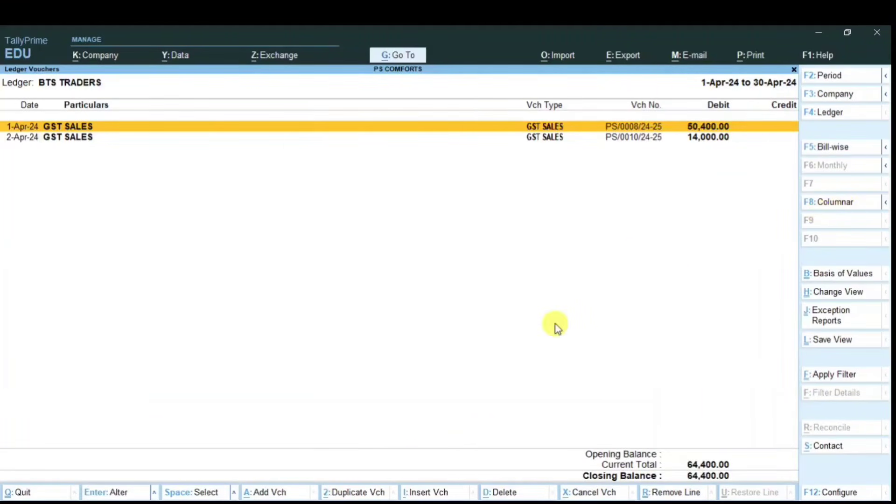
- Switch to Excel, restore its window to a smaller size and place it over TallyPrime so the voucher number and debit columns stay readable
key(alt+Tab)
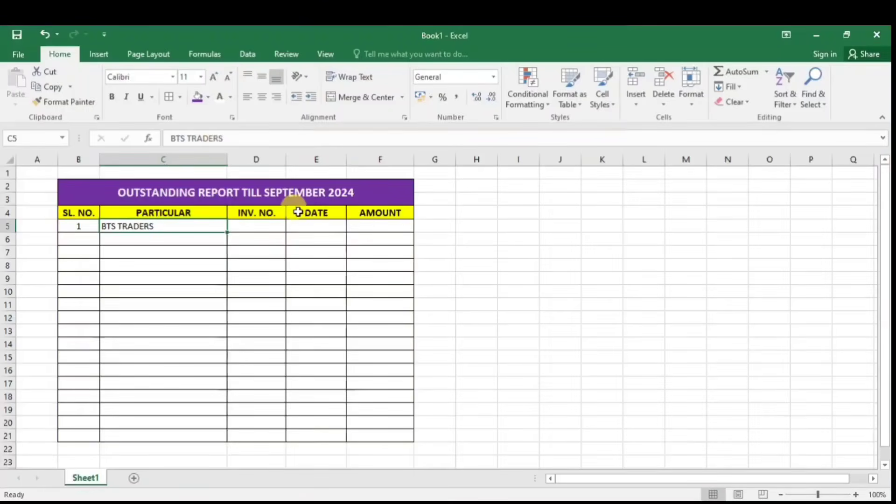
click(850, 33)
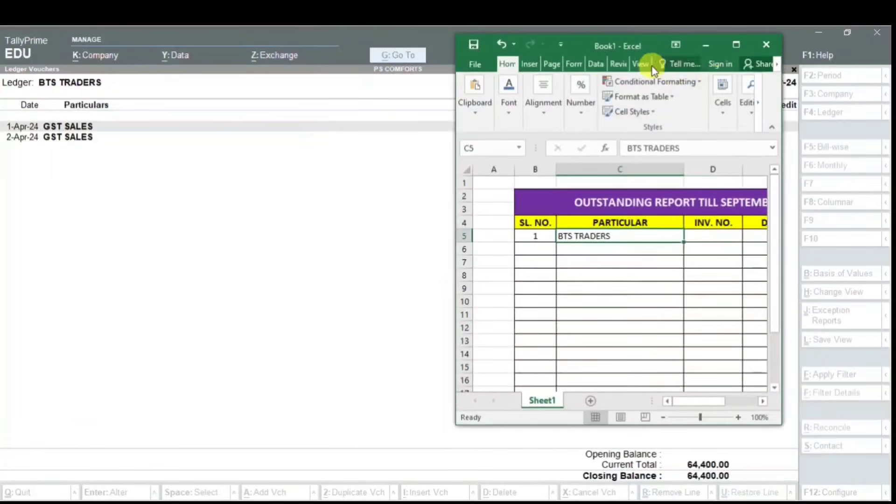
drag(639, 40, 358, 31)
drag(499, 137, 531, 140)
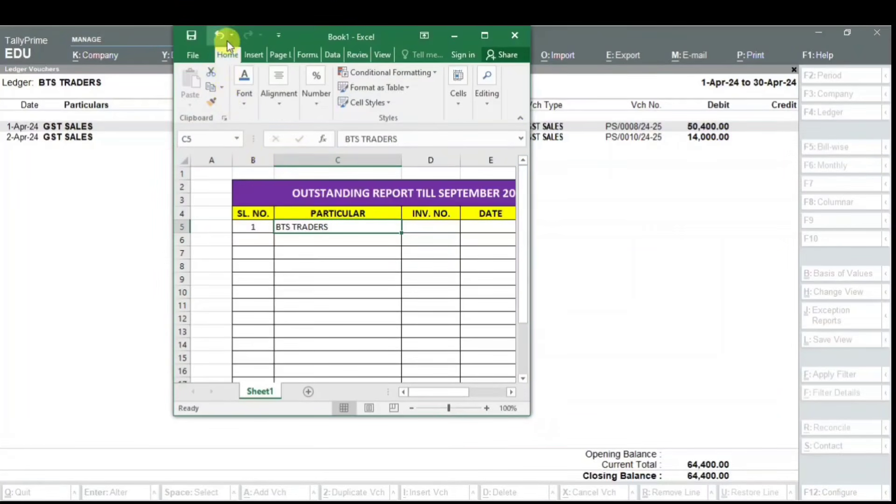
- Narrow column A and zoom the worksheet out to 80% to fit the whole table in the reduced window
drag(228, 164, 200, 185)
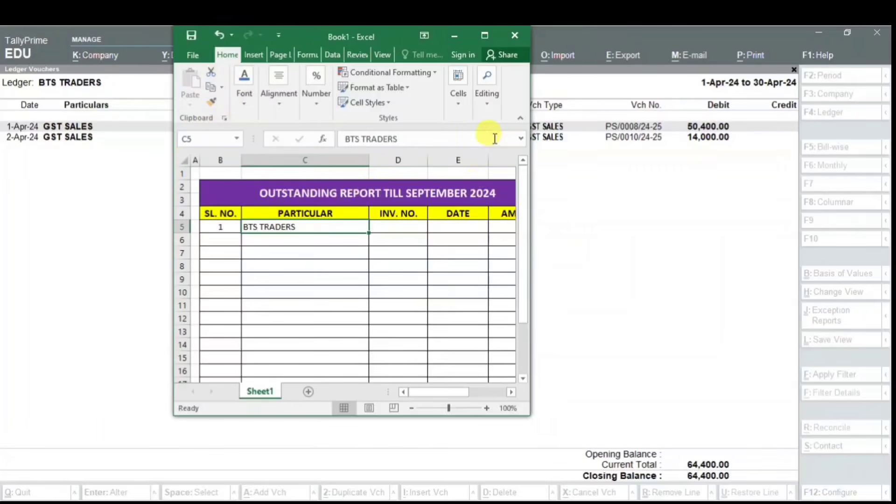
click(411, 409)
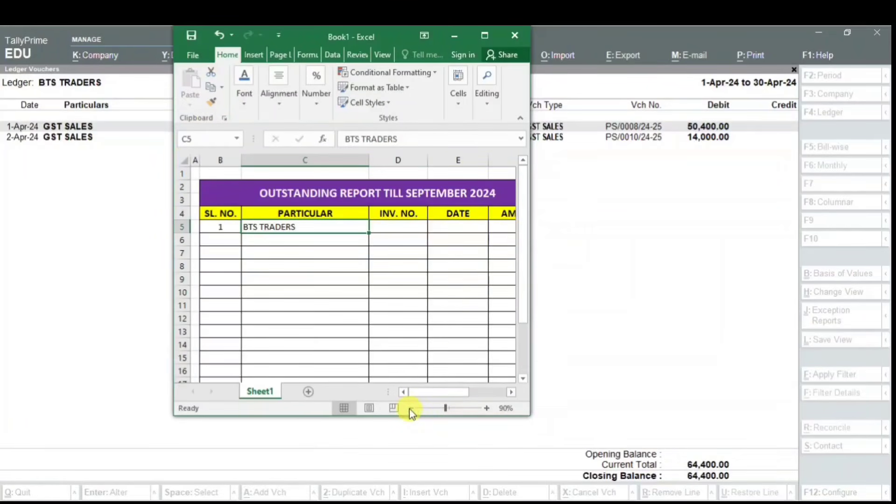
click(411, 408)
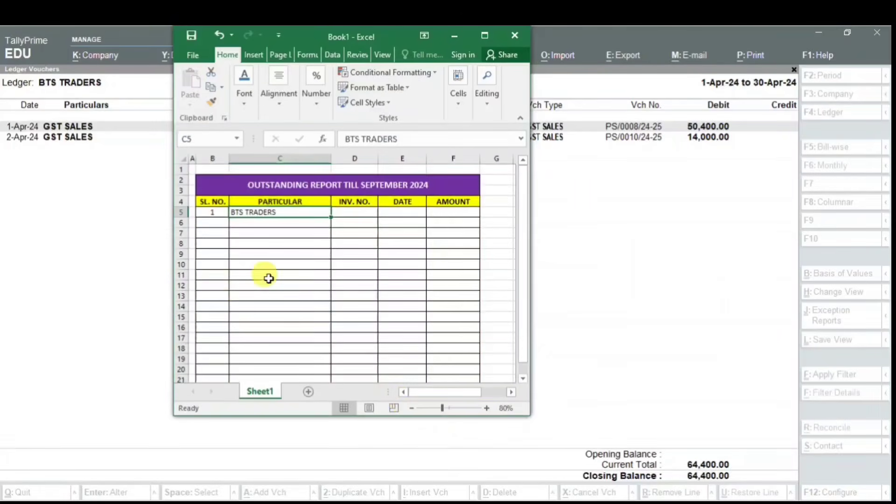
- Fill in the first BTS TRADERS invoice in row 5: invoice number 8, date 01-04-2024, amount 50400
drag(367, 36, 356, 42)
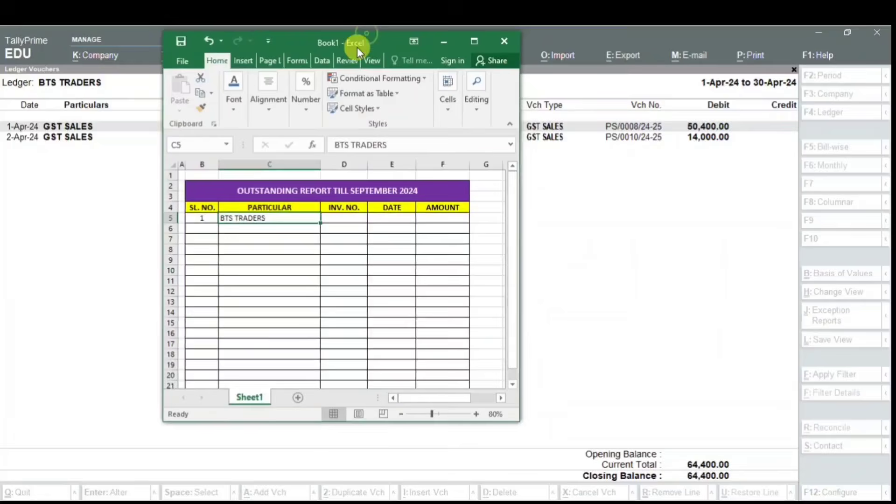
click(343, 221)
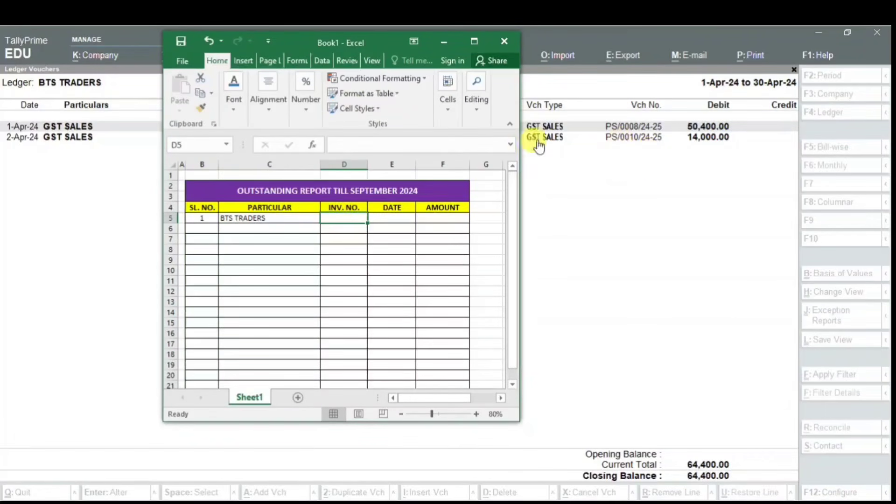
text(8)
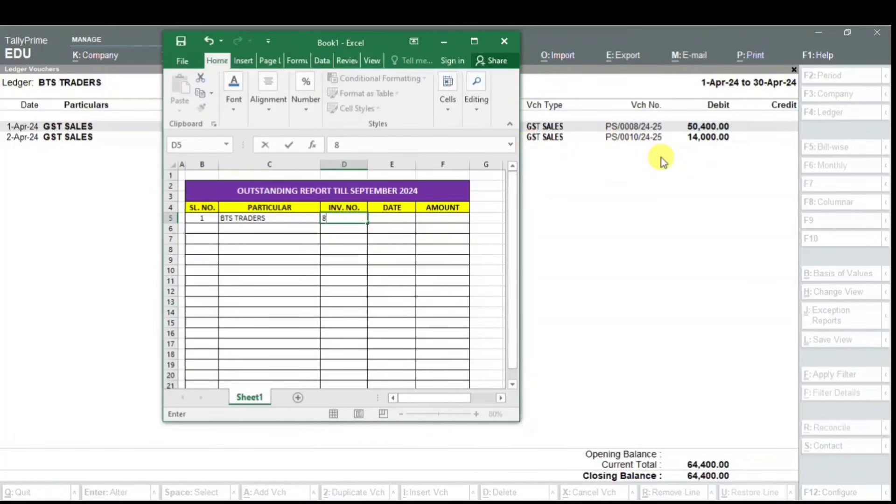
key(Tab)
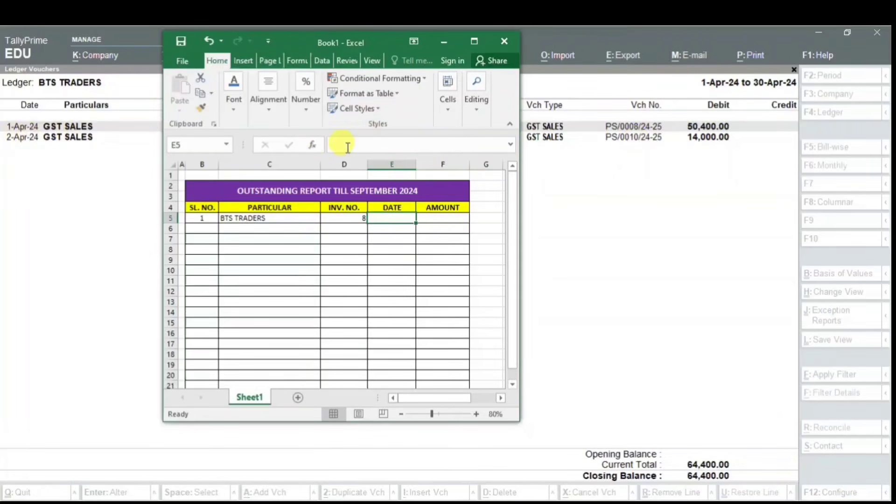
text(1-0)
text(4-2)
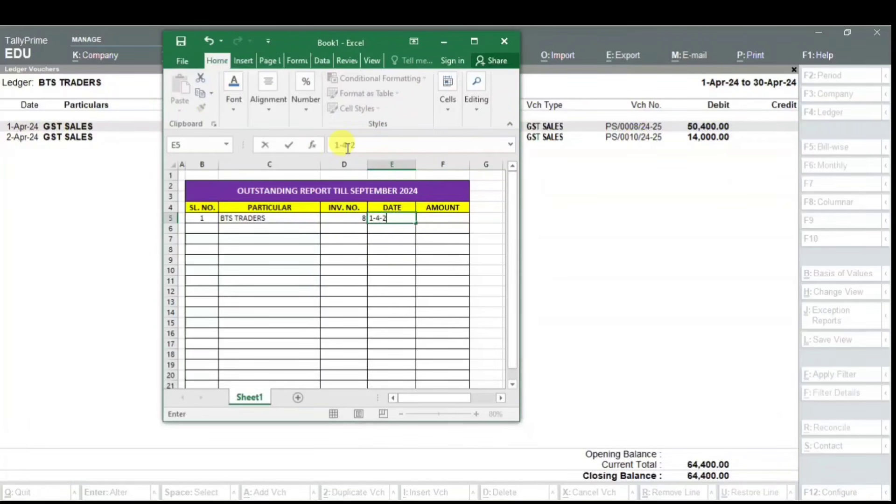
text(024)
key(Tab)
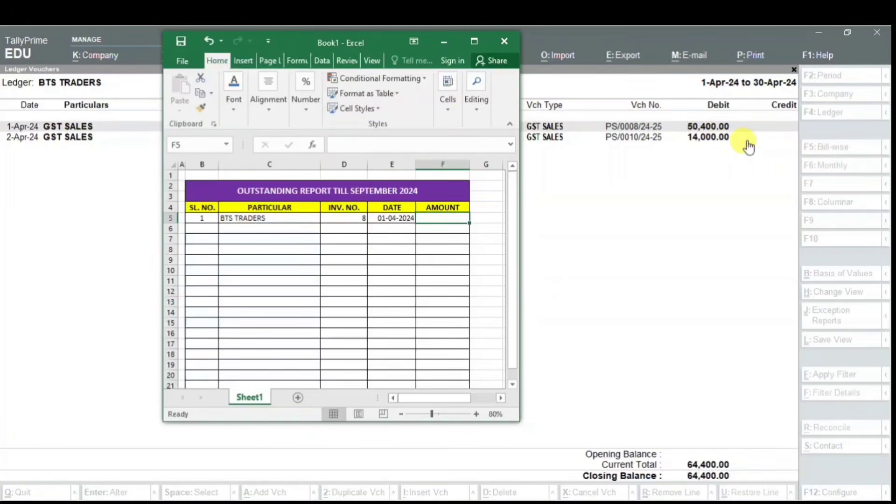
text(50400)
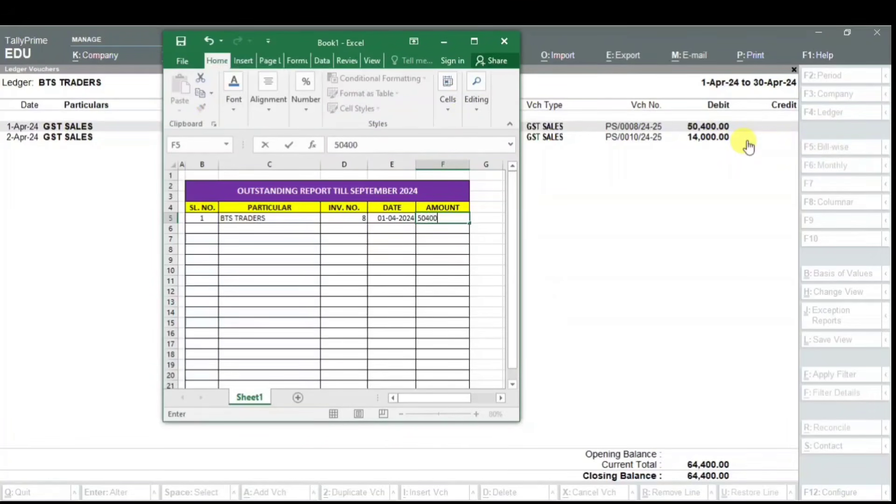
key(Return)
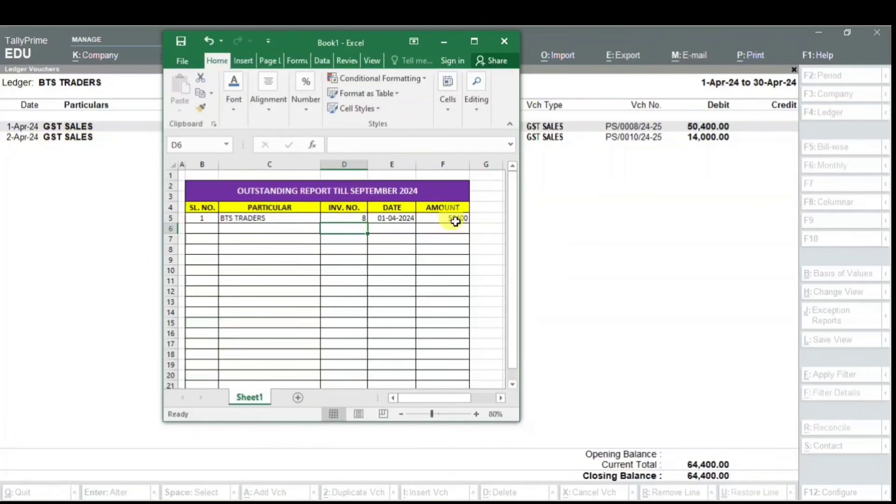
- Add the second April invoice in row 6: invoice number 10, date 02-04-2024, amount 14000
text(10)
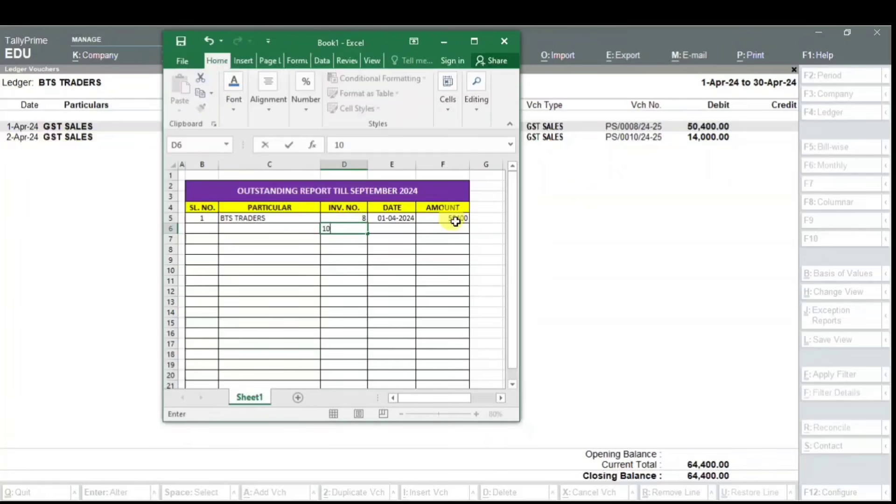
key(Tab)
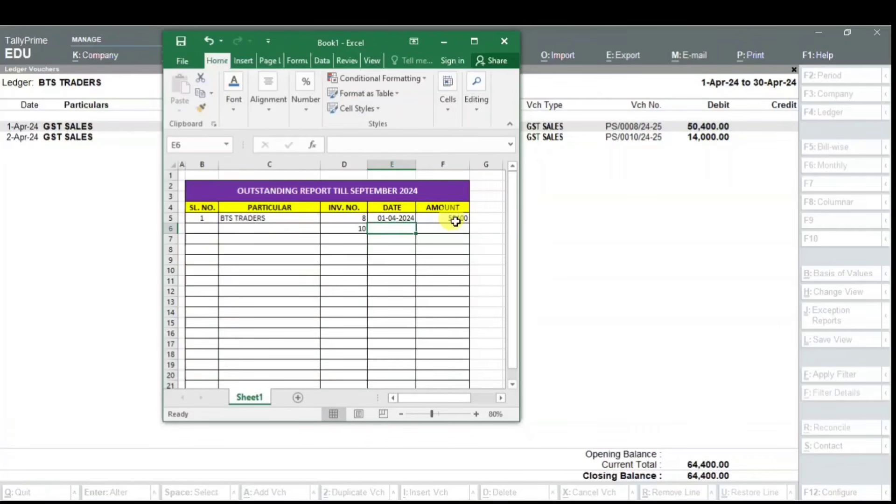
text(2-4-24)
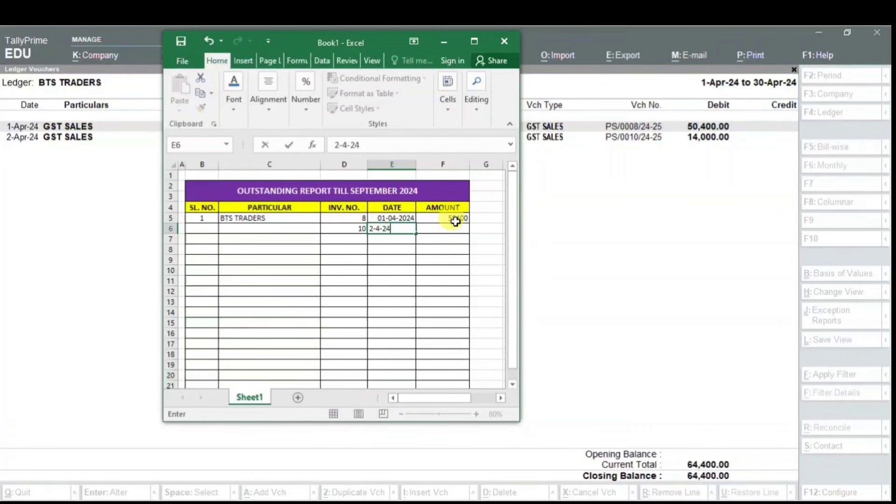
key(Tab)
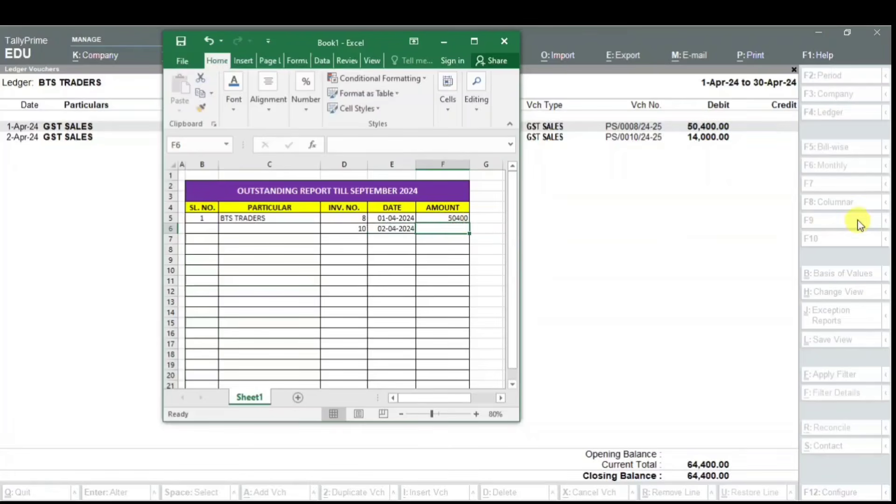
text(14000)
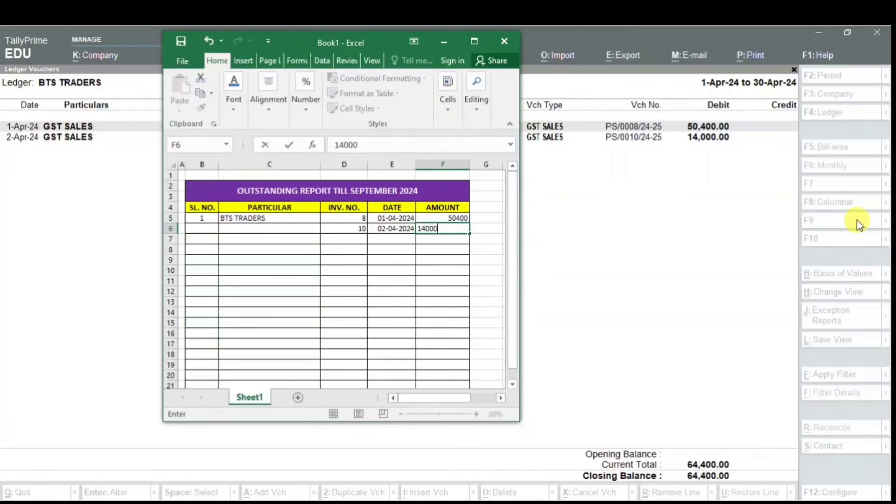
key(Return)
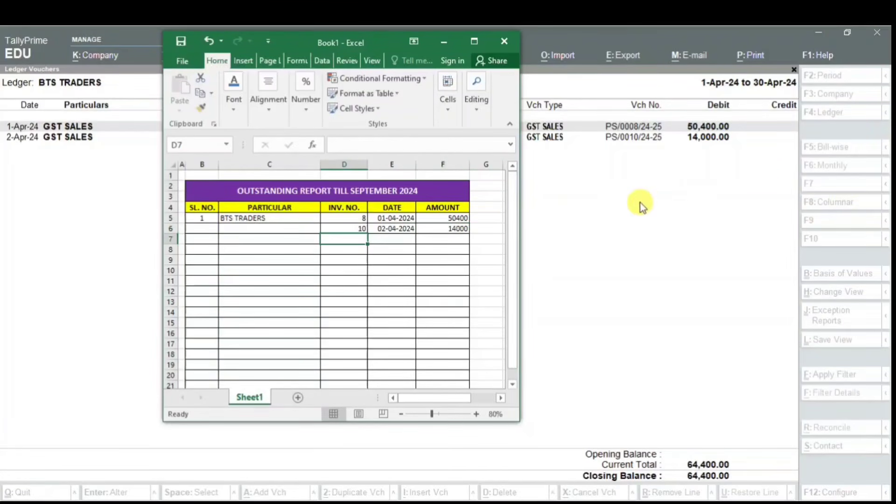
- Switch to TallyPrime and open the May vouchers from the BTS TRADERS monthly summary
click(641, 202)
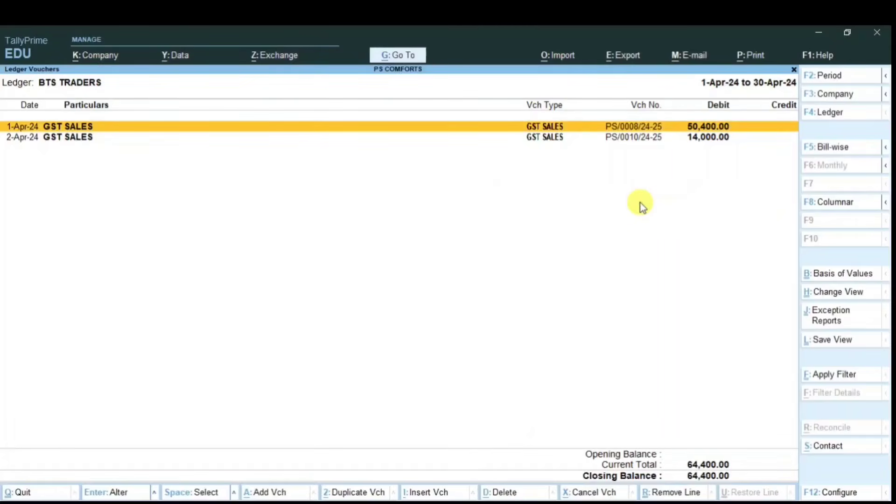
key(Escape)
key(Down)
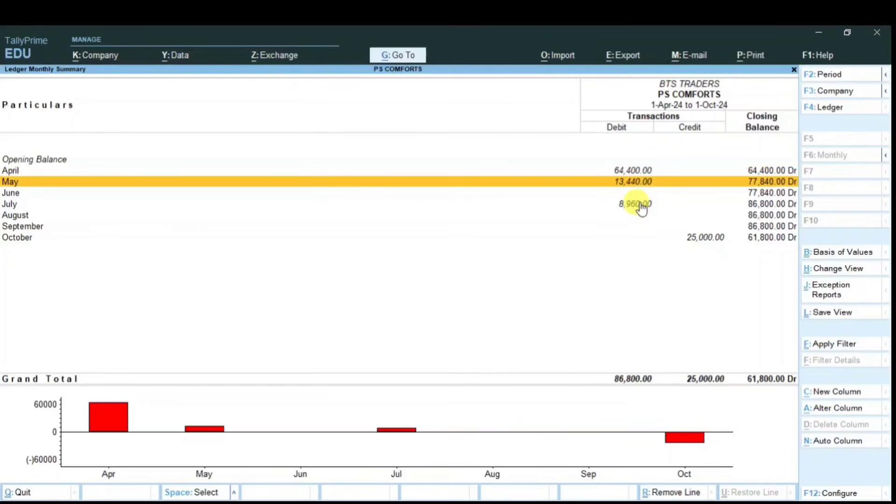
key(Return)
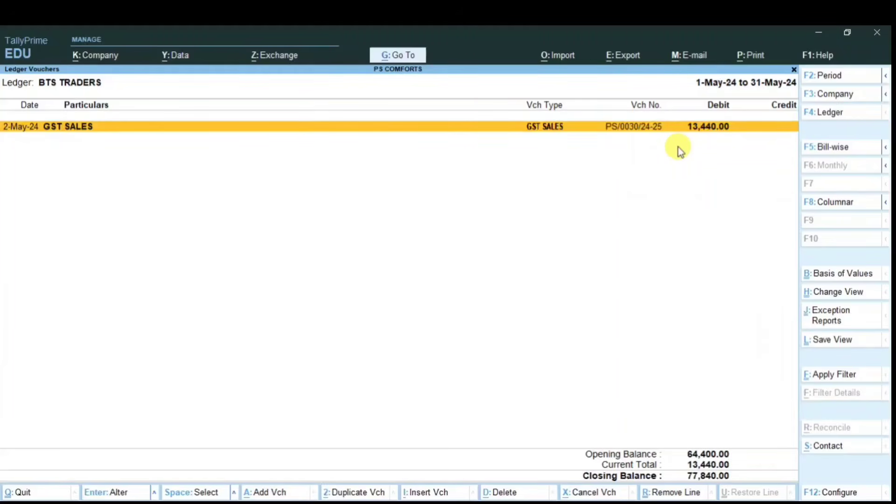
- Switch to Excel and add the May invoice in row 7: invoice number 30, date 02-05-2024, amount 13440
click(558, 503)
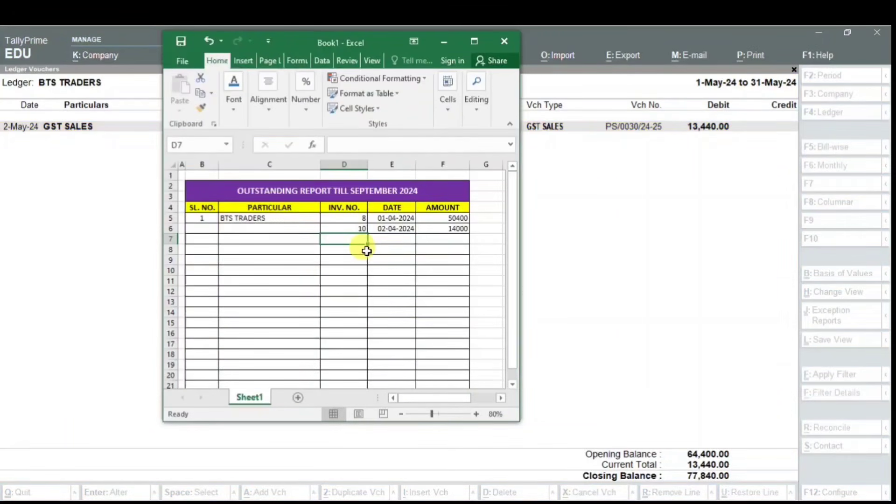
text(30)
key(Tab)
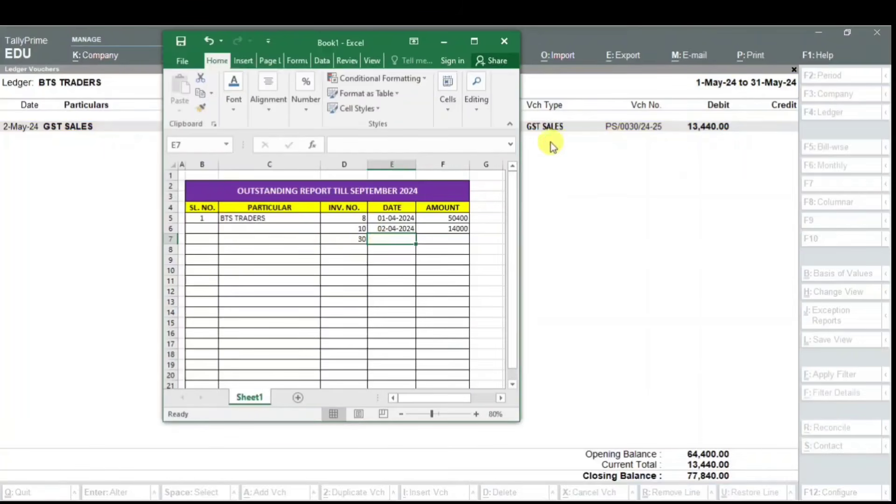
text(2)
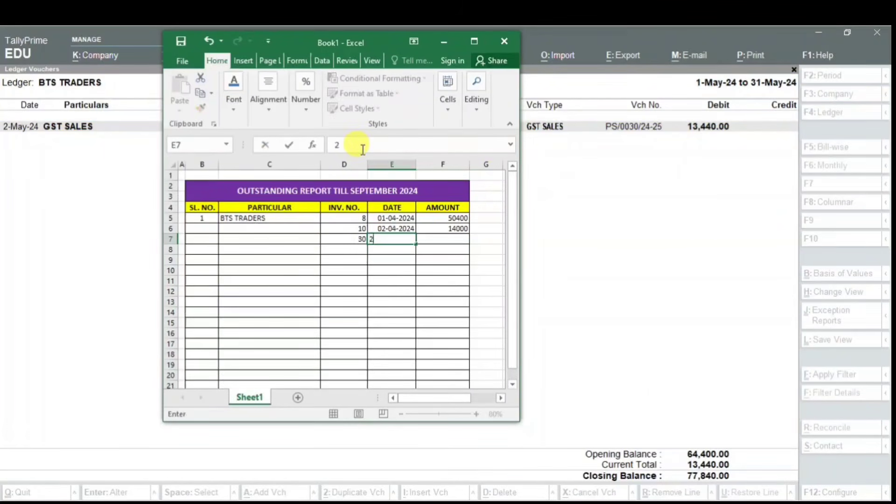
text(-05-2024)
key(Tab)
text(1)
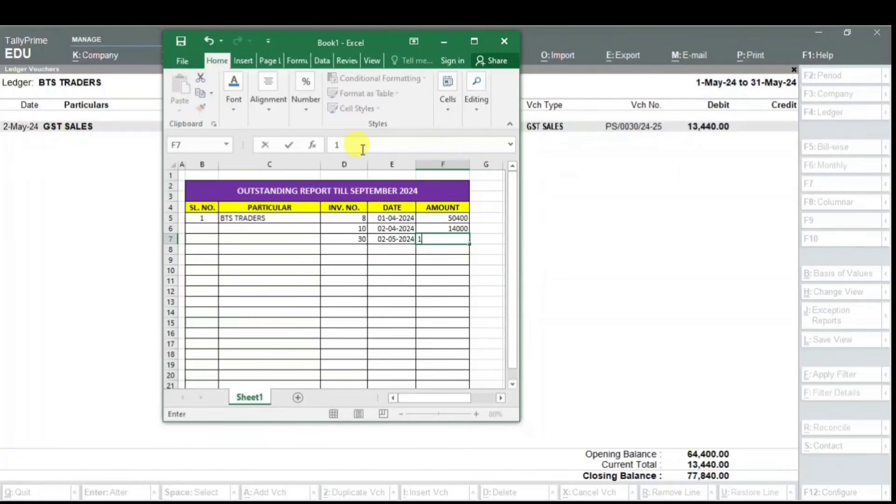
text(3440)
key(Return)
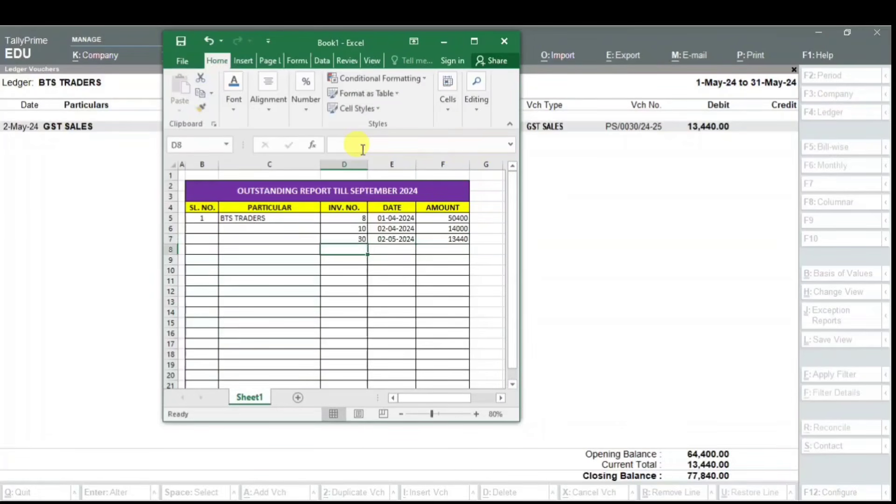
- Switch to TallyPrime and open the July vouchers from the BTS TRADERS monthly summary
click(600, 232)
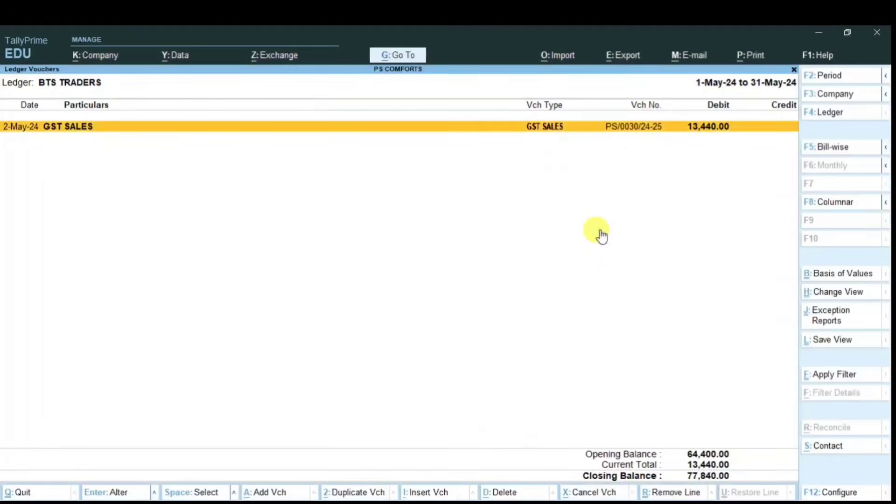
key(Escape)
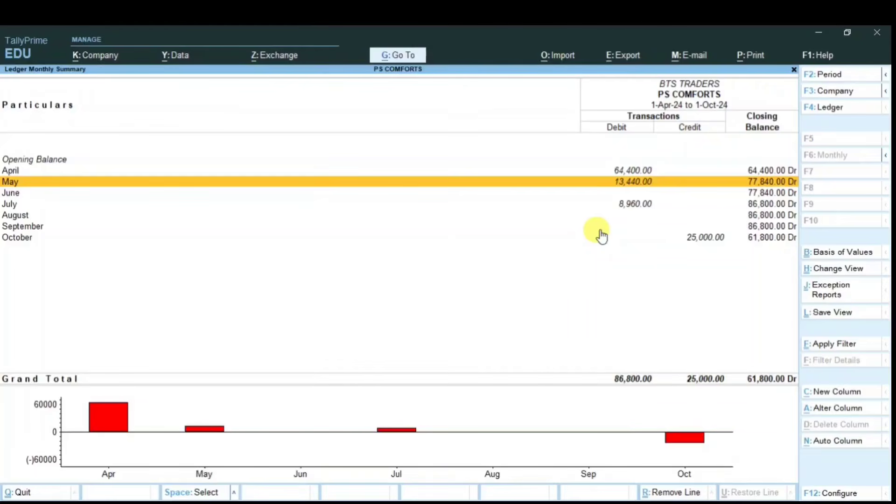
key(Down)
key(Down)
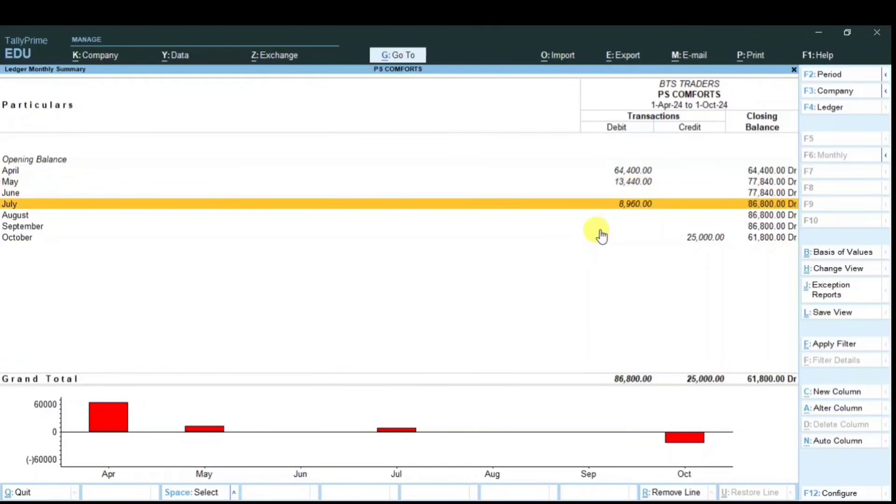
key(Return)
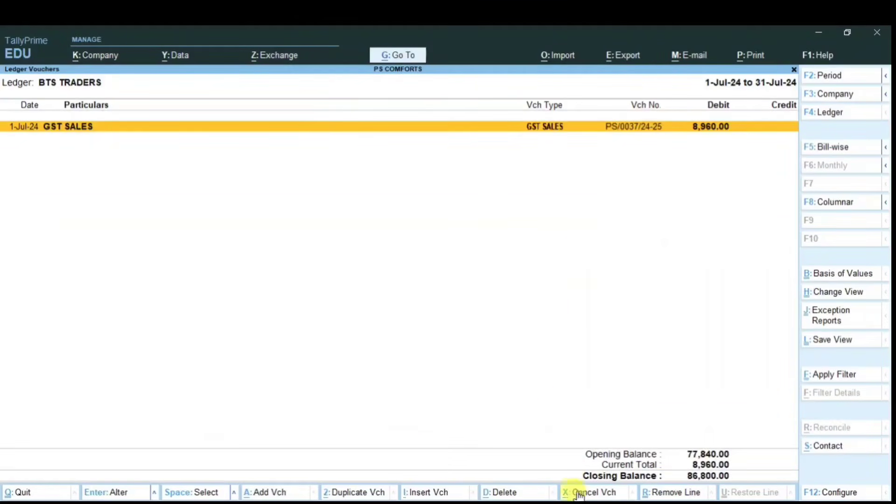
- Switch to Excel and add the July invoice in row 8: invoice number 37, date 01-07-2024, amount 8960
key(alt+Tab)
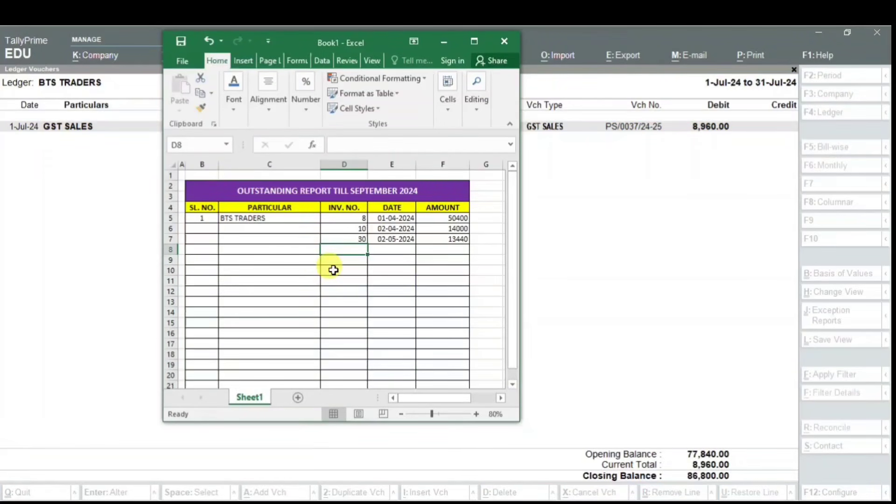
text(37)
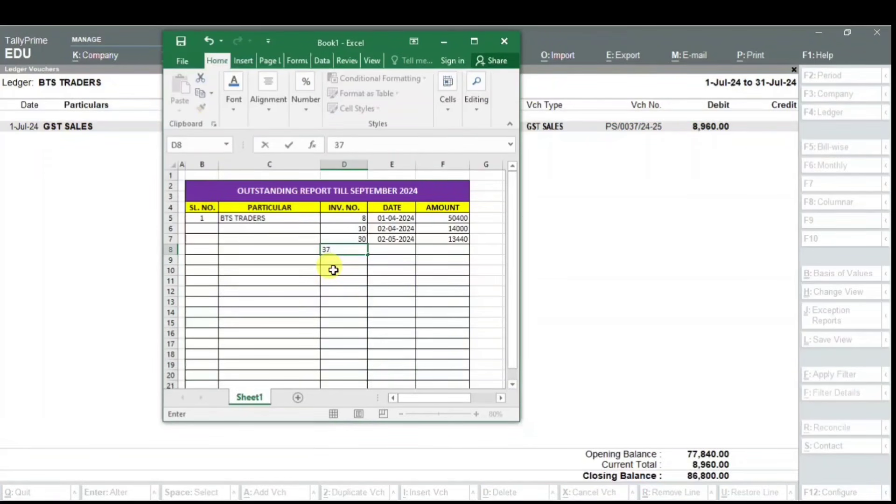
key(Tab)
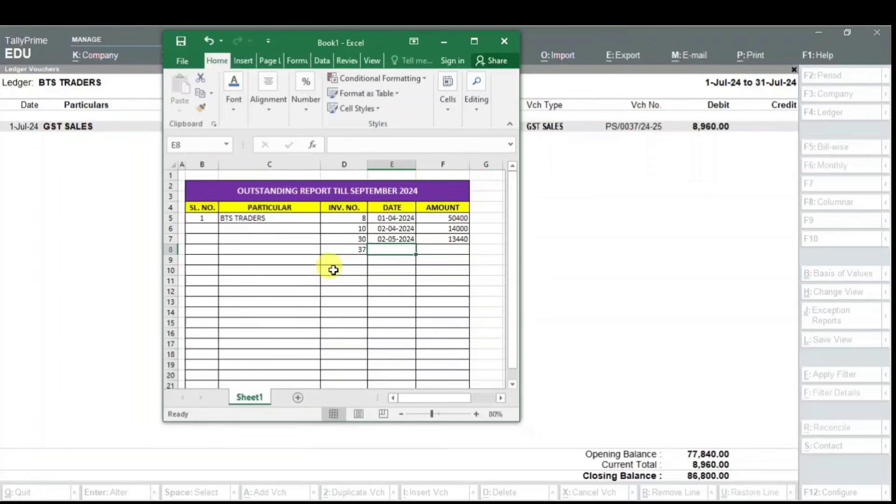
text(1)
text(-07-2024)
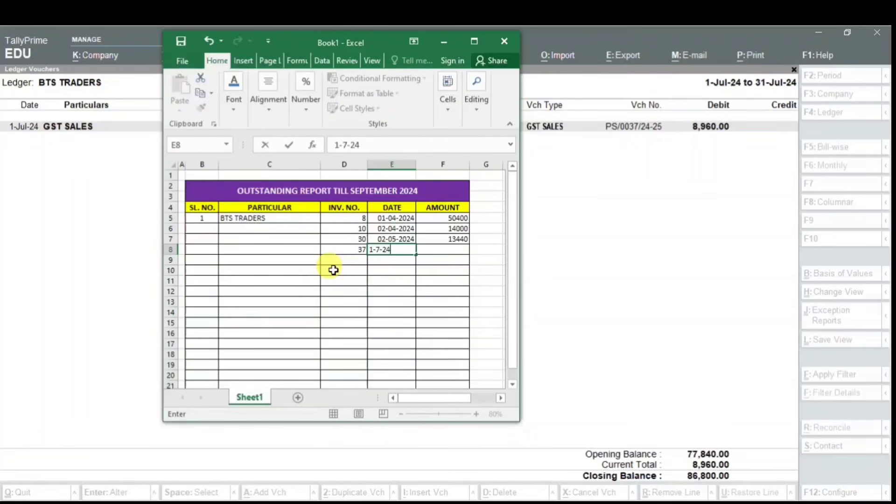
key(Tab)
text(896)
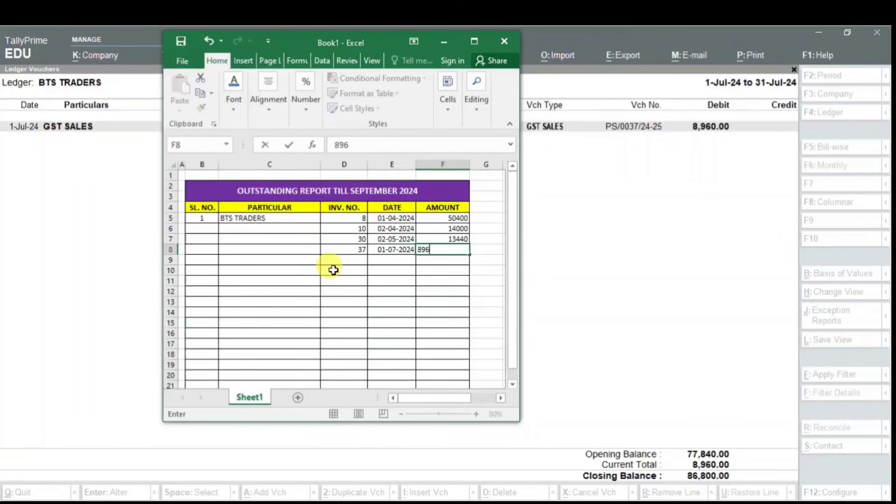
key(Return)
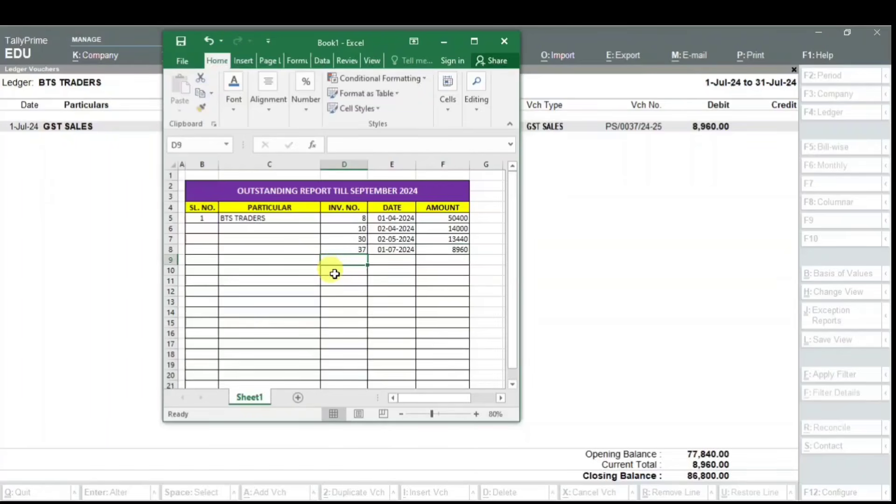
- Return to the BTS TRADERS monthly summary in TallyPrime, and bring the Excel report back in front of it
click(581, 250)
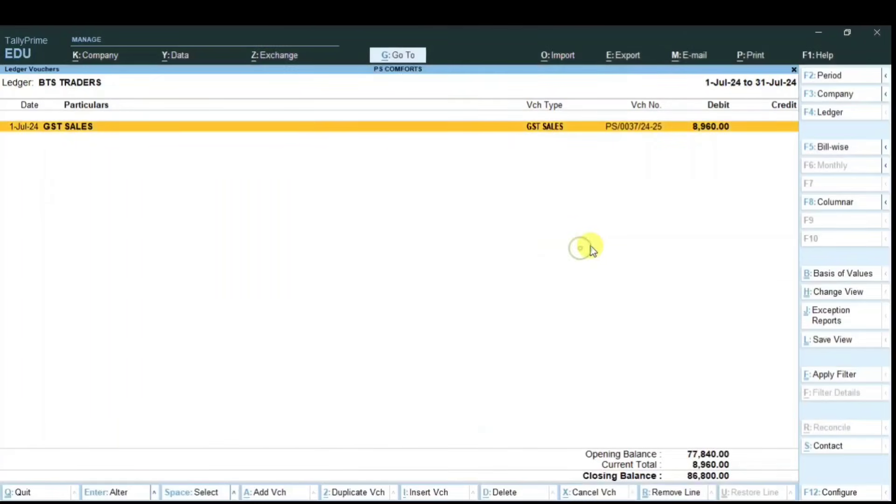
key(Escape)
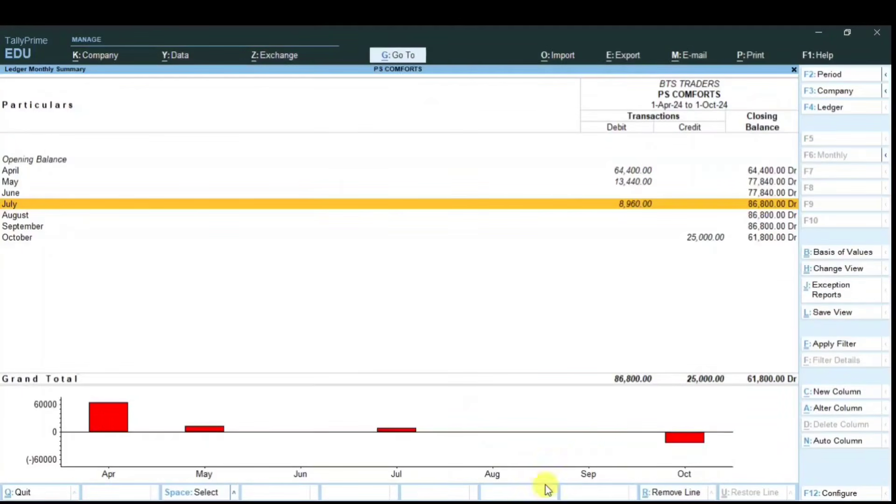
key(alt+Tab)
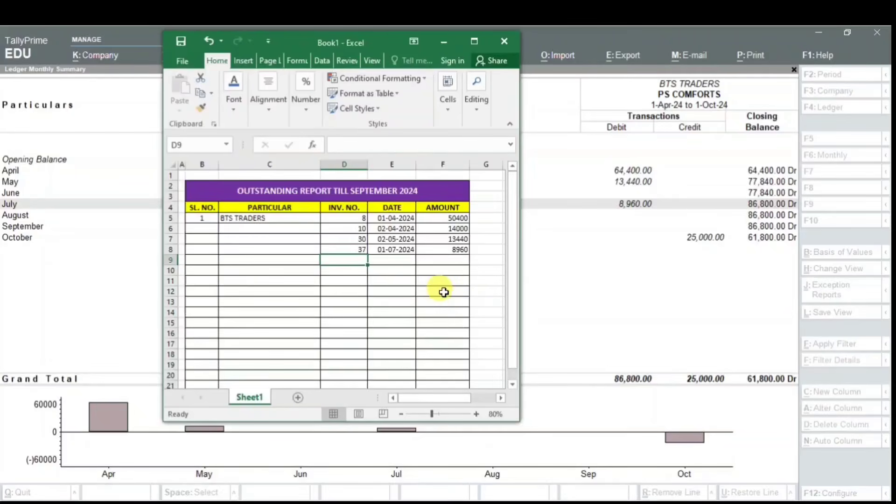
- Total the BTS TRADERS invoice amounts in cell F9 with a SUM of F5:F8
click(450, 260)
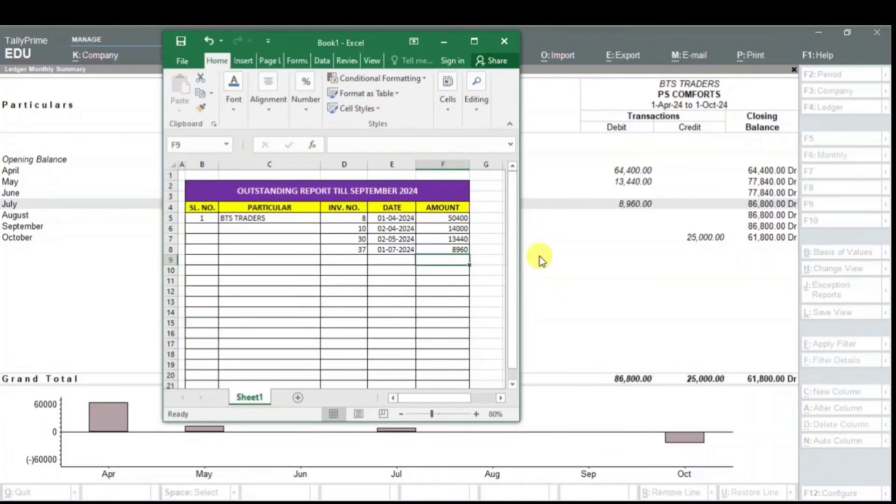
key(alt+equal)
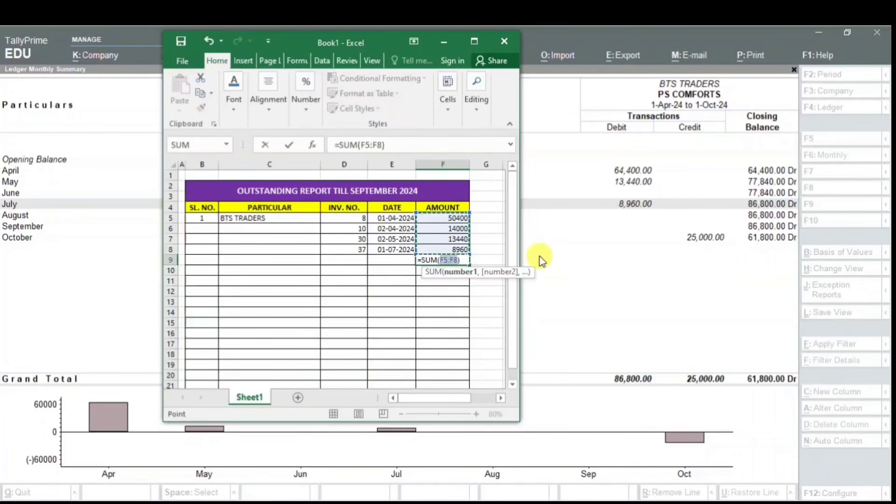
key(Return)
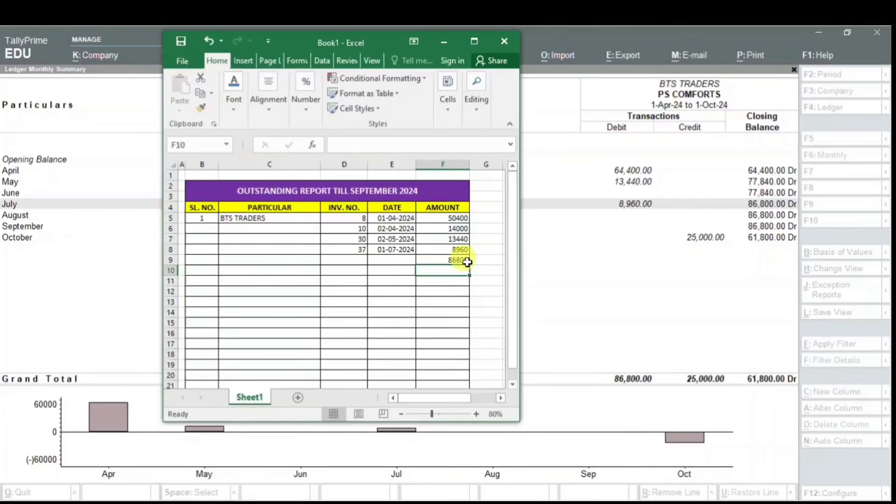
click(453, 258)
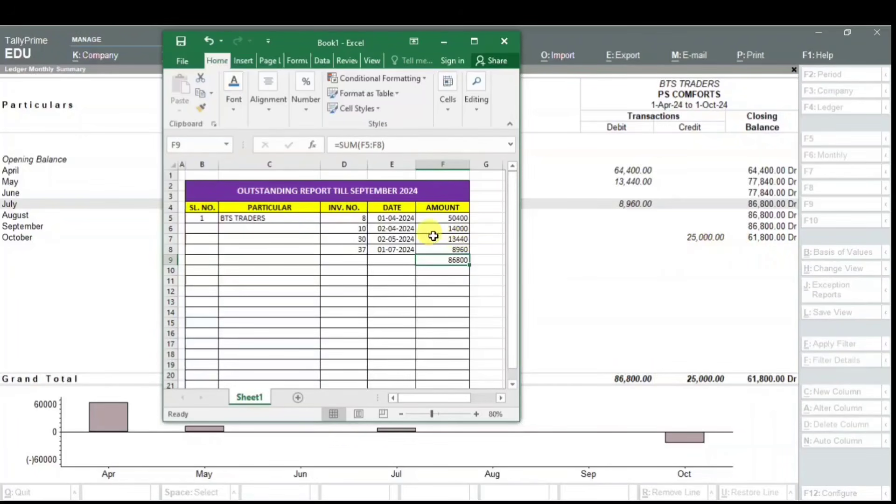
click(443, 296)
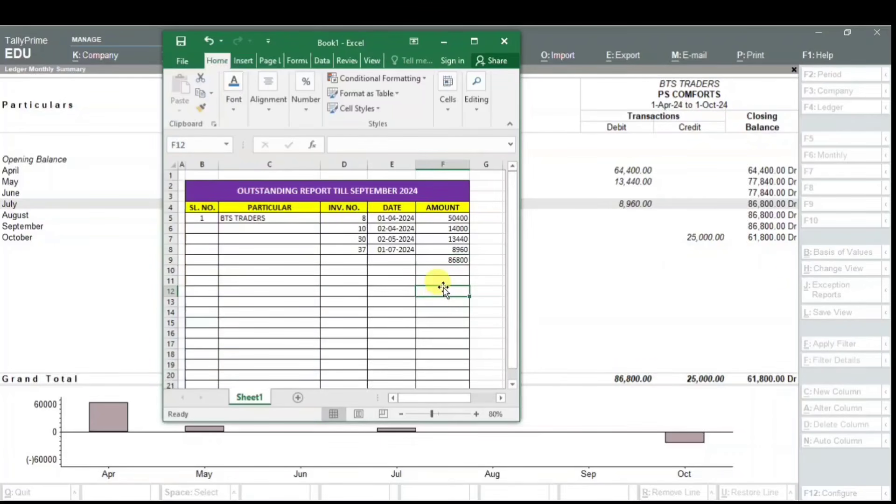
- Insert two blank rows directly below the first BTS TRADERS invoice in row 5
click(448, 218)
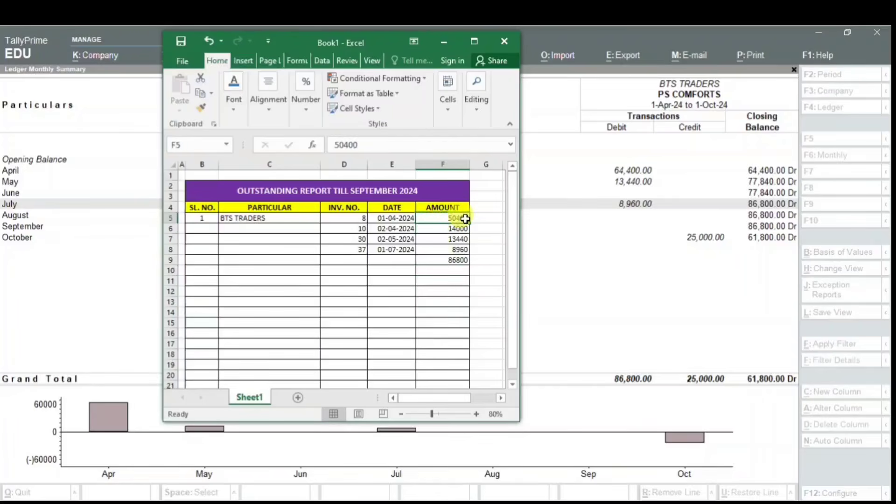
click(166, 228)
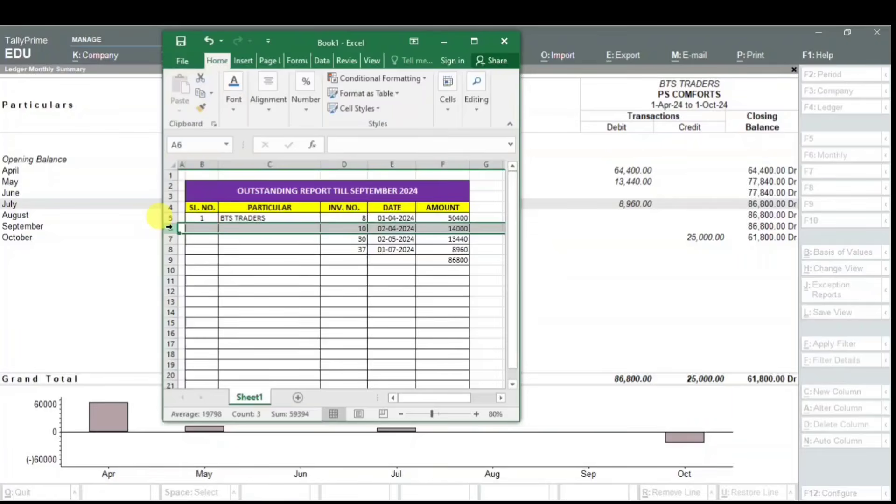
right_click(169, 227)
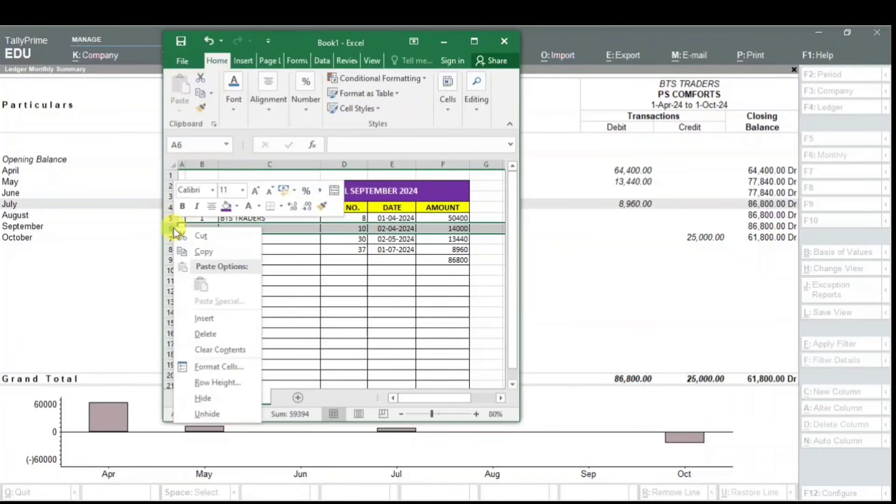
click(198, 317)
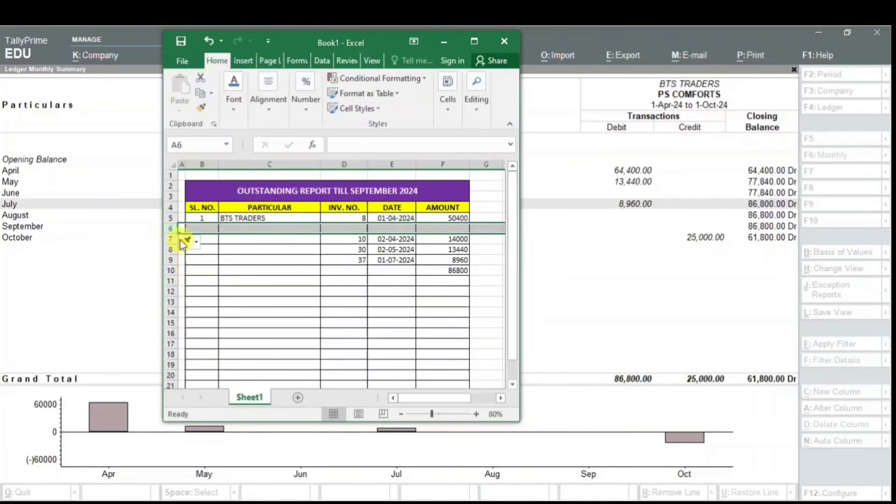
right_click(169, 228)
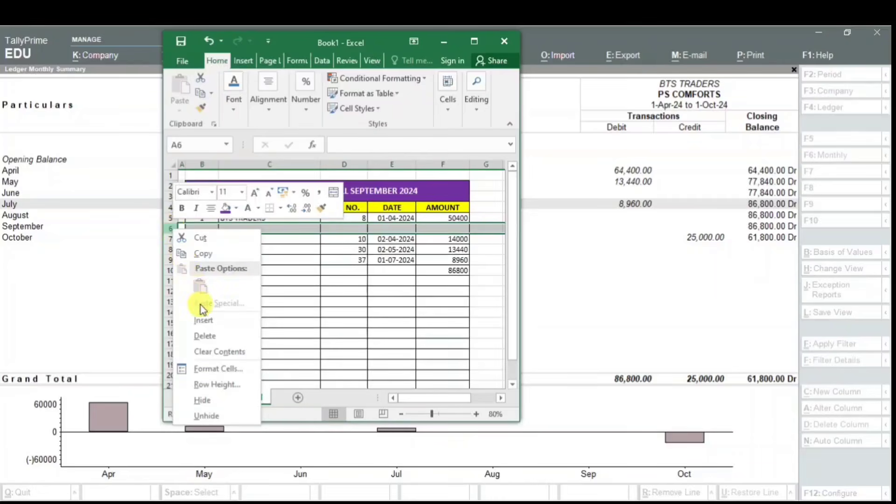
click(171, 227)
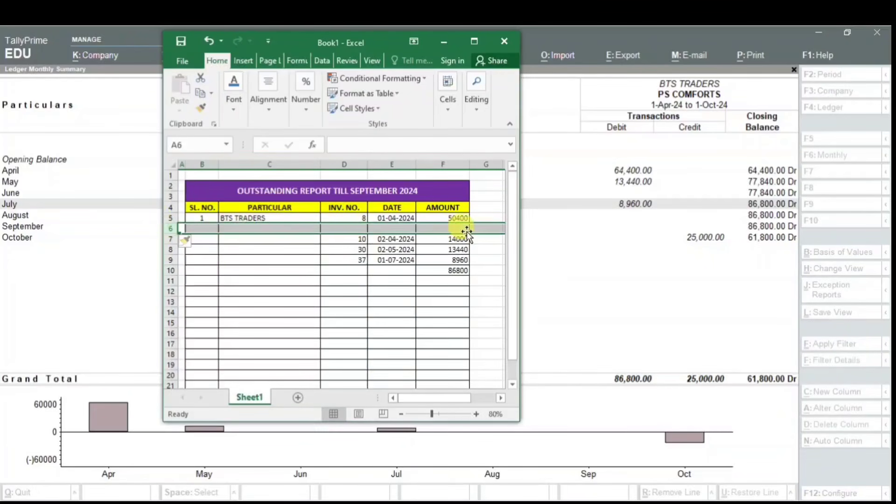
key(ctrl+plus)
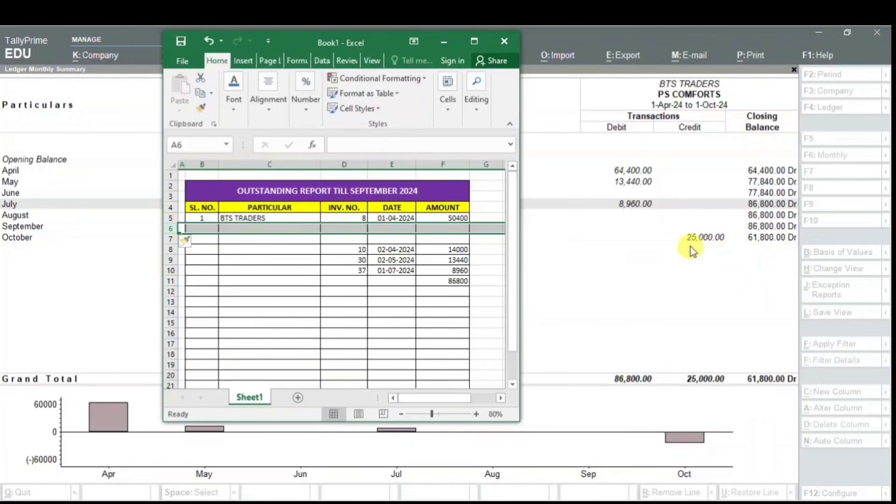
- Record the receipt in row 6, with amount 25000 in F6 and the label RECEIVED in D6
click(459, 228)
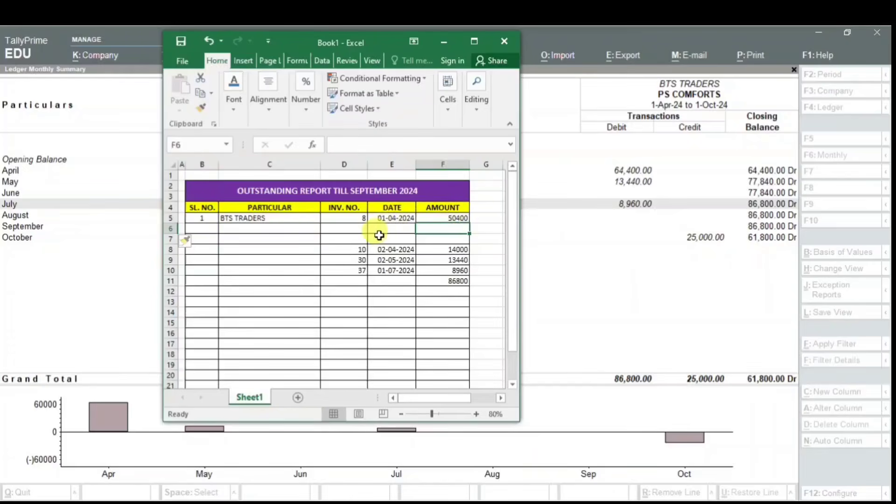
text(2)
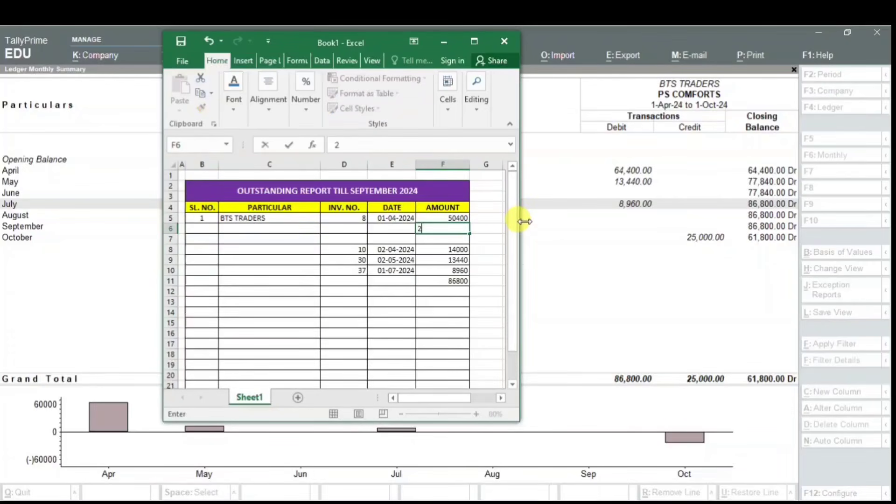
text(5000)
key(Return)
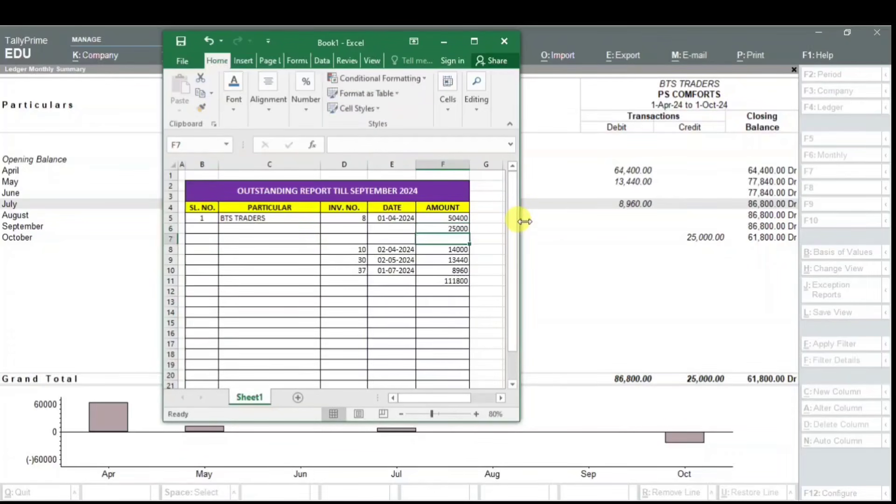
click(354, 231)
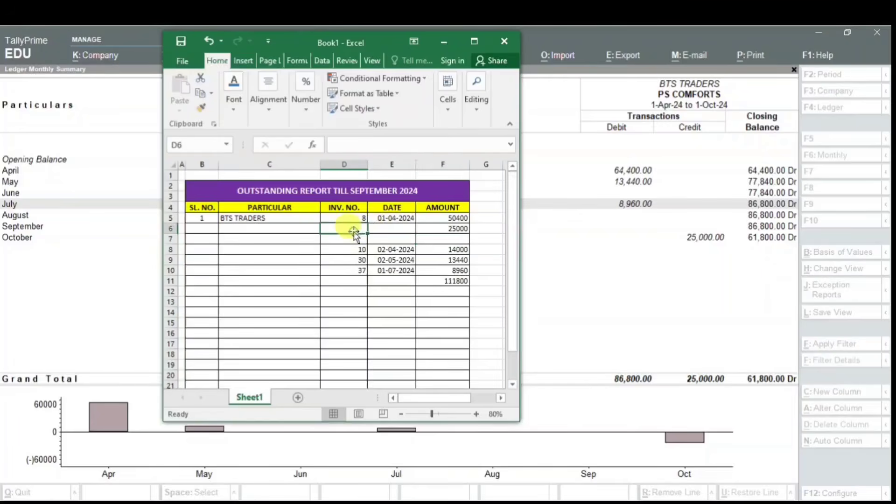
text(RECEIVED)
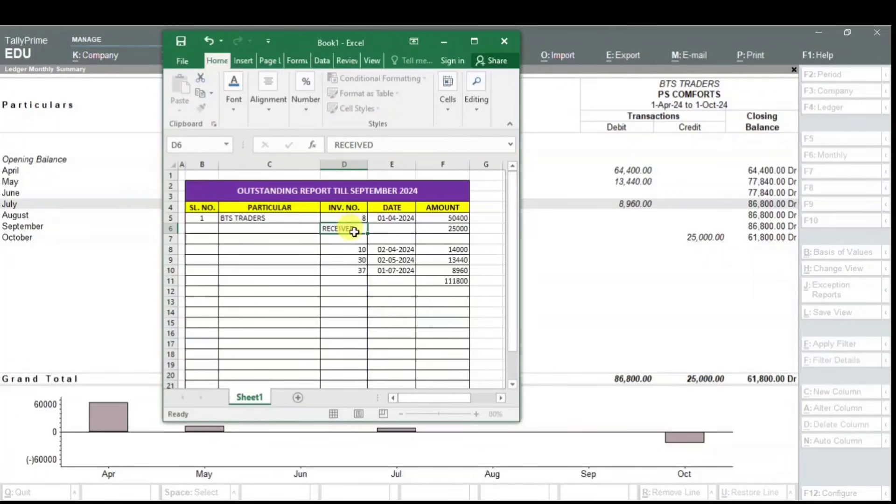
key(Tab)
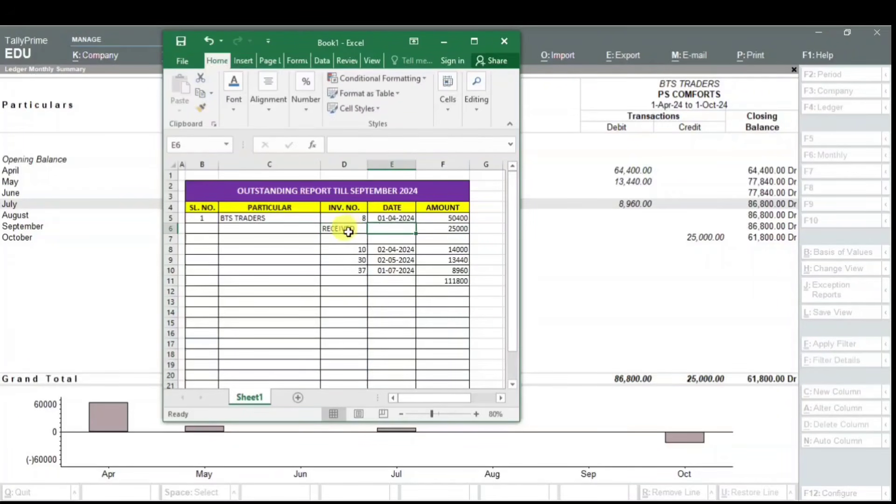
- Switch to TallyPrime, open the October vouchers of BTS TRADERS, and bring the Excel report back in front
click(718, 244)
key(Return)
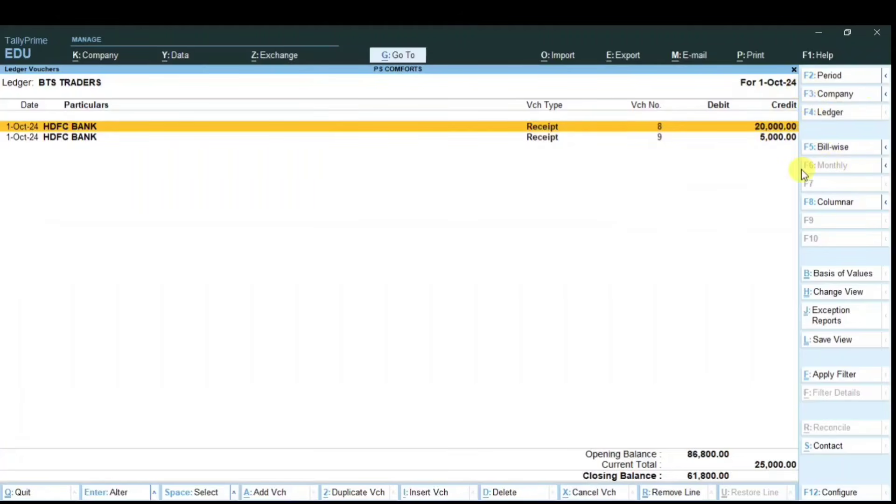
click(558, 503)
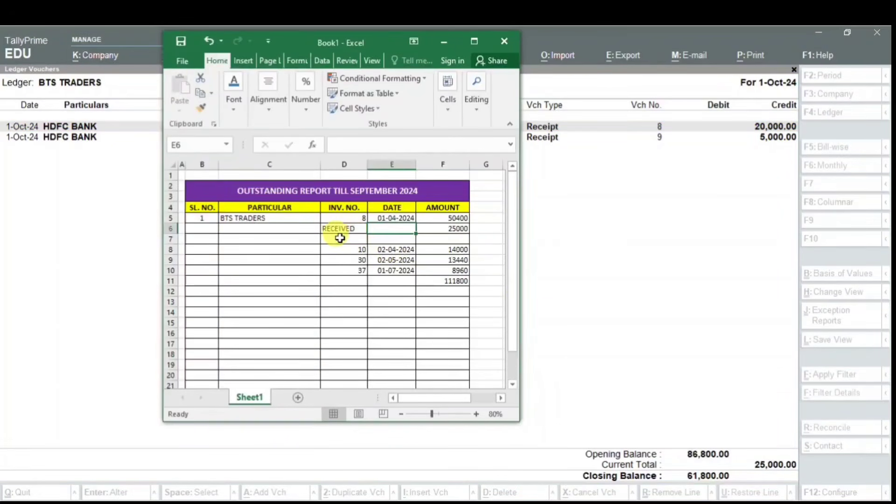
- Insert another row at row 7 and split the receipt into 20000 in F6 and 5000 in F7
click(165, 240)
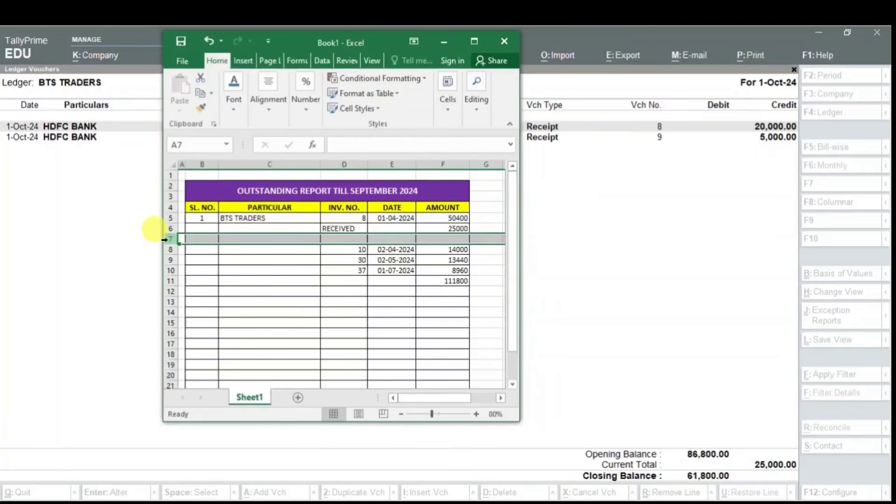
key(ctrl+shift+plus)
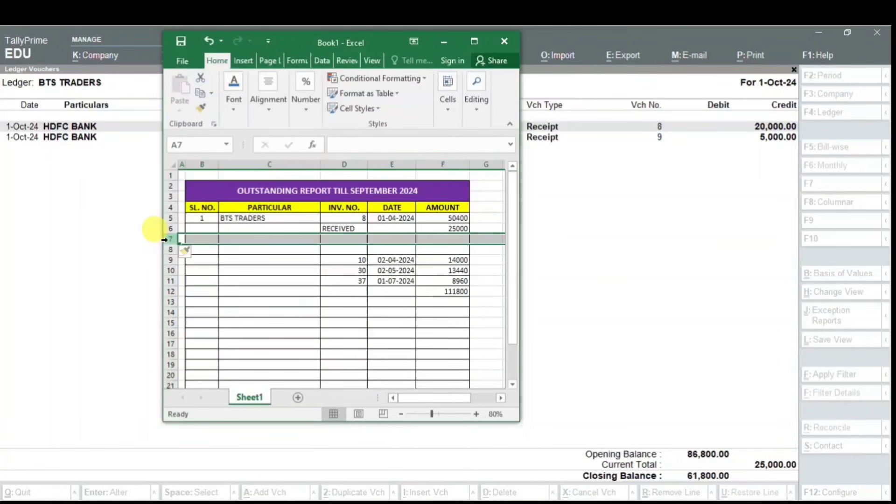
click(451, 229)
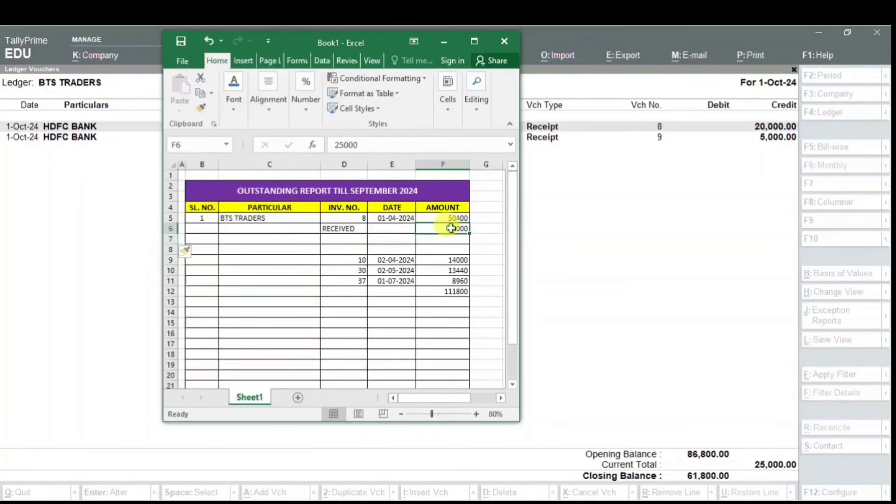
text(2)
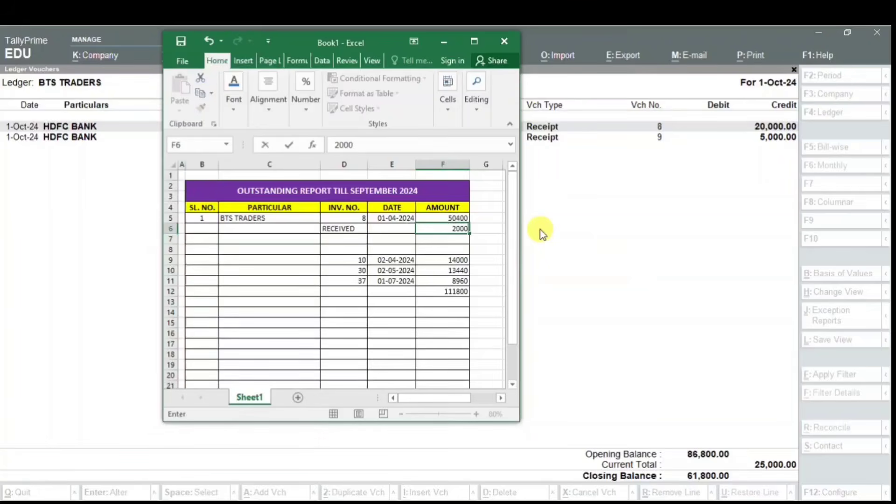
key(Return)
text(5000)
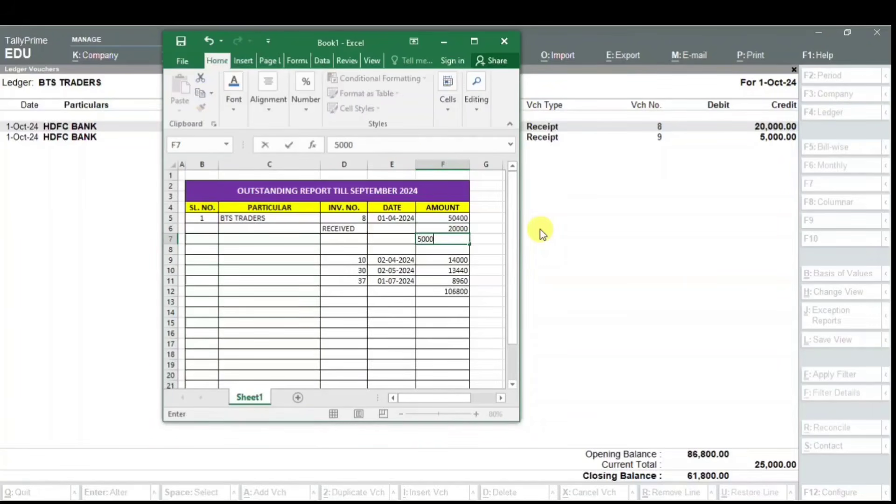
key(Return)
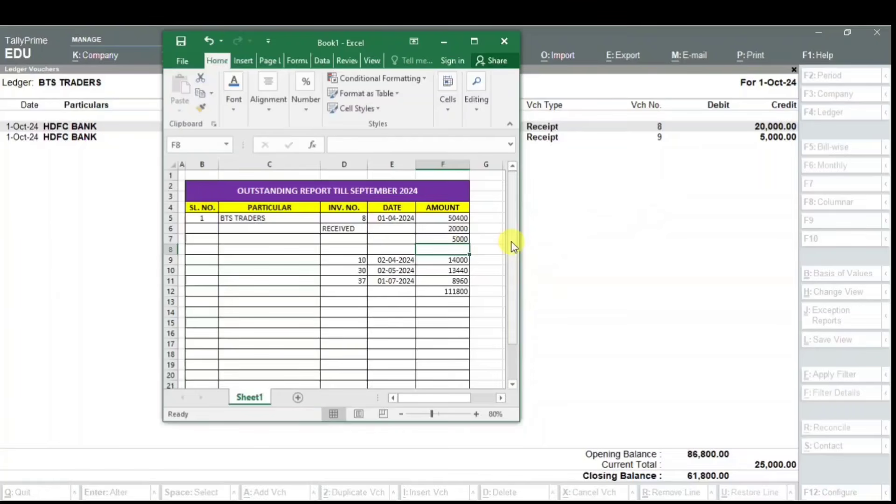
- Calculate the remaining balance of the first invoice in F8 with the formula =F5-(F6+F7)
text(=)
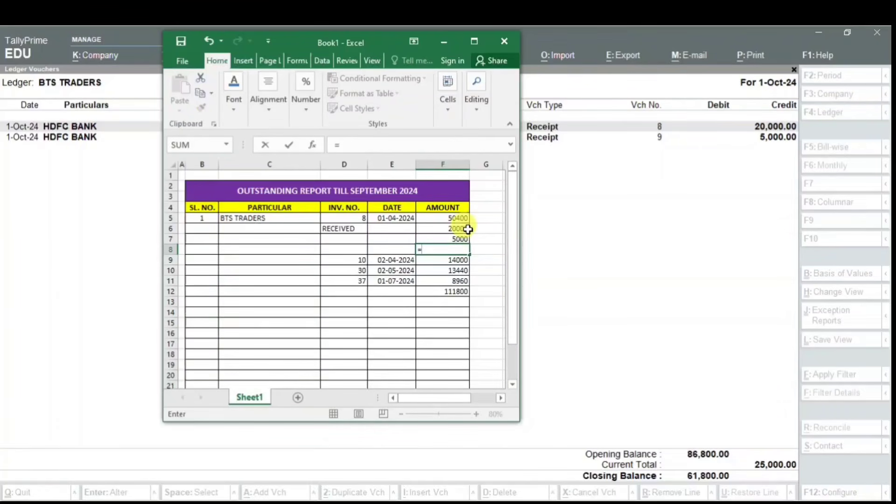
click(457, 218)
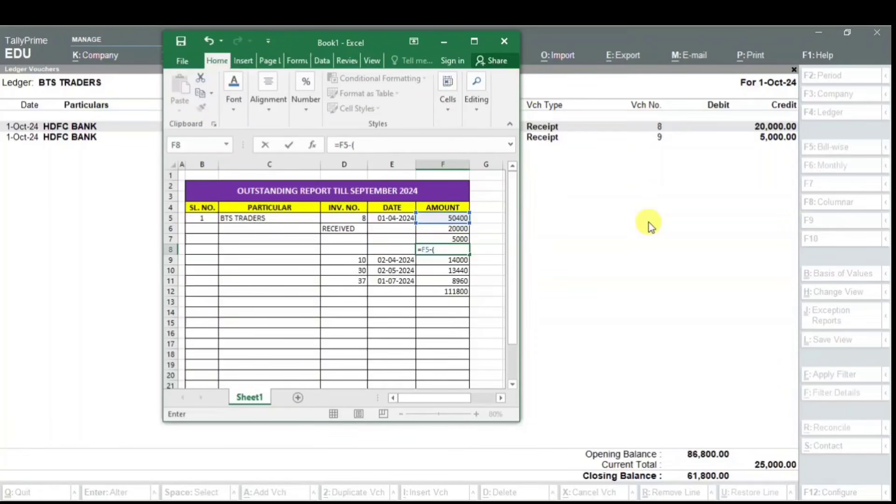
click(461, 229)
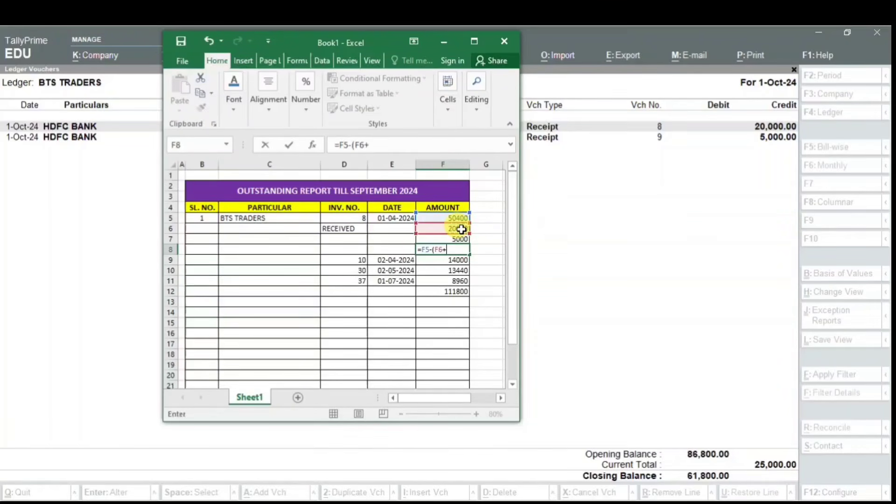
click(455, 240)
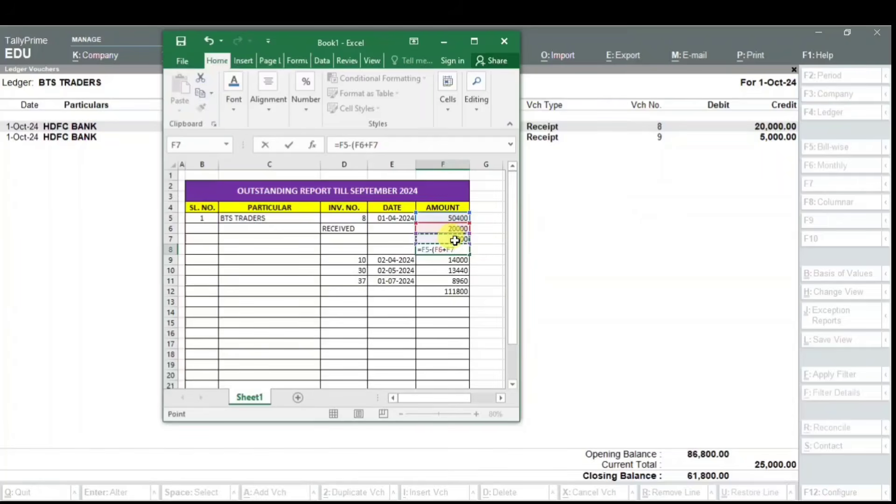
text())
key(Return)
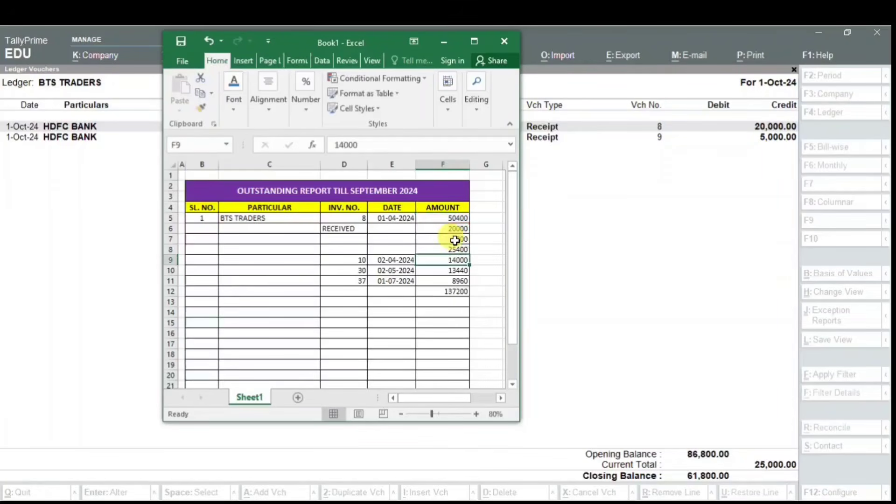
click(451, 246)
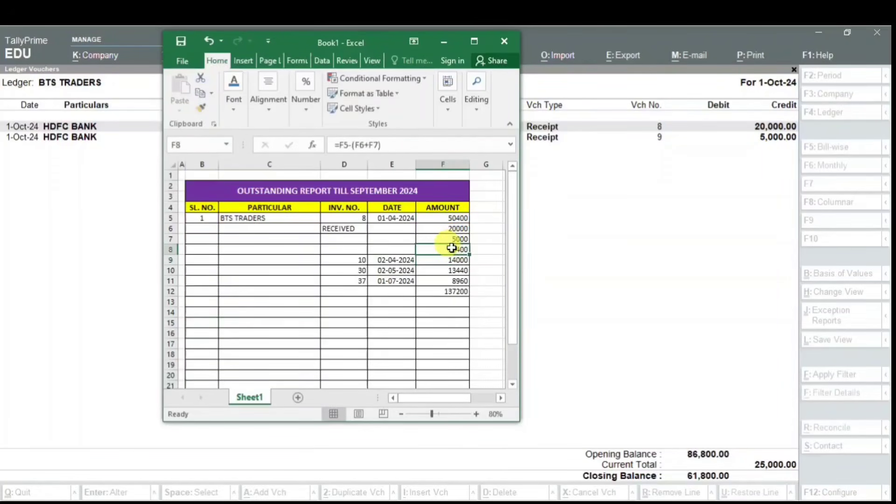
- Label the remaining amount in row 8 as BALANCE in cell E8
click(403, 252)
text(B)
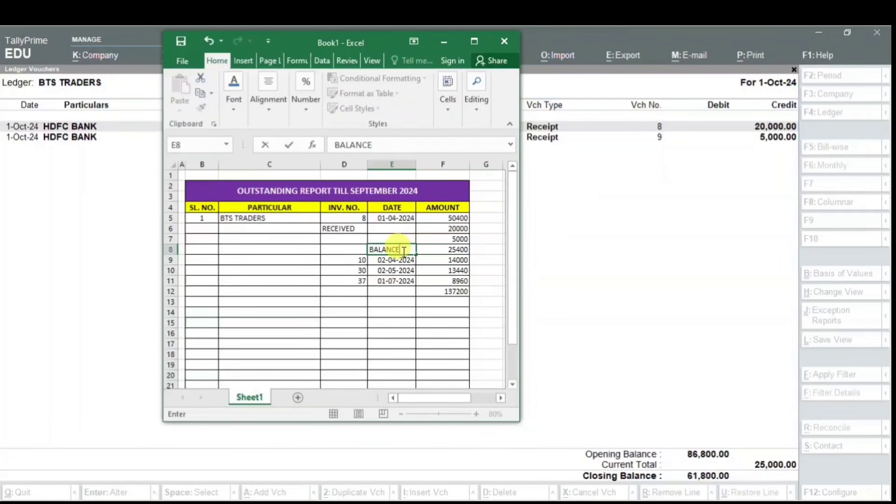
text(ALANCE)
key(Return)
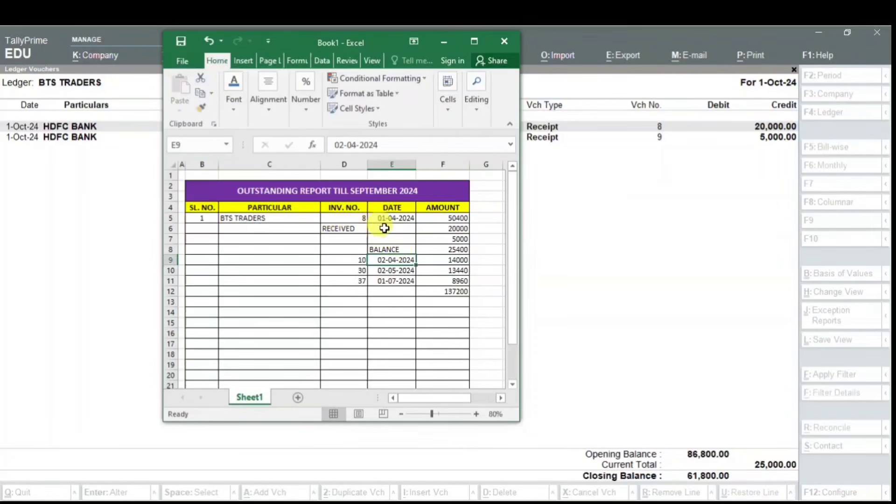
click(349, 238)
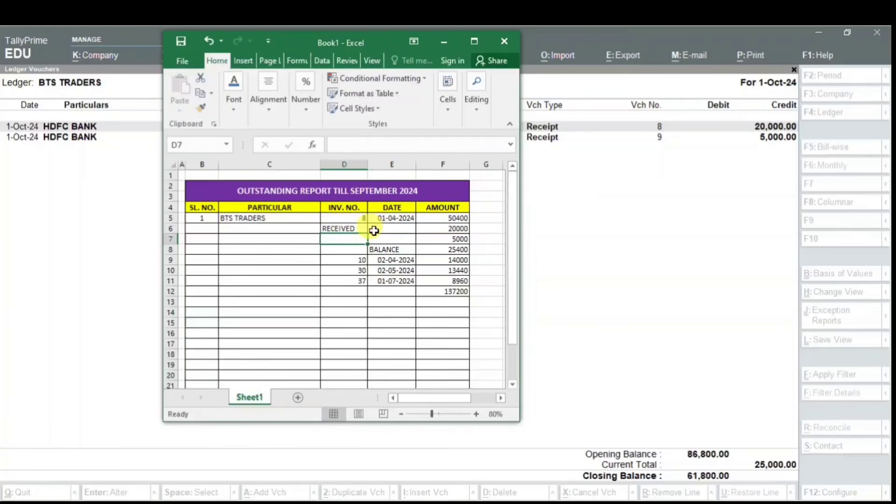
- Complete the two receipt rows with RECEIVED in D7, the date 1-10-24 in E6 and E7, and bold text in F7
key(ctrl+d)
click(390, 227)
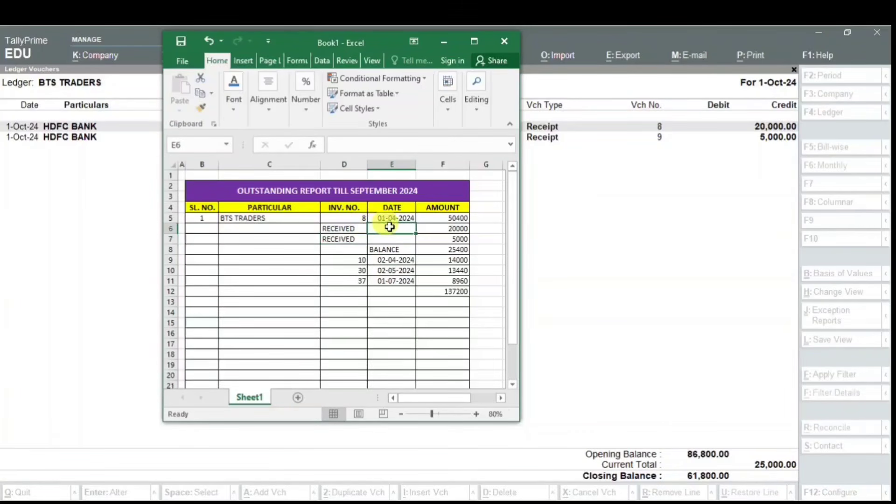
text(1-10-24)
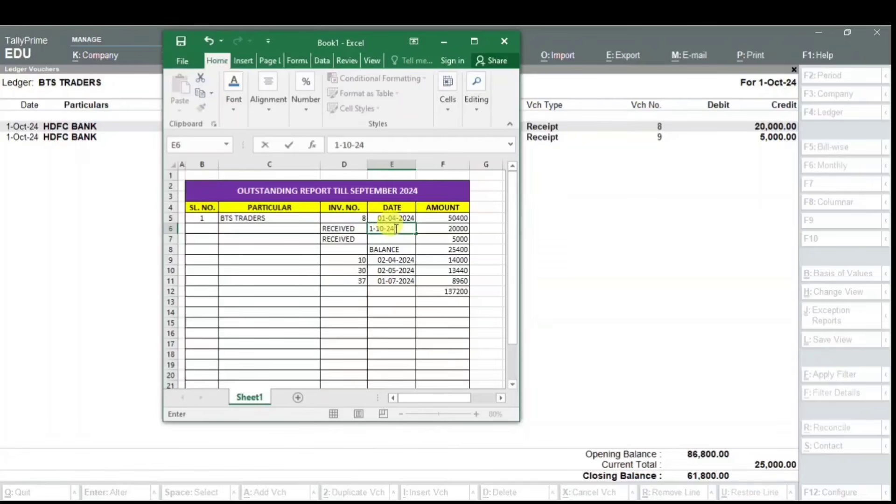
key(Return)
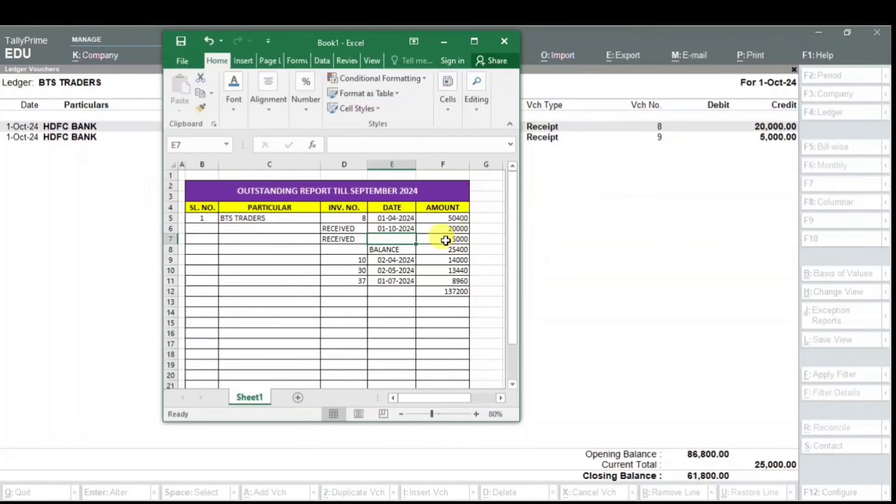
key(ctrl+d)
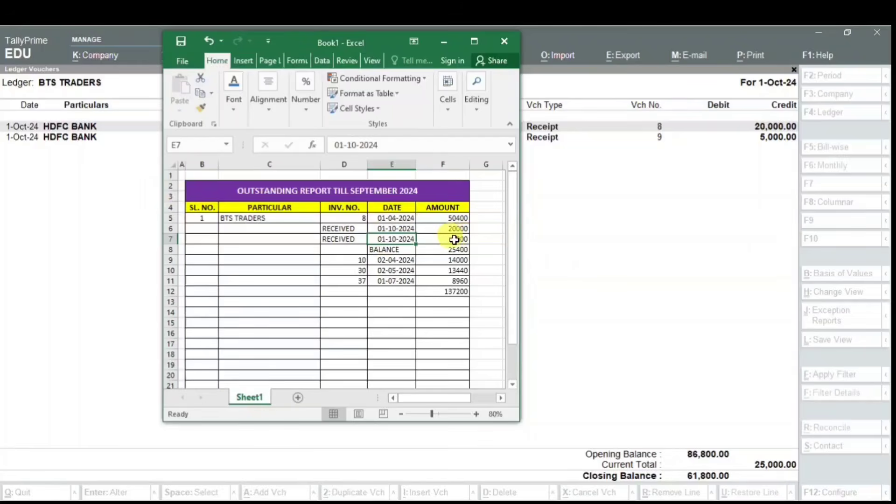
click(454, 240)
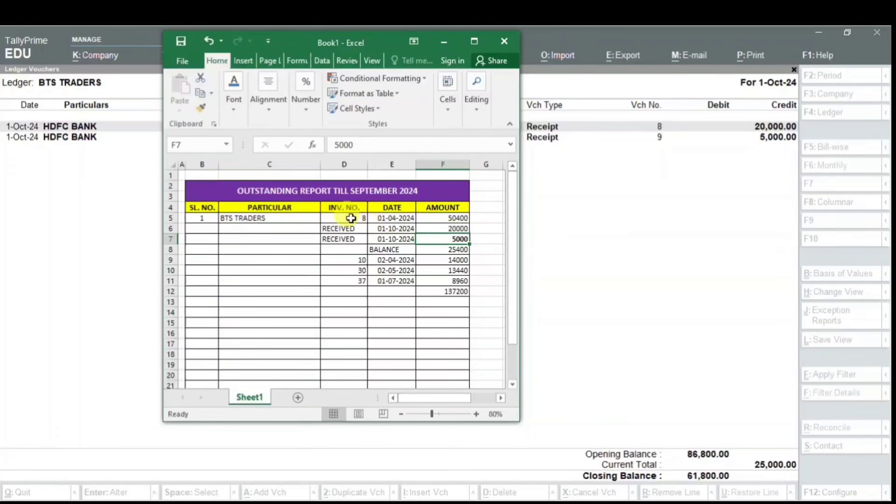
- Maximize the workbook window and centre the contents of the INV. NO. column
click(349, 176)
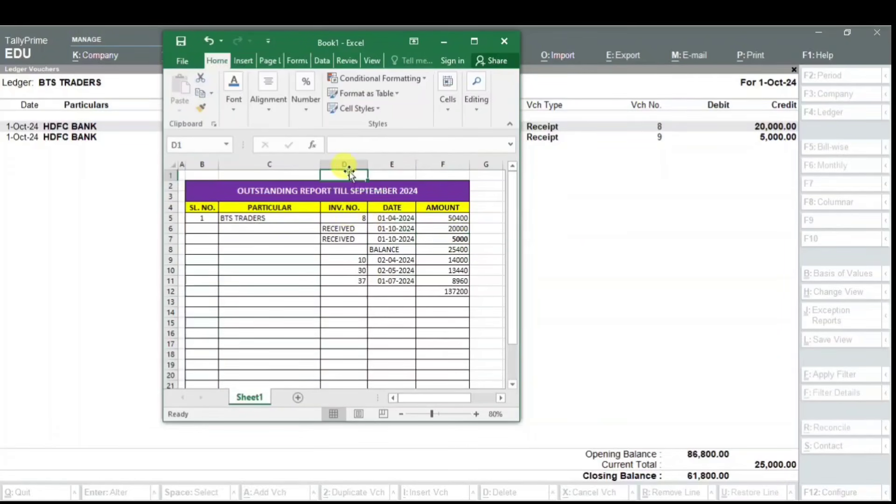
click(466, 43)
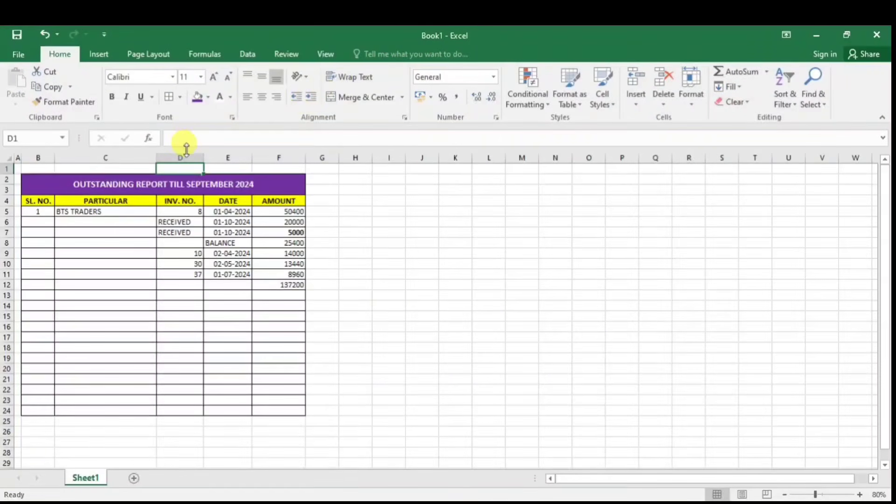
click(186, 154)
click(261, 96)
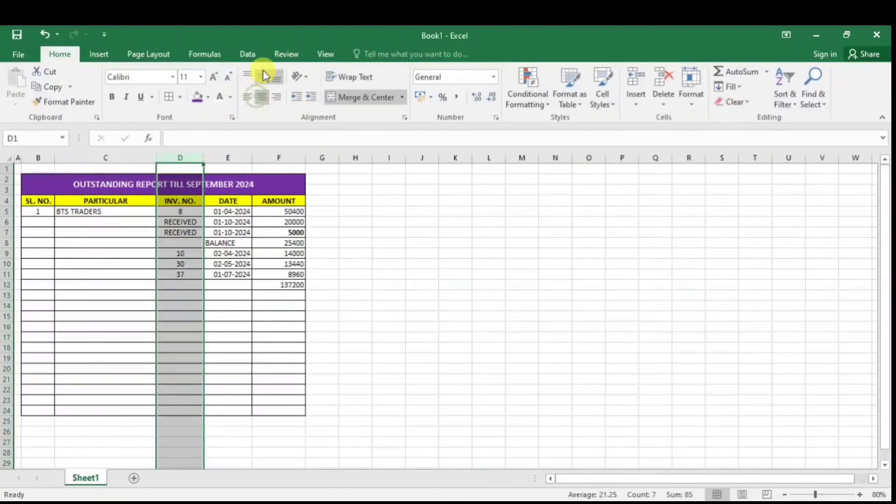
click(275, 264)
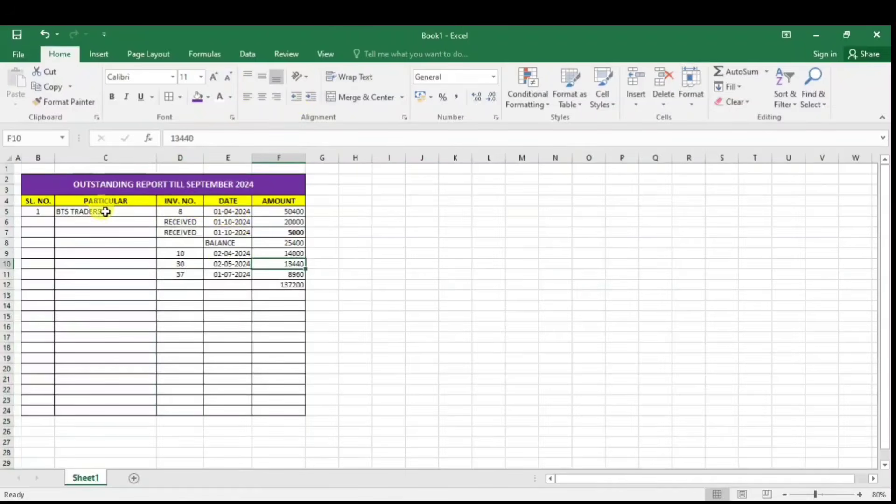
- Increase the font size of the report rows B5:F24 to 12 and widen the DATE column slightly
click(37, 212)
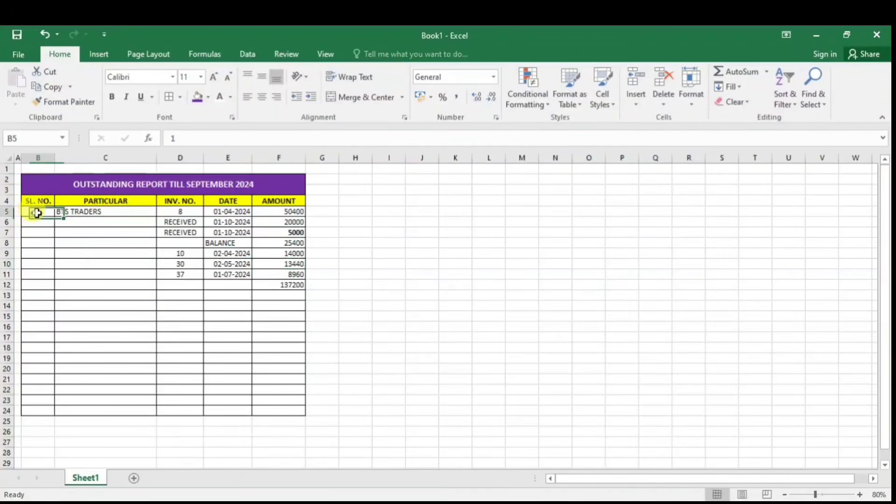
drag(37, 213, 290, 407)
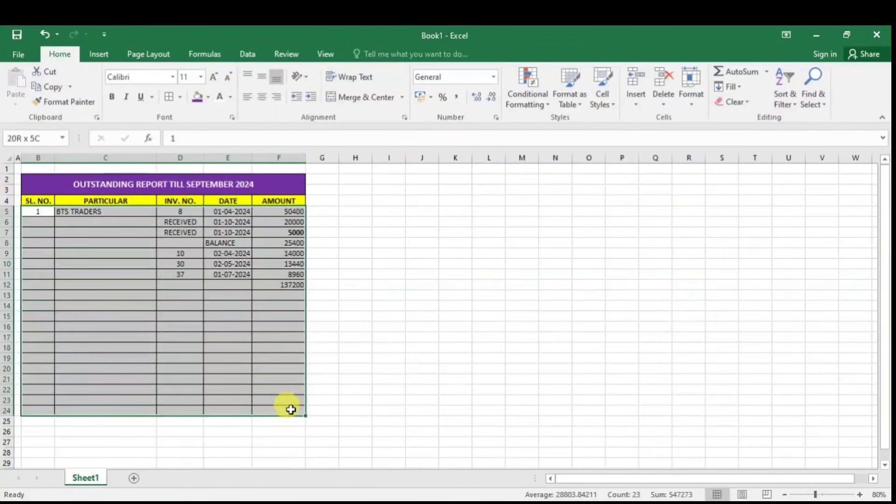
click(214, 77)
click(273, 356)
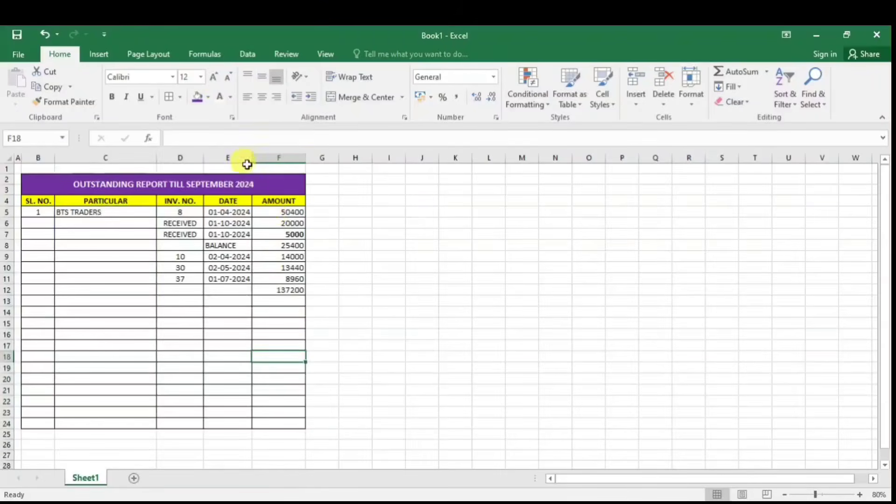
drag(248, 159, 260, 161)
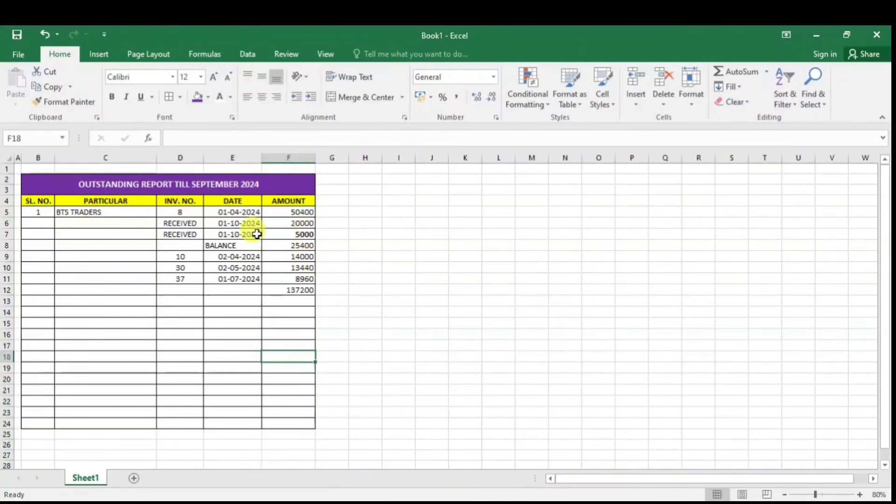
- Replace the BTS TRADERS total in F12 with the formula =SUM(F8:F11) and make it bold
click(296, 292)
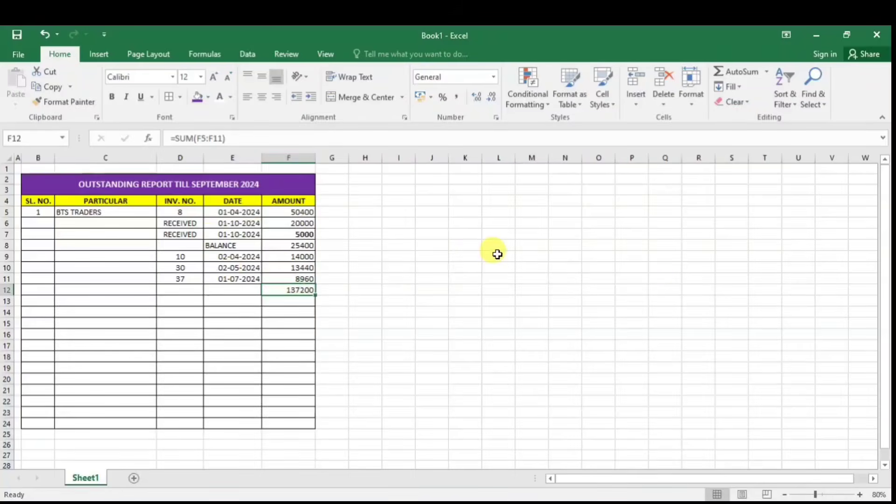
text(=)
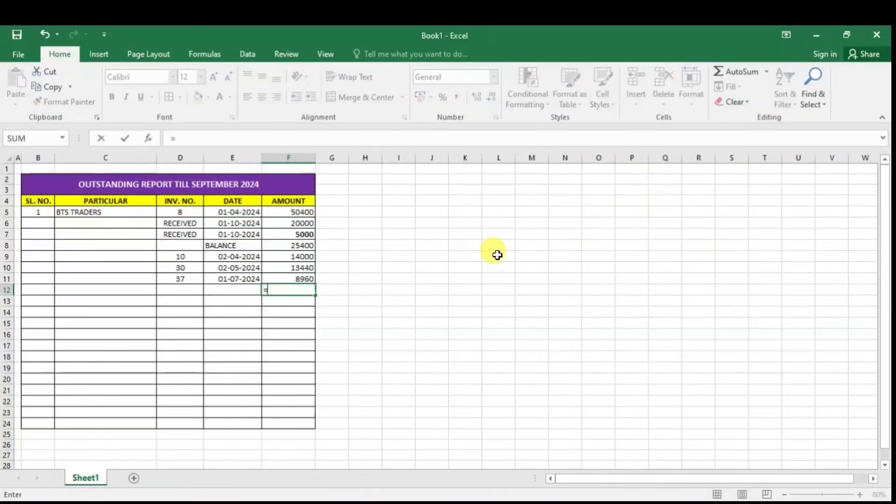
text(SUM()
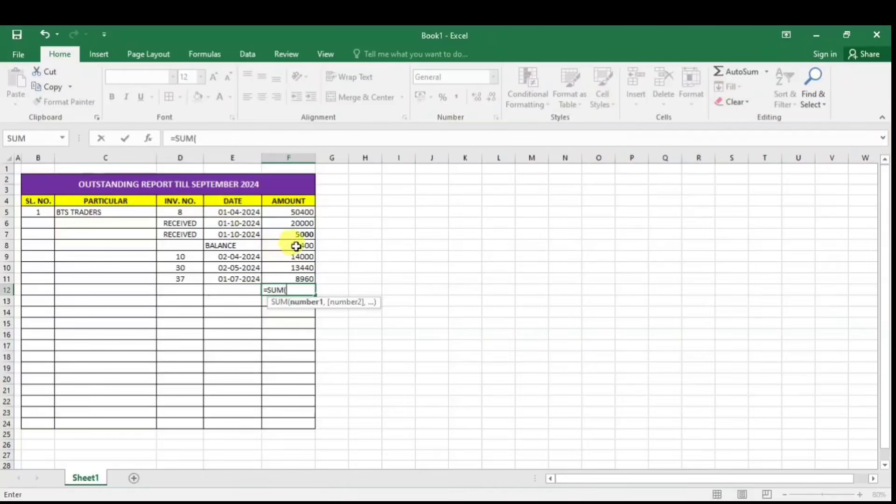
drag(297, 245, 298, 279)
key(Return)
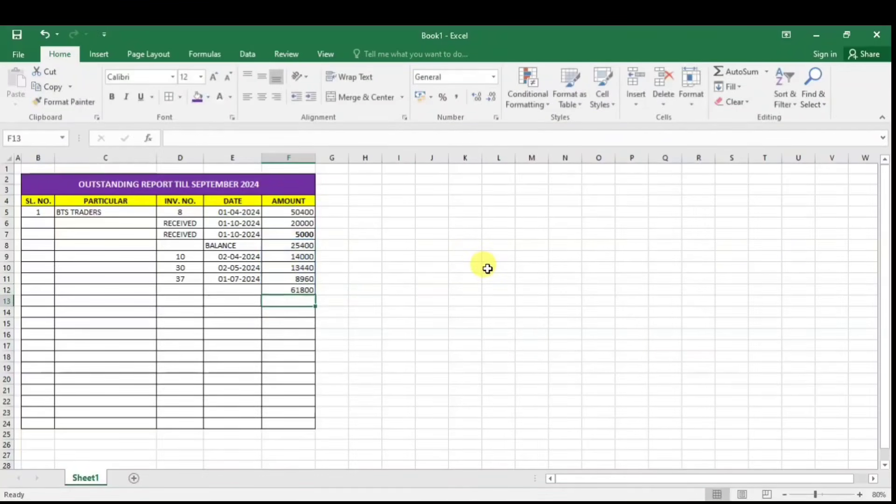
click(294, 290)
click(112, 96)
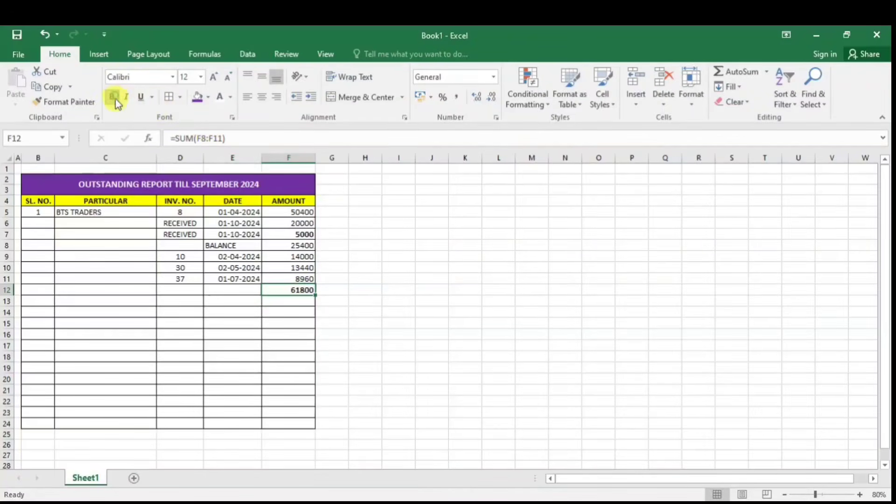
- Format the amounts in F5:F12 with comma separators and no decimal places
drag(297, 212, 296, 289)
click(457, 97)
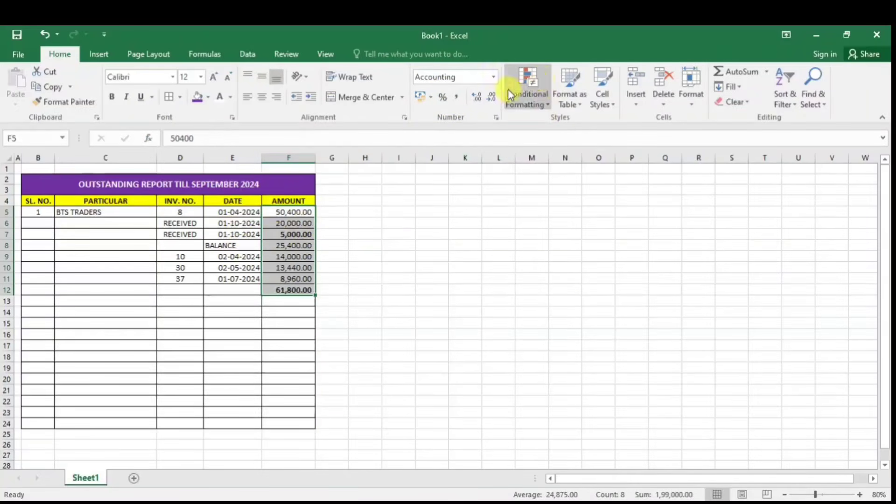
click(495, 97)
click(495, 97)
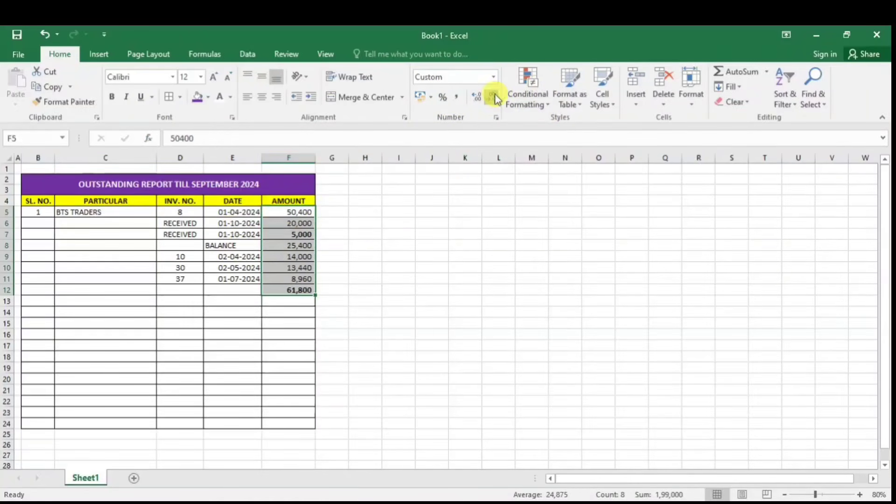
click(431, 279)
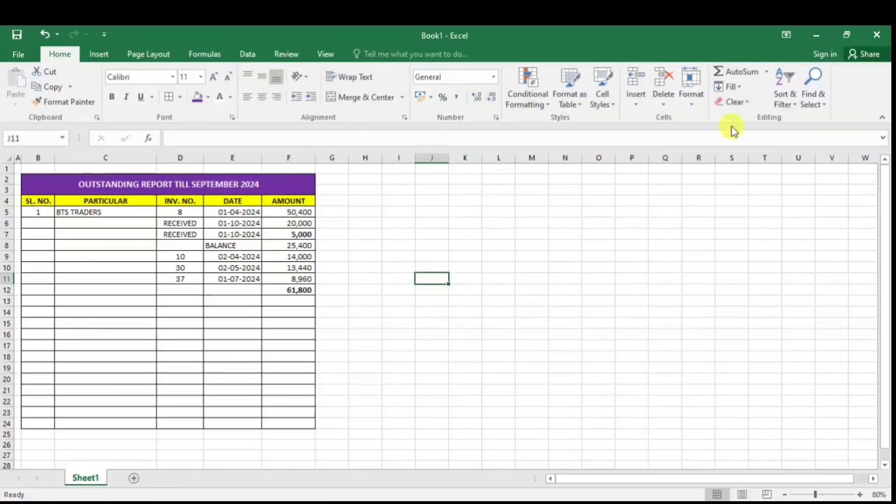
- Restore the smaller Excel window, return TallyPrime to the BTS TRADERS monthly summary, and bring Excel back in front
click(846, 34)
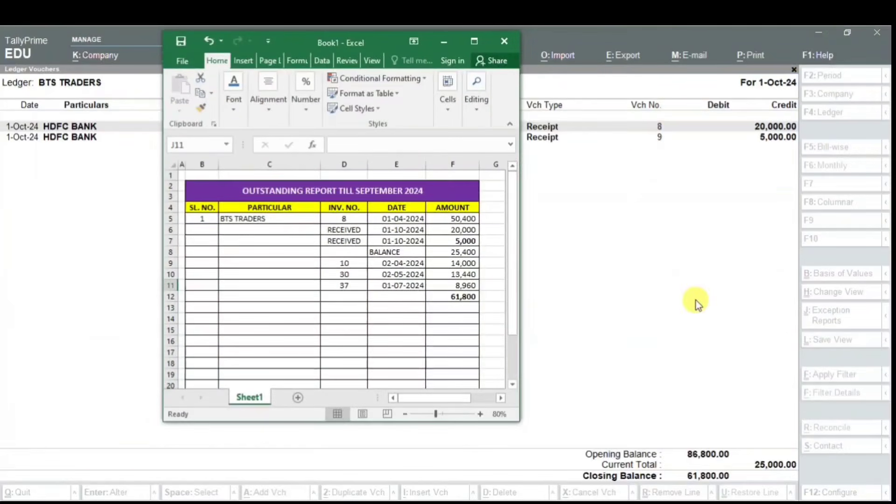
click(695, 299)
key(Escape)
key(alt+Tab)
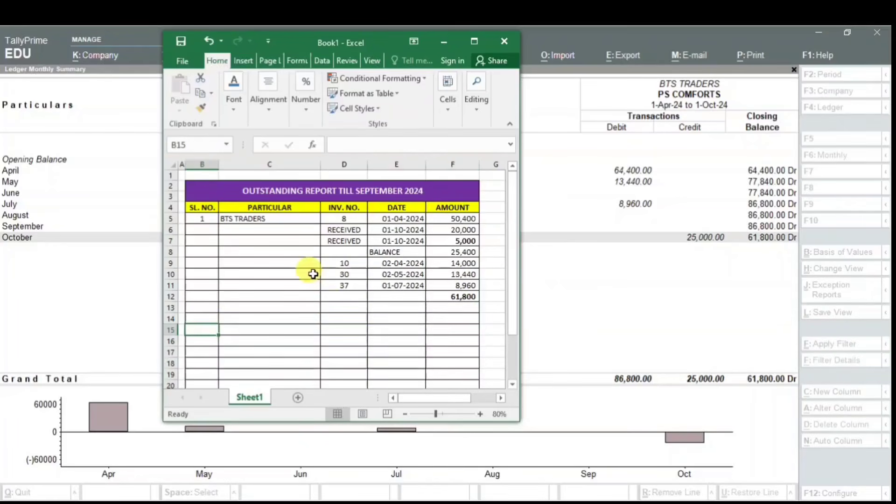
- Start the second debtor entry with serial number 2 in cell B14
click(437, 309)
click(219, 318)
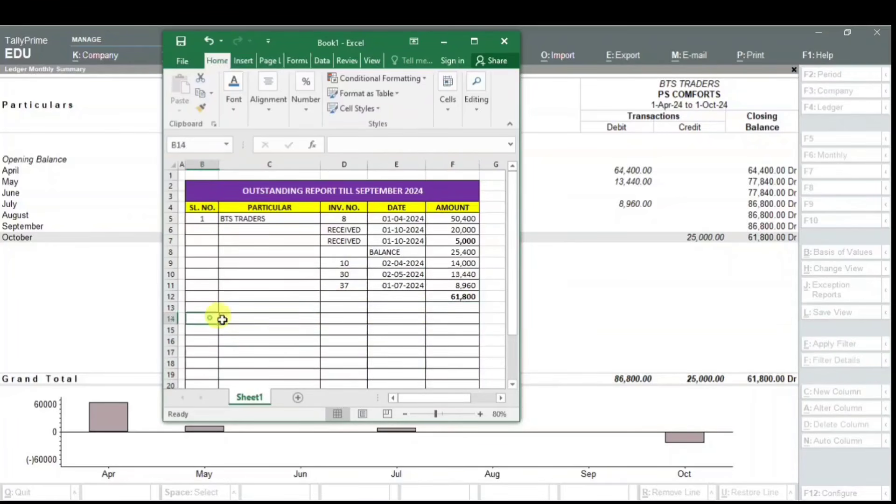
text(2)
key(Tab)
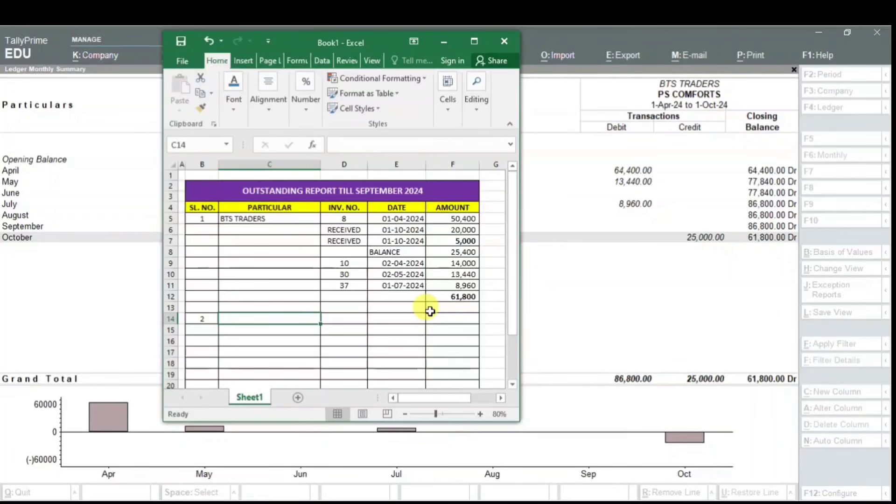
- Switch to TallyPrime, go back to the Sundry Debtors group outstandings, and open the Monthly Summary of DEEPAK ASSOCIATES
click(650, 298)
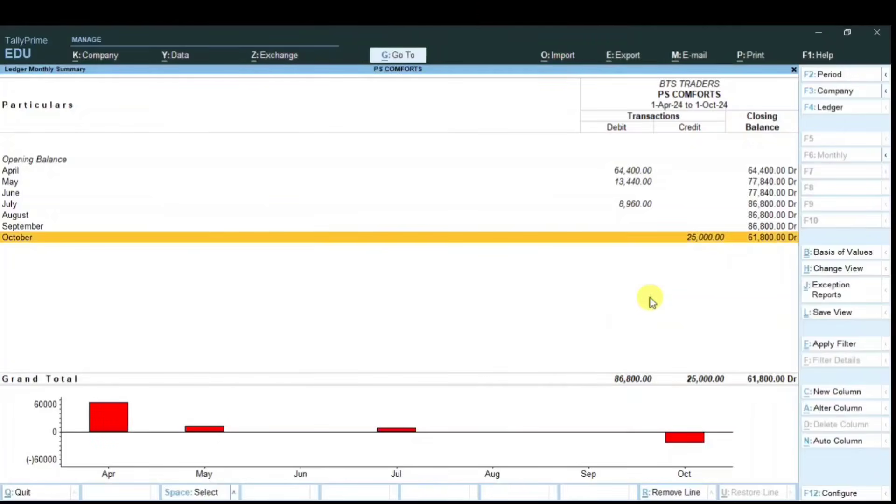
key(Escape)
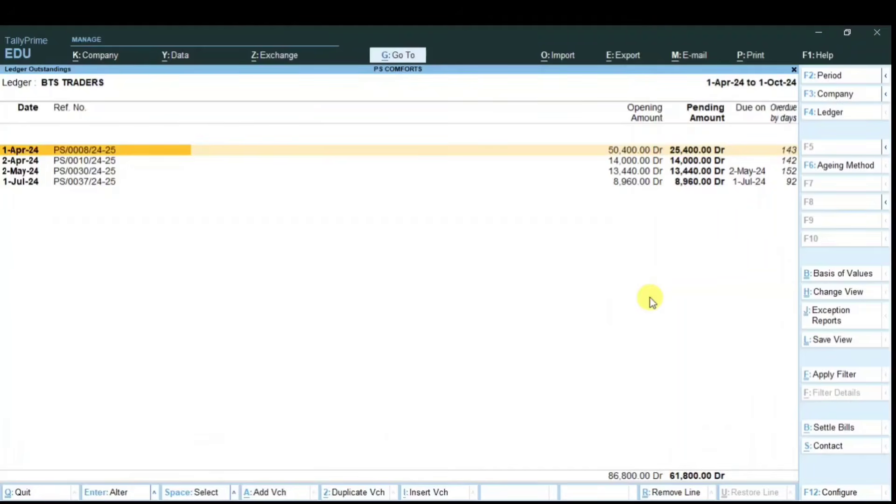
key(Escape)
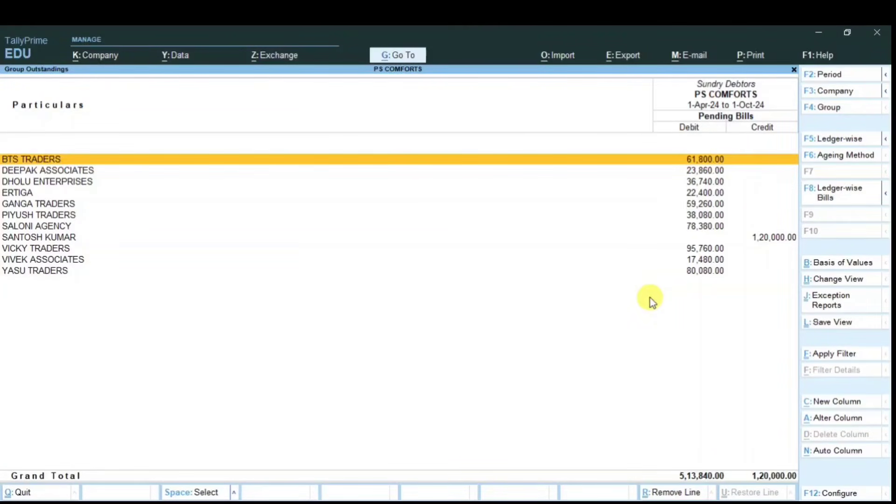
key(Down)
key(Return)
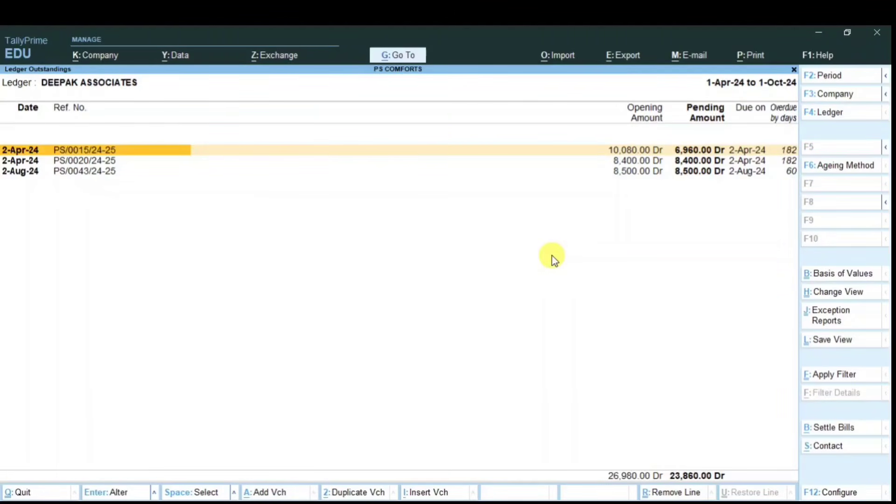
key(ctrl+h)
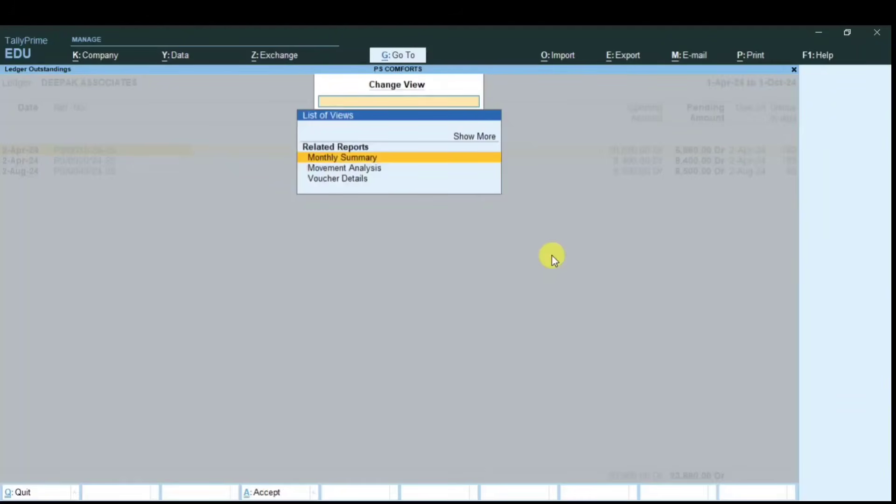
key(Return)
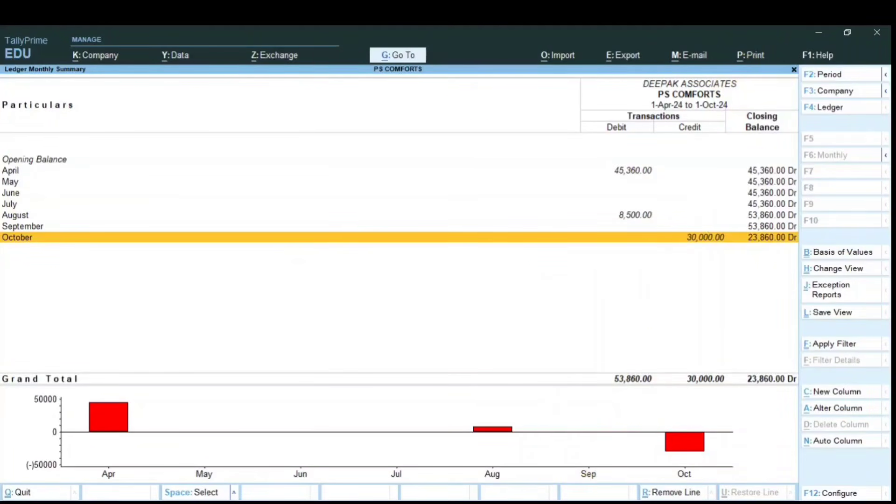
- Switch back to Excel and enter DEEPAK ASSOCIATES as the particular in cell C14
click(567, 503)
text(DEEP)
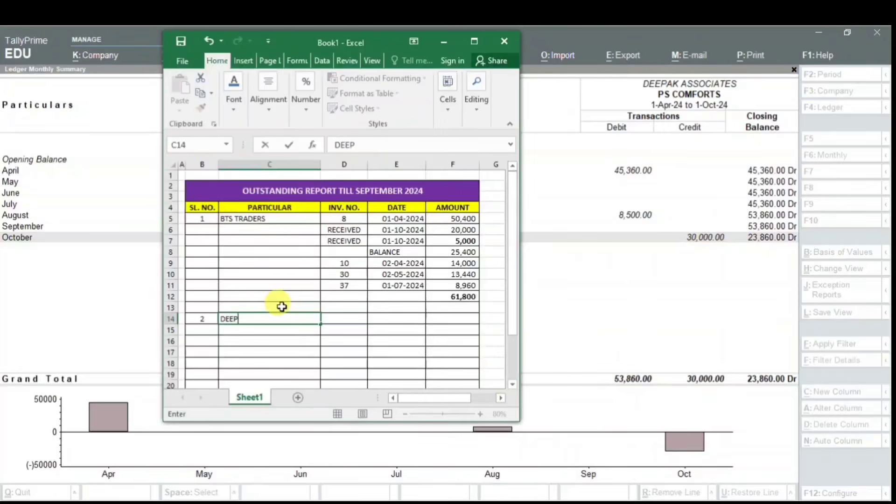
text(AK ASSOCIA)
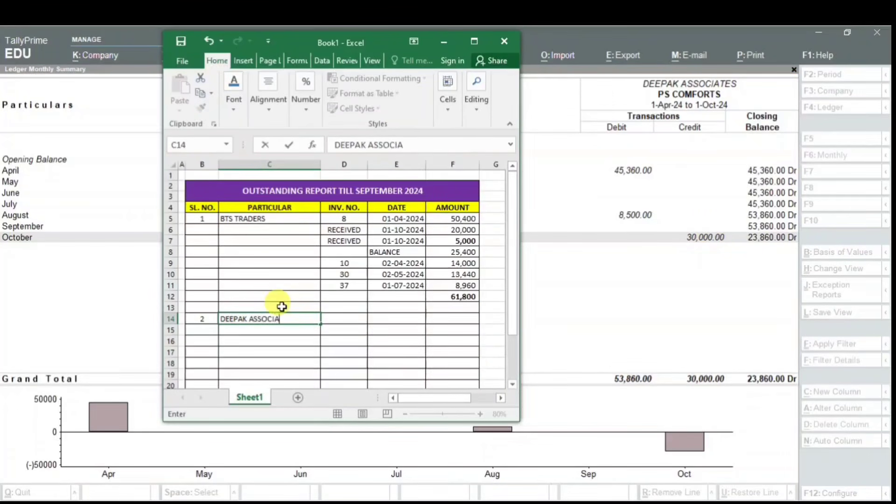
text(TES)
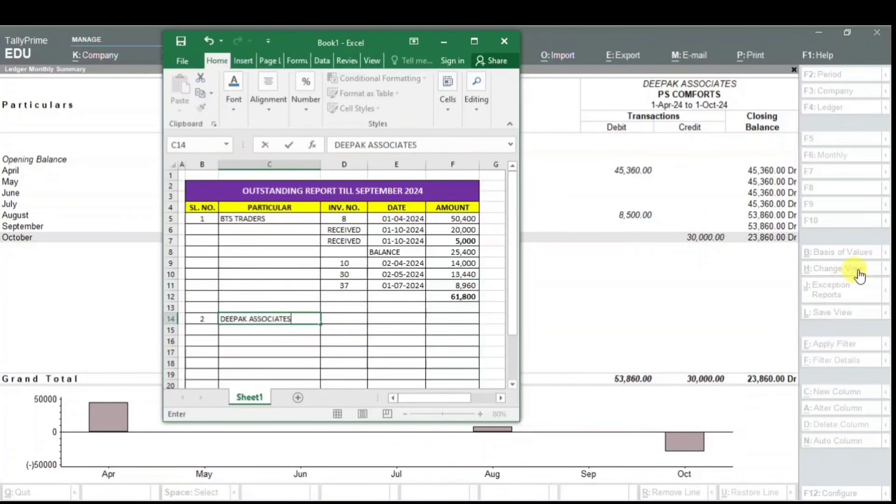
key(Tab)
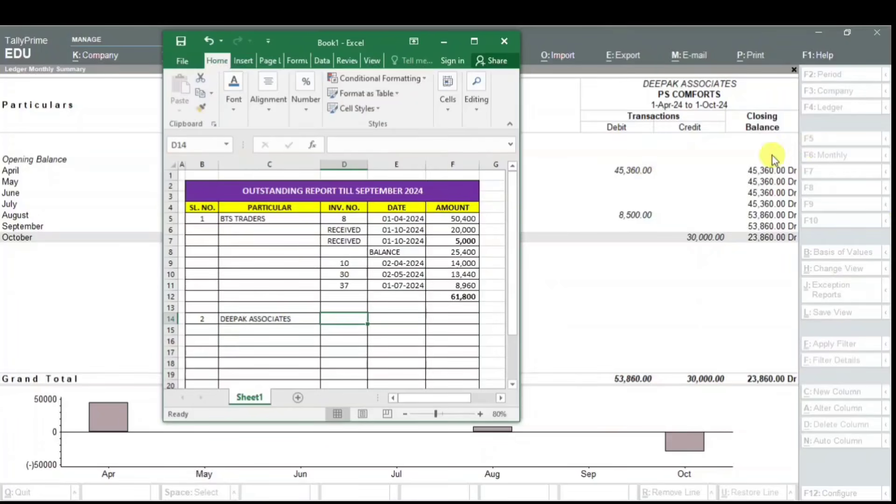
- Switch to TallyPrime, open the April vouchers of DEEPAK ASSOCIATES, and bring Excel back in front
click(633, 171)
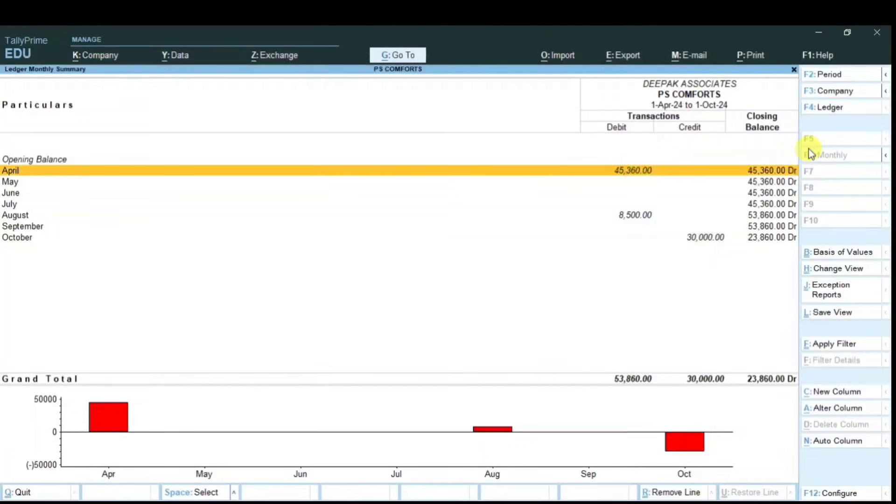
key(Return)
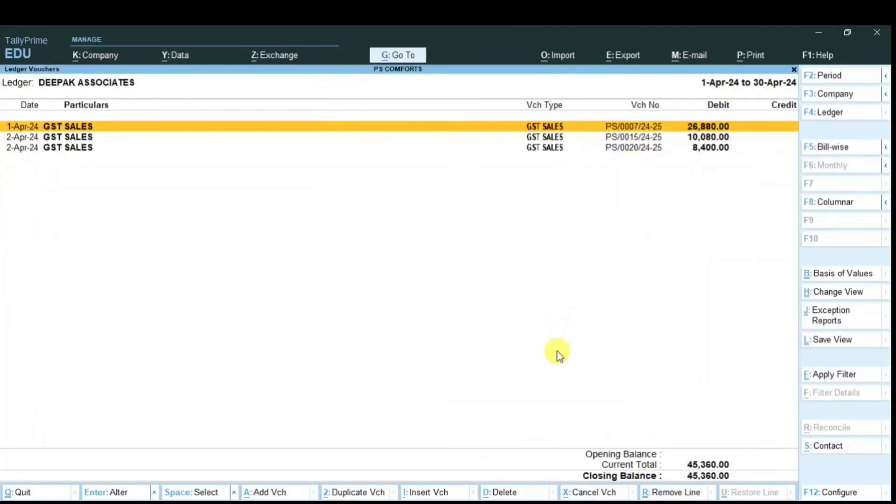
key(alt+Tab)
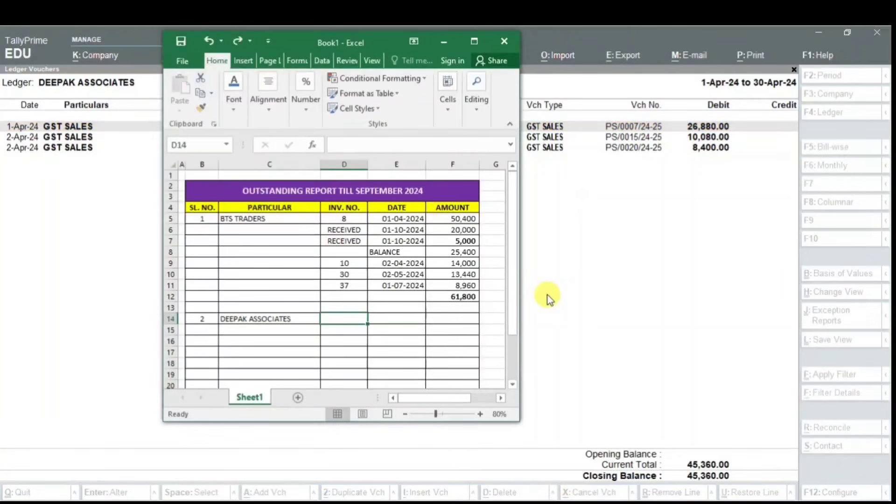
- Enter invoice numbers 7, 15 and 20 for DEEPAK ASSOCIATES in cells D14 to D16
text(7)
key(Return)
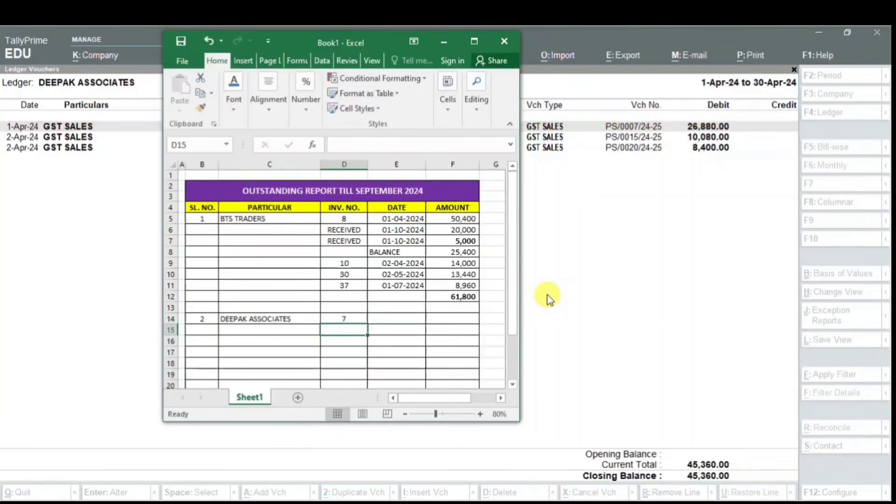
text(15)
key(Return)
text(20)
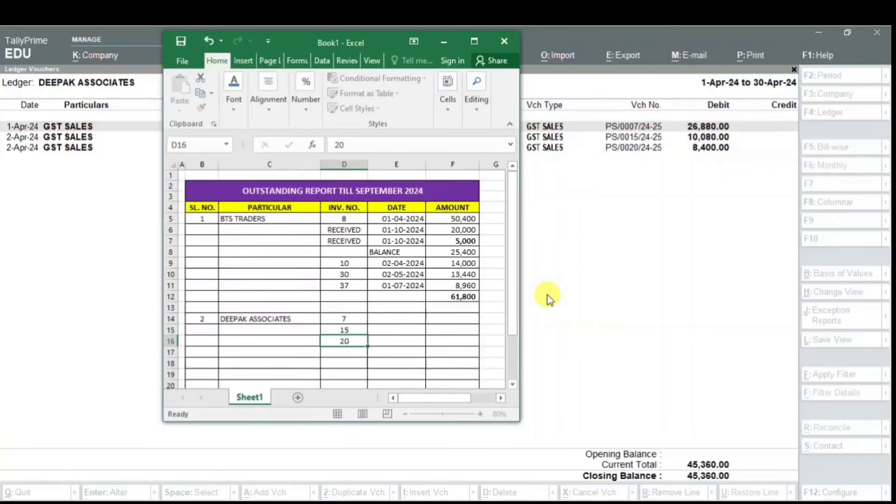
key(Return)
- Enter the invoice dates 01-04-2024 in E14 and 02-04-2024 in E15, and fill the latter down into E16
click(404, 319)
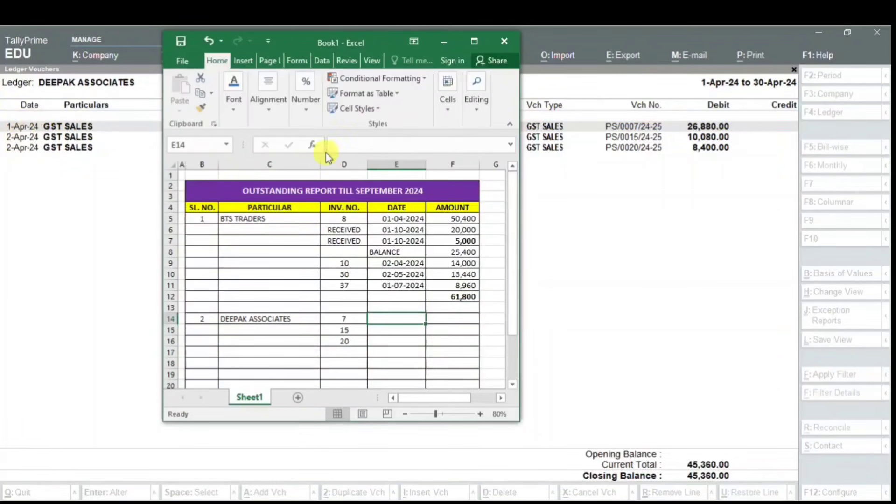
text(1-04)
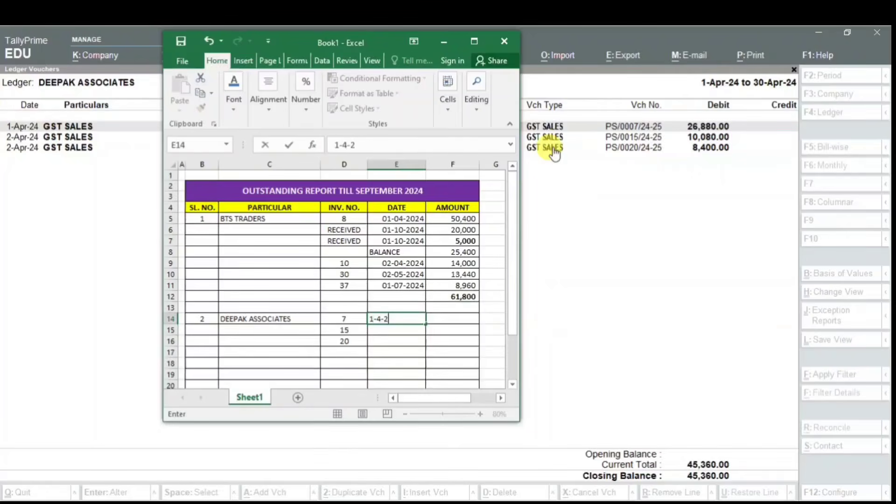
text(-202)
text(4)
key(Return)
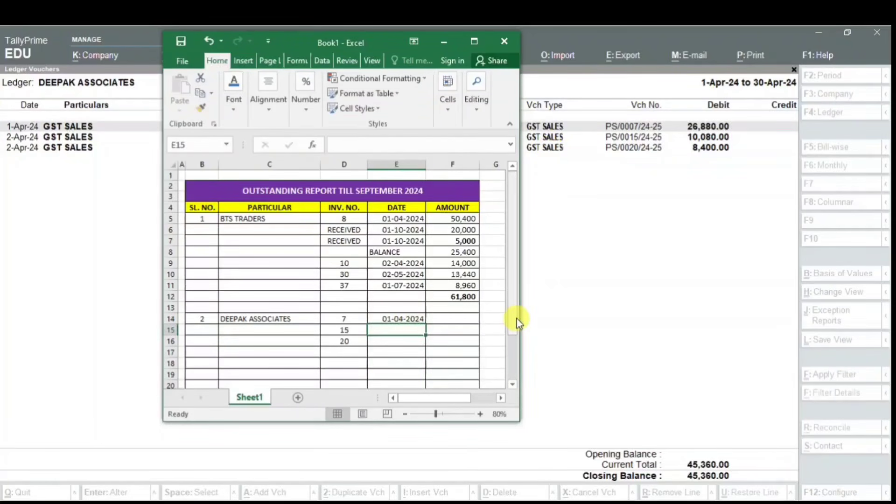
text(2-424)
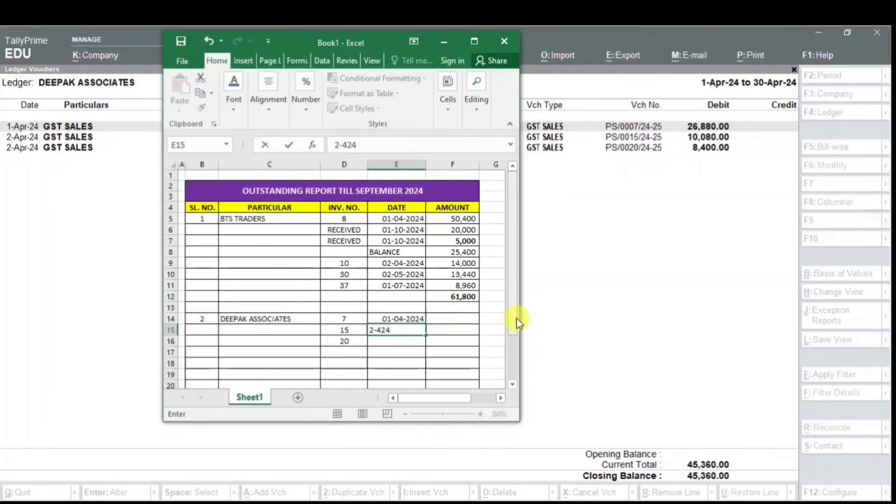
key(BackSpace)
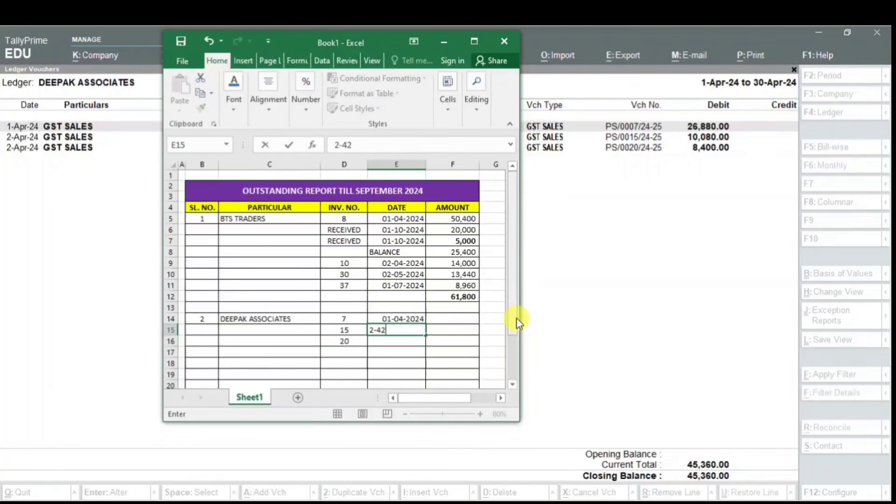
text(-)
text(2024)
key(Return)
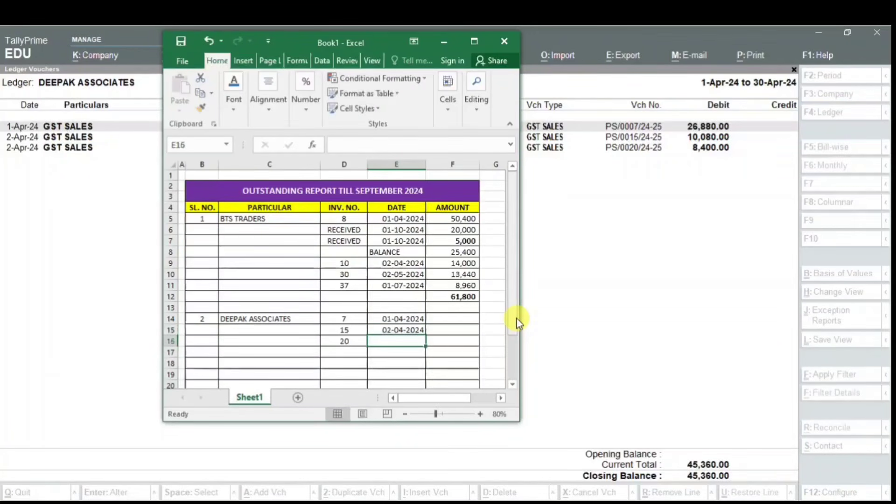
key(ctrl+d)
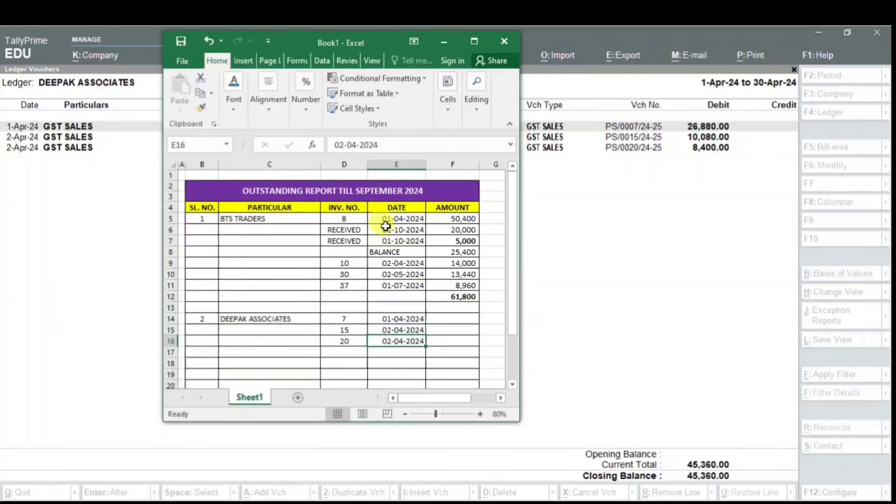
- Enter the April invoice amounts 26880, 10080 and 8400 in cells F14 to F16
click(449, 318)
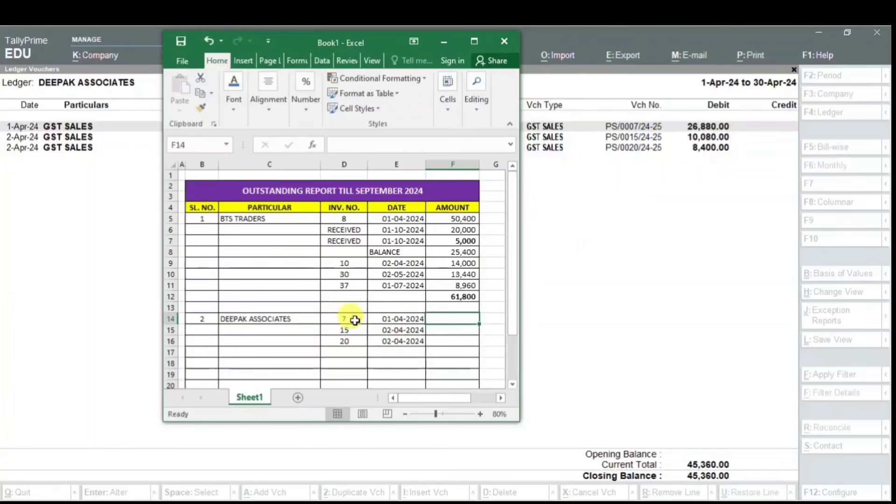
text(26)
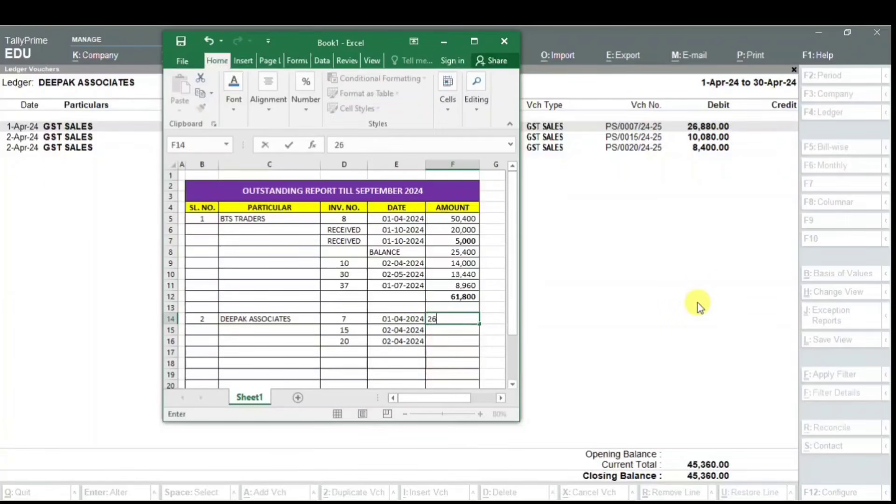
text(880)
key(Return)
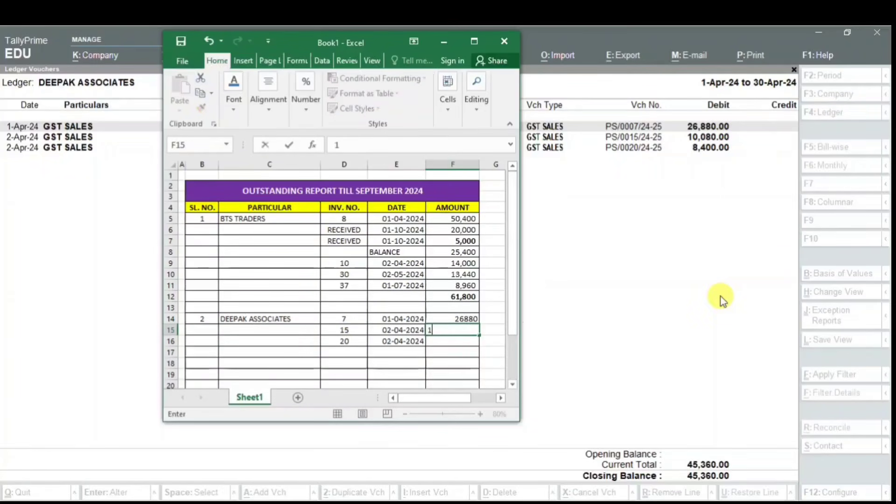
text(10080)
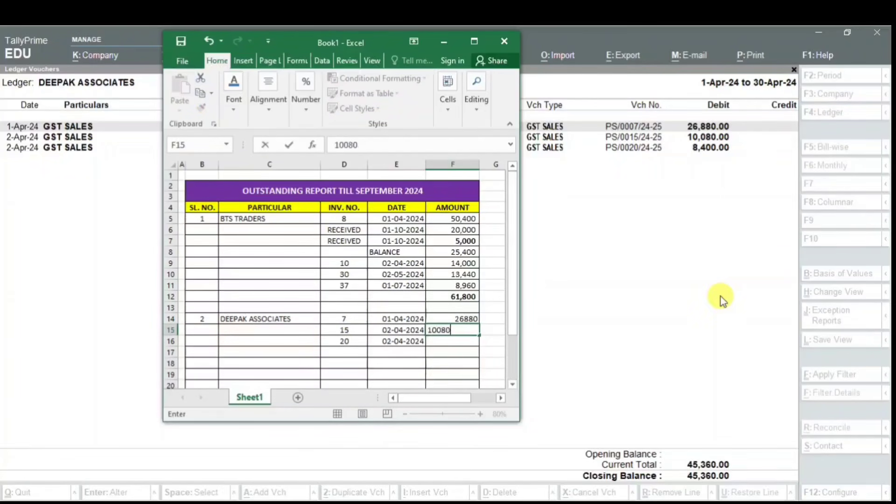
key(Return)
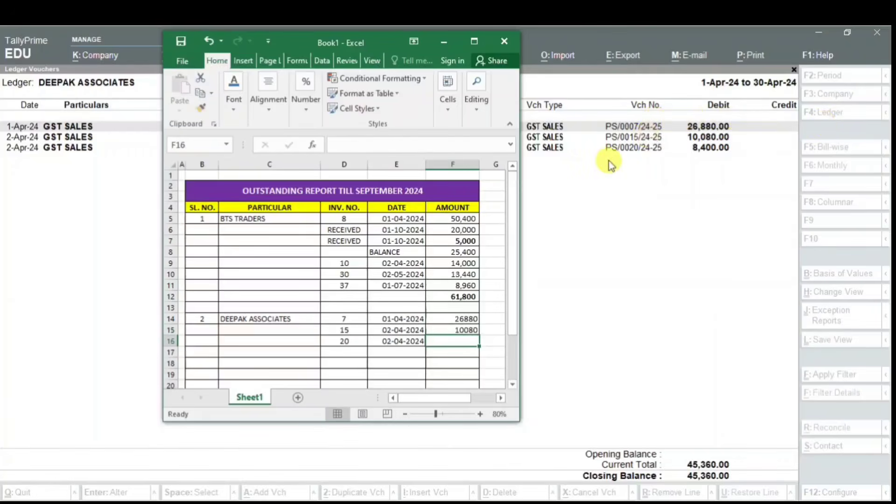
text(8400)
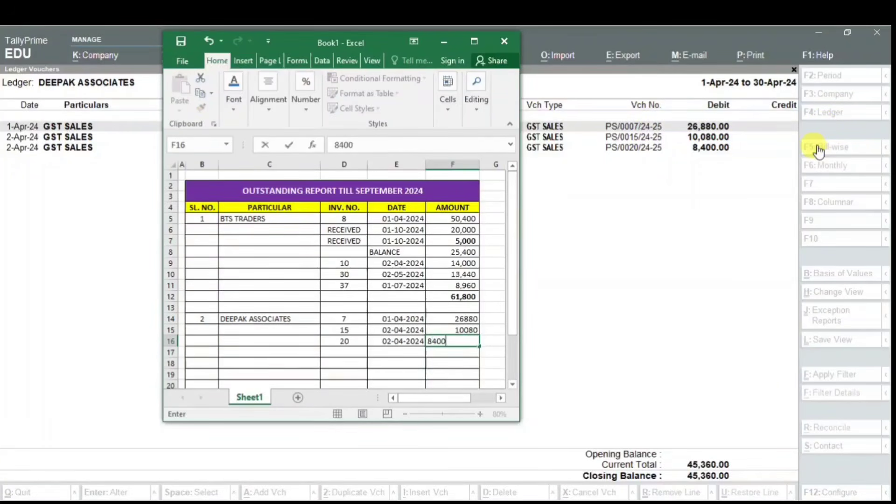
key(Return)
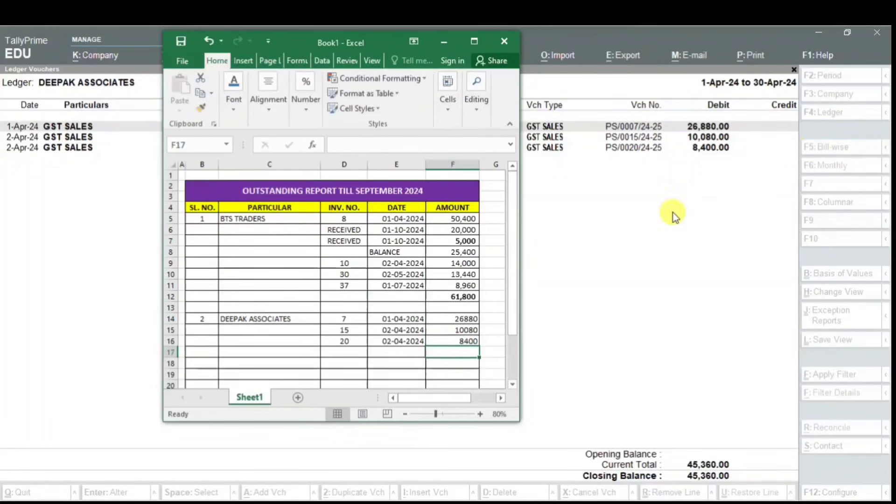
- Switch to TallyPrime, open the August vouchers of DEEPAK ASSOCIATES from the monthly summary, and return to Excel
click(666, 216)
key(Escape)
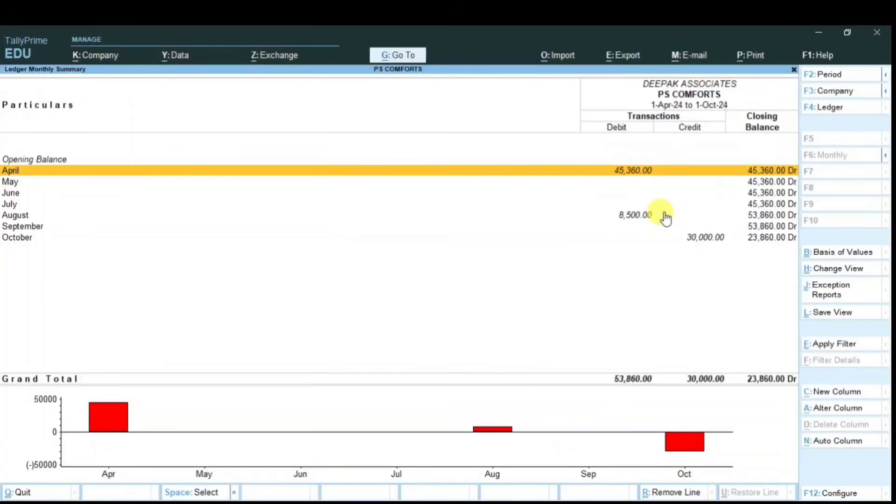
key(Down)
key(Down)
key(Down)
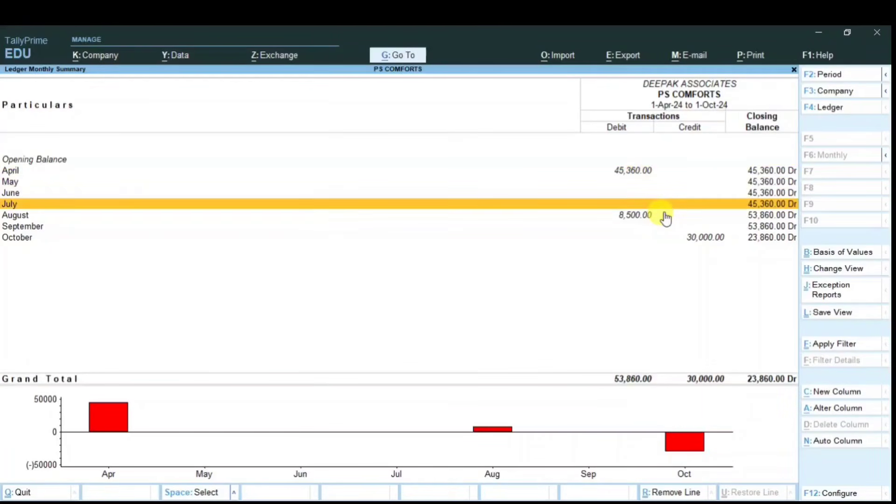
key(Down)
click(665, 215)
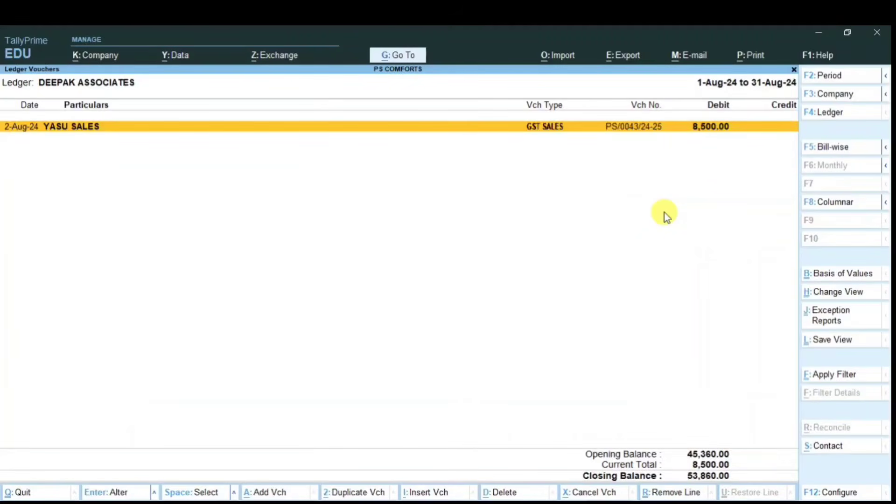
click(579, 503)
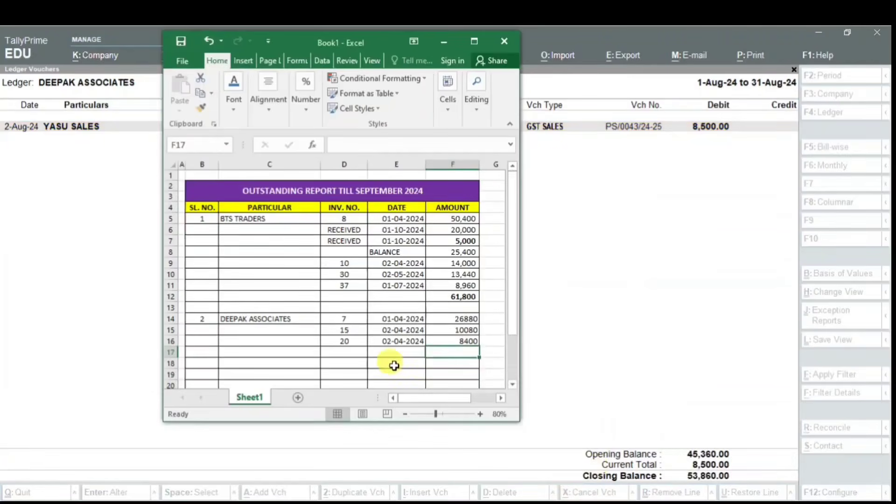
- Record the August invoice in row 17 with number 43, date 02-08-2024 and amount 8500
click(355, 353)
text(4)
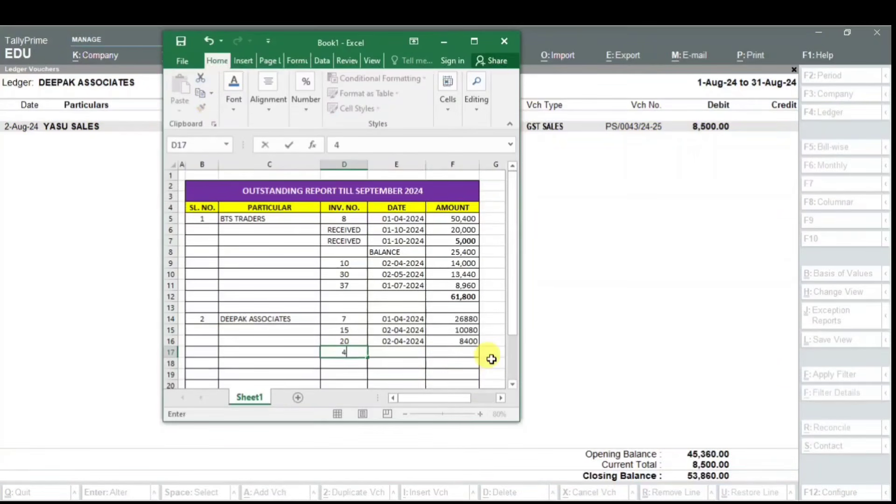
text(3)
key(Tab)
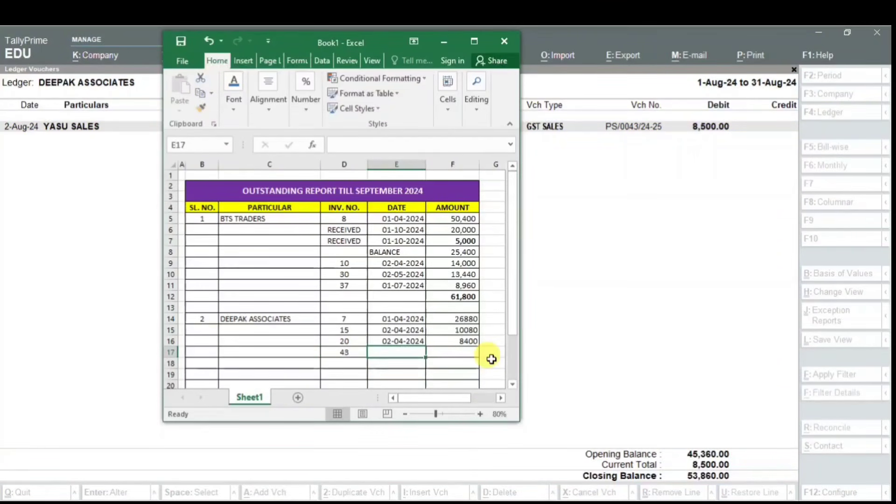
text(2-08-)
text(2024)
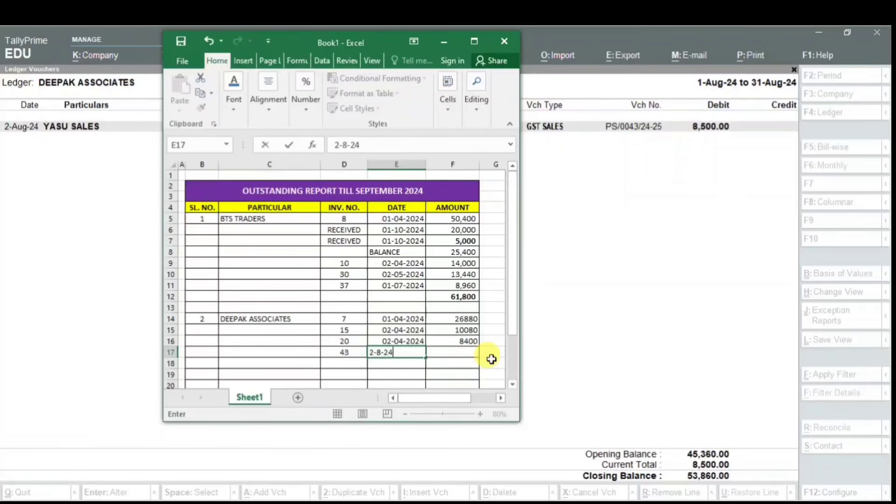
key(Tab)
text(850)
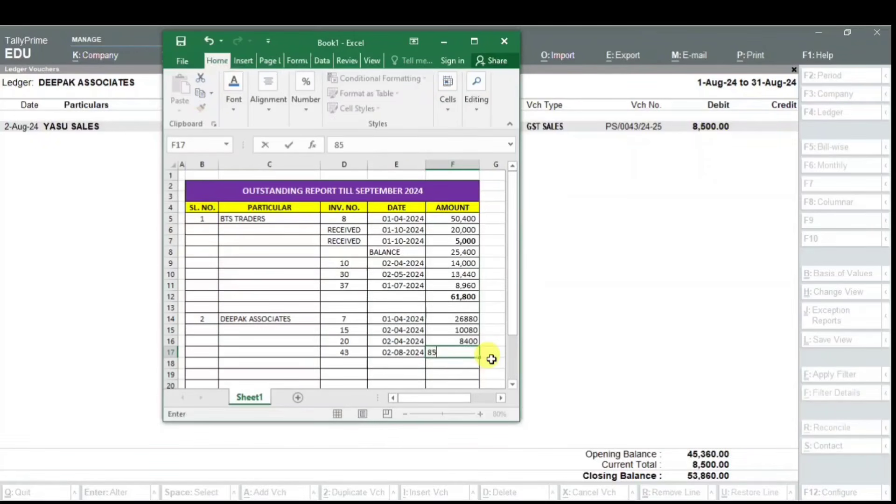
key(Return)
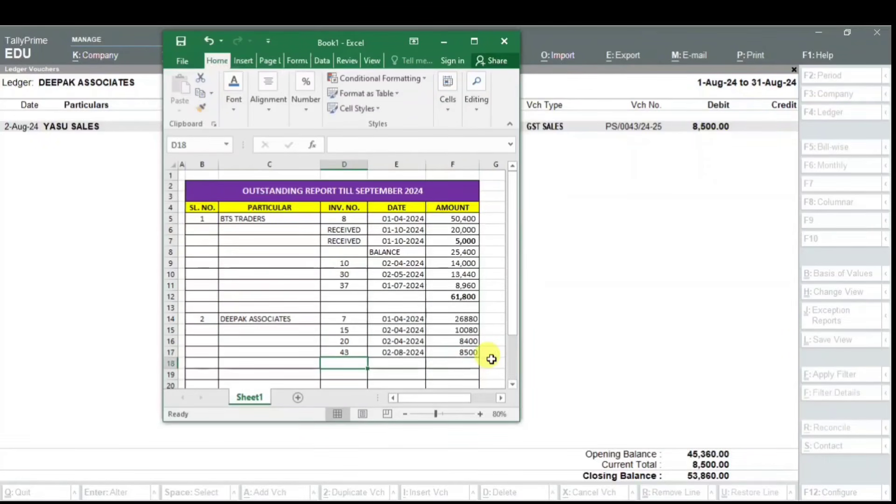
- Total the DEEPAK ASSOCIATES invoice amounts in cell F18 with =SUM(F14:F17)
click(447, 271)
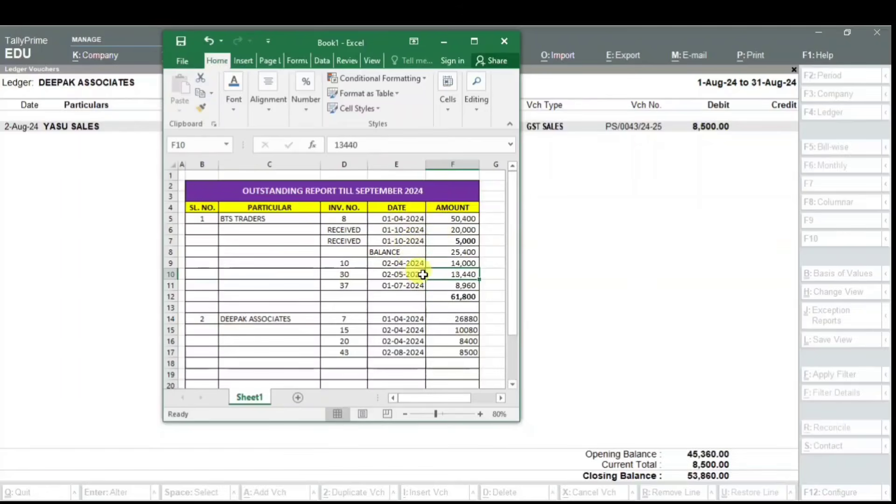
click(464, 363)
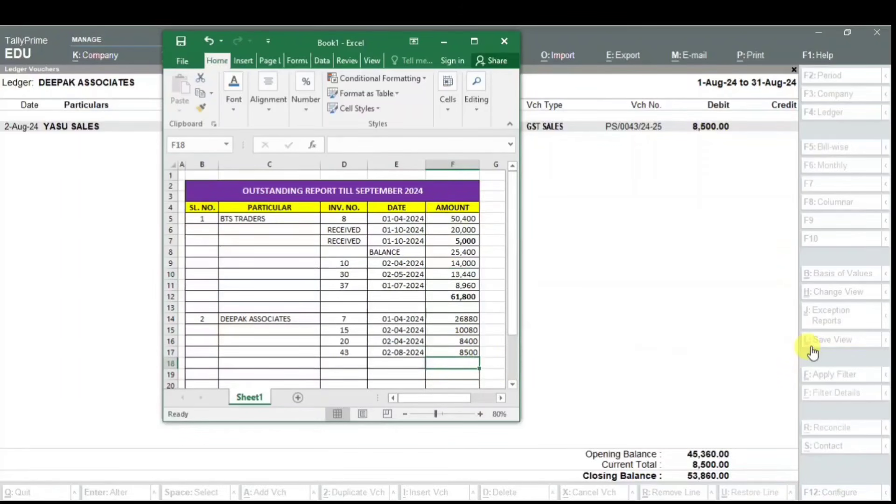
key(alt+equal)
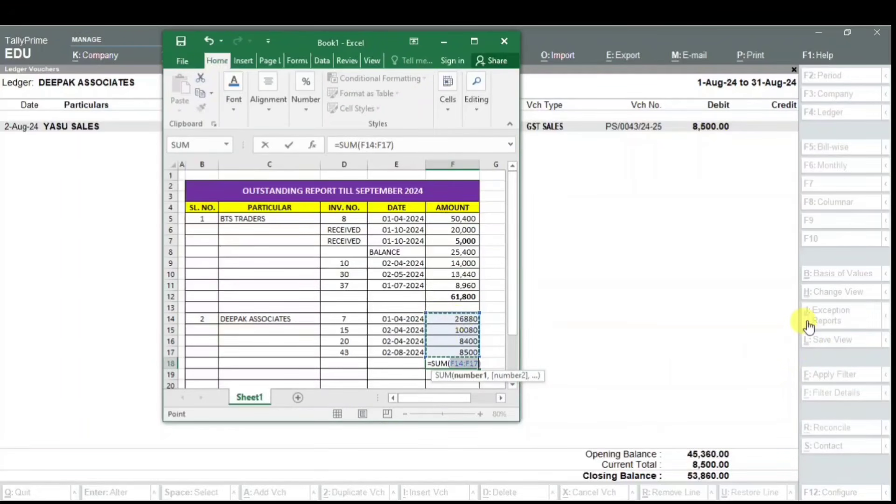
key(Return)
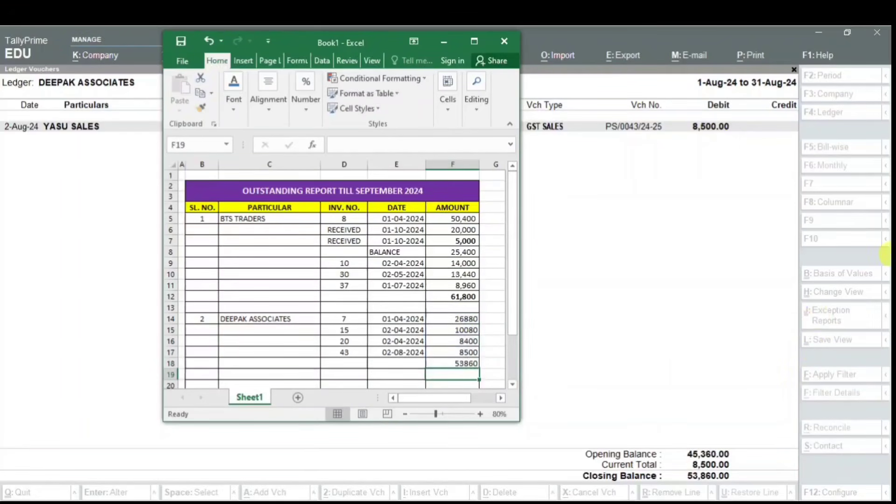
- Maximize the Excel window and make the DEEPAK ASSOCIATES total in cell F18 bold
click(474, 41)
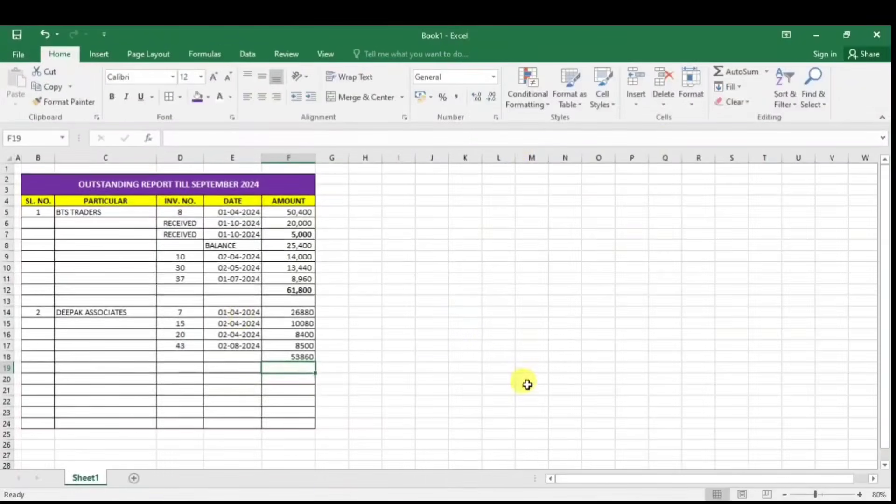
click(462, 293)
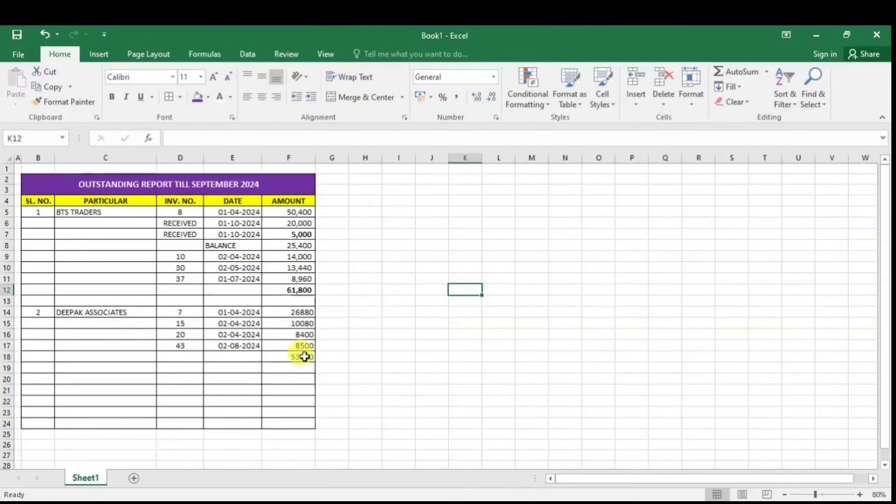
click(301, 357)
key(ctrl+b)
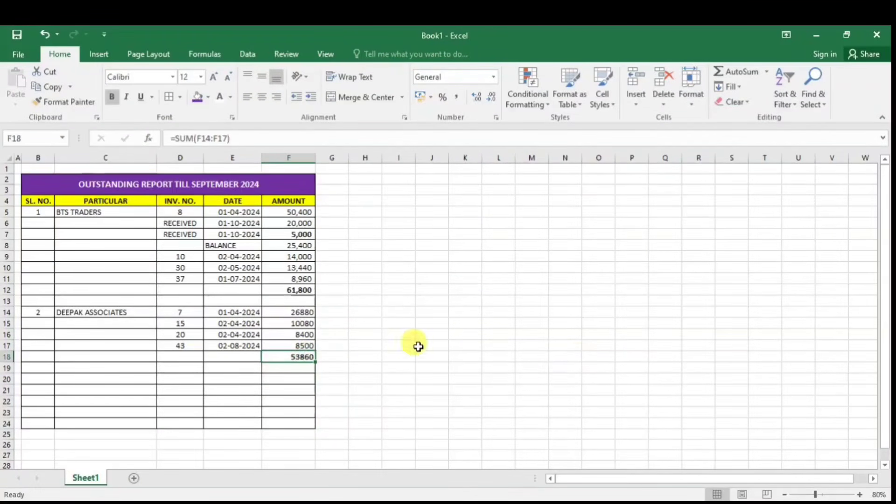
- Format the DEEPAK ASSOCIATES amounts in F14:F18 with the comma style and no decimal places
drag(299, 311, 301, 357)
click(459, 98)
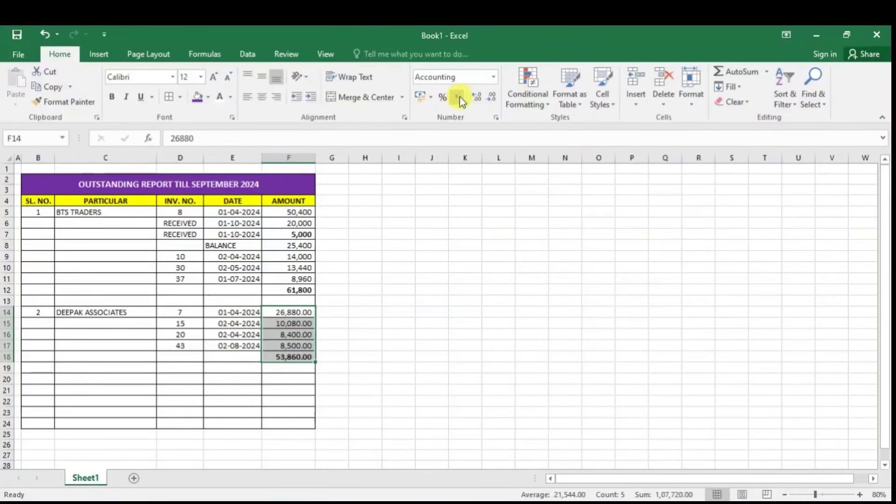
click(490, 98)
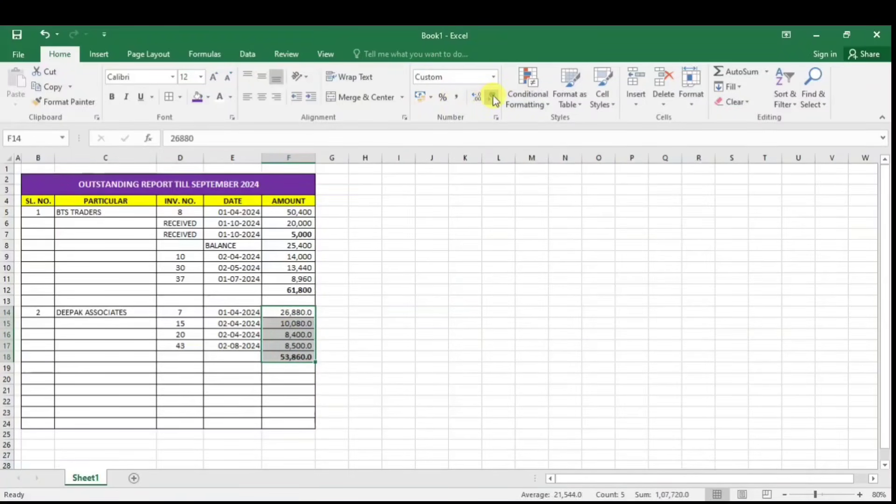
click(490, 98)
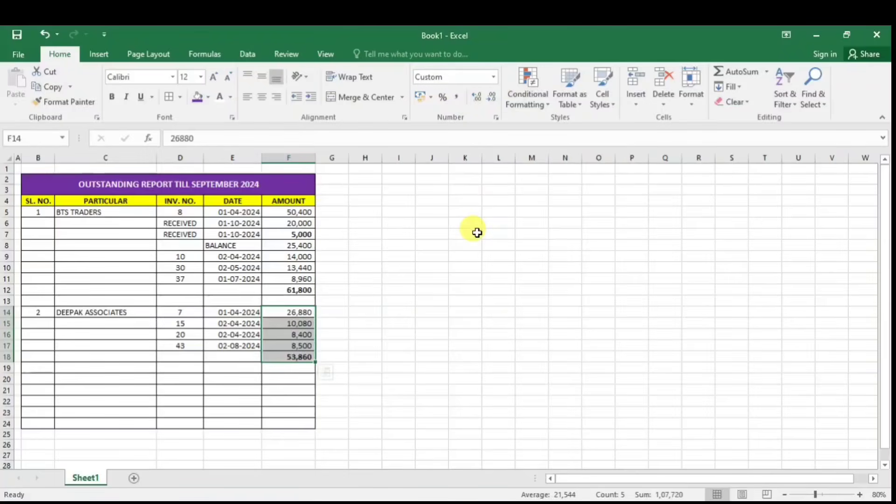
click(477, 232)
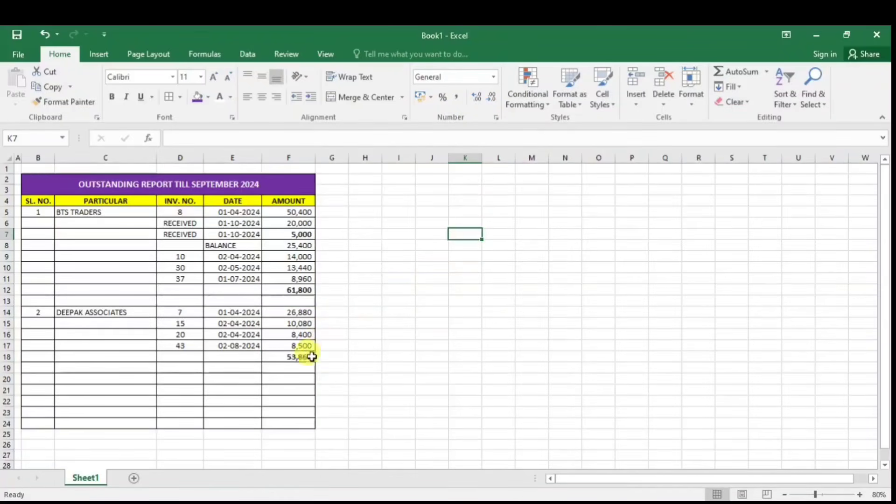
click(292, 358)
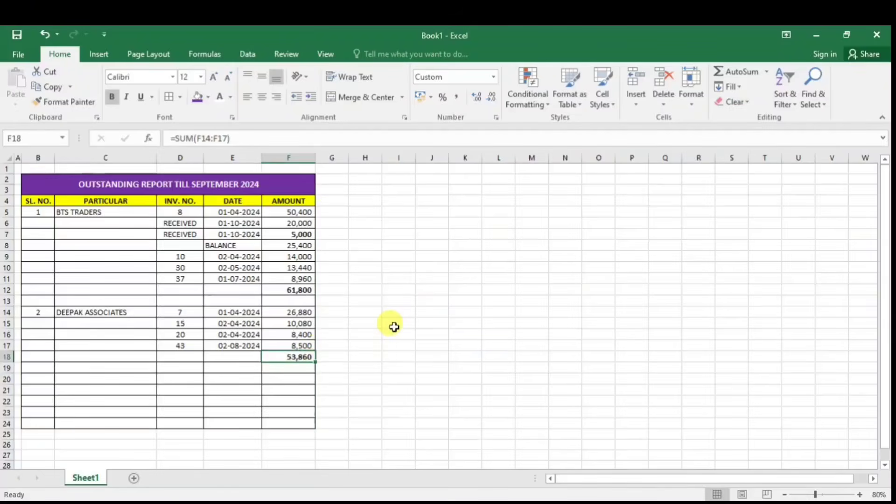
drag(299, 313, 299, 342)
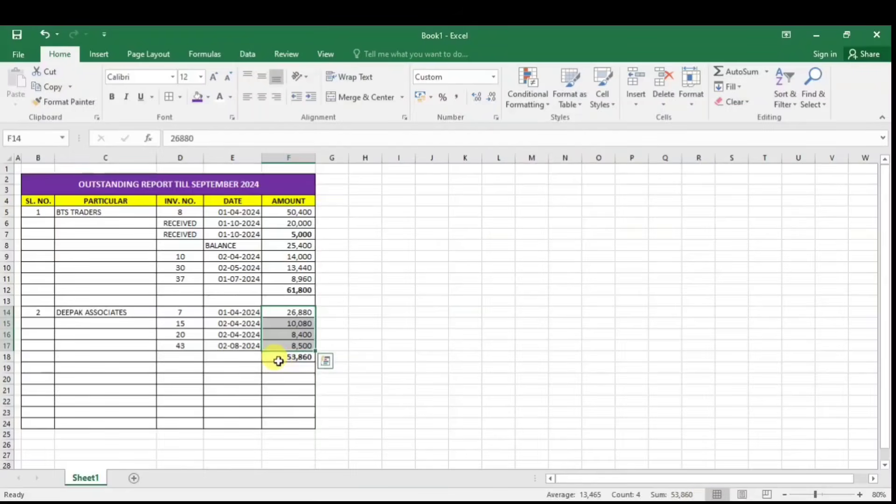
click(284, 358)
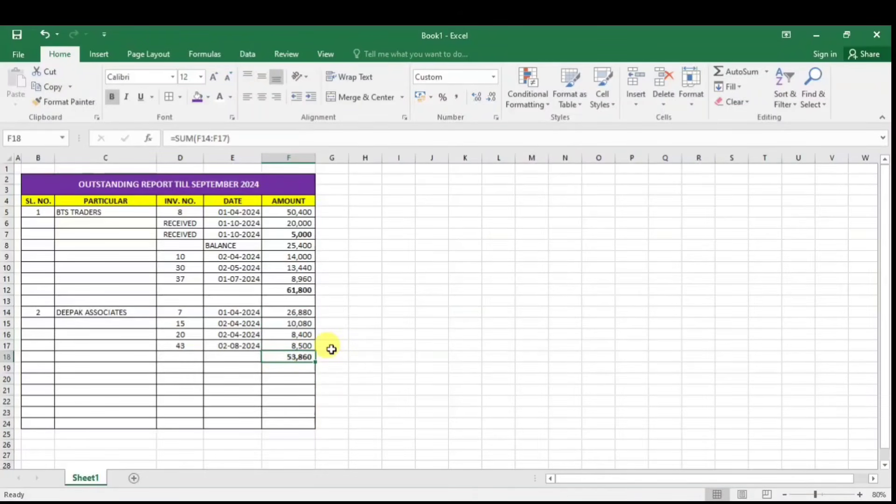
- Switch to TallyPrime, open the October vouchers of DEEPAK ASSOCIATES from the monthly summary, and return to Excel
click(847, 35)
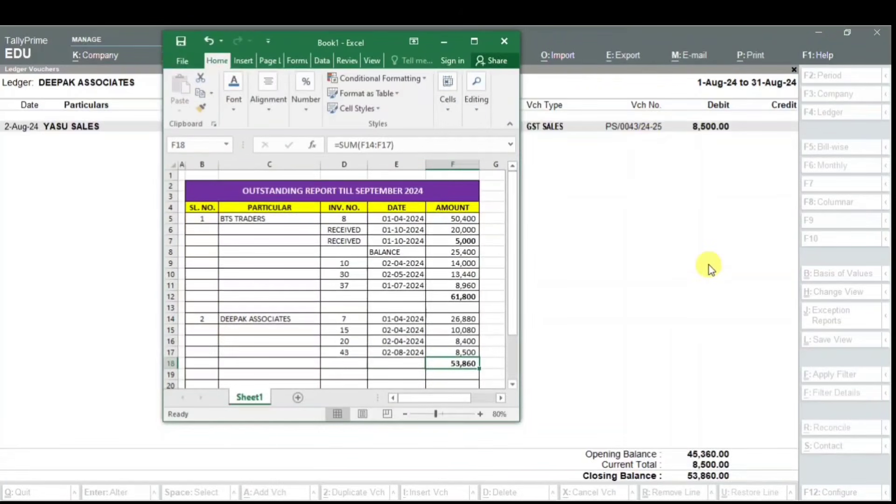
click(709, 266)
key(Escape)
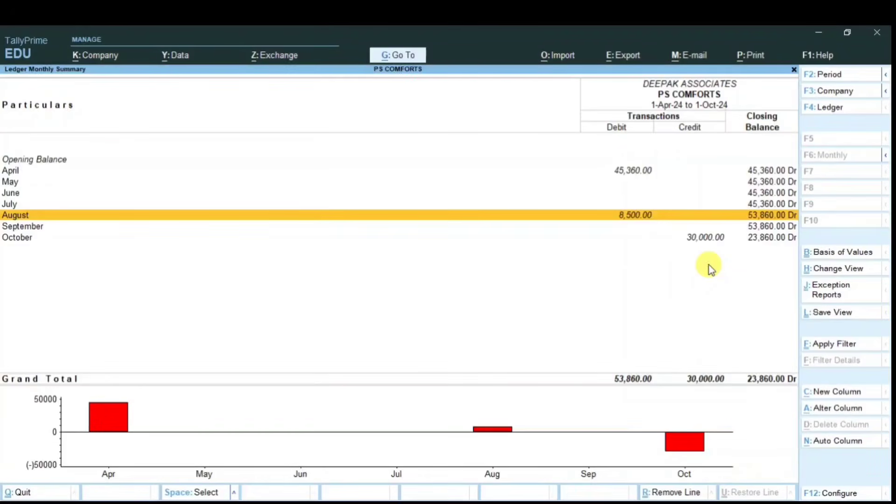
click(703, 239)
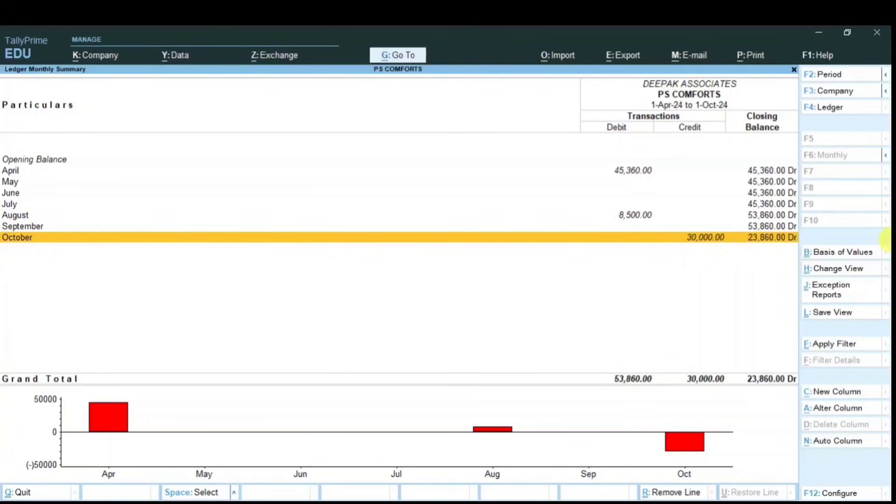
key(Return)
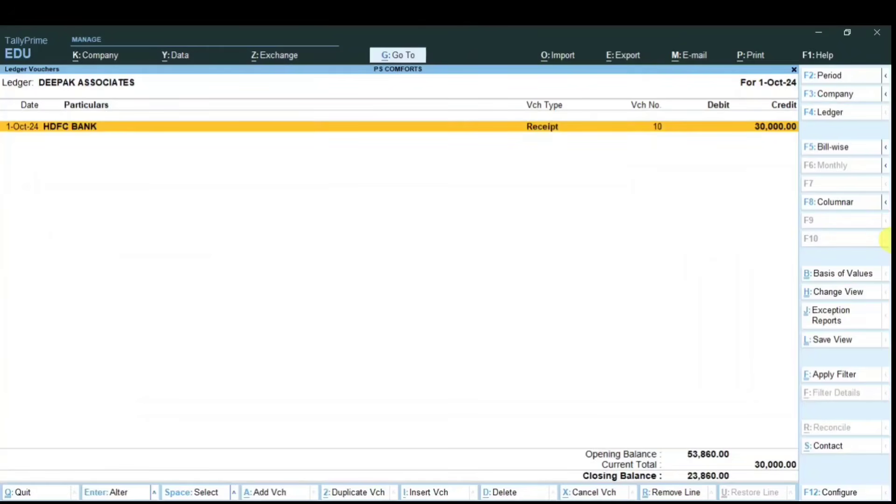
key(alt+Tab)
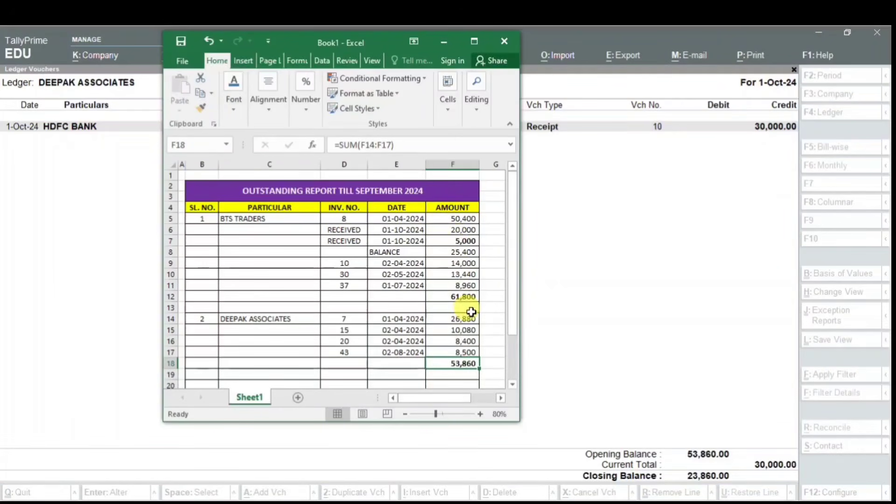
- Record the October receipt in row 19 as RECEIVED, with date 01-10-2024 and amount 30000
scroll(463, 311, down, 1)
click(464, 343)
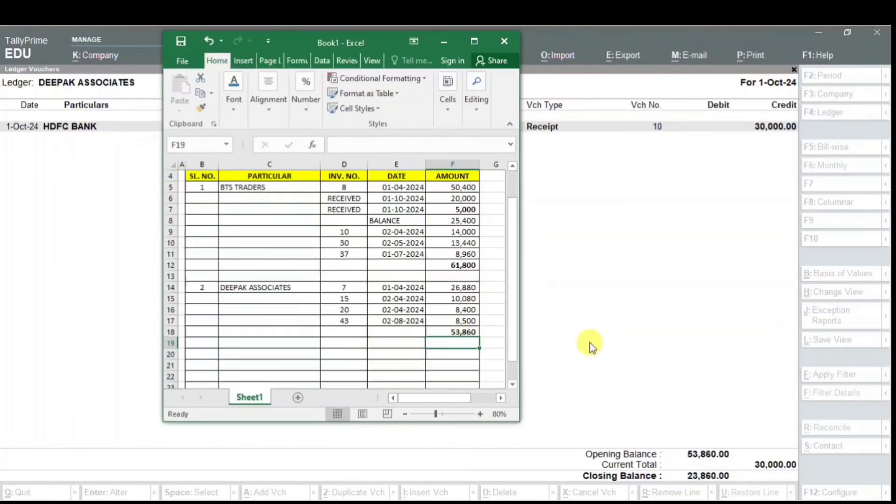
text(300)
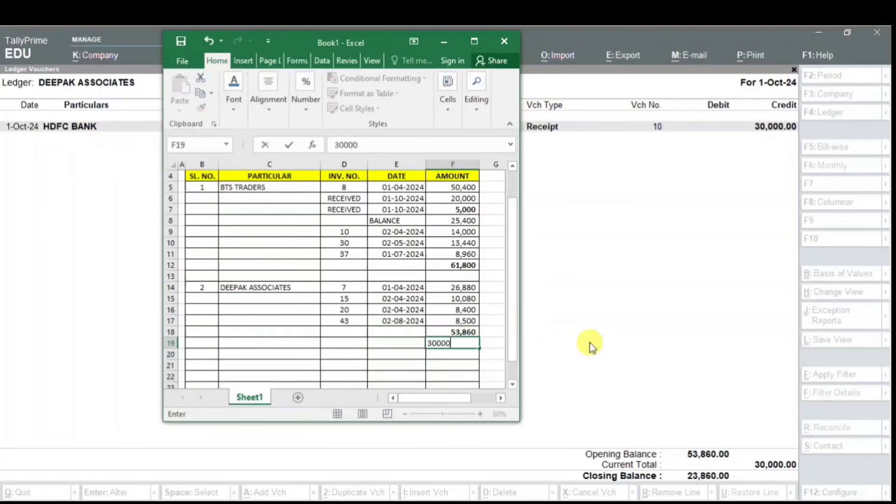
text(00)
key(Return)
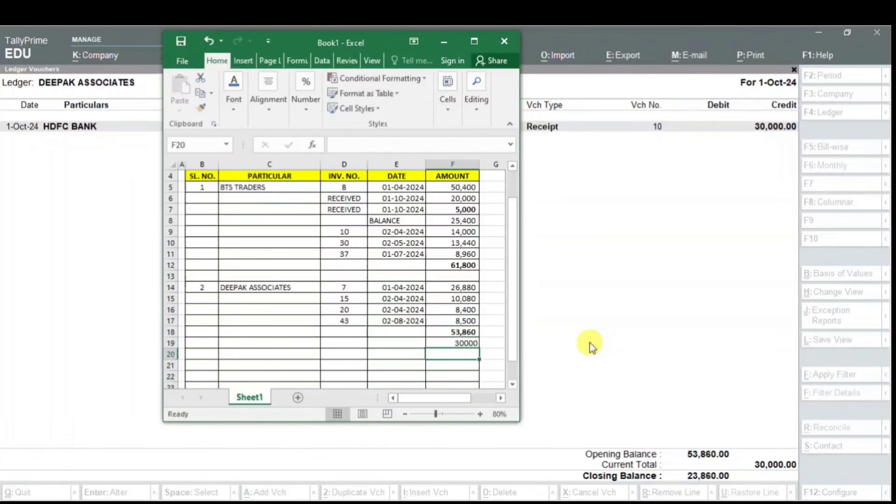
click(413, 343)
text(10)
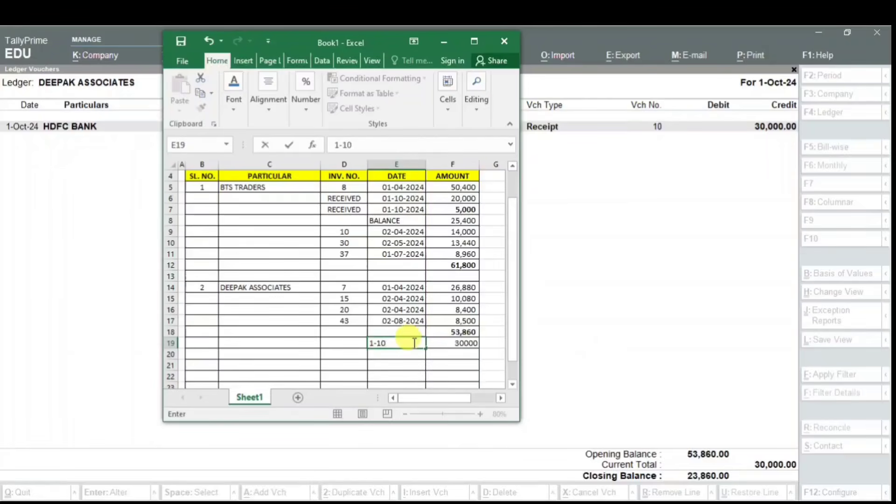
text(-2024)
key(Left)
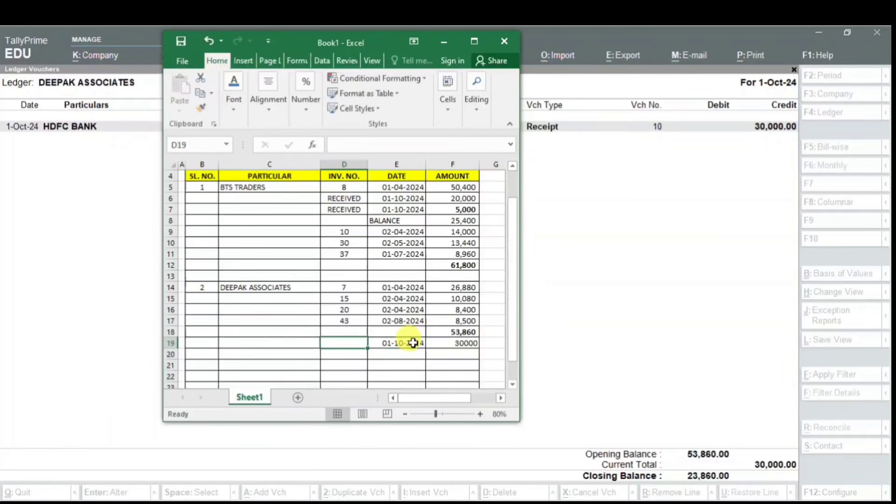
text(RECE)
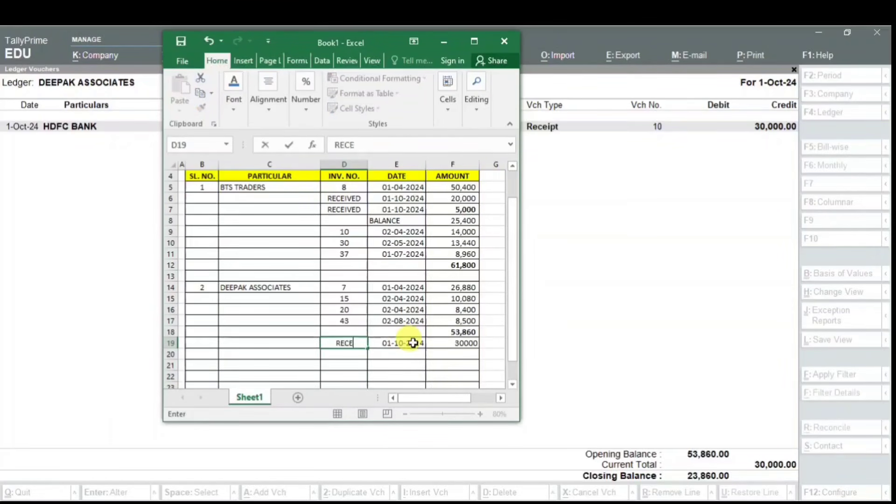
text(IVED)
key(Return)
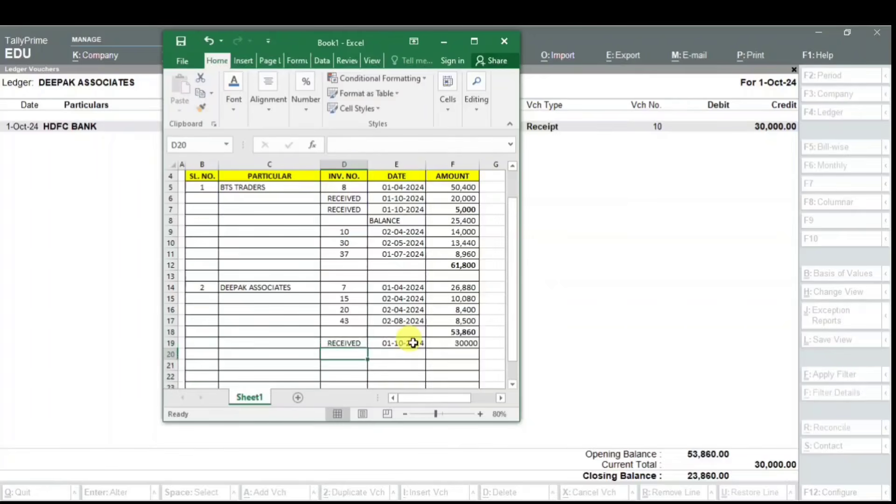
- Calculate the DEEPAK ASSOCIATES balance in cell F20 with =F18-F19
click(468, 354)
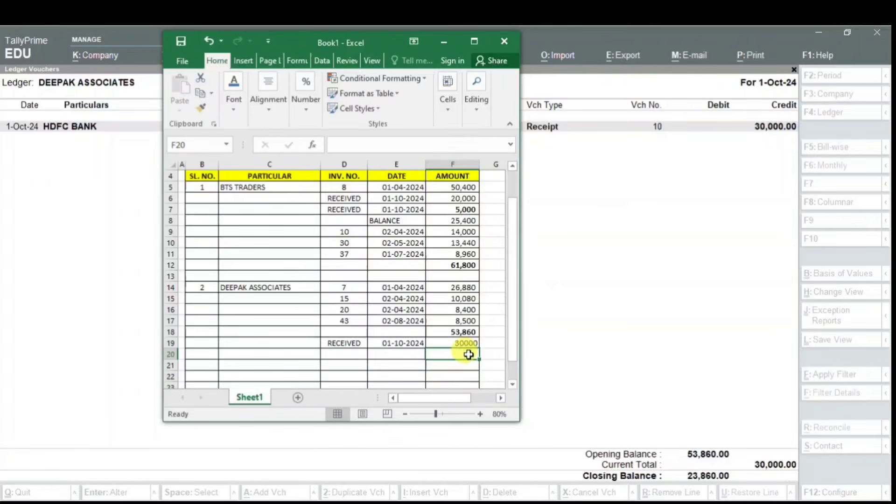
text(=)
click(455, 332)
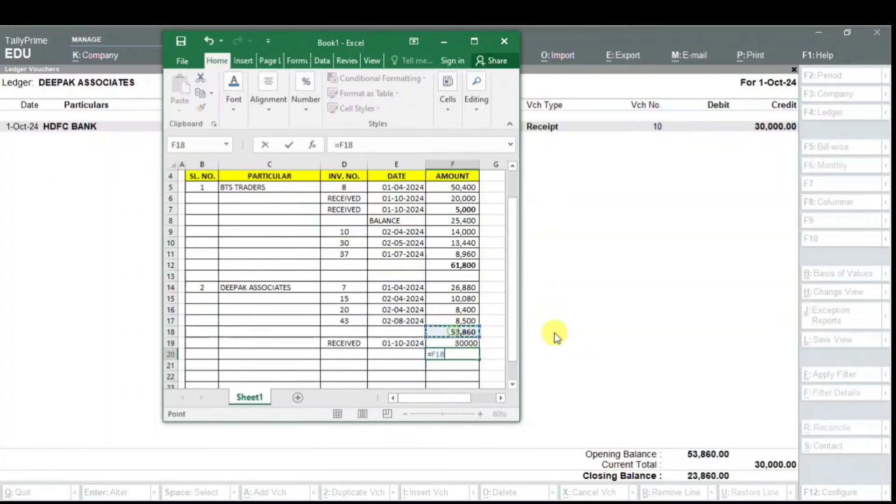
text(-)
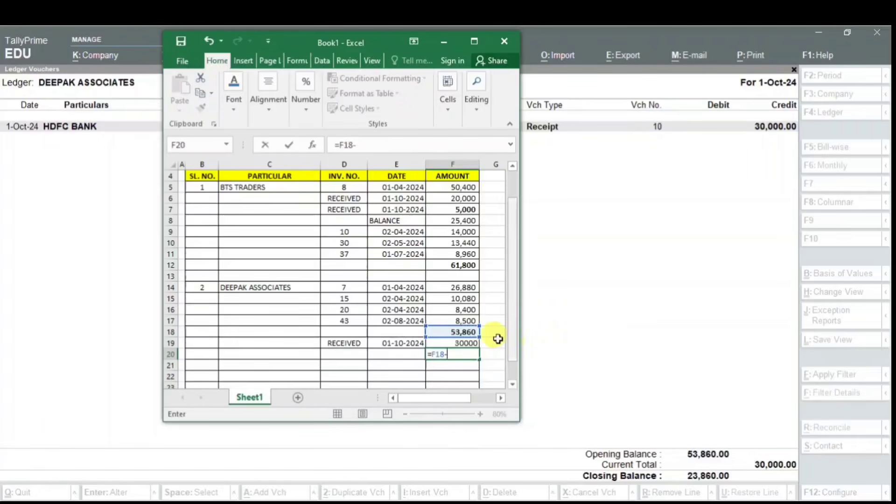
click(462, 343)
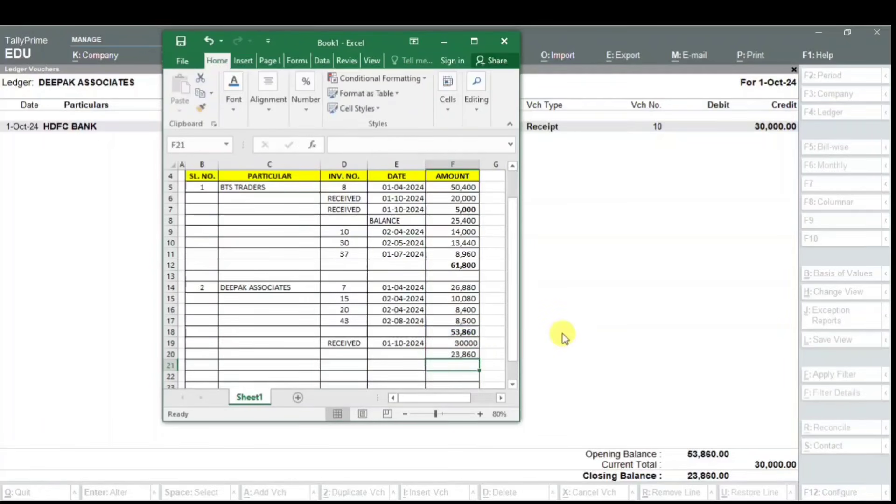
click(463, 353)
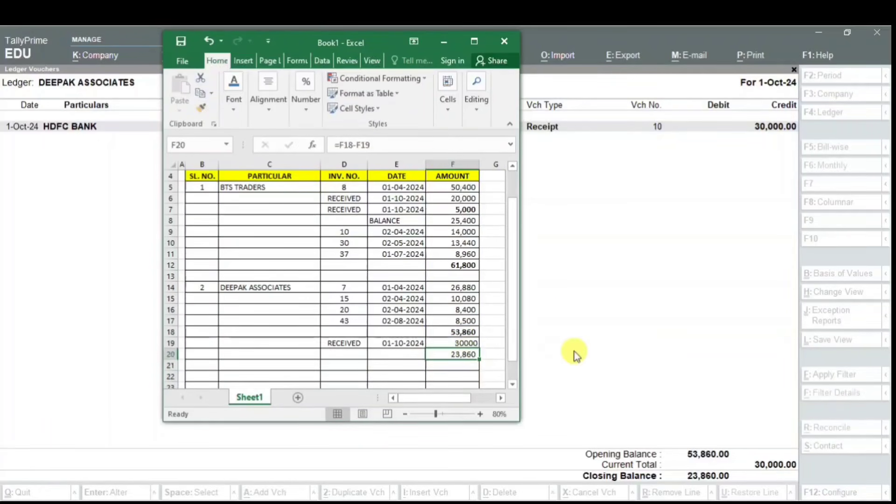
- Check the closing balance in TallyPrime's monthly summary of DEEPAK ASSOCIATES, return to Excel and make the balance in F20 bold
click(643, 297)
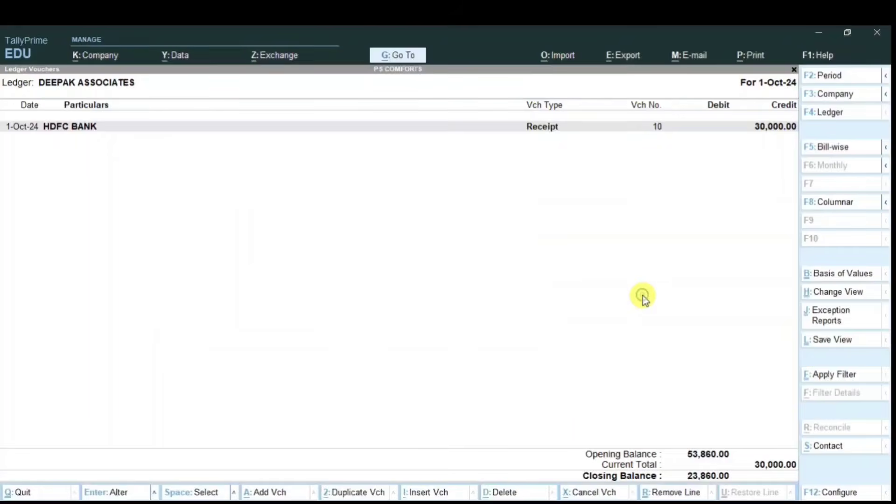
key(Escape)
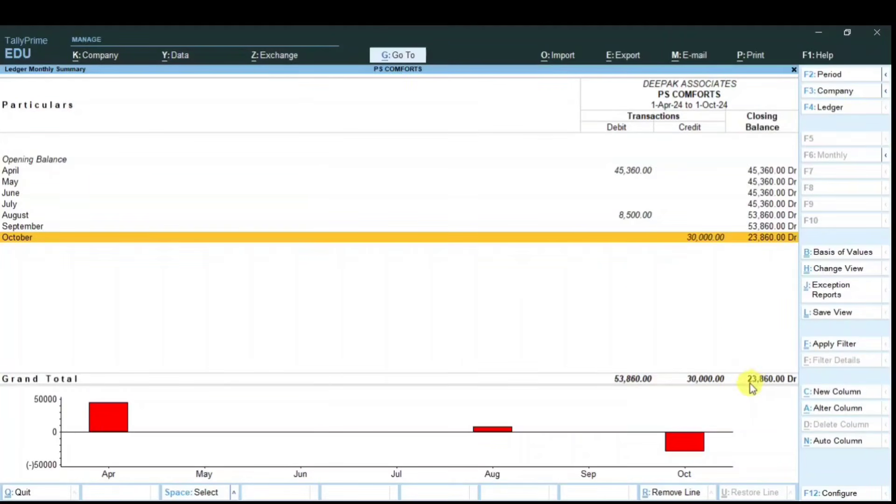
click(518, 502)
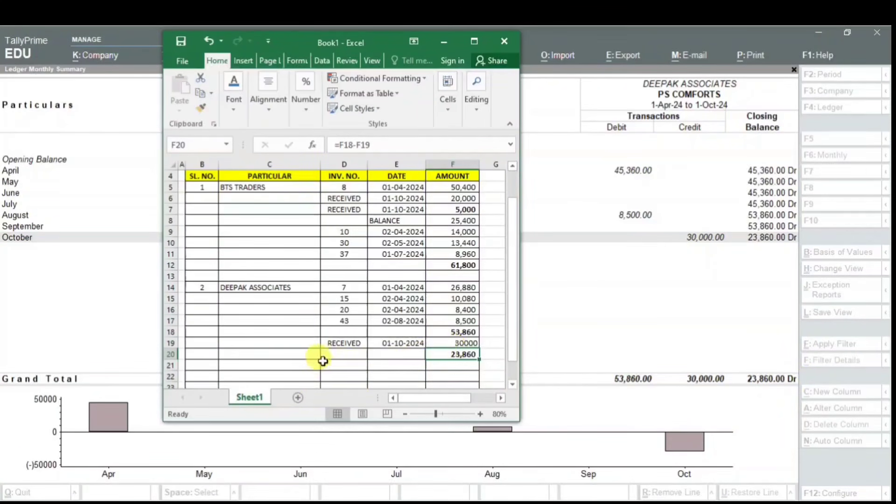
- Maximize the Excel window and merge and center cells D20:E20 beside the DEEPAK ASSOCIATES balance
click(474, 42)
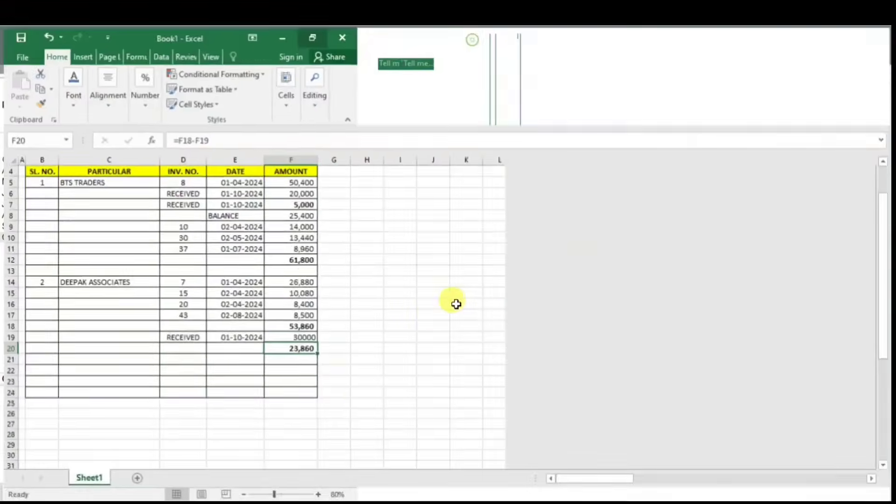
click(188, 346)
drag(212, 345, 248, 346)
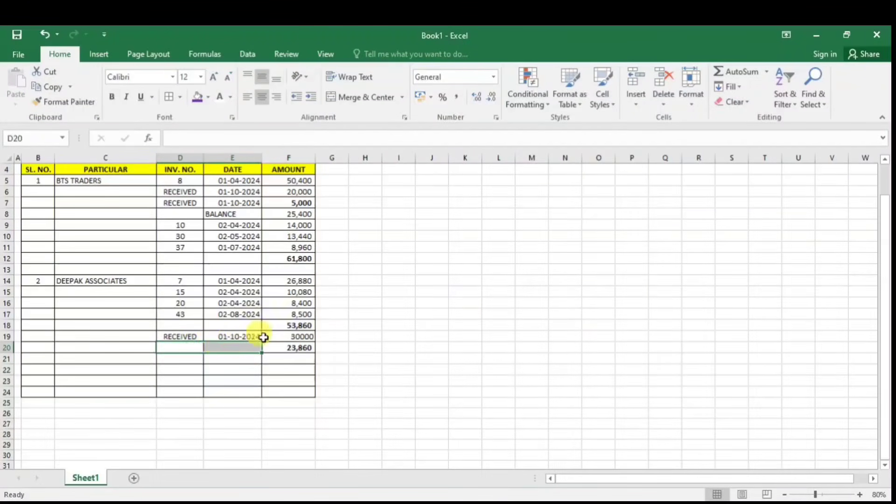
click(262, 77)
click(369, 99)
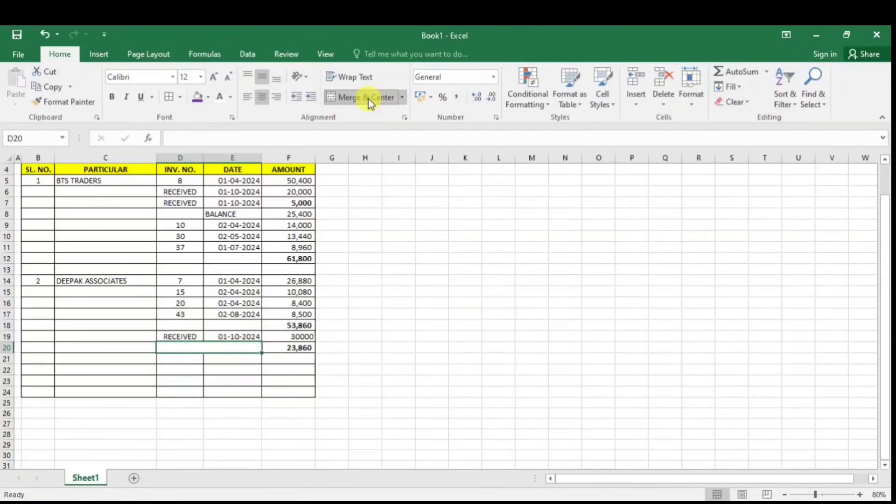
- Enter TOTAL OUTSTANDING in the merged cell D20, make it bold and fill it yellow
text(TOTAL OUTSTANDING)
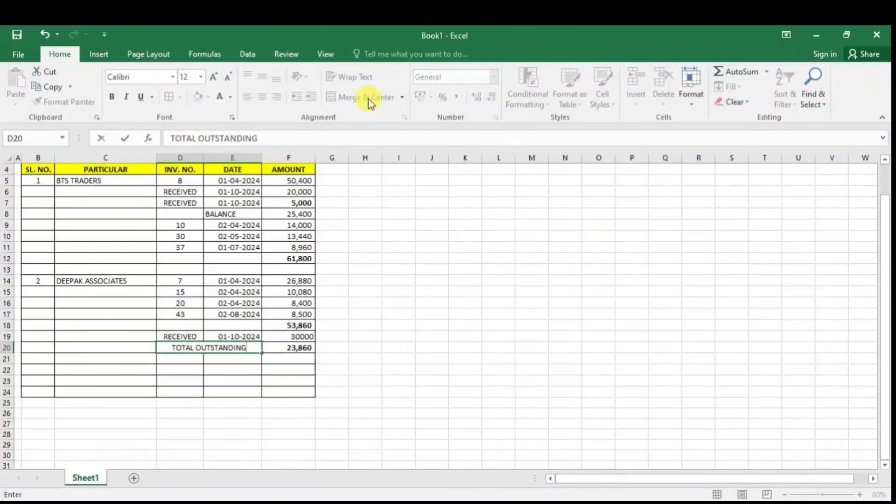
key(Return)
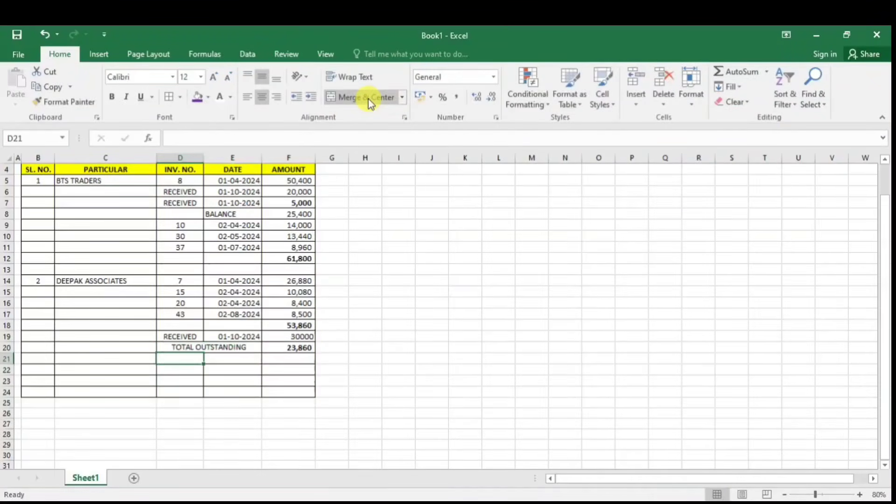
click(208, 345)
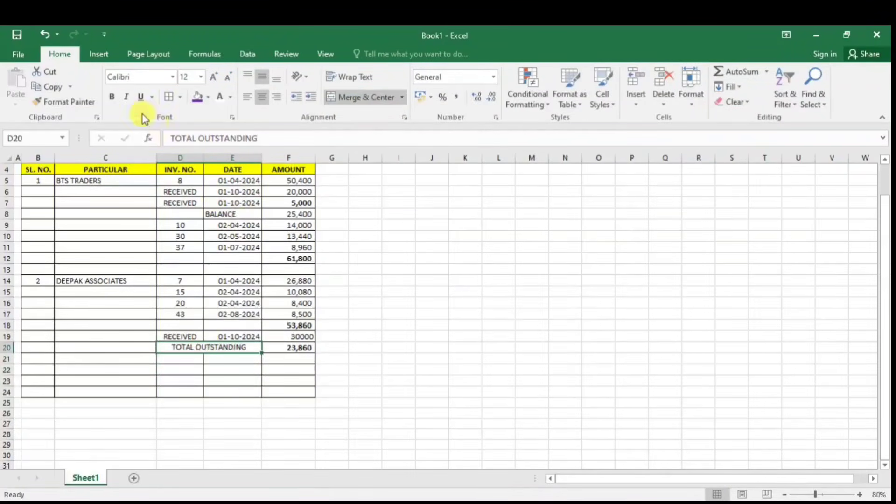
click(111, 97)
click(208, 97)
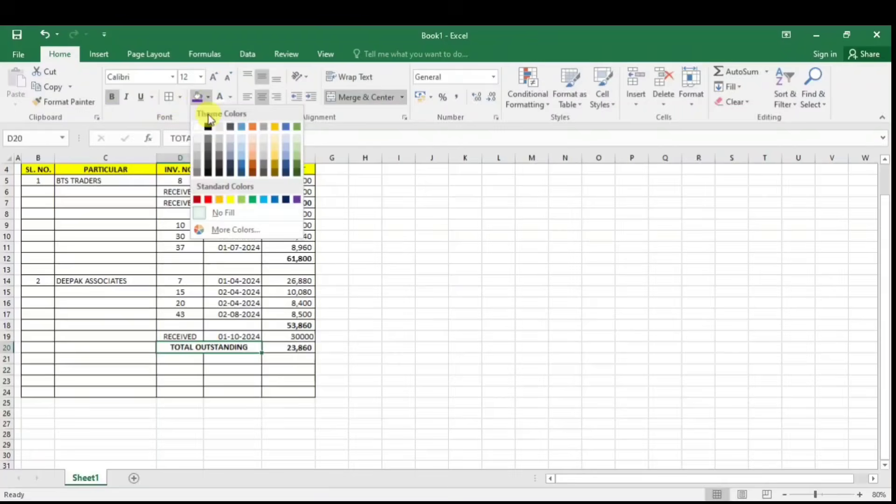
click(230, 200)
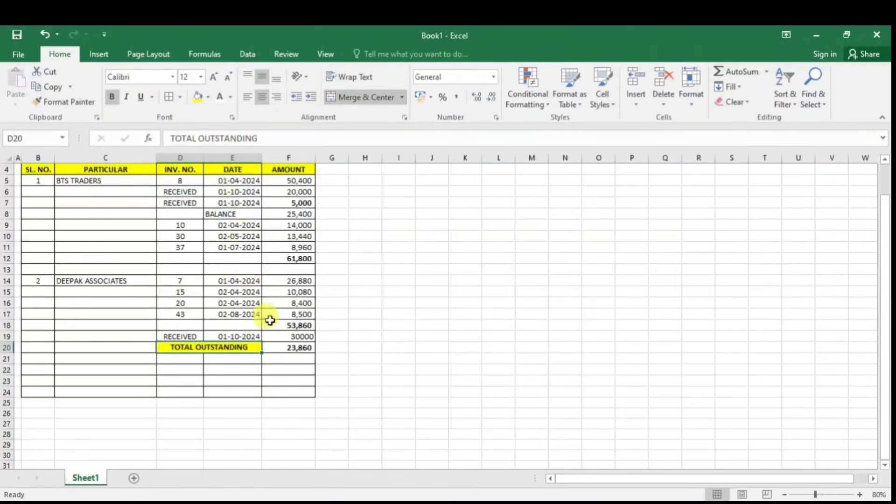
- Fill the outstanding amount cell F20 yellow to match its label
click(288, 348)
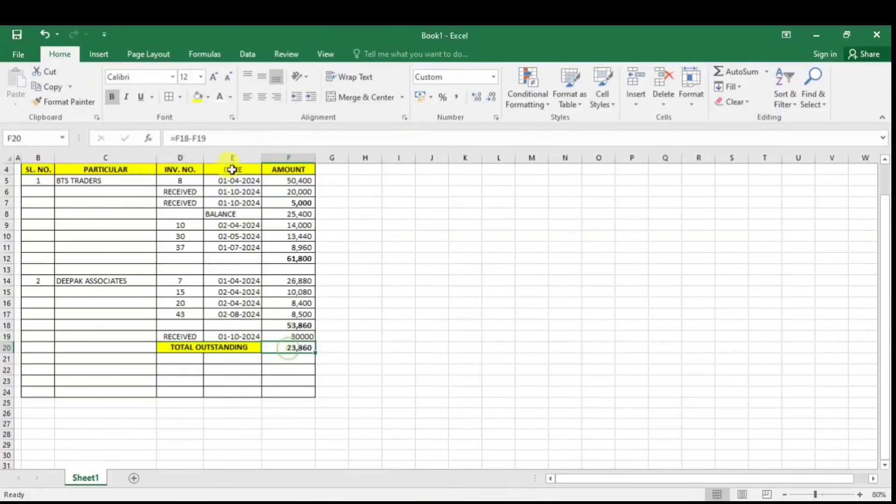
click(210, 99)
click(220, 199)
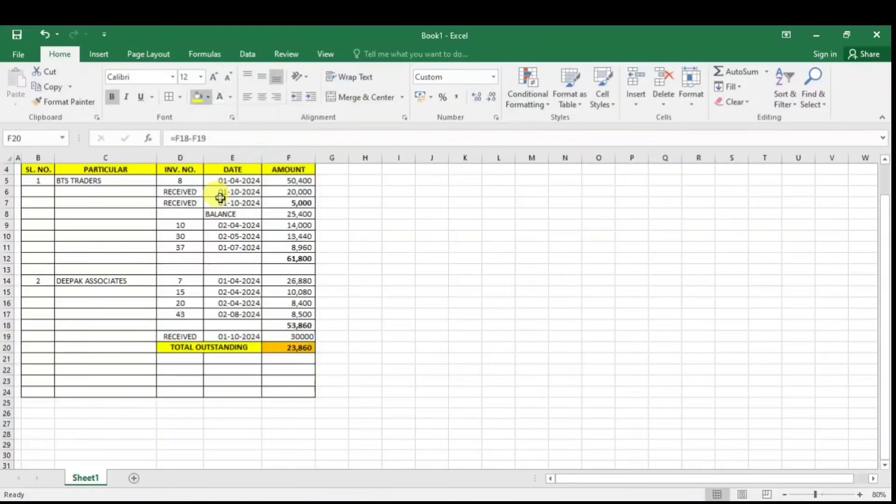
click(210, 99)
click(231, 199)
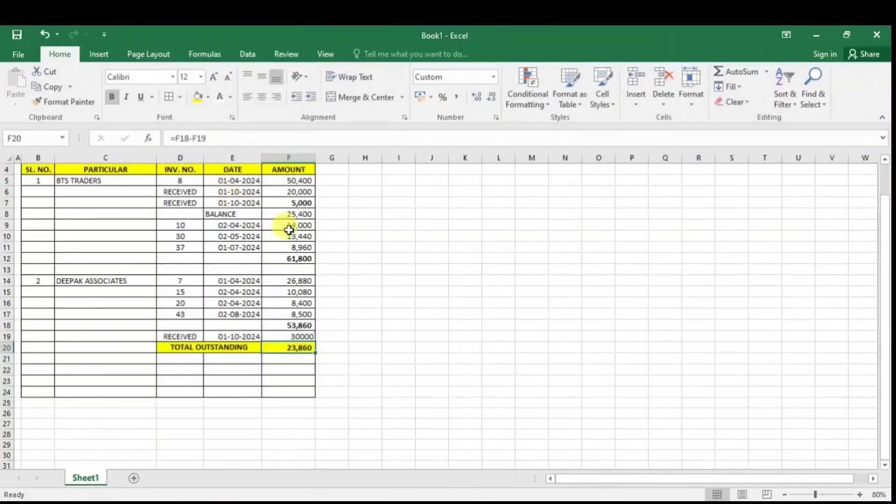
click(460, 291)
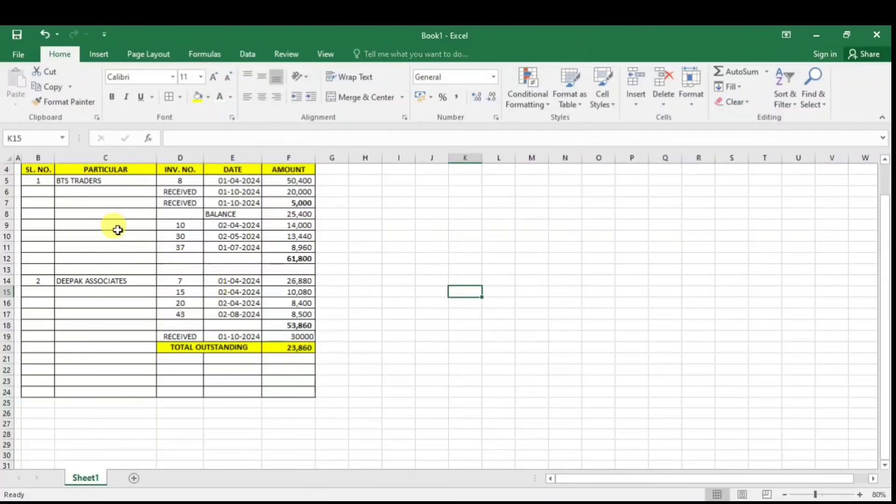
scroll(186, 252, up, 1)
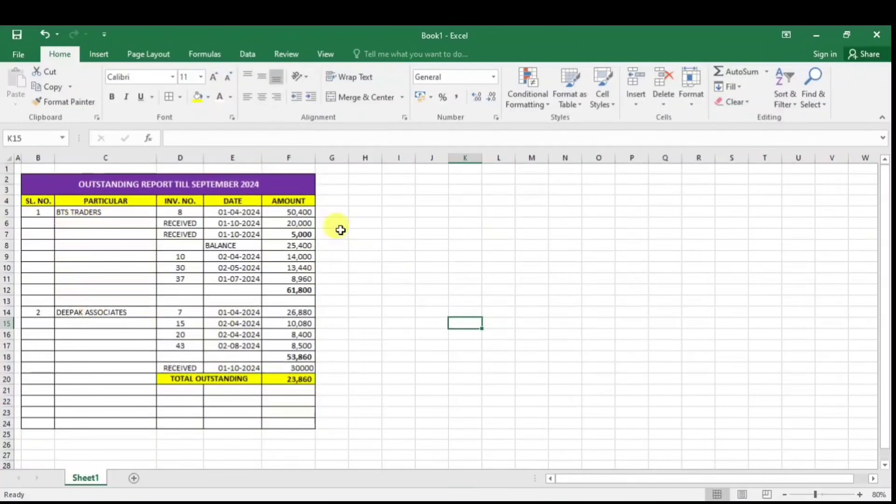
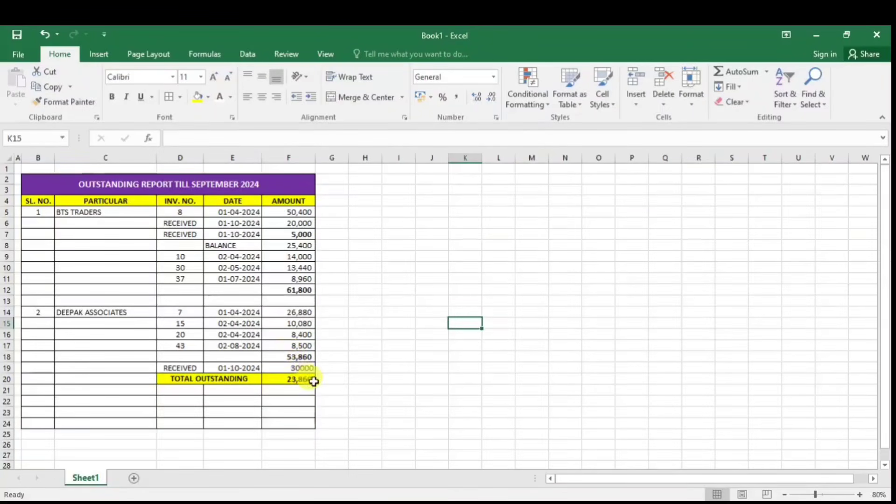
drag(331, 346, 420, 300)
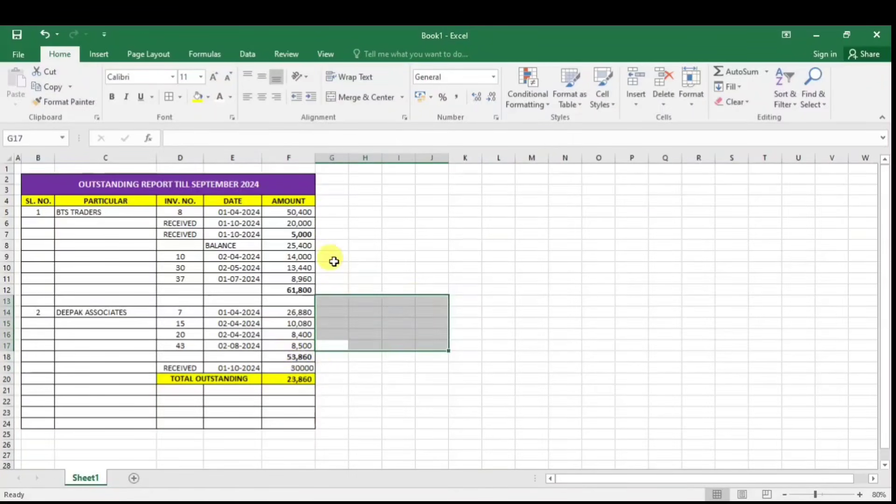
click(331, 245)
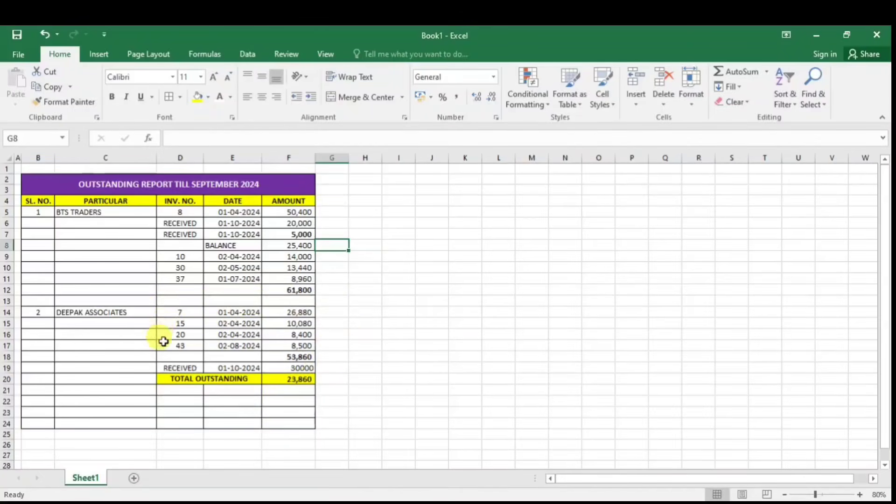
click(377, 336)
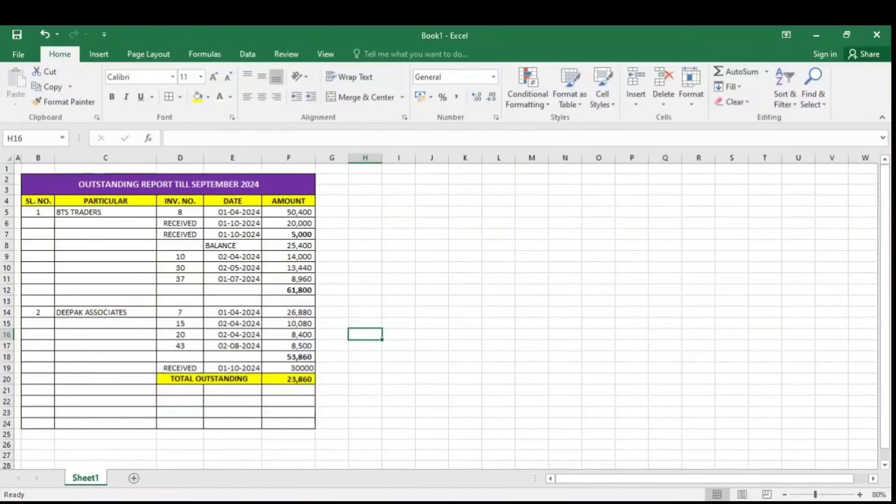
- Switch to TallyPrime and leave the DEEPAK ASSOCIATES ledger outstandings report and the group selection behind it
key(alt+Tab)
key(Escape)
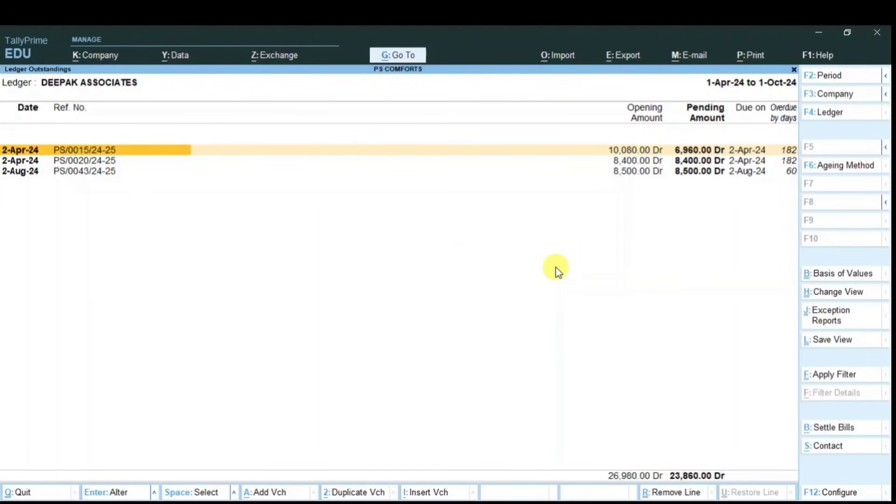
key(Escape)
key(Escape)
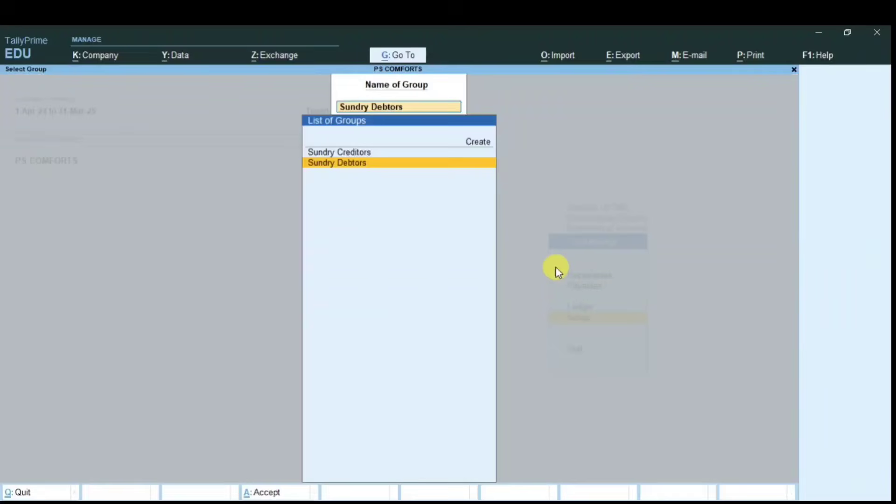
key(Escape)
key(Escape)
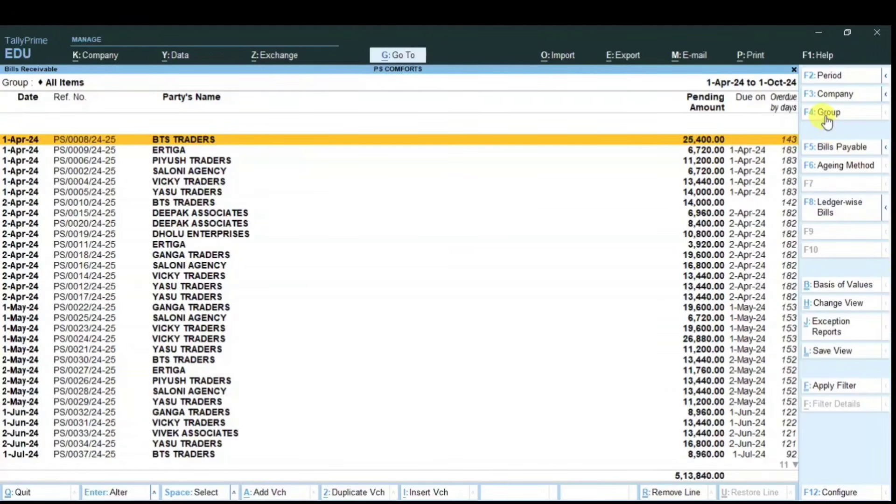
- Restrict the Bills Receivable report to the Sundry Debtors group
click(826, 121)
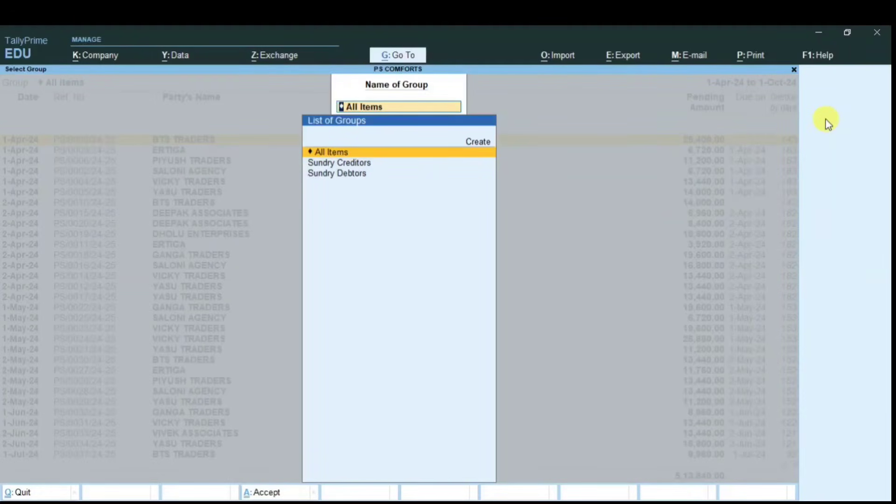
key(Down)
key(Down)
key(Return)
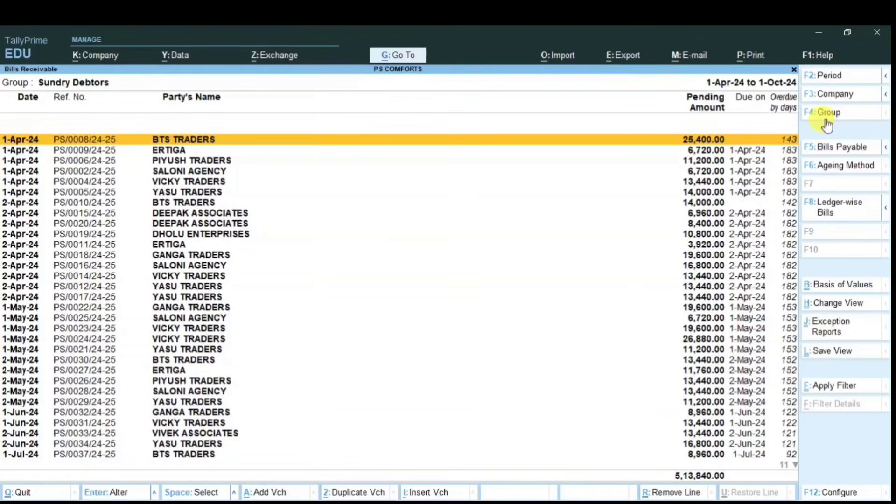
- Change the Sundry Debtors bills report to the related Summary report
key(h)
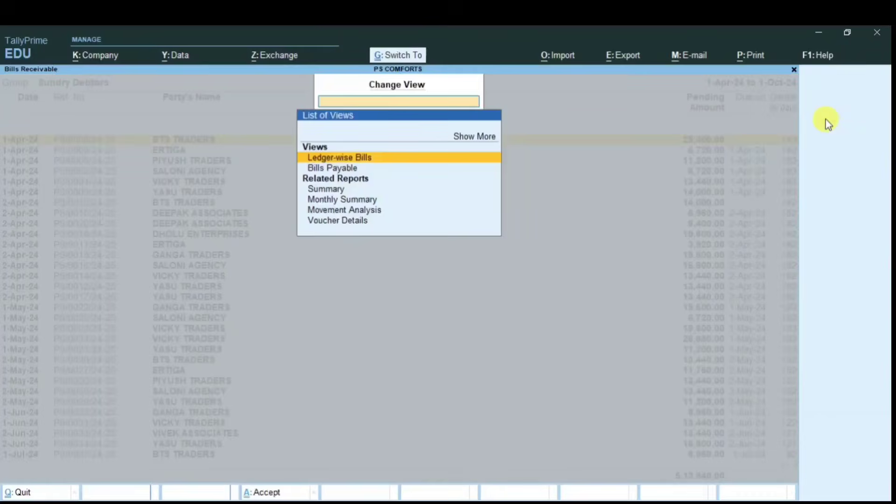
key(Down)
key(Down)
key(Down)
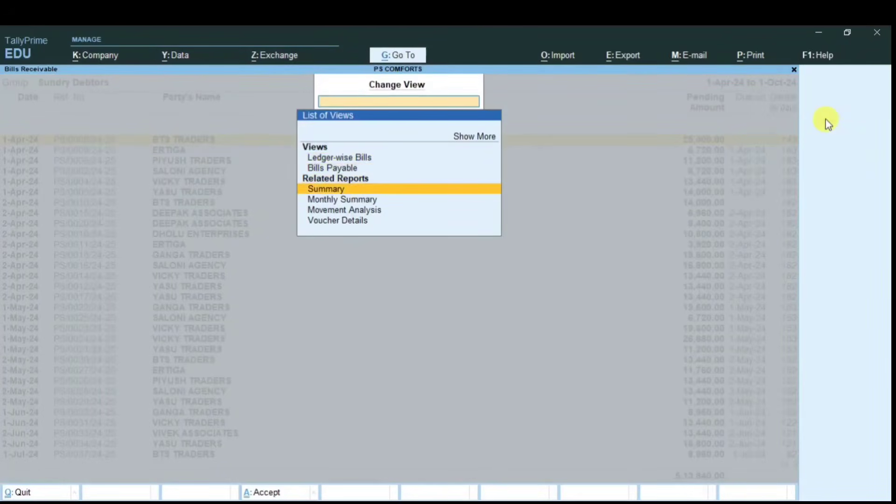
key(Return)
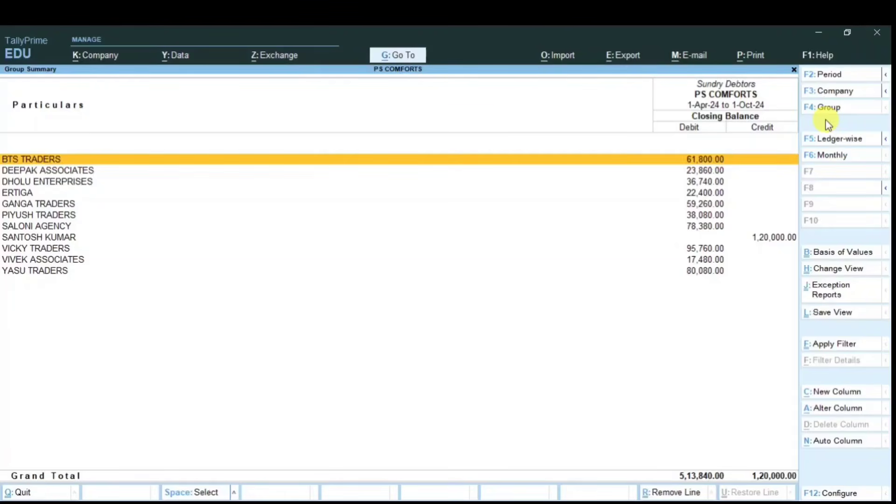
- Examine the monthly ledger summaries of DHOLU ENTERPRISES and ERTIGA for their debit and credit transactions
key(Down)
key(Down)
key(Return)
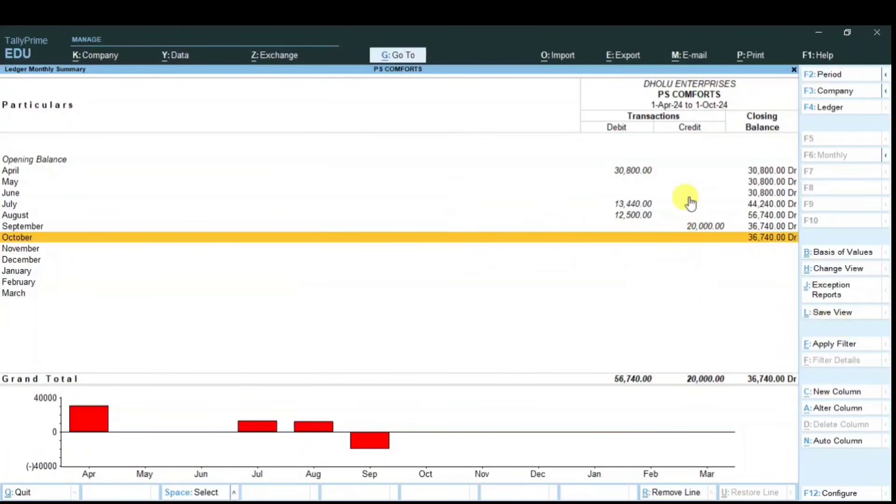
key(Escape)
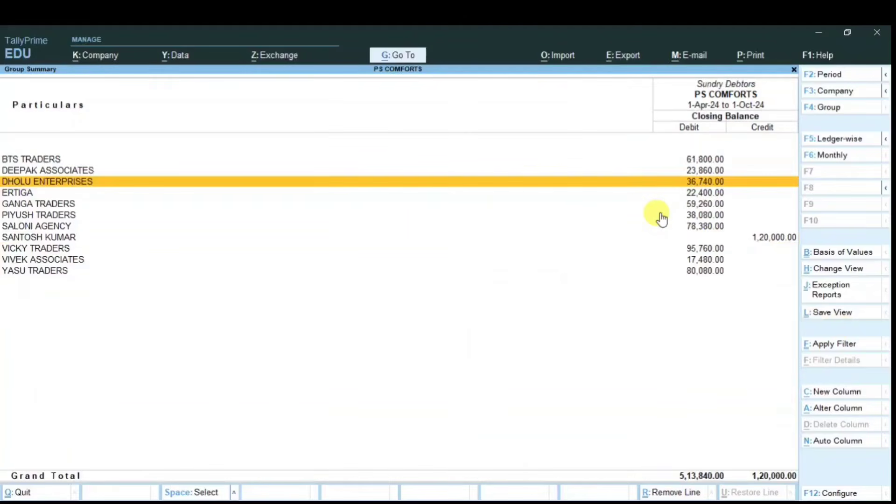
key(Down)
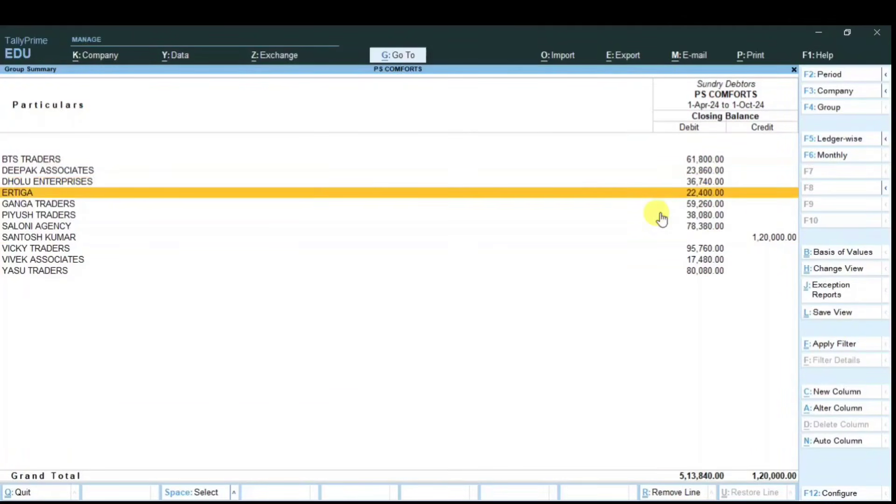
key(Return)
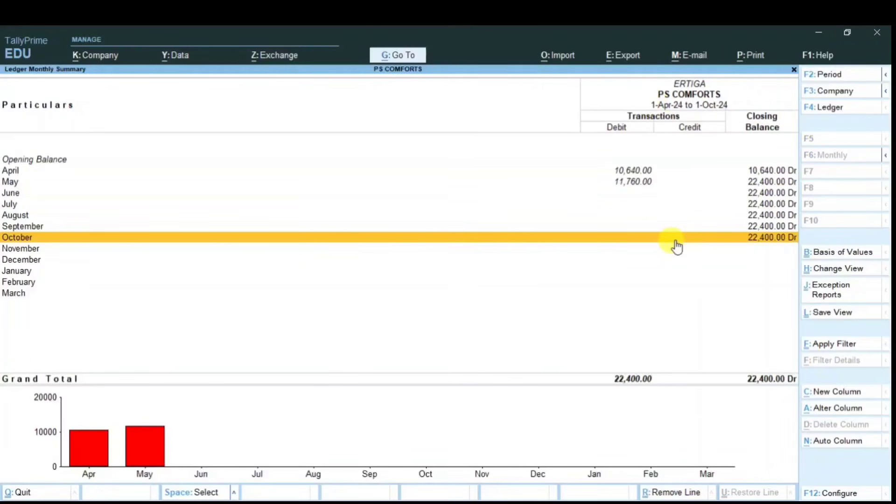
key(Escape)
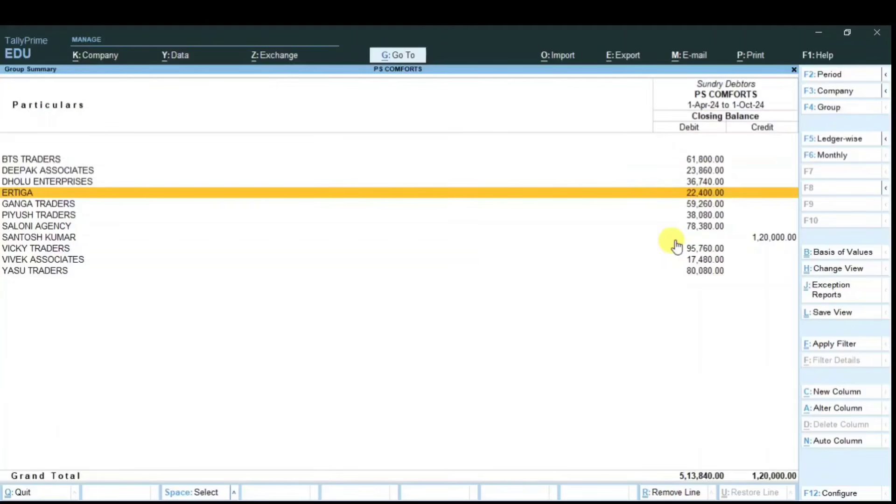
key(Up)
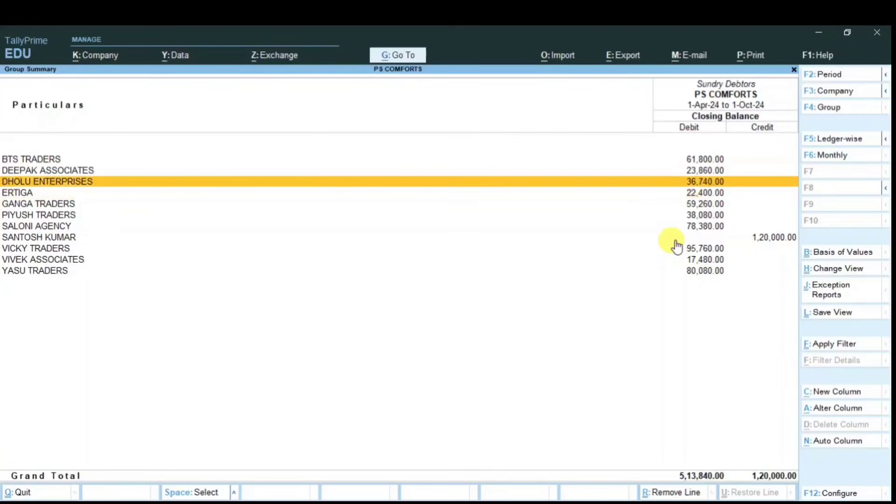
key(Return)
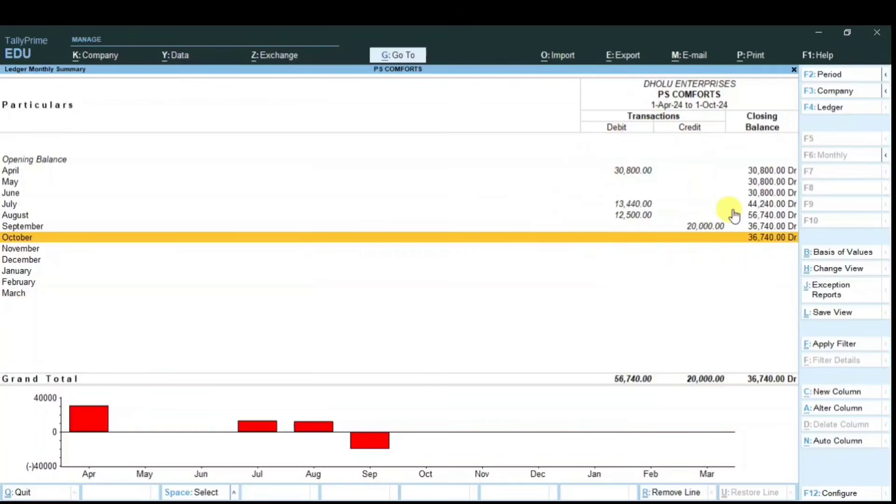
key(Escape)
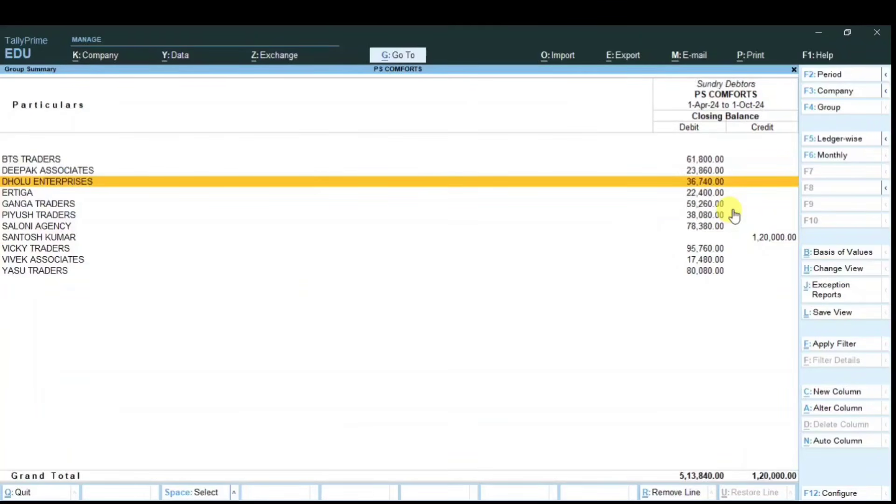
key(Down)
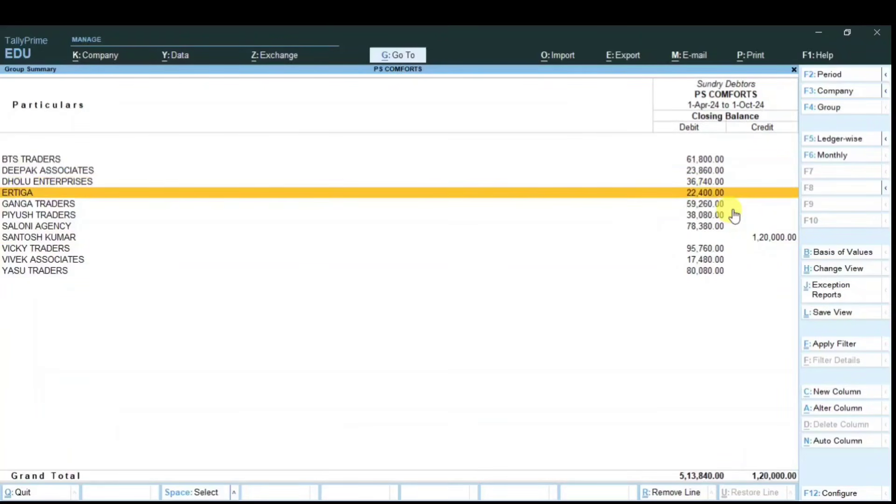
key(Return)
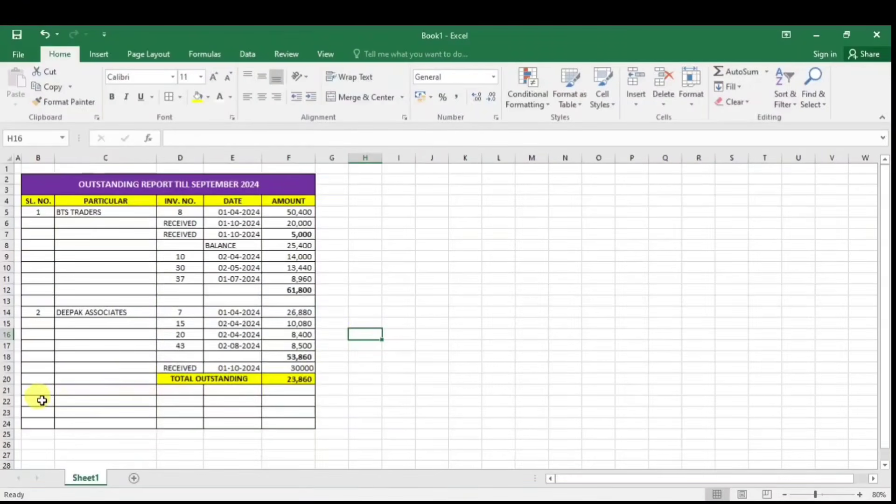
- Switch back to Excel and extend the report table's blank bordered rows in columns B to F down past row 47
drag(42, 400, 315, 441)
scroll(286, 341, up, 2)
click(266, 330)
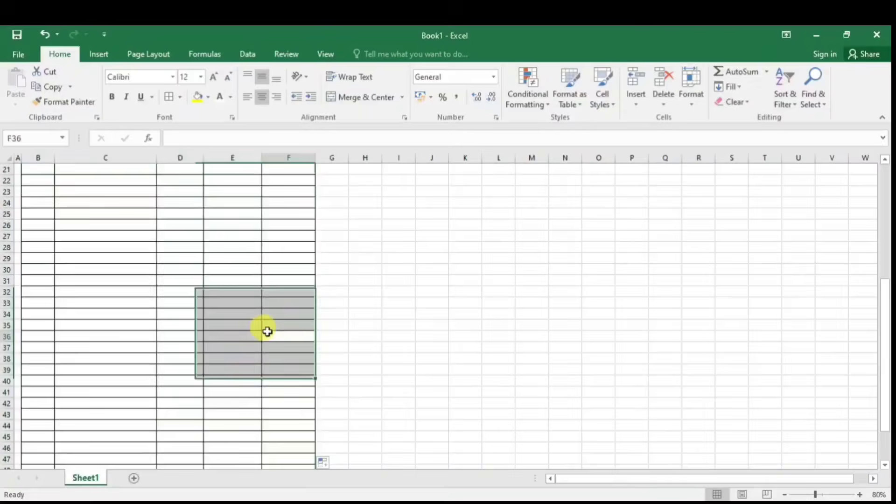
scroll(267, 330, up, 4)
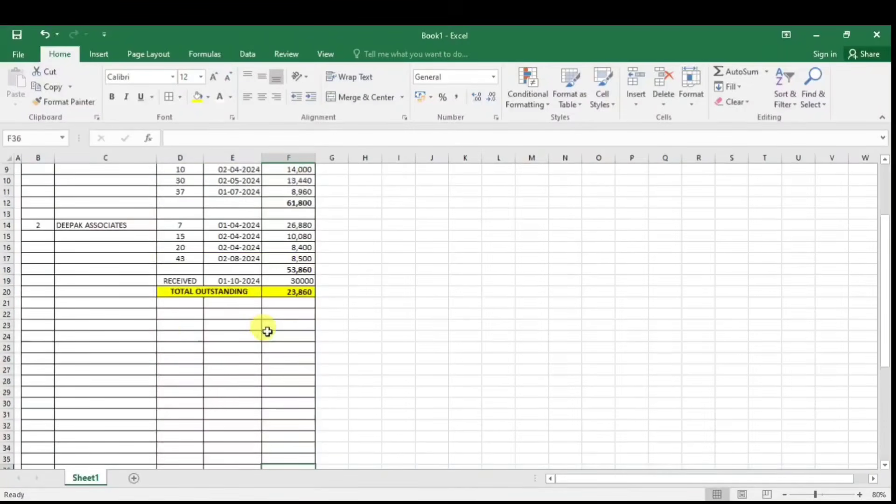
- Start the next debtor entry in row 22 with serial number 3 and the name ERTIGA
click(44, 316)
text(3)
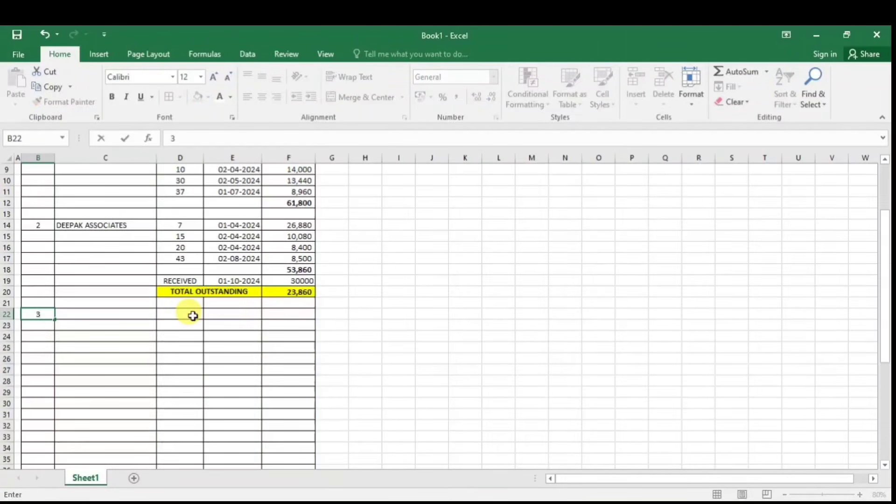
key(Tab)
text(ERT)
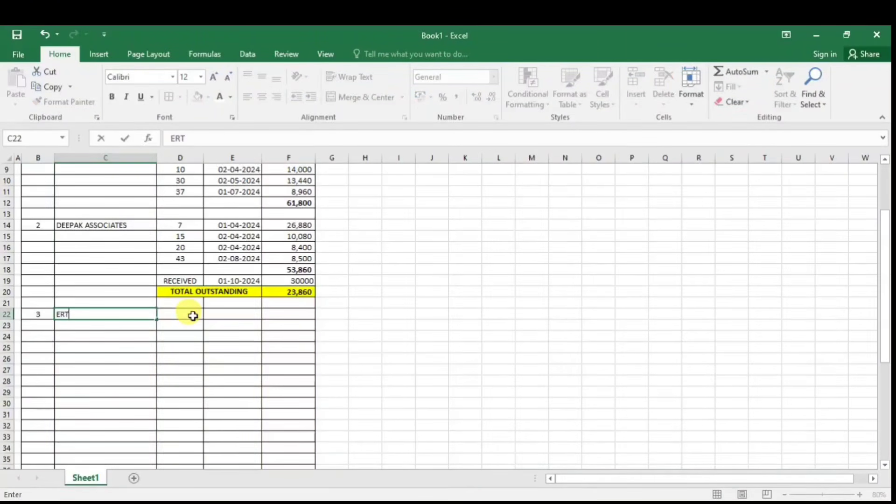
text(IGA)
click(192, 316)
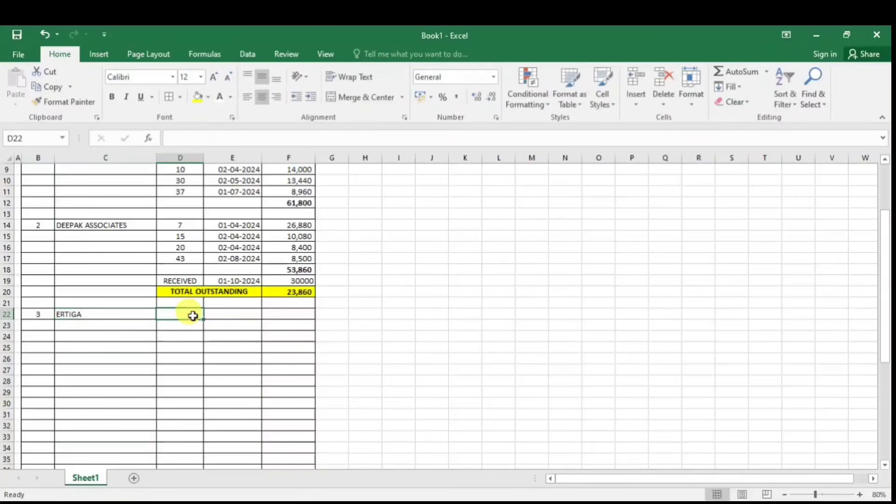
- Switch to TallyPrime, open ERTIGA's April vouchers, and return to Excel with its window reduced so both are visible
click(481, 503)
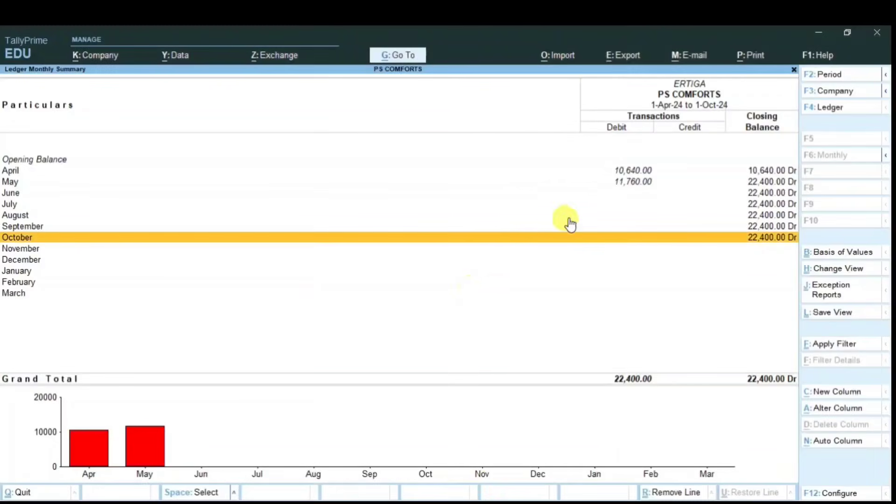
click(621, 171)
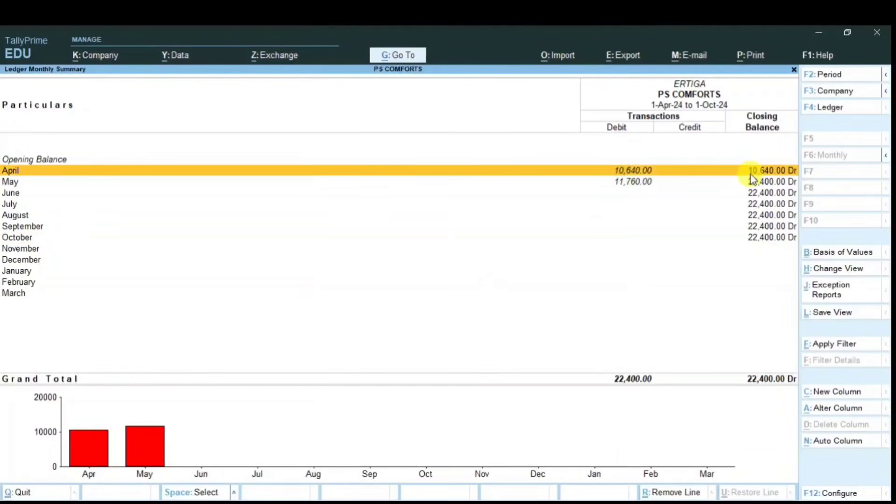
click(750, 174)
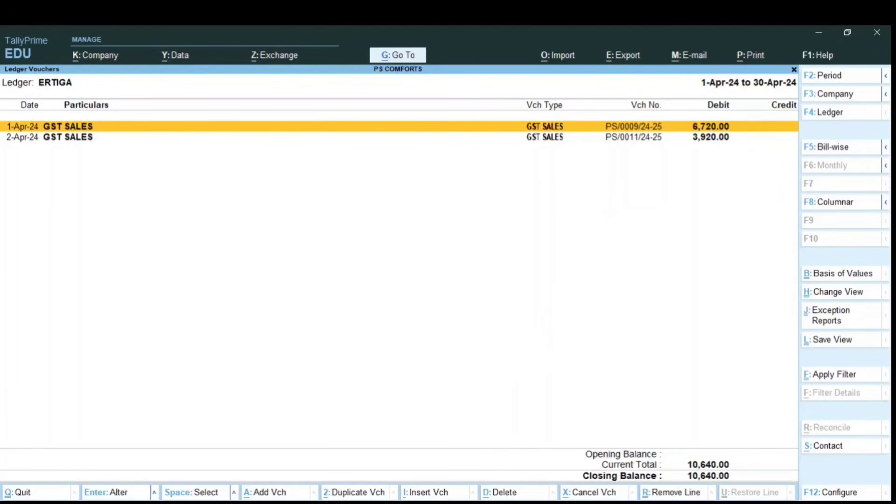
key(alt+Tab)
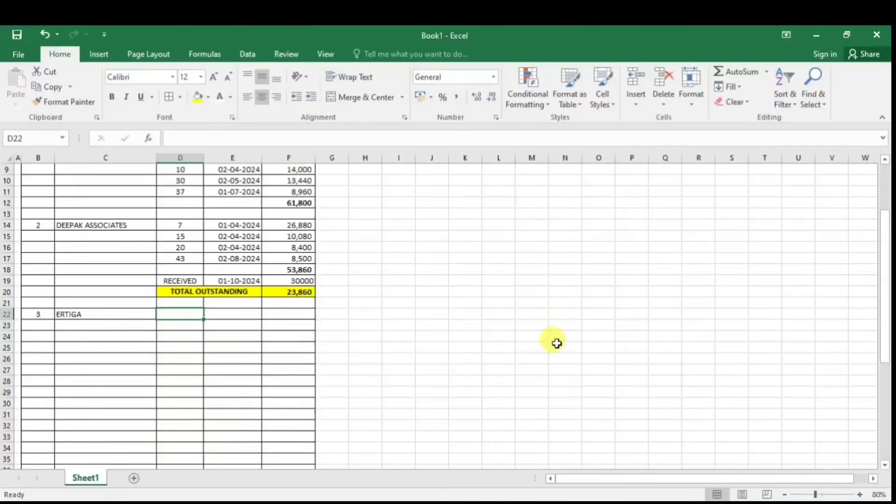
click(852, 31)
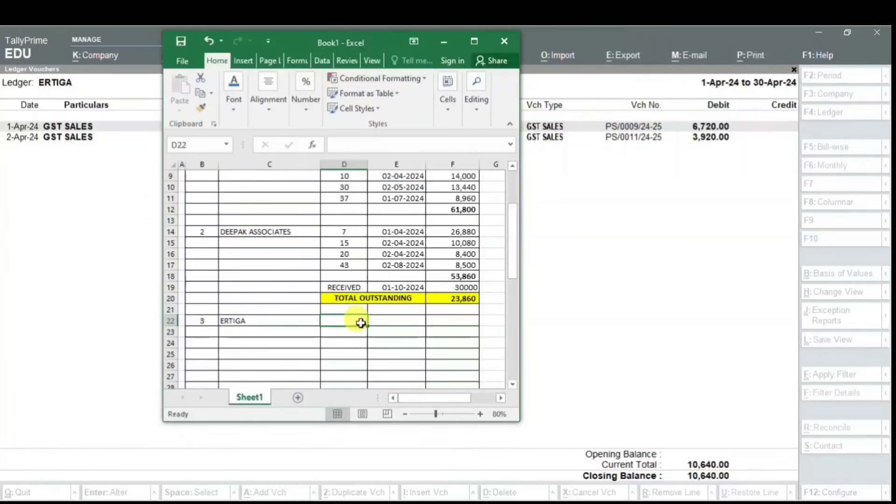
text(9)
key(Return)
text(11)
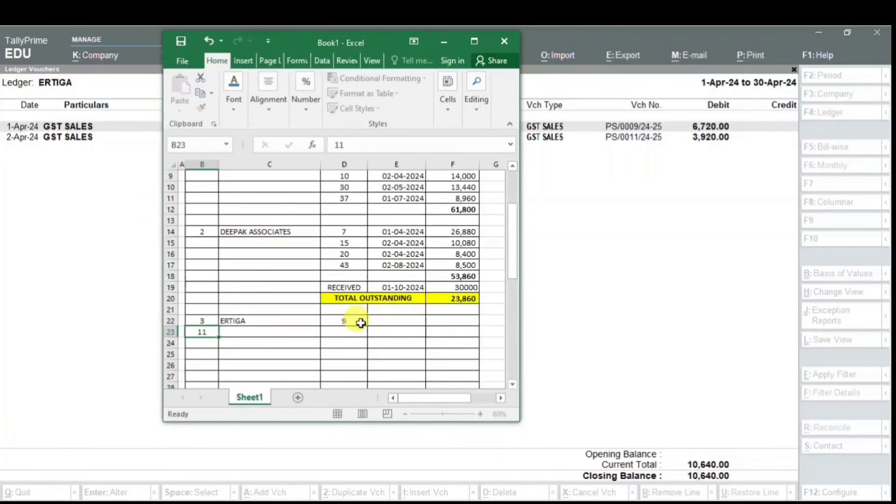
key(Return)
key(Up)
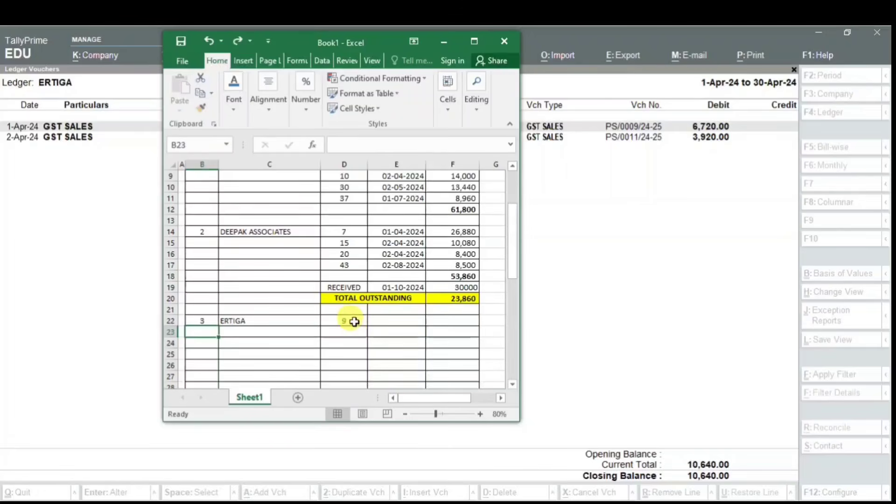
- Enter ERTIGA's April invoice numbers 9 and 11 in cells D22 and D23
click(354, 322)
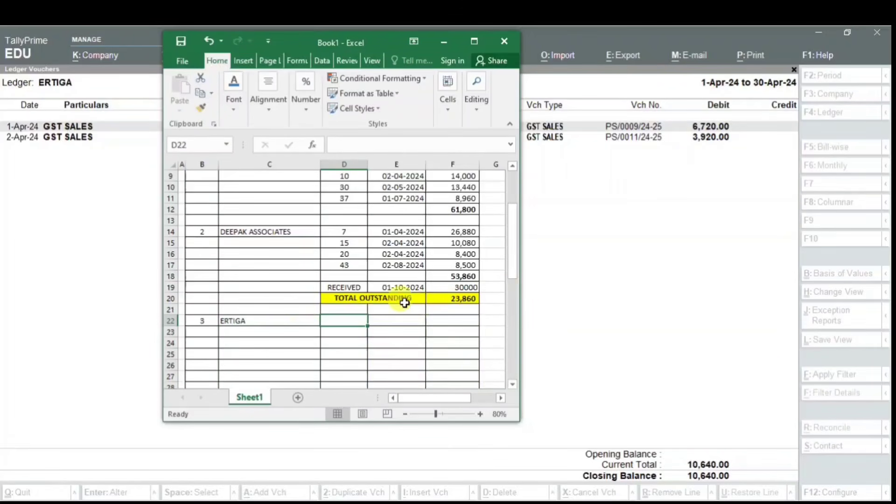
text(9)
key(Return)
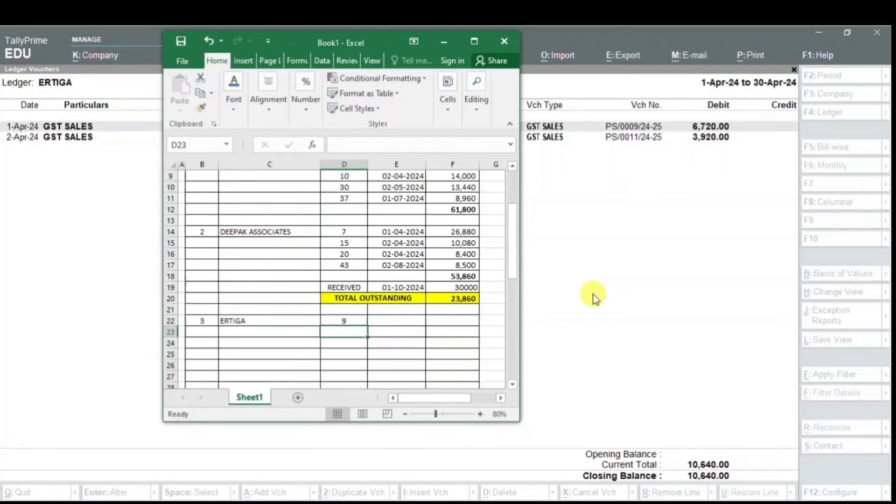
text(11)
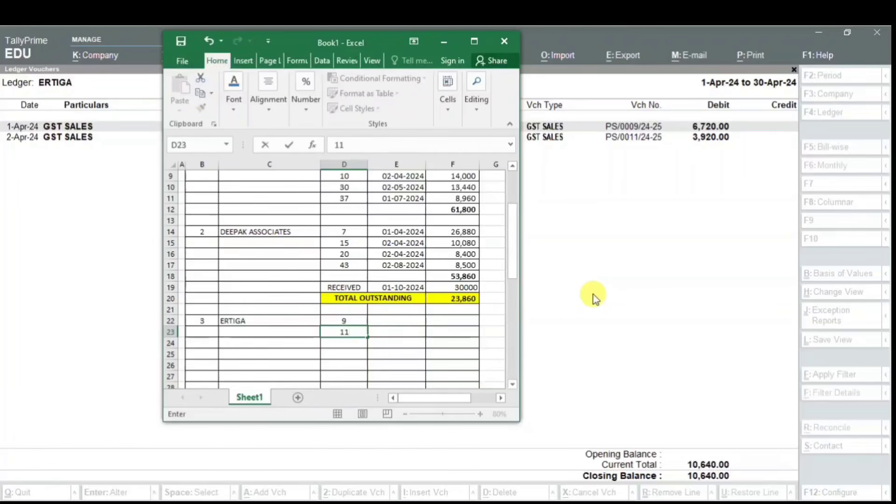
key(Tab)
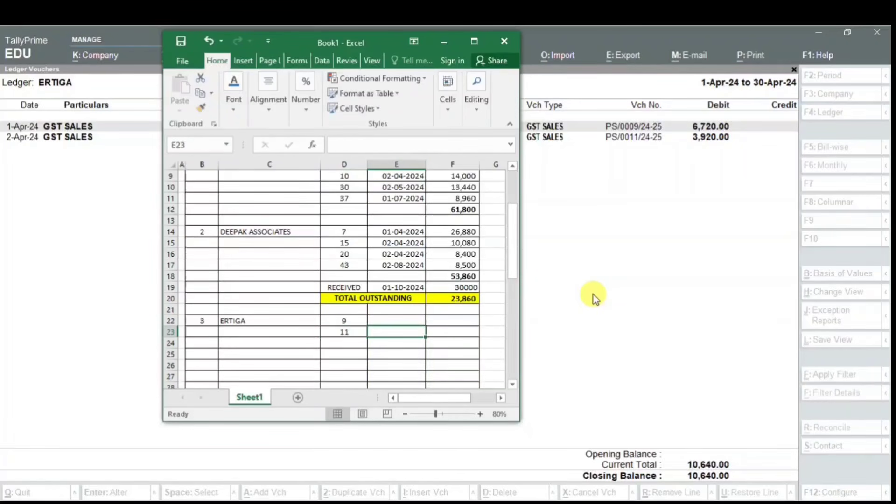
- Date ERTIGA's invoice 9 as 01-04-2024 and invoice 11 as 02-04-2024 in cells E22 and E23
key(Up)
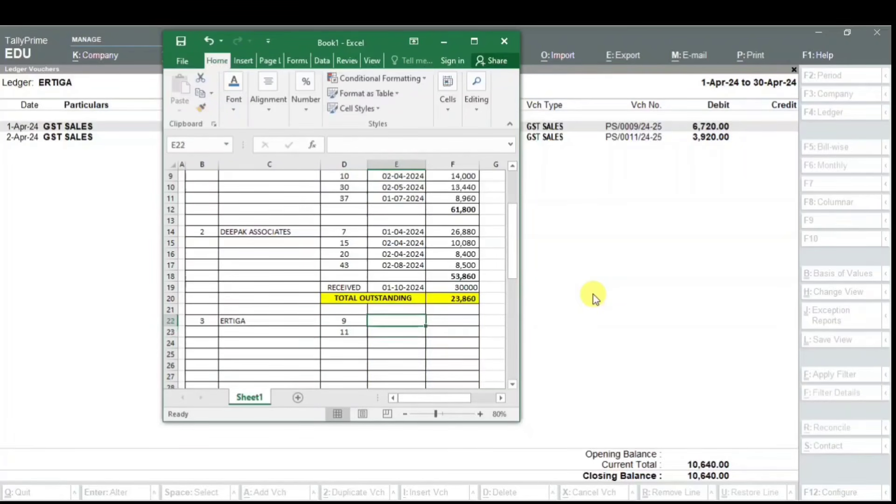
text(1-)
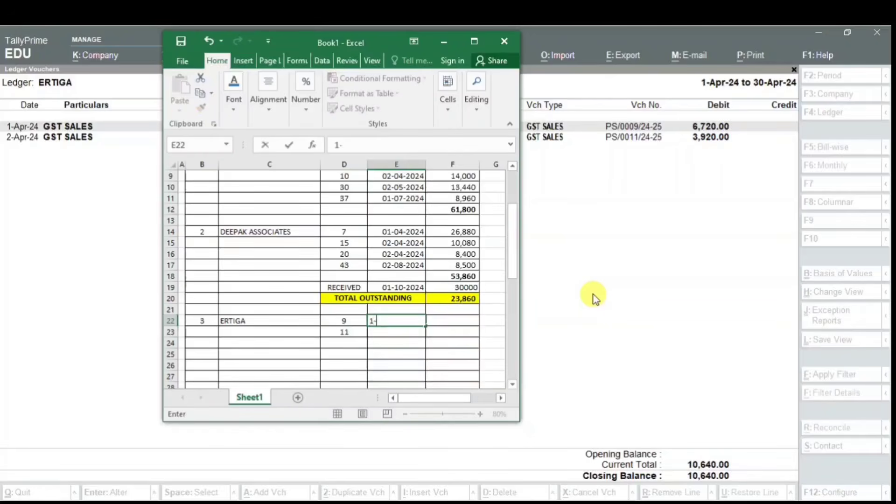
text(04-2024)
key(Return)
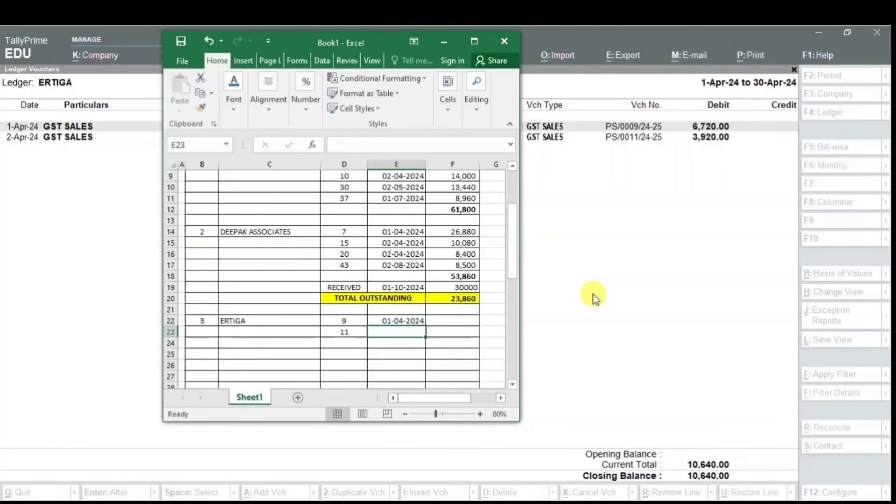
text(2-)
text(4-24)
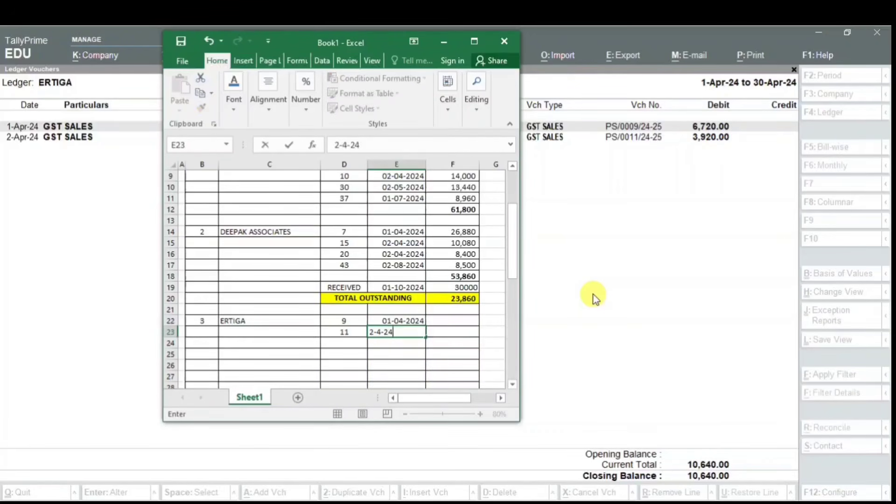
key(Tab)
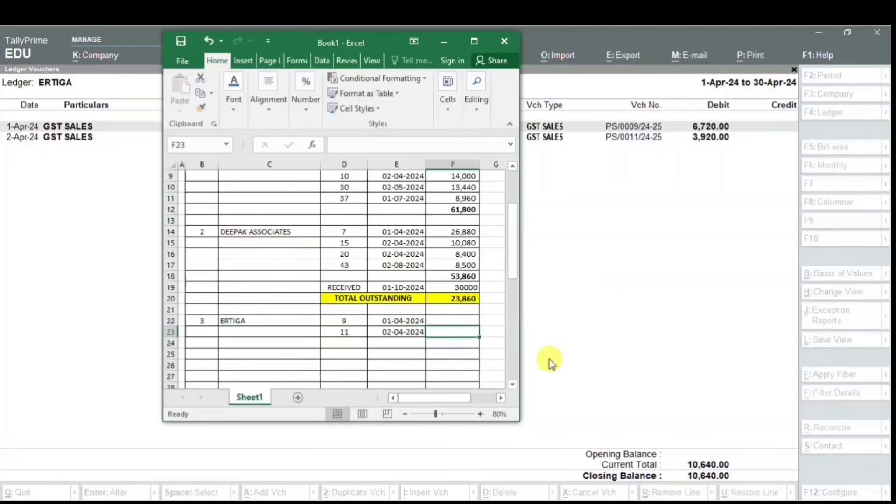
- Enter the amounts 6720 for invoice 9 and 3920 for invoice 11 in cells F22 and F23
click(450, 319)
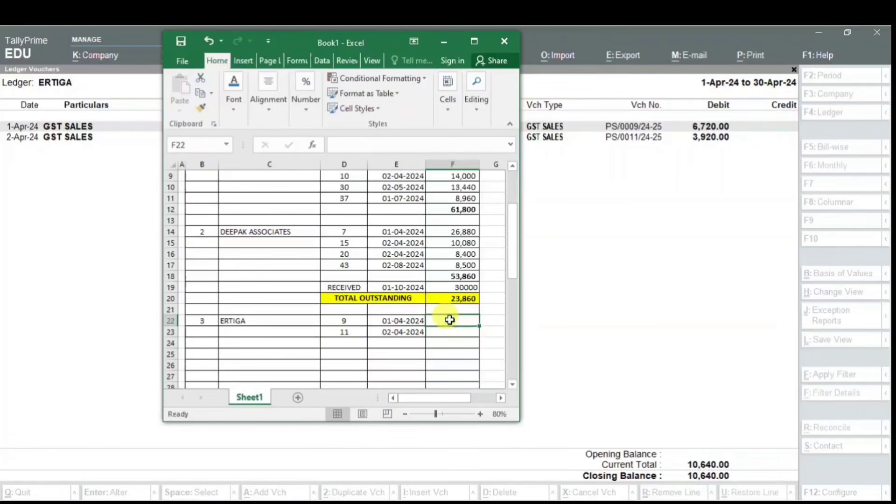
text(6720)
key(Return)
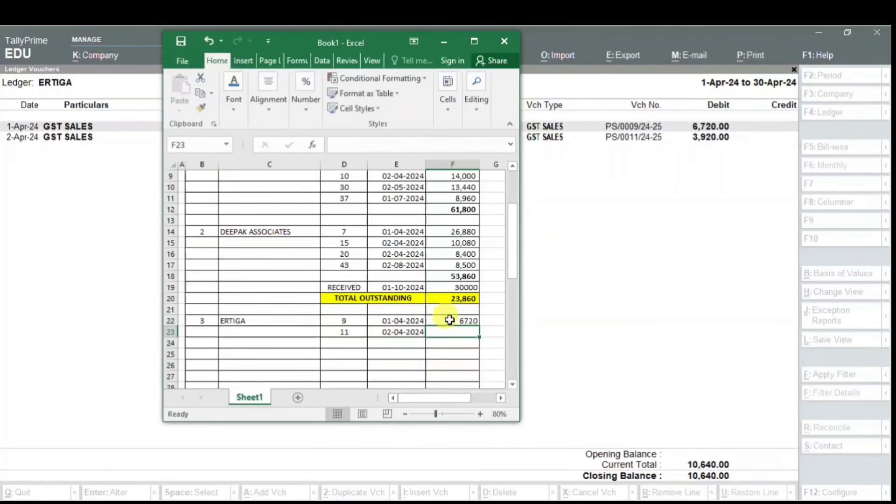
text(3920)
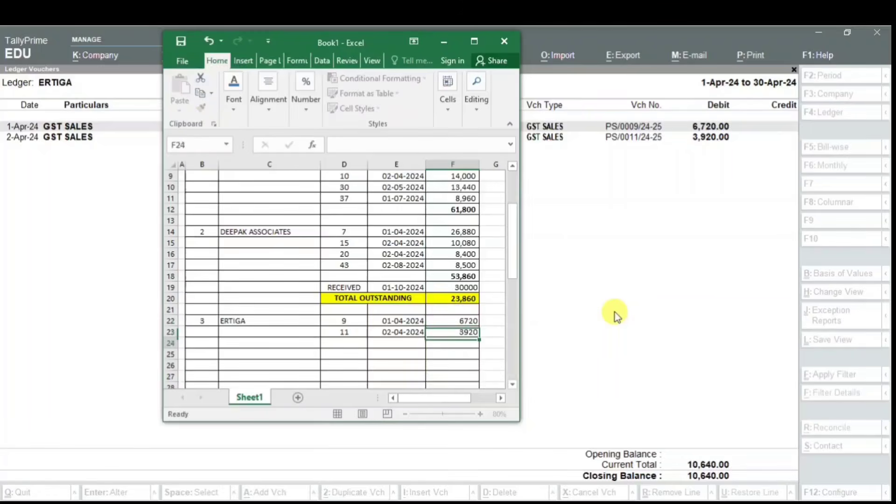
key(Return)
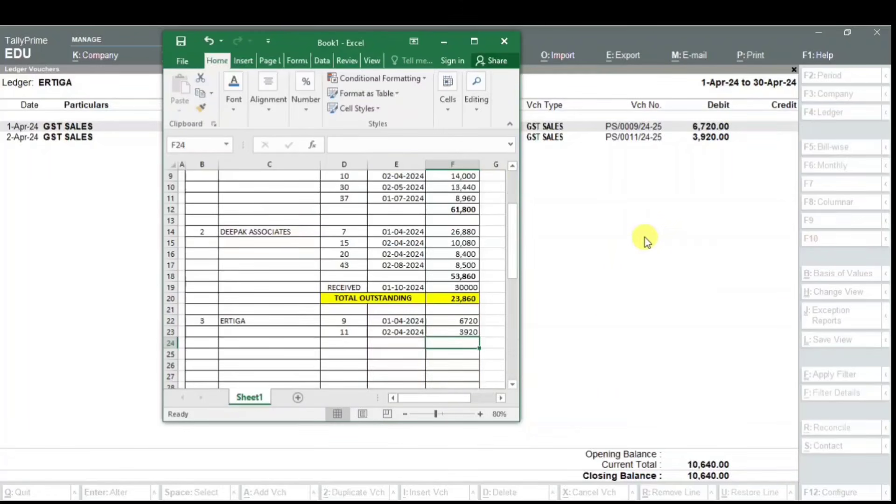
- Switch to TallyPrime and open ERTIGA's May vouchers from the monthly summary
click(645, 237)
key(Escape)
key(Down)
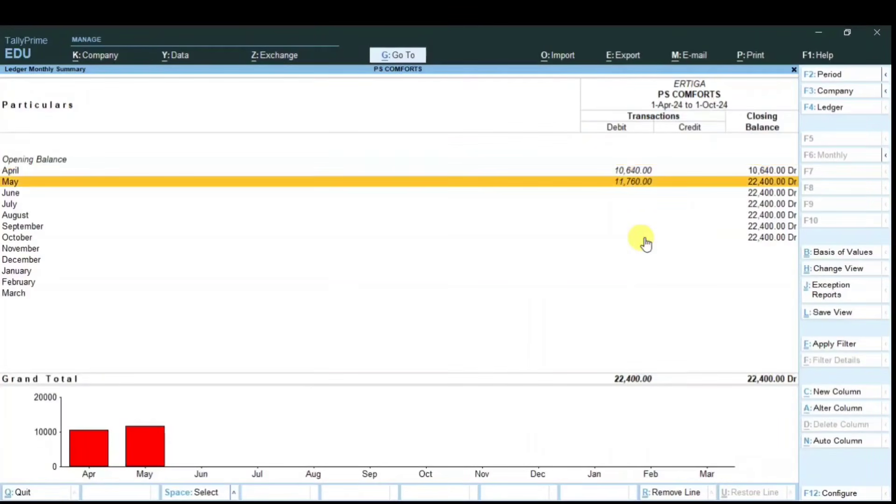
key(Return)
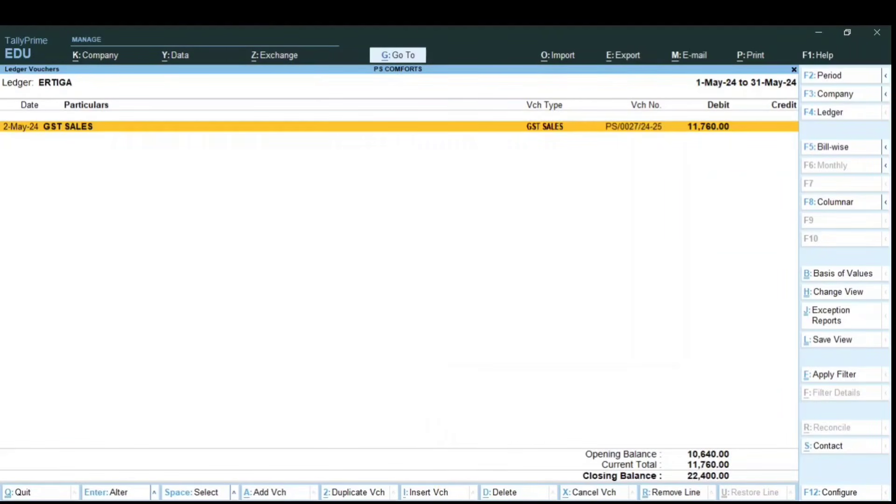
- Switch back to Excel and record ERTIGA's invoice 27 in row 24 with date 02-05-2024 and amount 11760
key(alt+Tab)
click(347, 341)
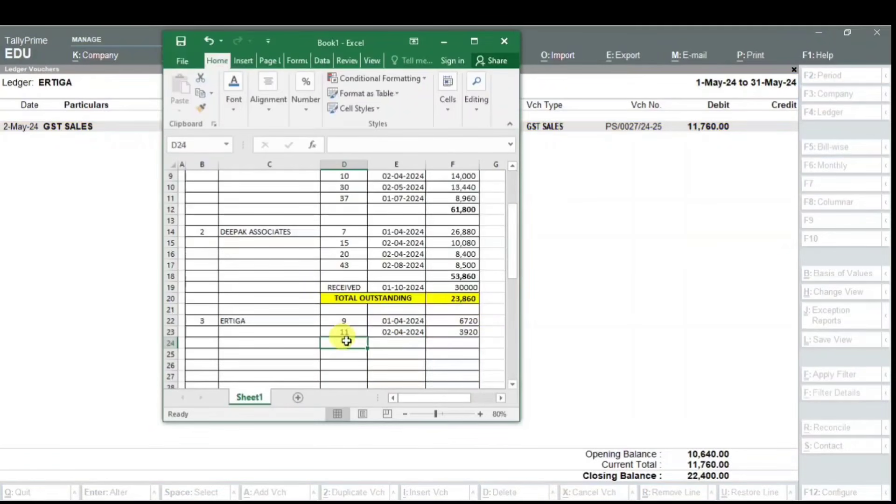
text(27)
key(Tab)
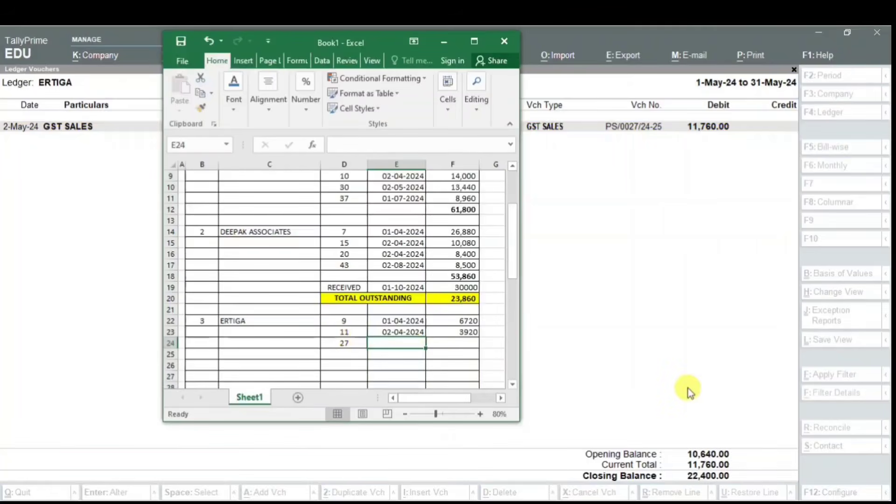
text(2-5-24)
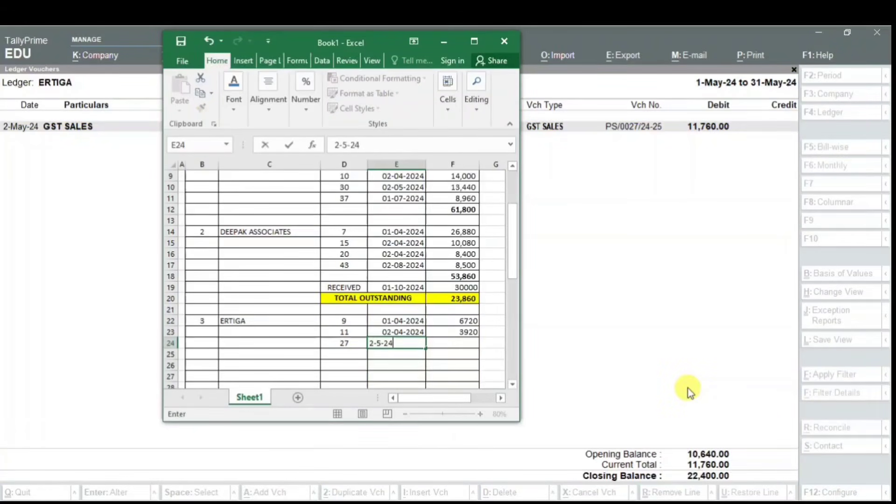
key(Tab)
text(1)
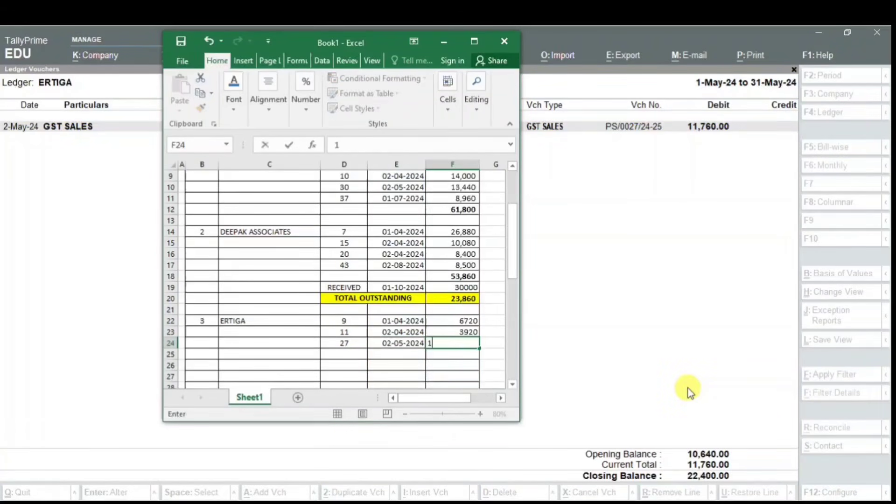
text(1,760)
key(Return)
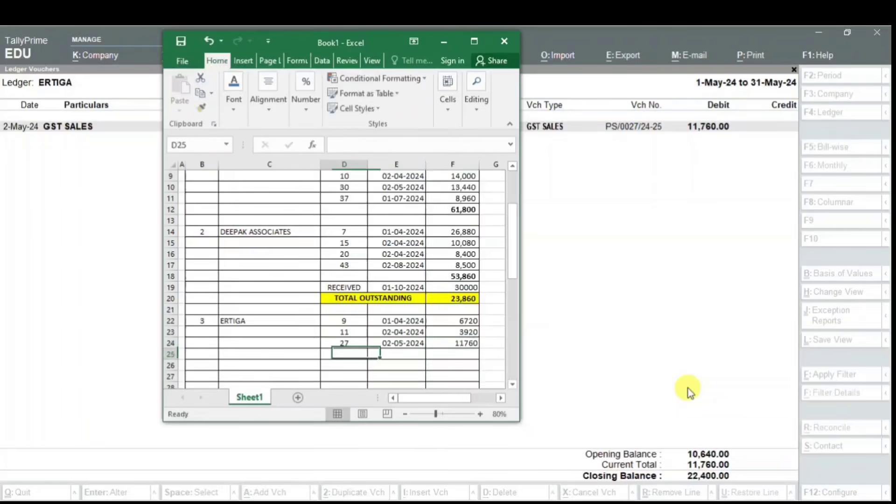
- Return TallyPrime to ERTIGA's monthly summary, switch back to Excel and sum ERTIGA's three invoice amounts in cell F25
click(711, 234)
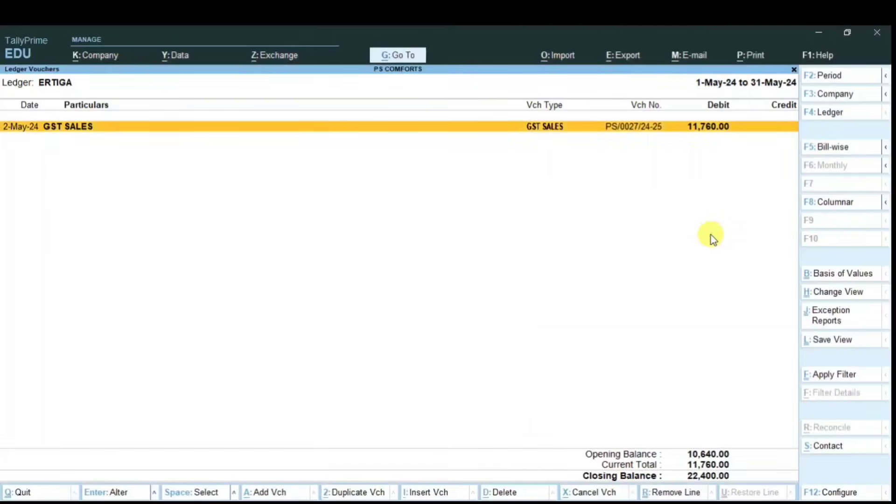
key(Escape)
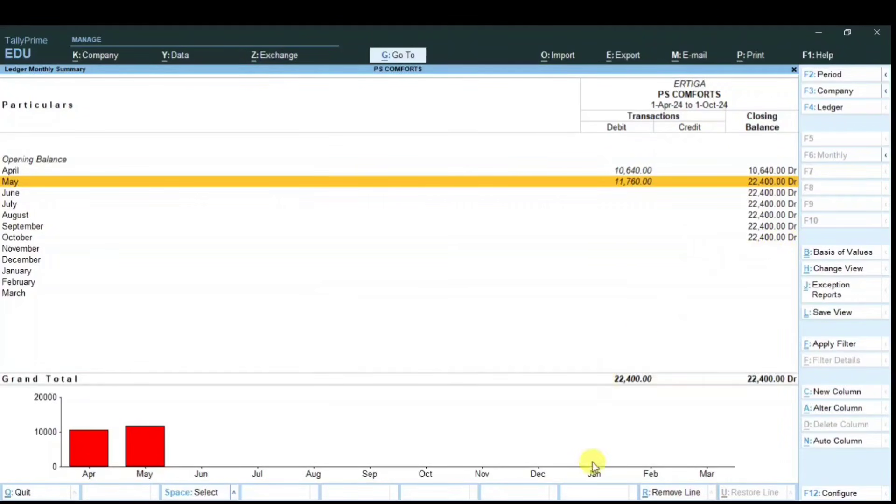
click(575, 503)
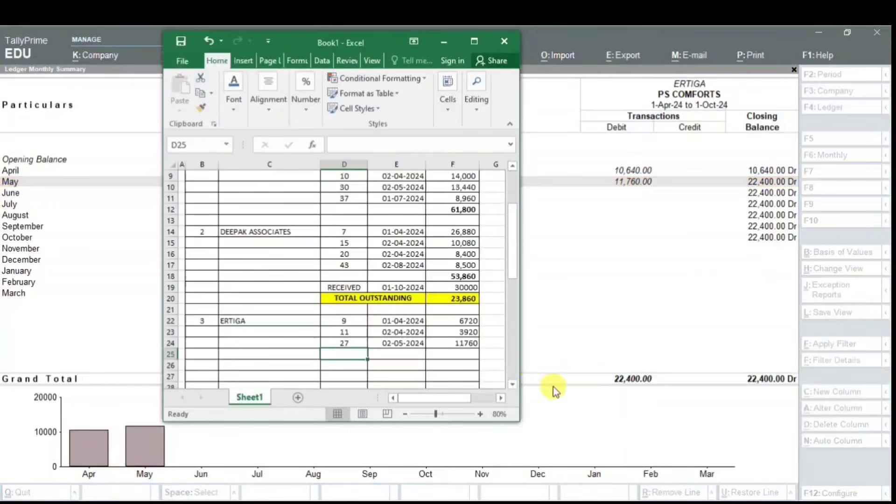
click(465, 351)
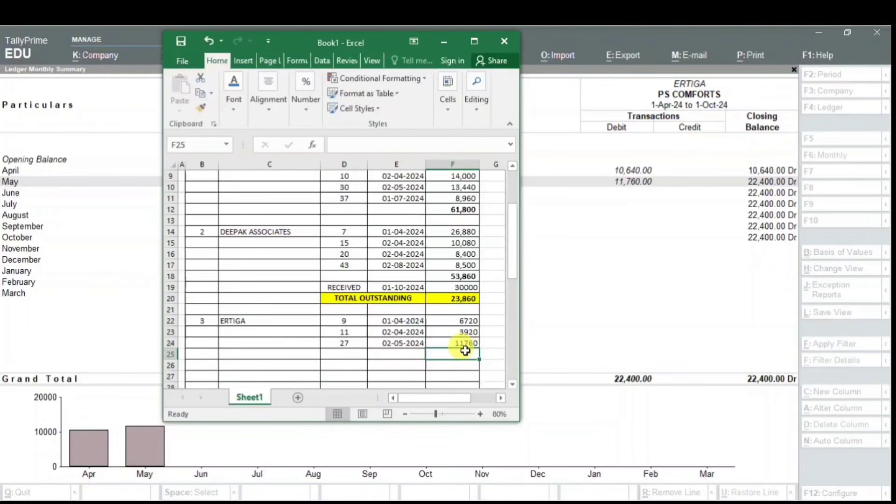
key(alt+equal)
key(Return)
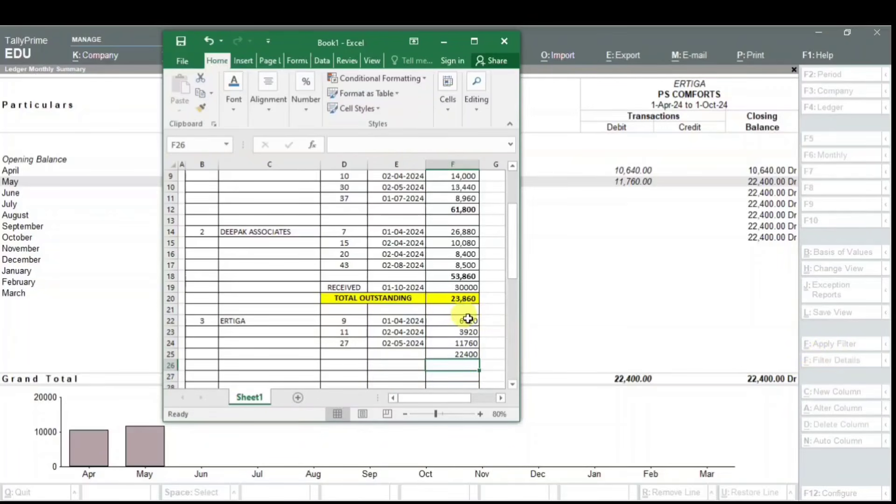
- Format ERTIGA's amounts and their sum in F22:F25 with comma separators and no decimal places
drag(467, 321, 469, 350)
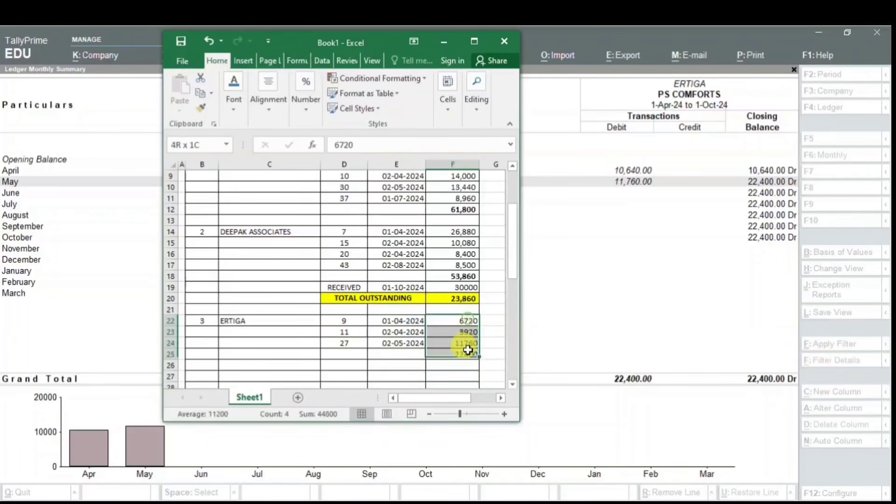
click(475, 41)
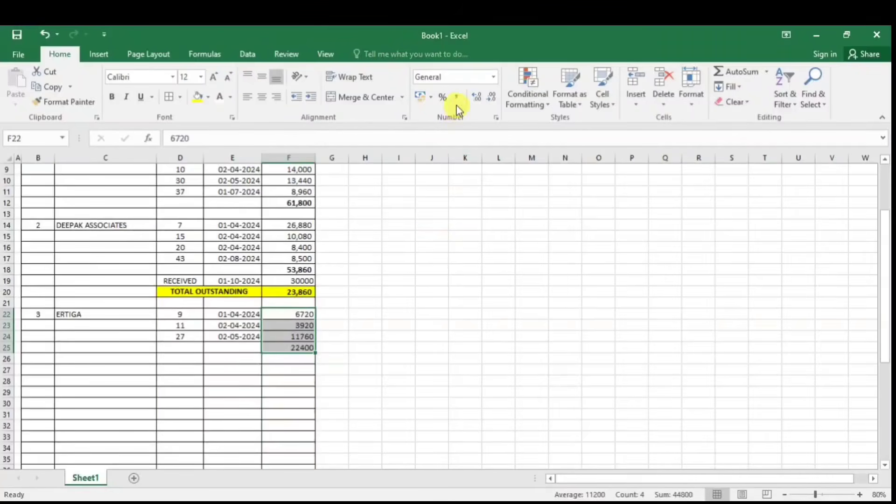
click(456, 99)
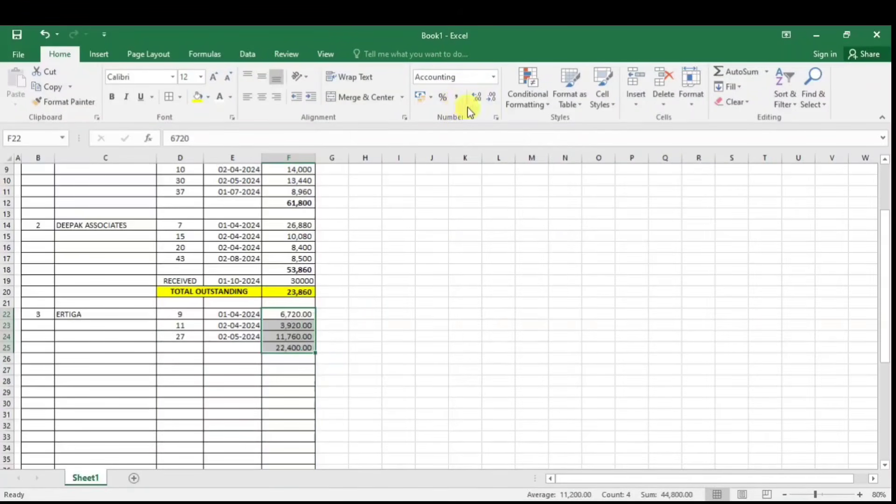
click(492, 99)
click(493, 99)
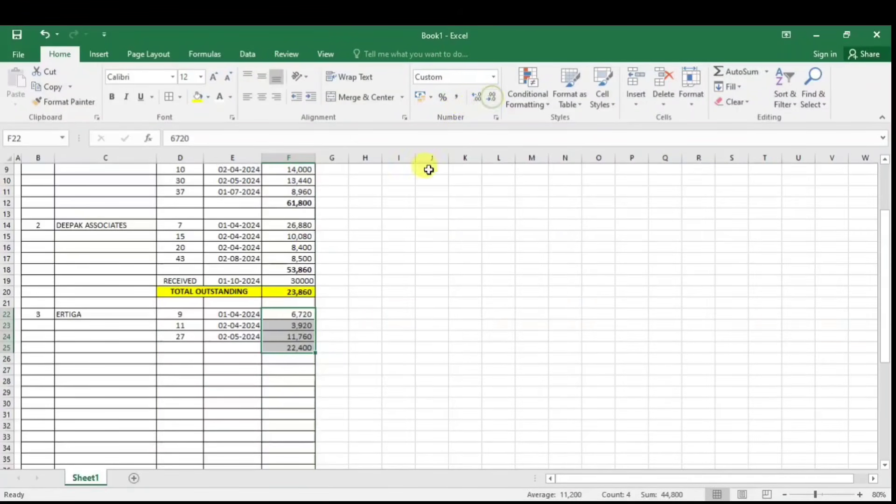
- Copy the TOTAL OUTSTANDING label from DEEPAK ASSOCIATES' block to cell D25 in ERTIGA's block
click(216, 292)
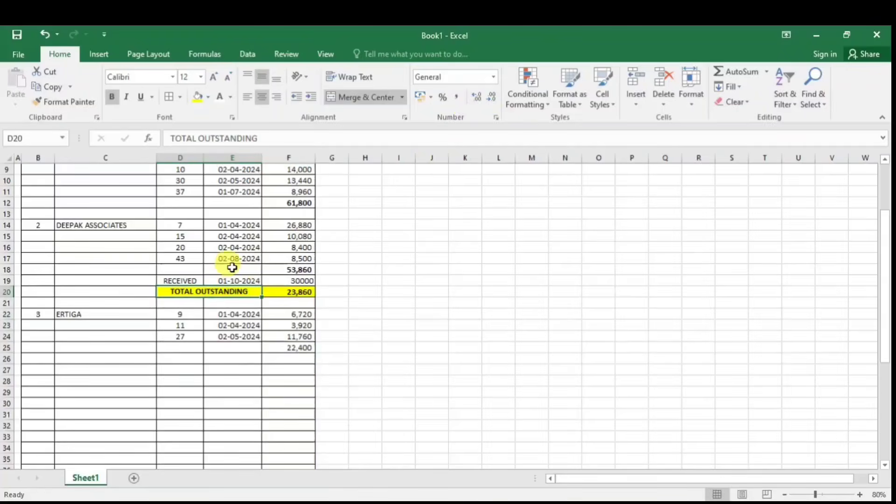
key(ctrl+c)
click(179, 345)
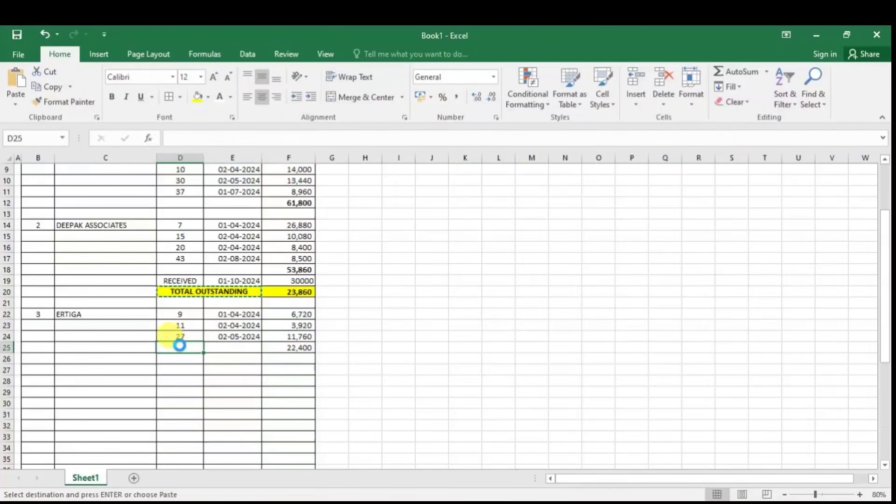
key(ctrl+v)
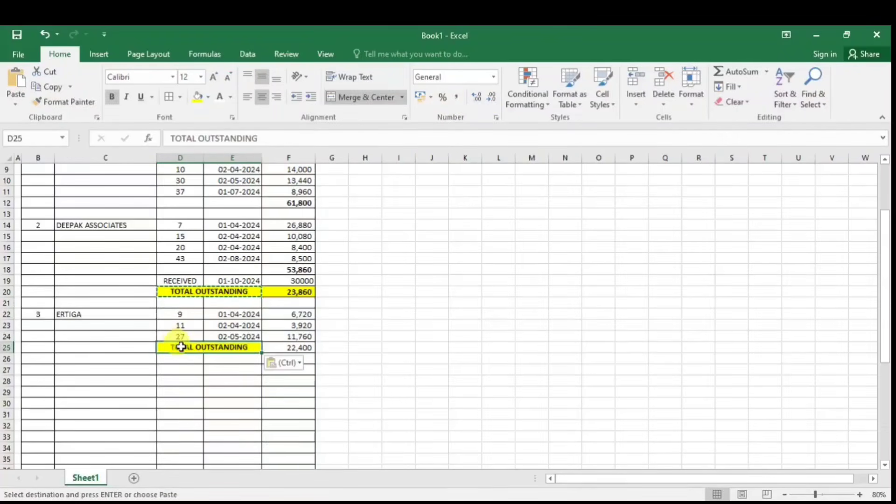
- Copy the bold yellow formatting of cell F20 to the totals in F25 and F12 with Format Painter
click(298, 294)
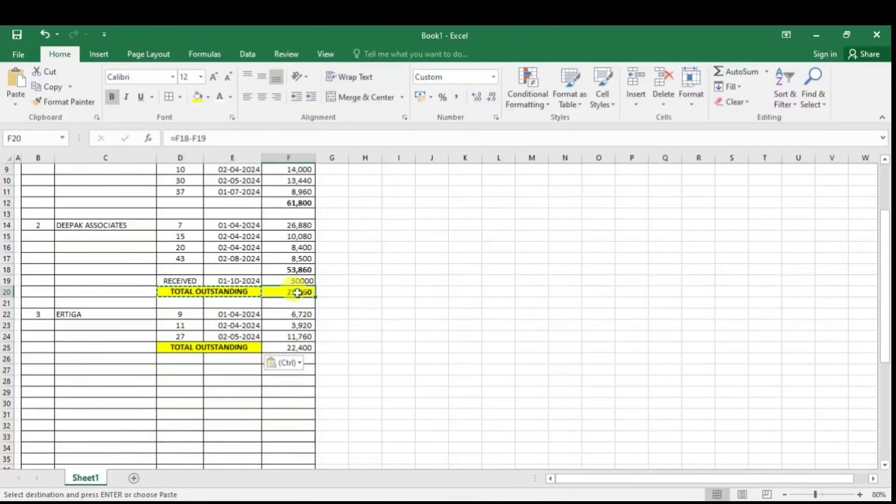
click(77, 105)
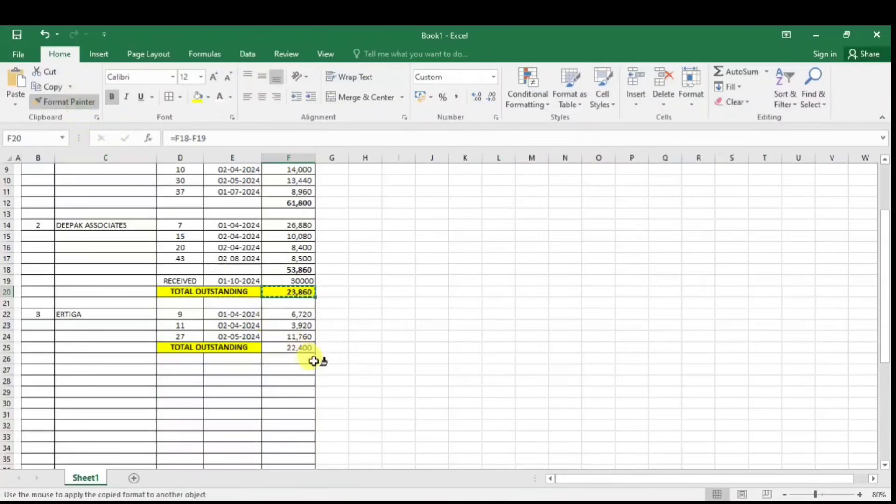
click(298, 348)
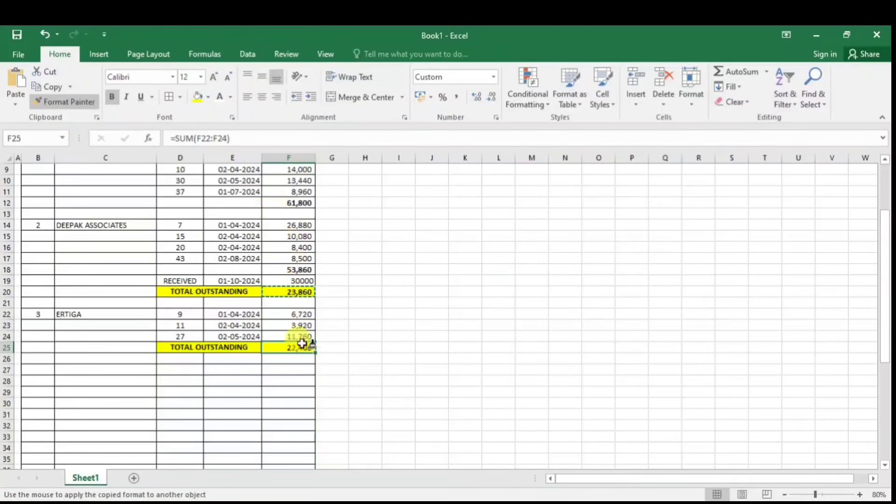
click(296, 202)
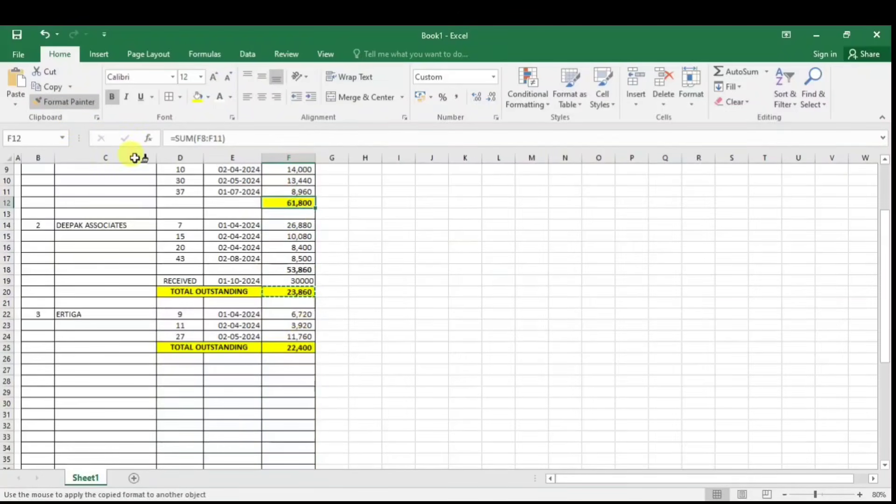
click(66, 100)
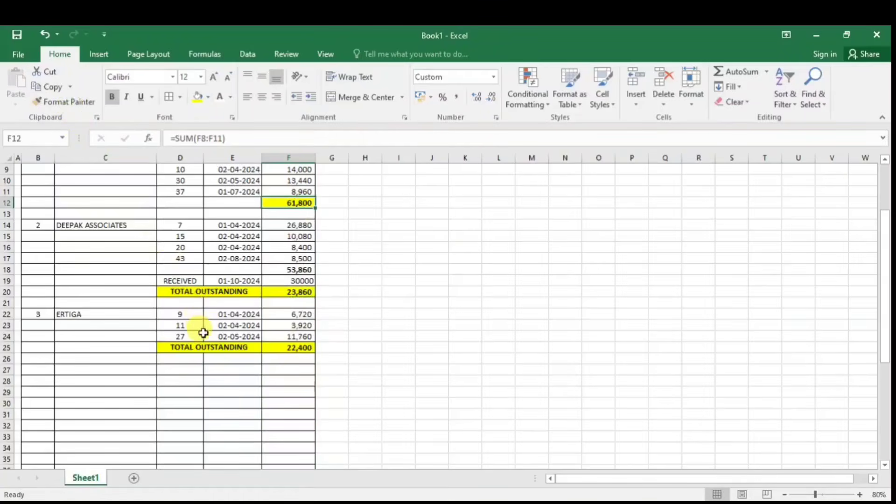
- Copy the TOTAL OUTSTANDING label from D25 to cell D12 beside BTS TRADERS' total
click(192, 349)
key(ctrl+c)
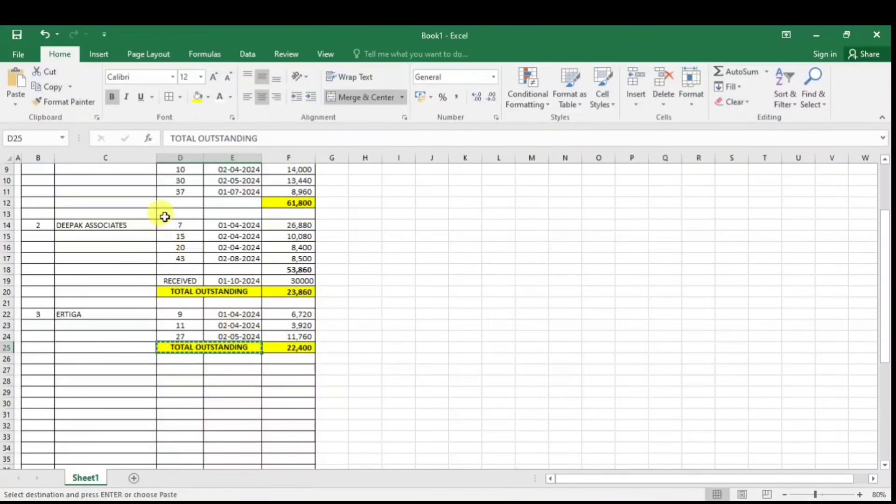
click(177, 204)
key(ctrl+v)
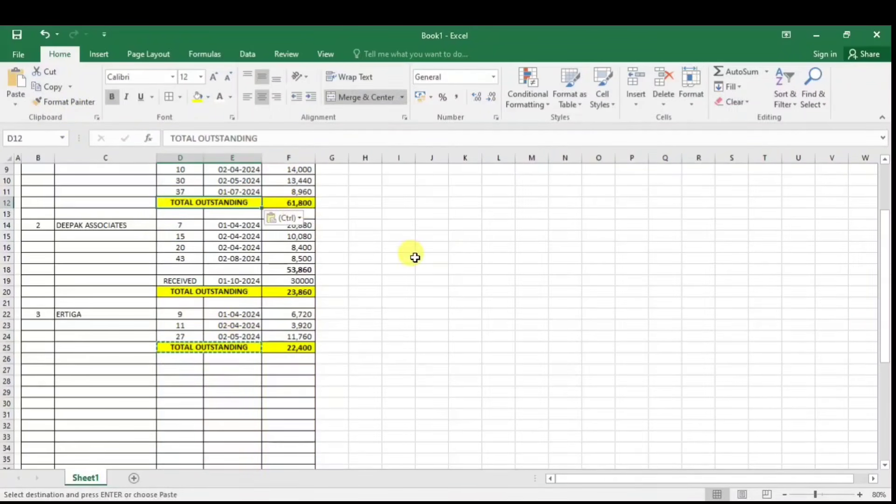
scroll(415, 258, up, 3)
scroll(415, 258, up, 1)
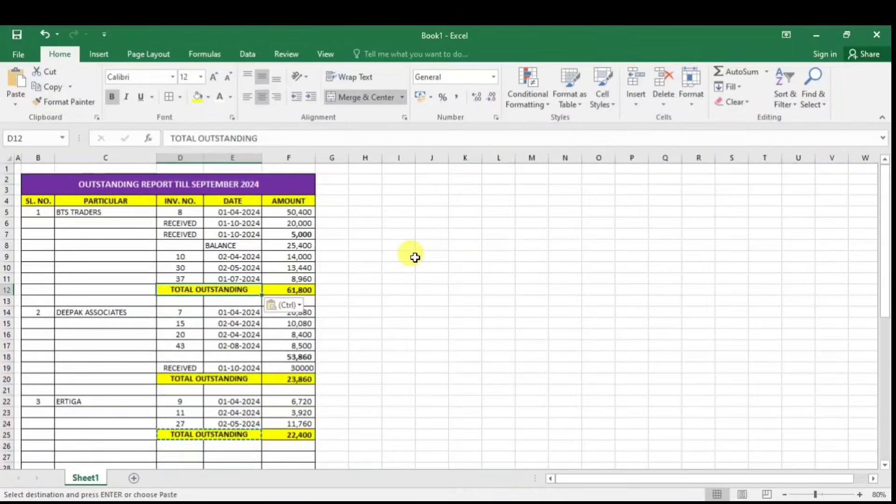
key(Escape)
- Save the workbook to the Desktop folder under the file name OUTSTANDINGREPORT
key(ctrl+s)
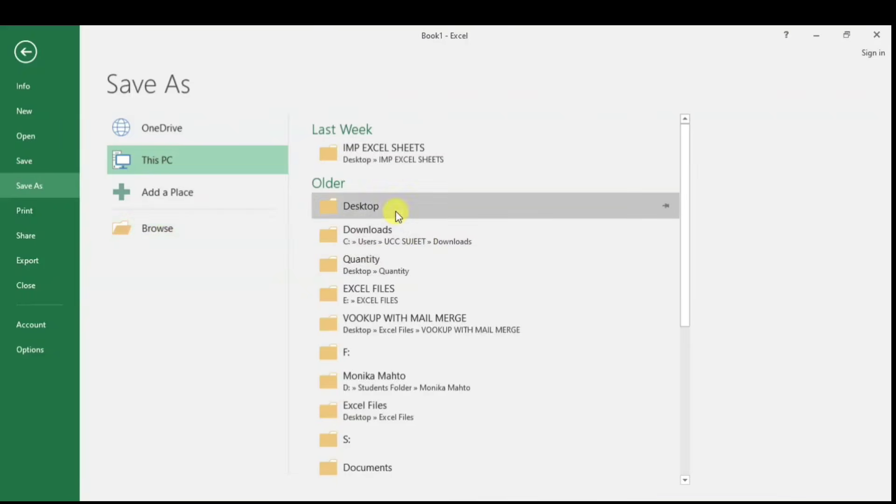
click(374, 199)
text(OUTSTANDINGBREPORT)
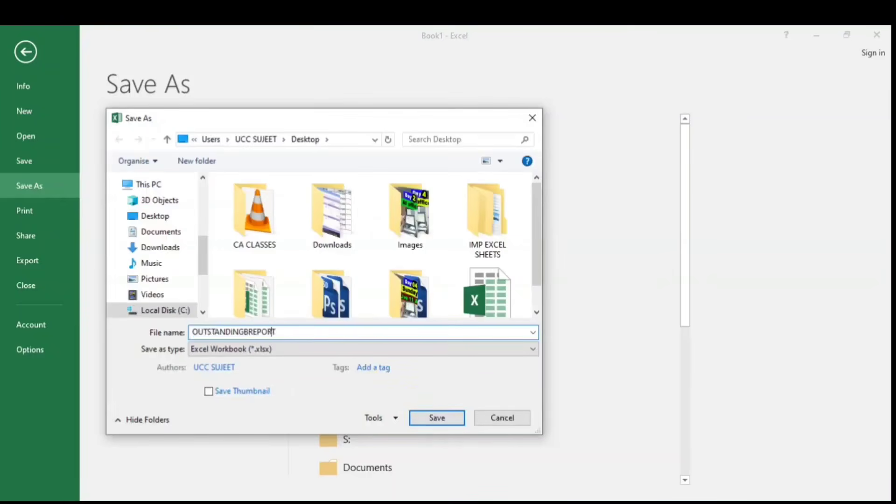
key(Left)
key(Left)
key(Left)
key(Left)
key(Left)
key(BackSpace)
click(437, 417)
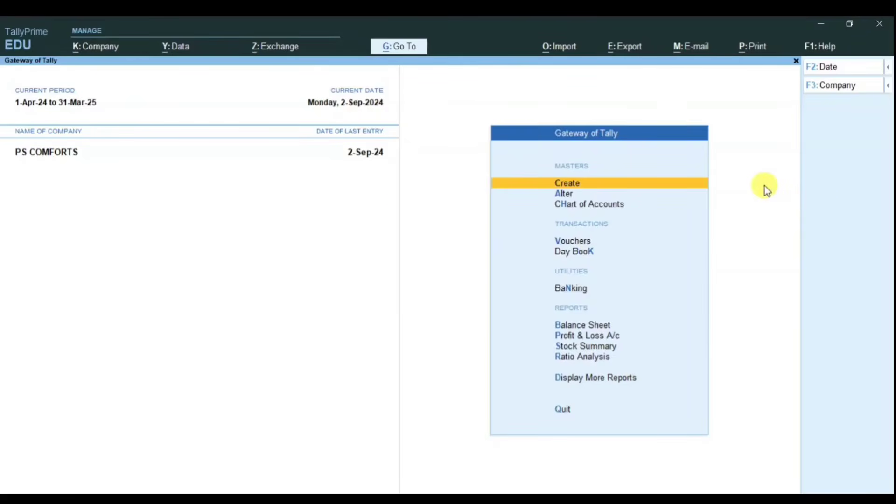
- Switch to TallyPrime, open PS COMFORTS' Stock Summary and open the ZEXA group to view its stock items
click(573, 349)
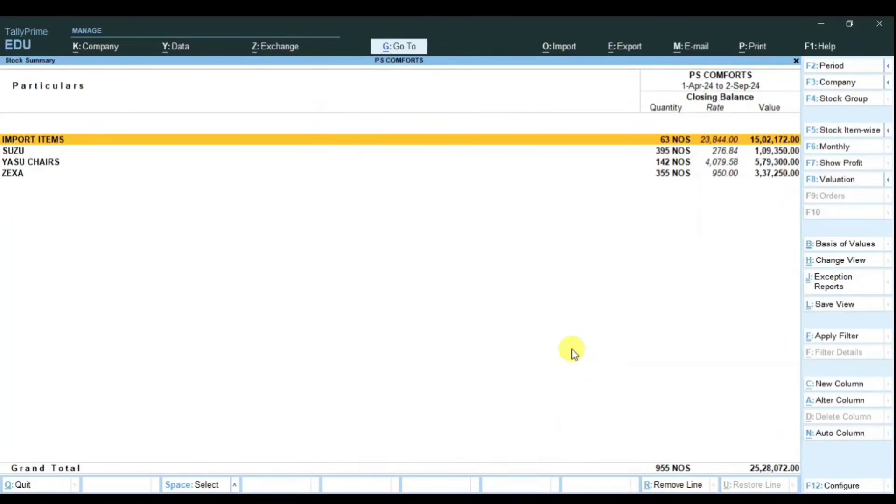
key(Down)
key(Down)
key(Down)
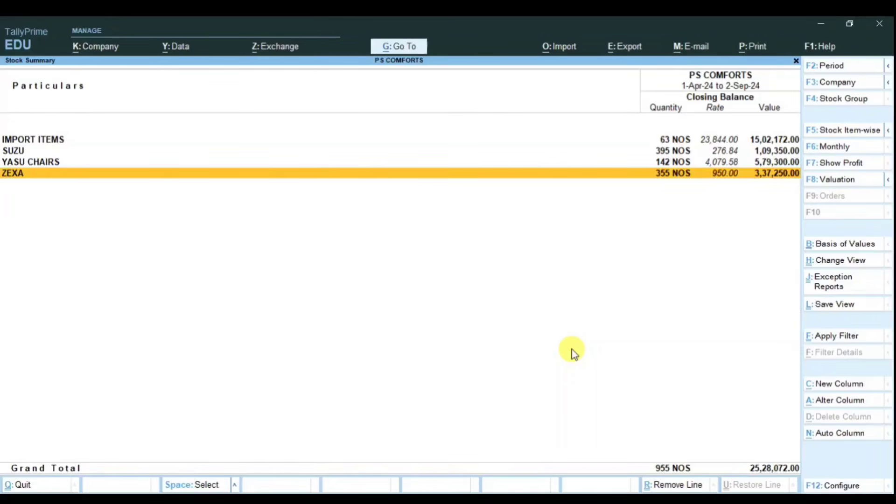
key(Return)
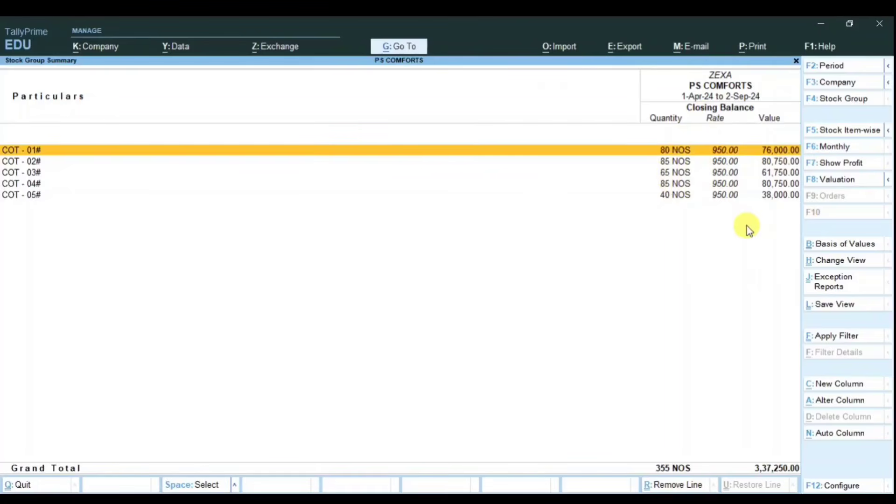
- Examine ZEXA's monthly inward, outward and closing stock for April, May and September, and return to the Stock Summary
click(834, 147)
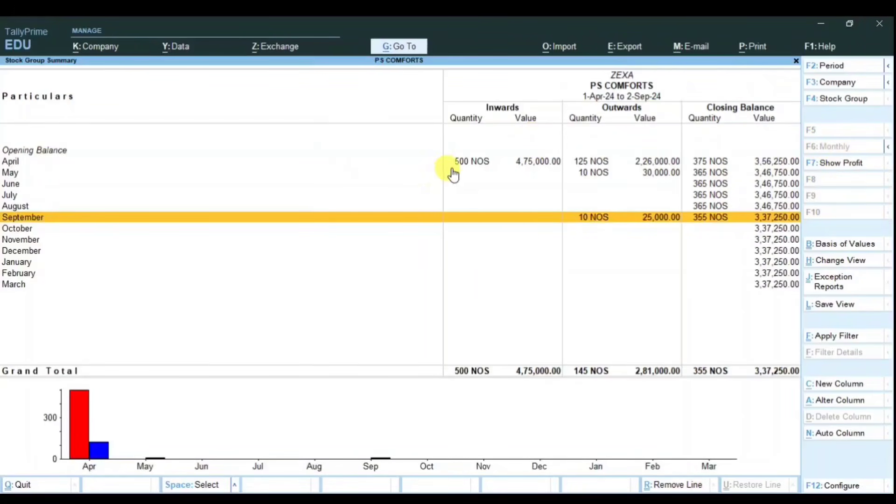
click(486, 164)
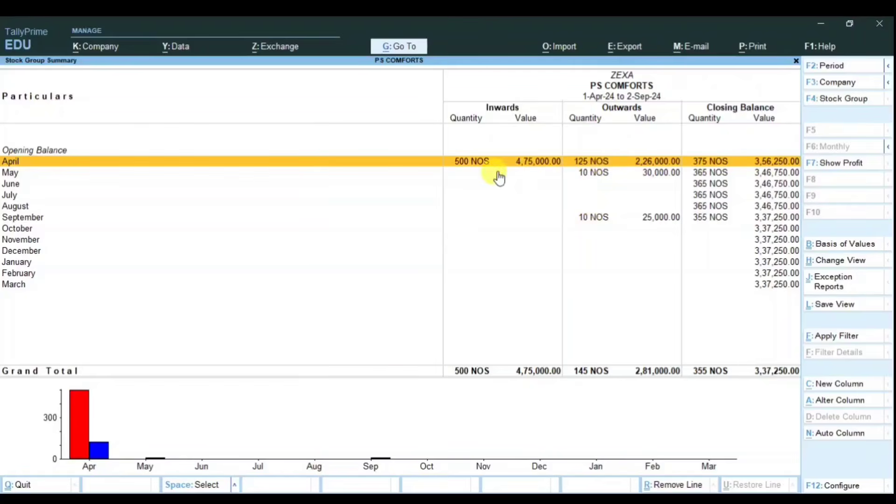
click(604, 179)
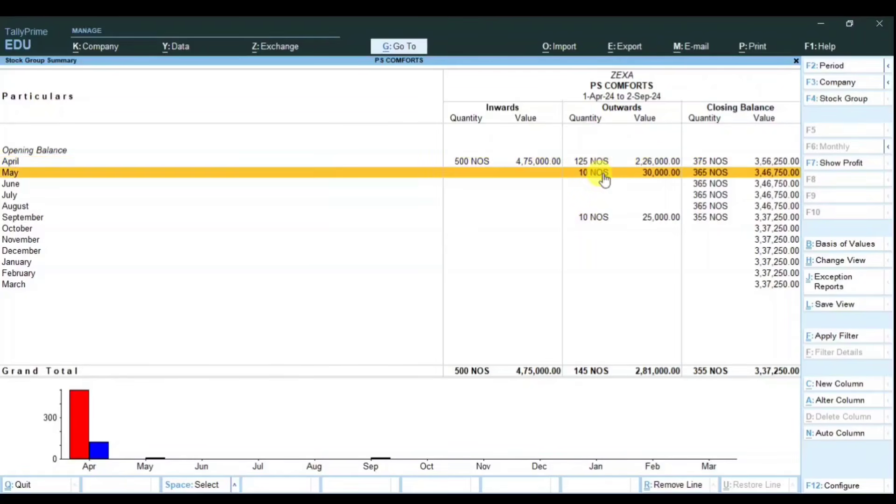
click(592, 219)
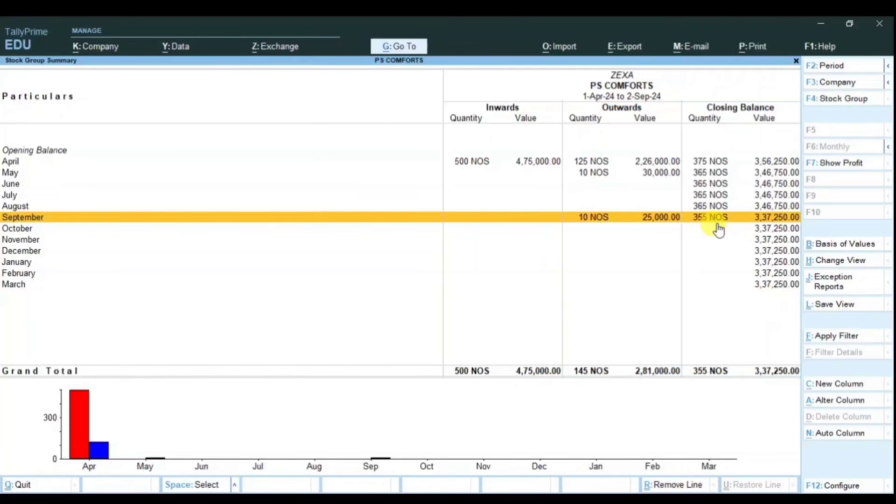
key(Escape)
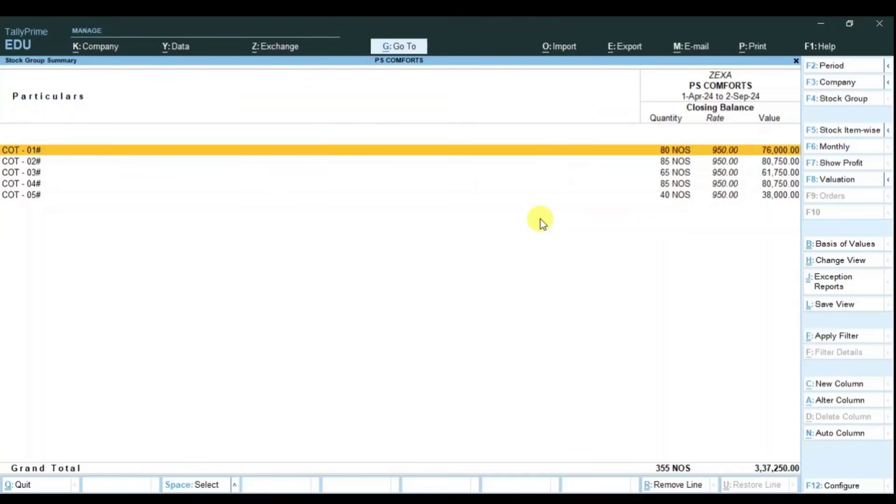
key(Escape)
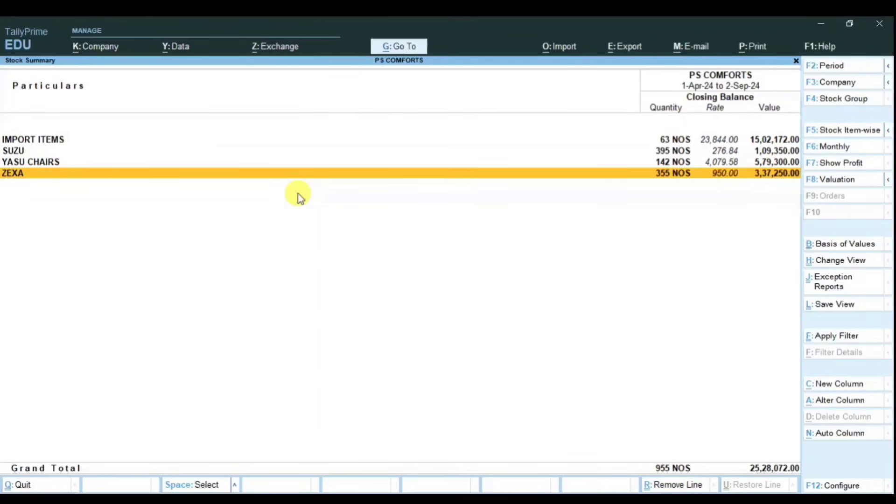
- Open the YASU CHAIRS group from the Stock Summary and examine its items' closing quantities, rates and values
key(Up)
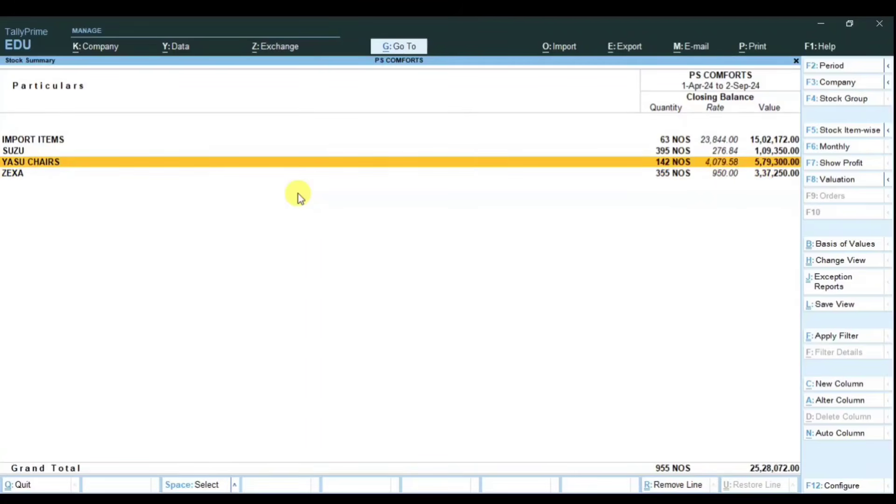
key(Return)
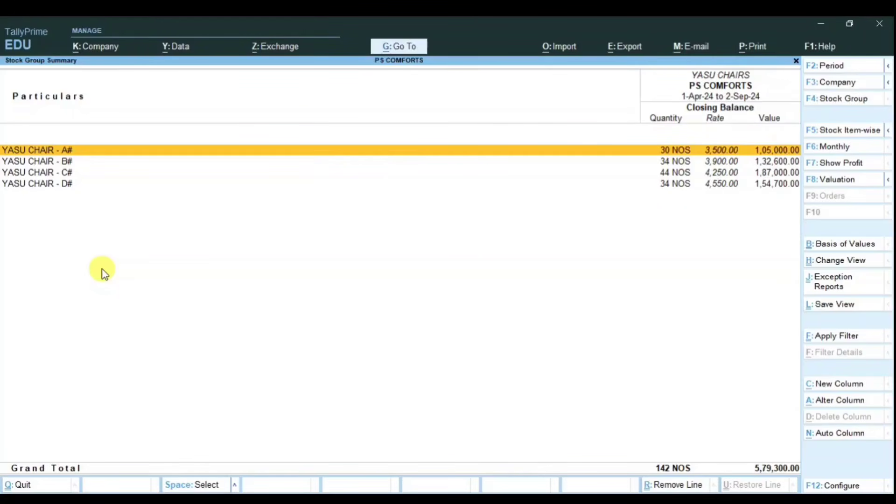
key(Escape)
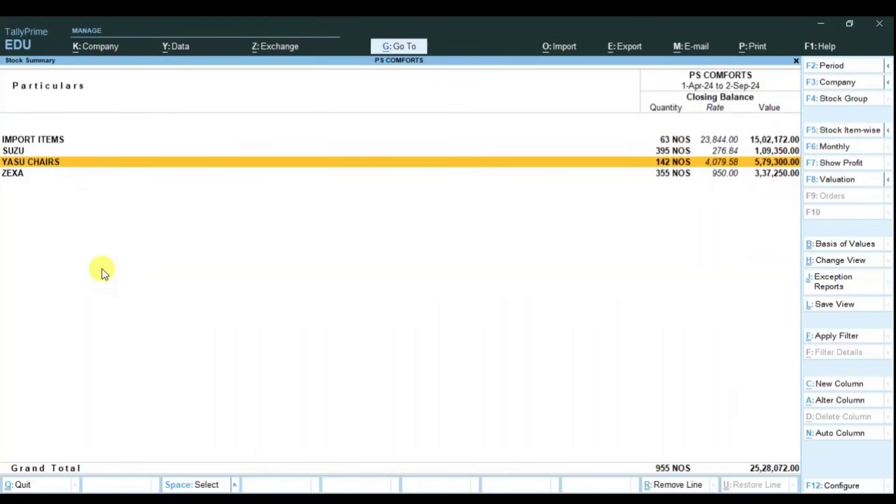
click(229, 177)
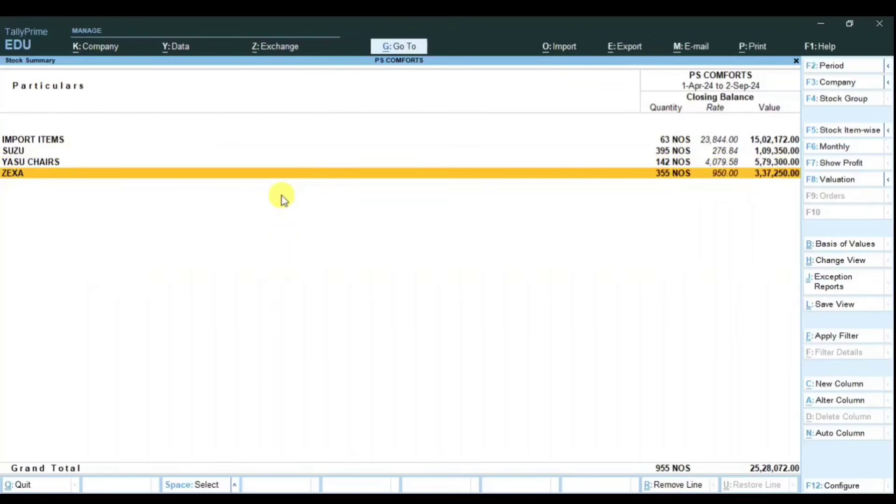
key(Up)
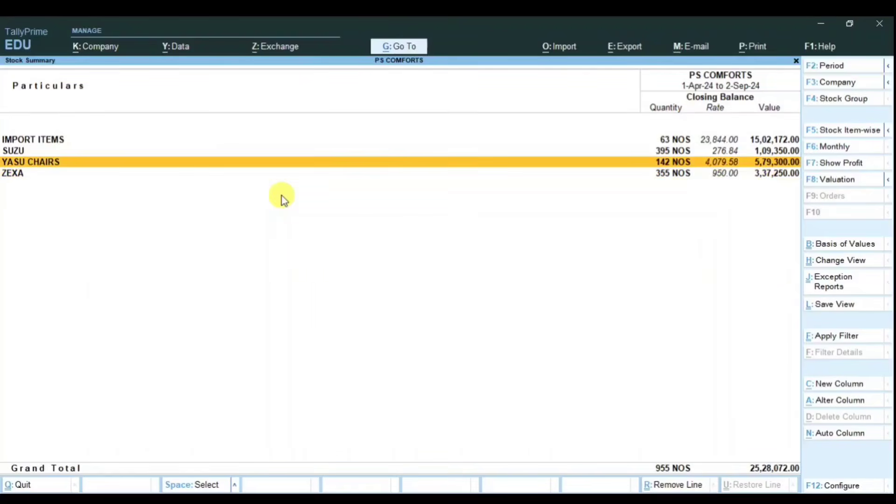
key(Return)
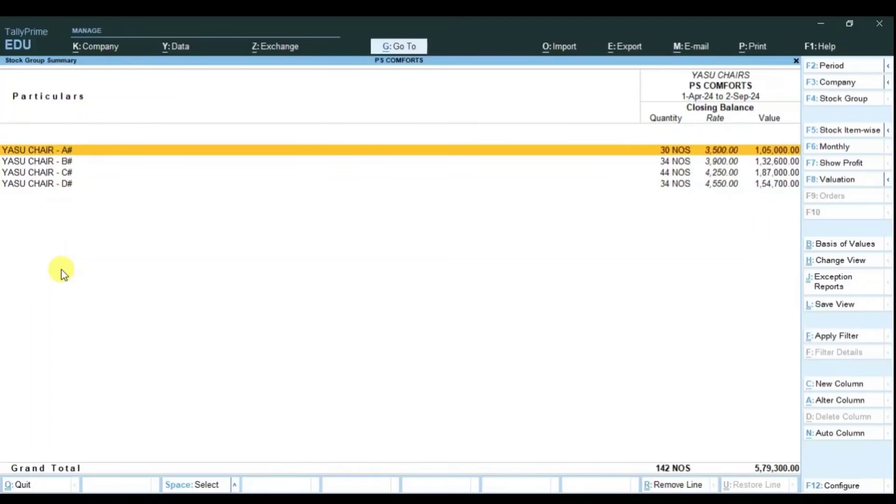
- Return to the Stock Summary and open the SUZU group to view its stock items
key(Escape)
key(Up)
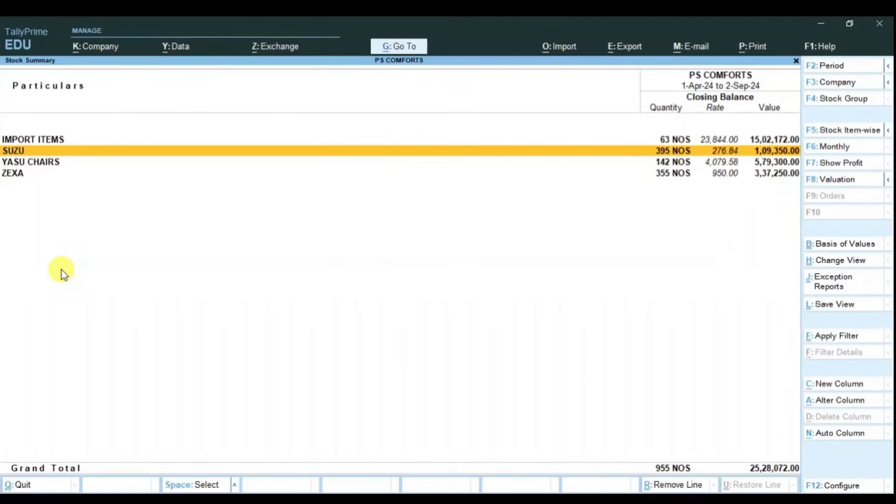
key(Return)
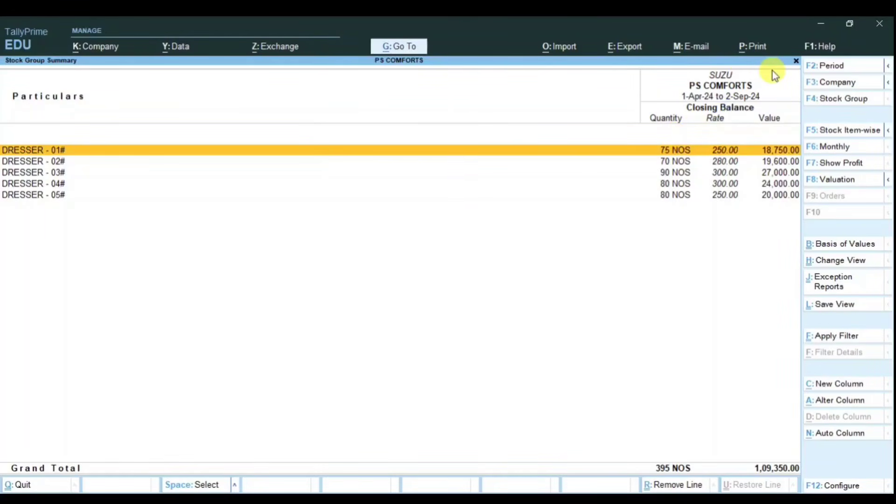
- Leave the Stock Summary and open PS COMFORTS' Purchase Register from the account books
key(Escape)
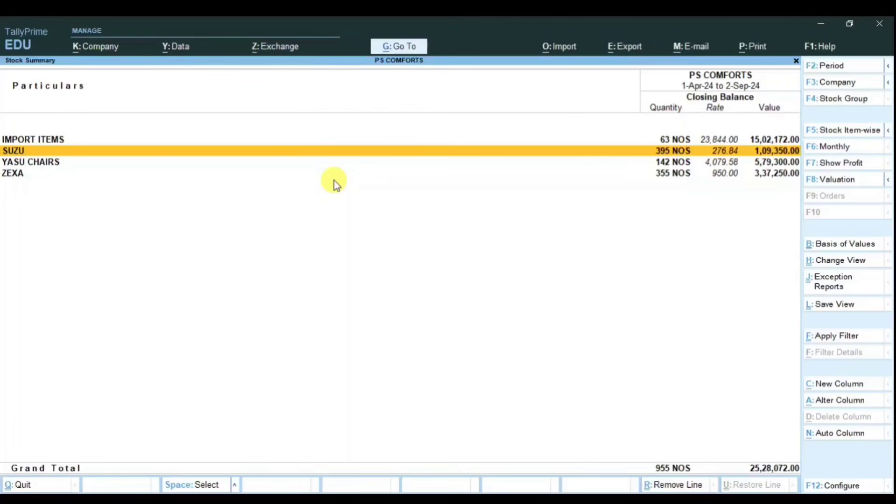
key(Escape)
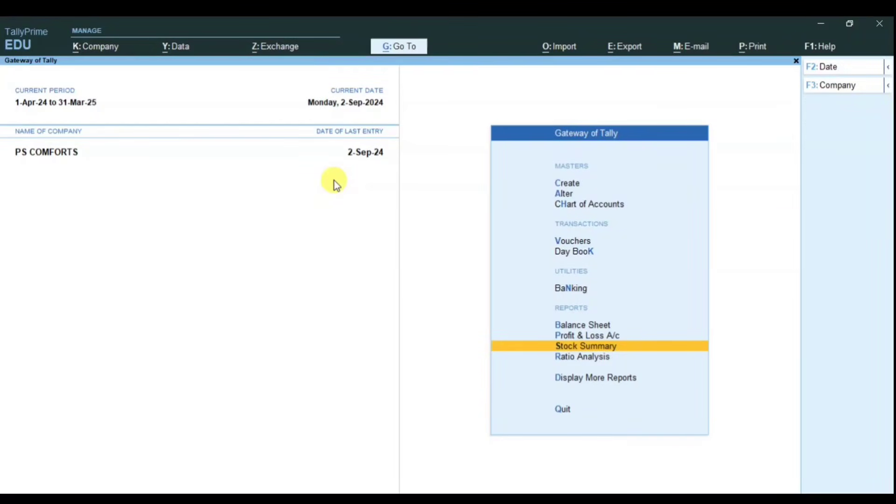
key(d)
key(a)
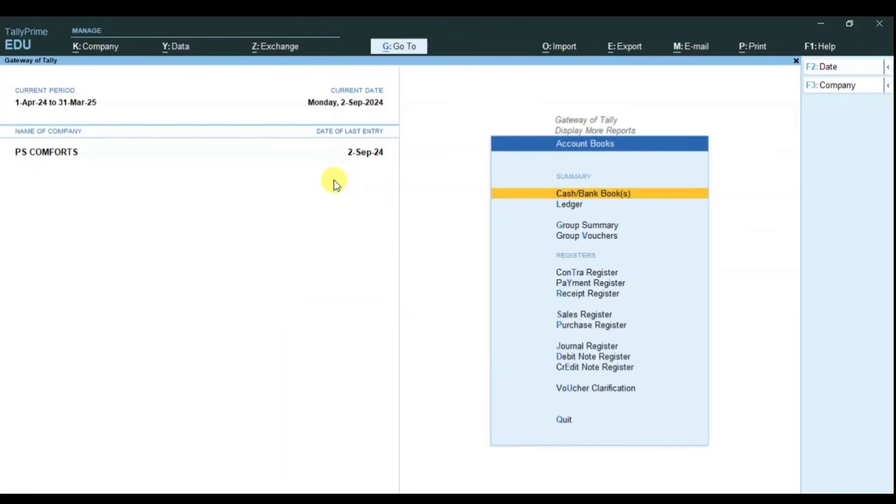
key(u)
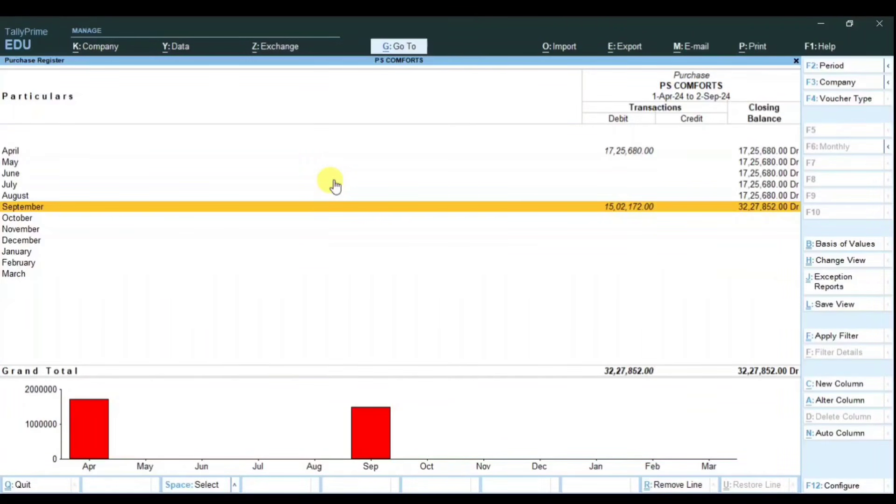
- Open April's purchase vouchers and the ZEXA PVT. LTD purchase voucher No. 1
key(Up)
key(Up)
key(Up)
key(Up)
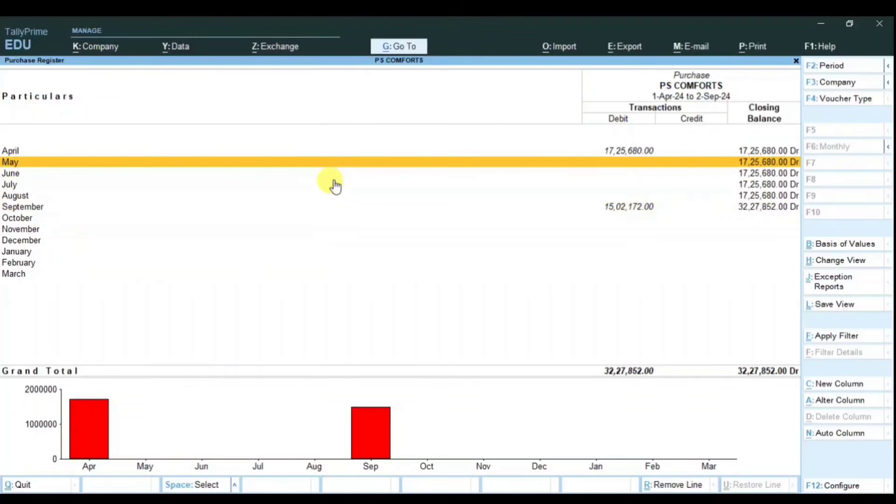
key(Up)
key(Return)
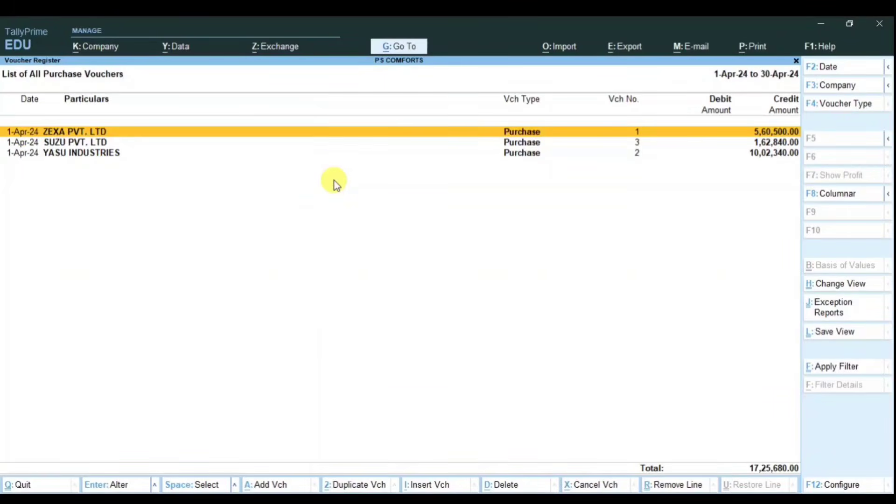
key(Return)
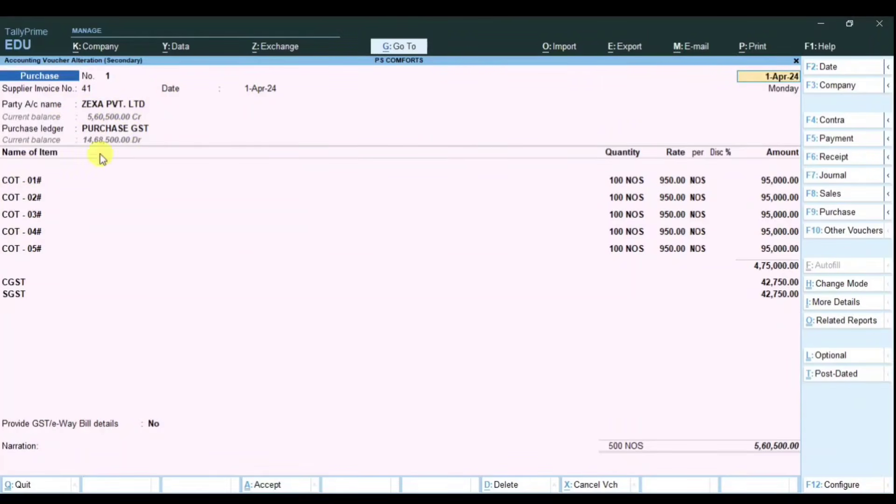
- Inspect the COT - 01# stock item and its ZEXA stock group's HSN and GST details, and leave the group without saving
click(28, 179)
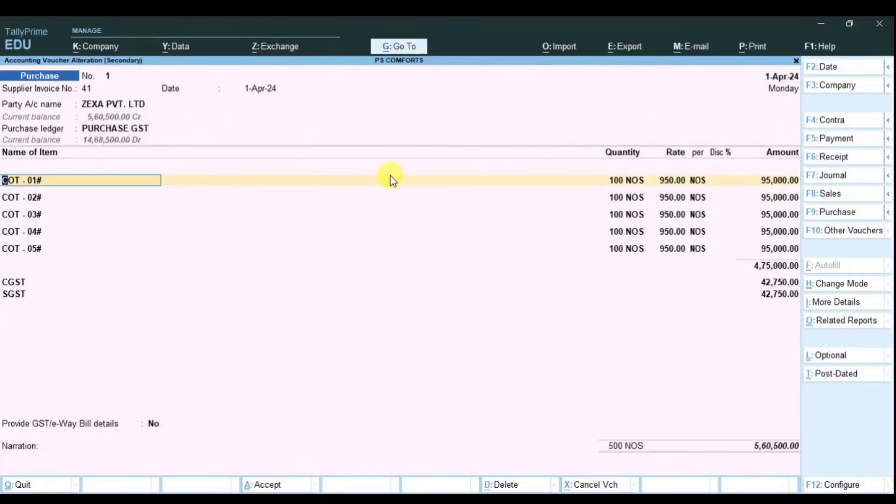
key(ctrl+Return)
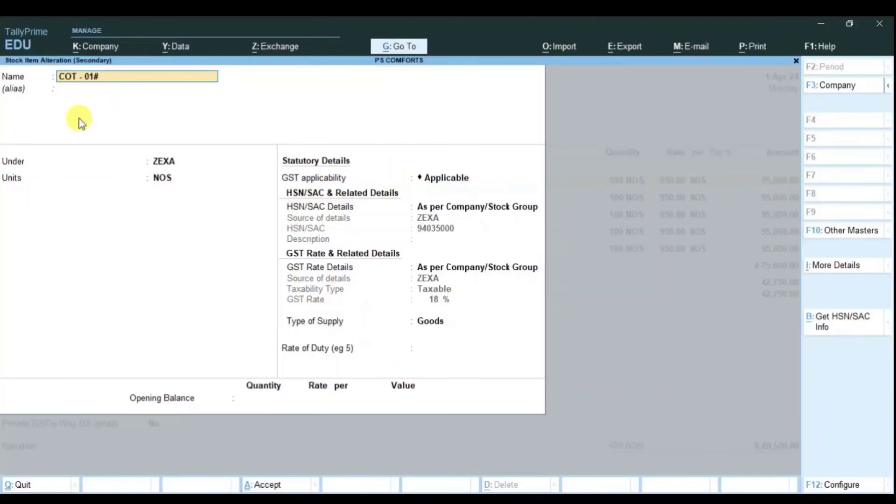
click(173, 163)
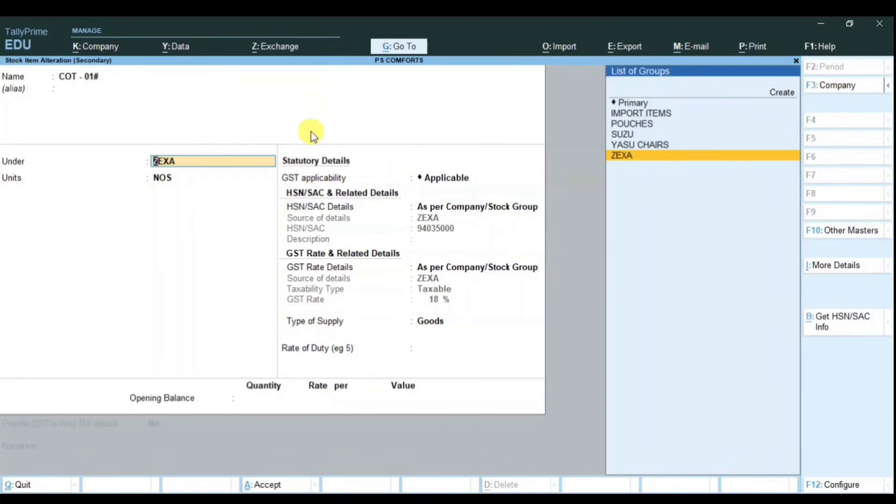
key(ctrl)
key(ctrl+Return)
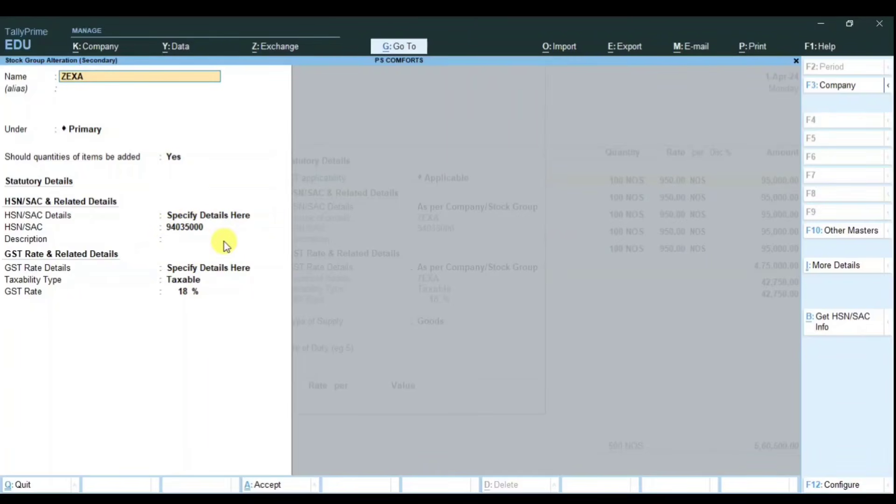
key(BackSpace)
key(Escape)
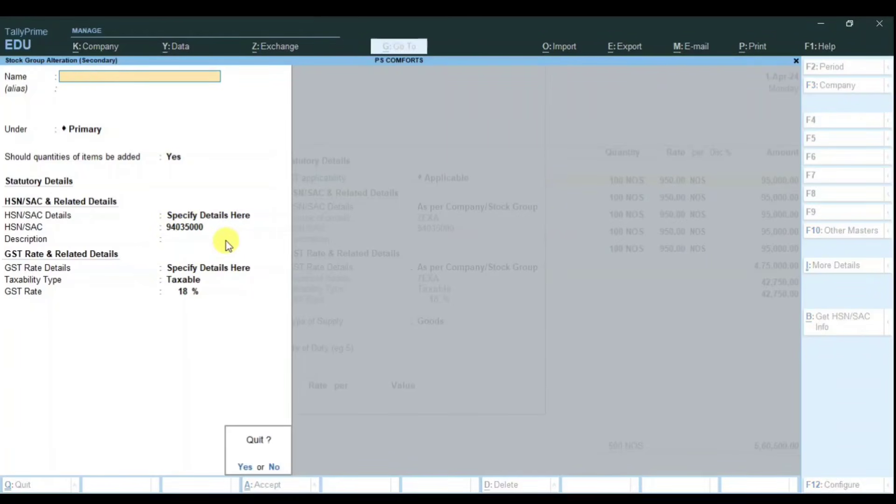
key(Return)
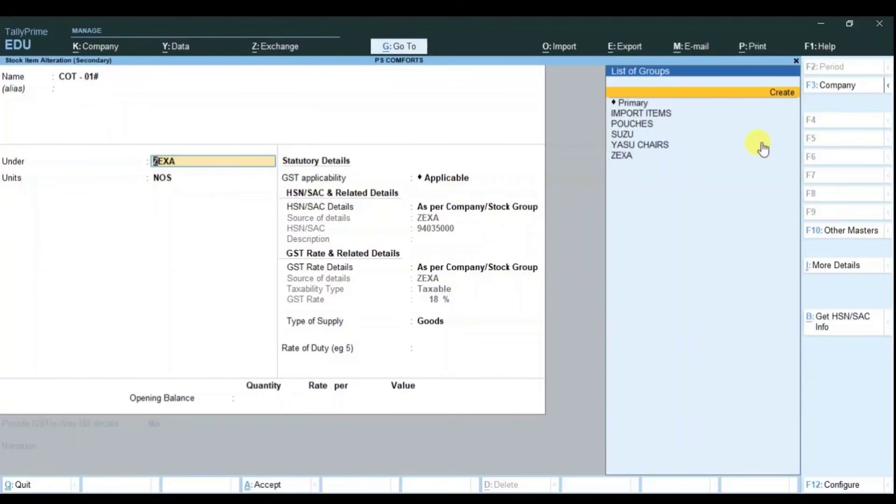
- Quit the COT - 01# item without saving, view its master details once more and return to the voucher
key(BackSpace)
key(Escape)
key(y)
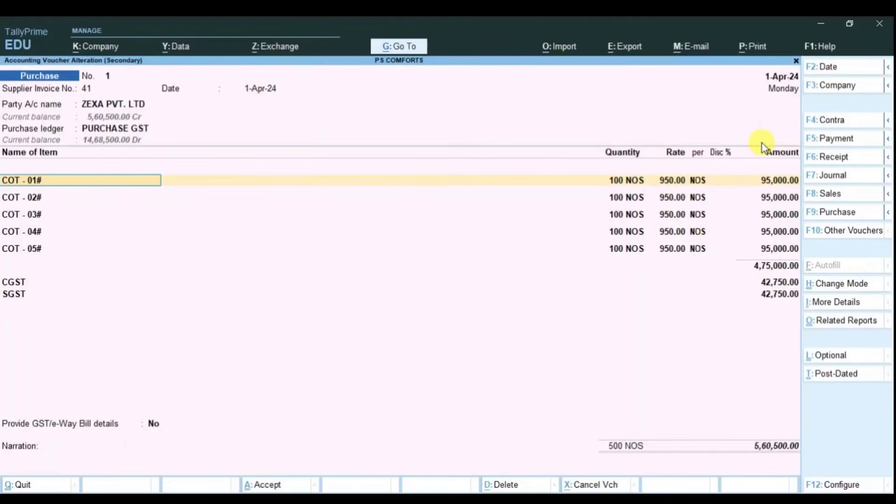
key(ctrl+Return)
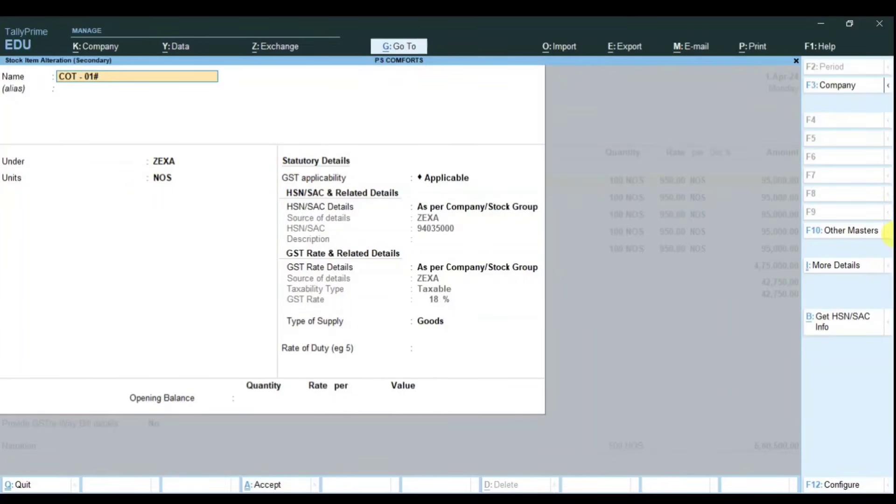
key(Escape)
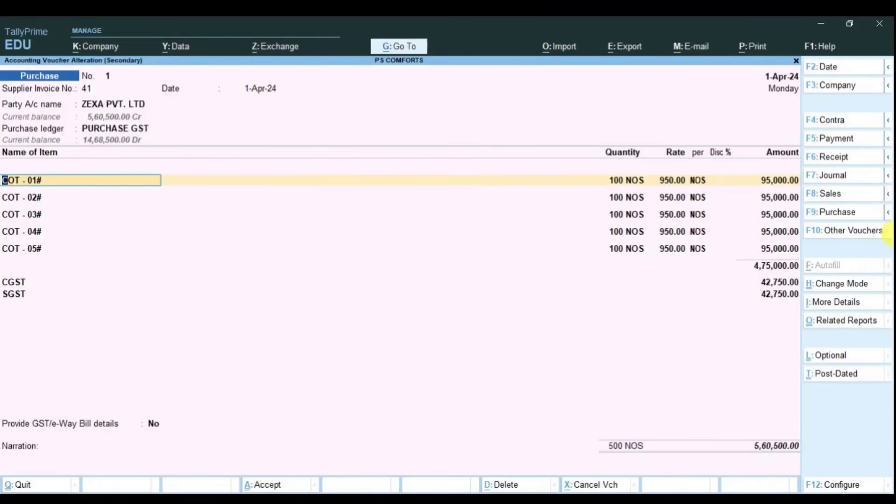
- Check the purchase ledger choices in the ZEXA PVT. LTD voucher and close it without saving
click(120, 135)
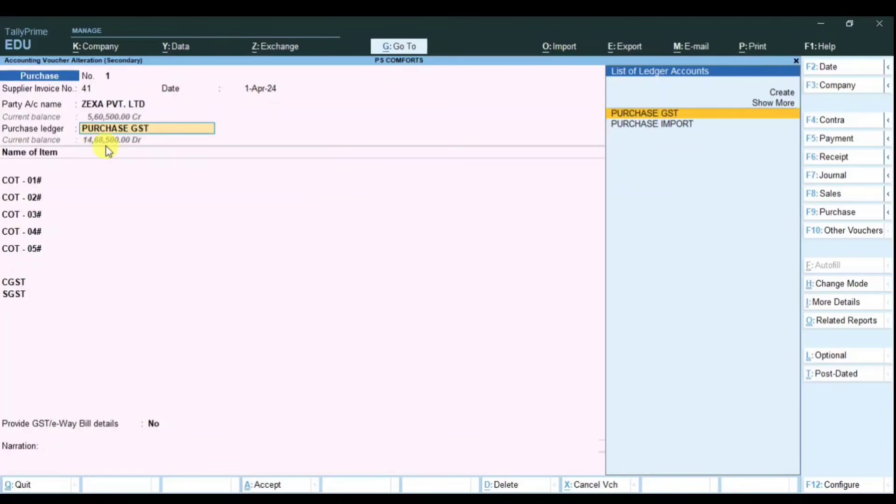
key(BackSpace)
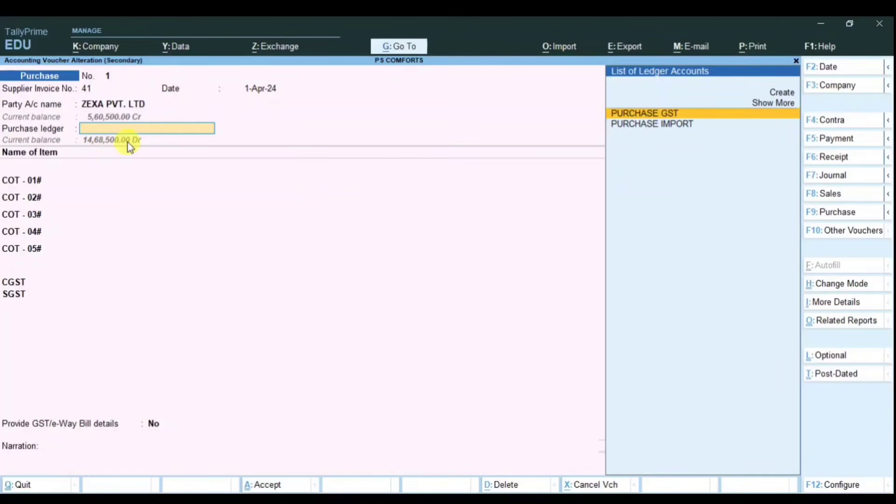
key(Escape)
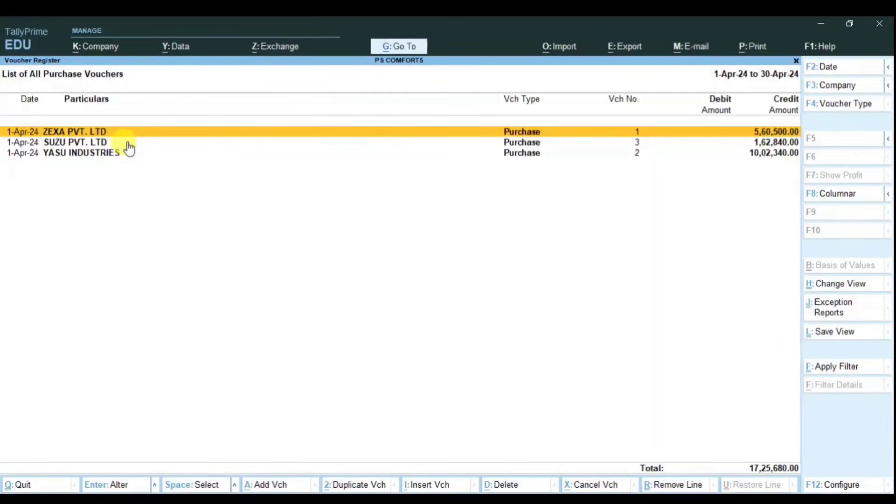
- View the purchase ledger used in the SUZU PVT. LTD and YASU INDUSTRIES vouchers, returning to the voucher list
click(127, 142)
click(126, 142)
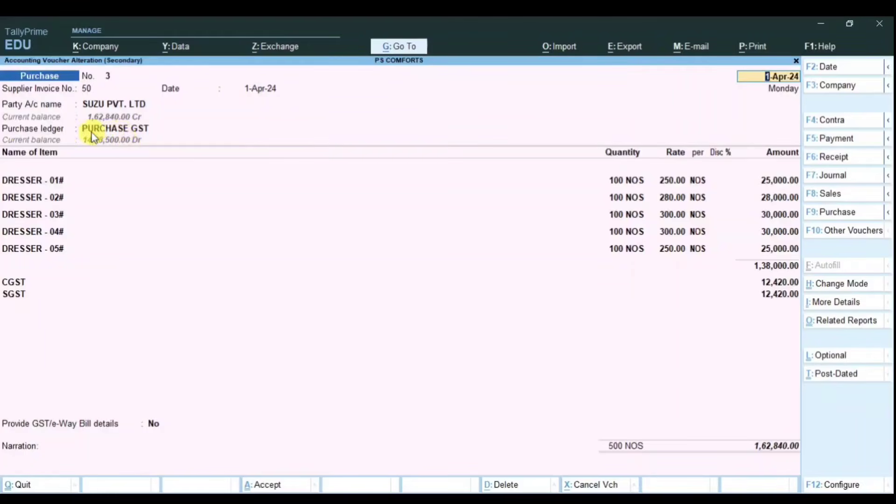
key(Escape)
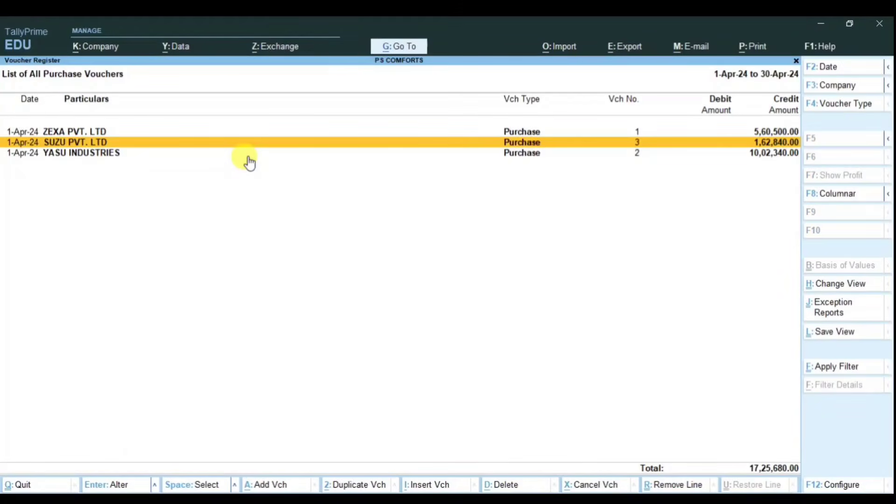
click(249, 158)
click(248, 157)
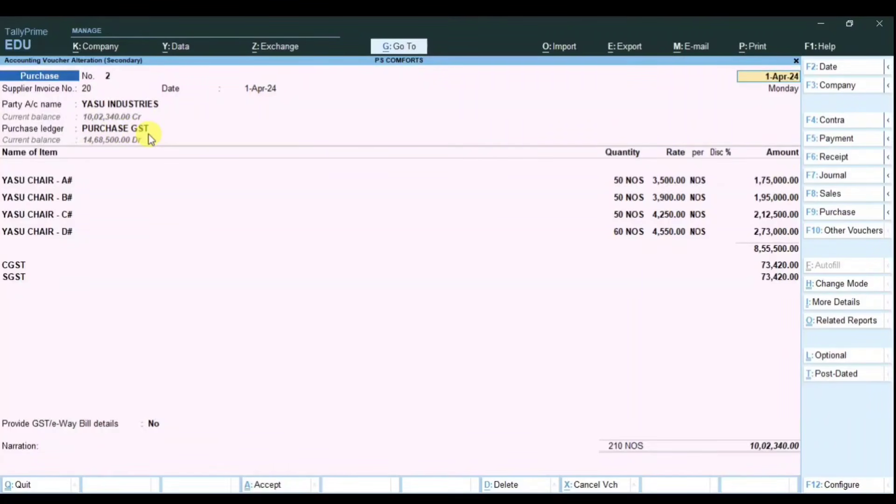
key(Escape)
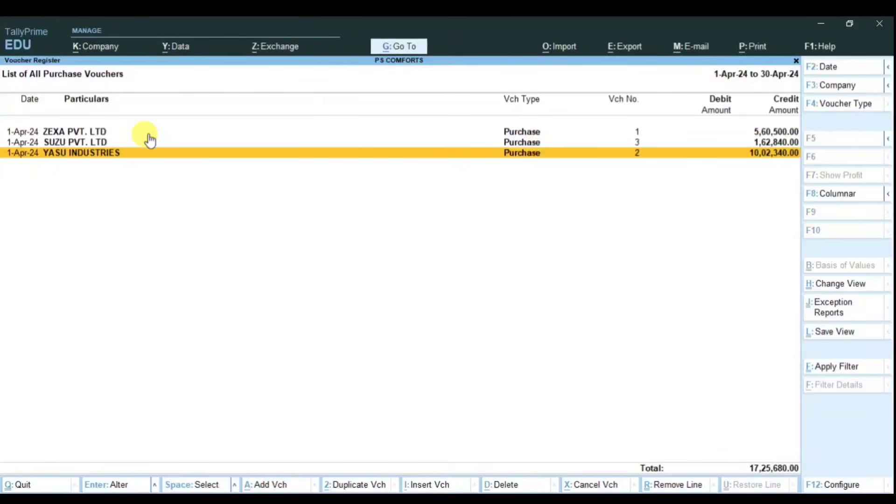
- Reopen the ZEXA PVT. LTD purchase voucher and start creating a new ledger for its purchase ledger
click(149, 135)
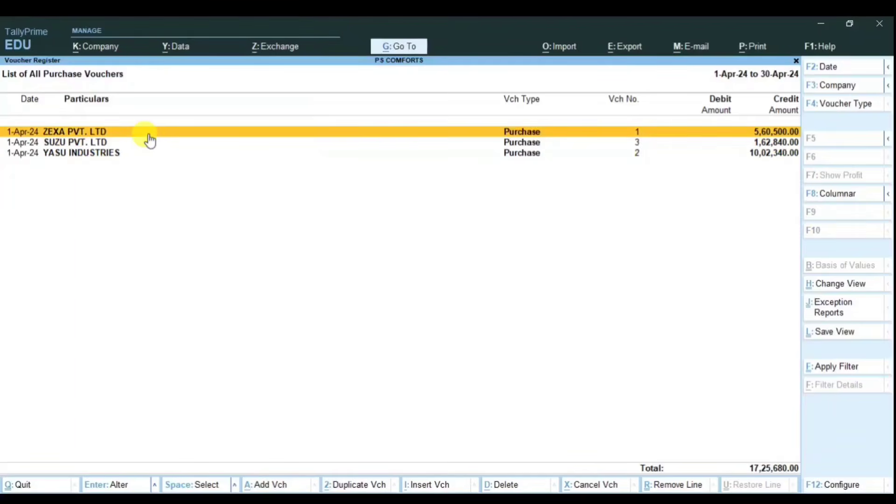
click(149, 140)
click(150, 133)
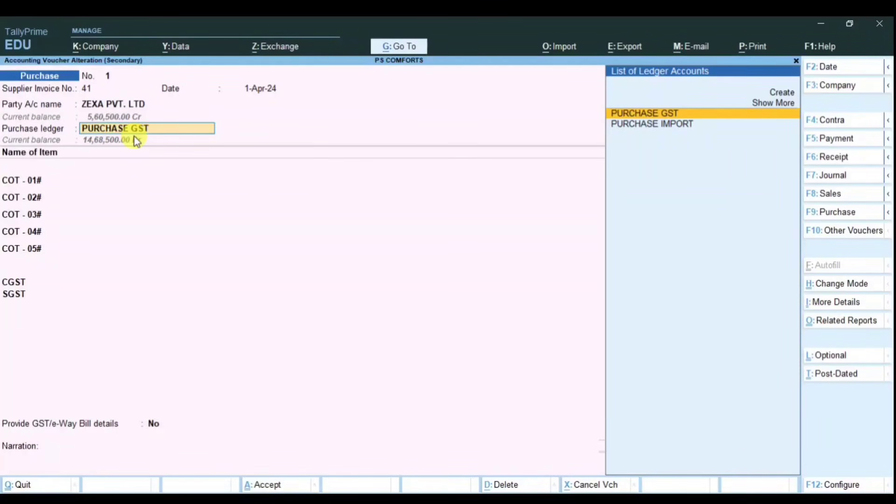
key(ctrl)
key(alt+c)
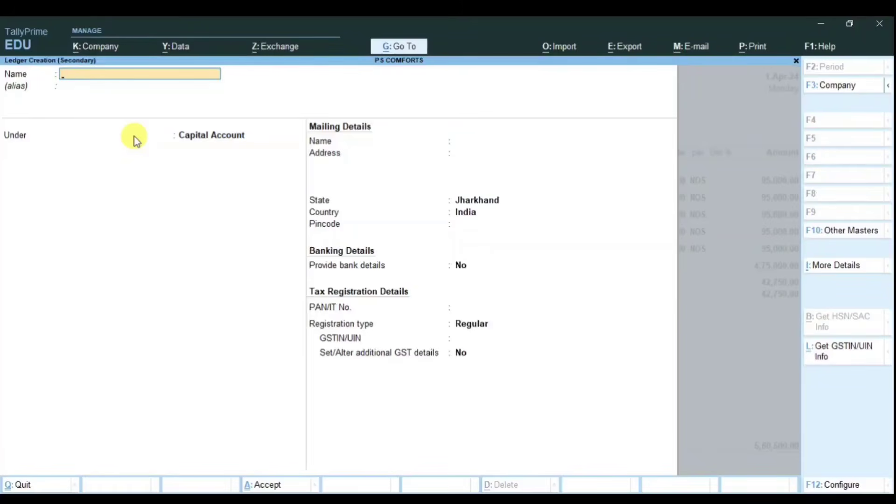
- Name the new ledger PURCHASE ZEXA and place it under Purchase Accounts
text(PURCHASE ZEXA)
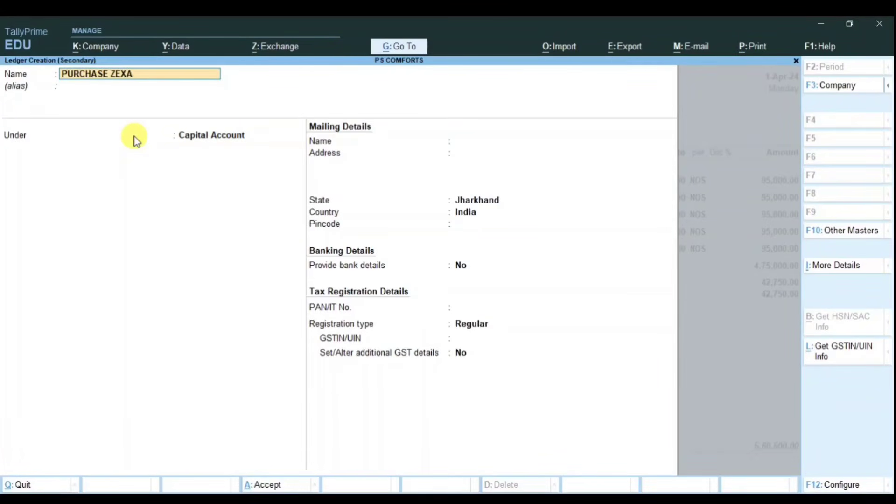
key(Return)
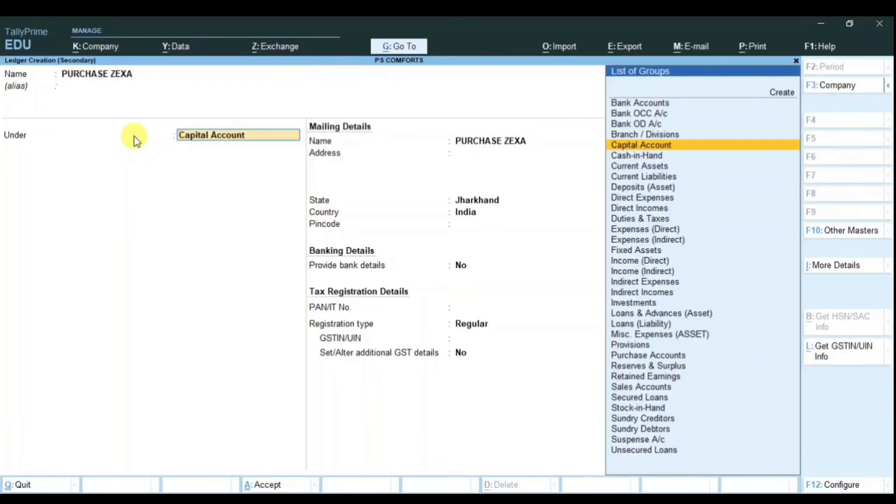
text(PURCH)
key(Return)
key(Return)
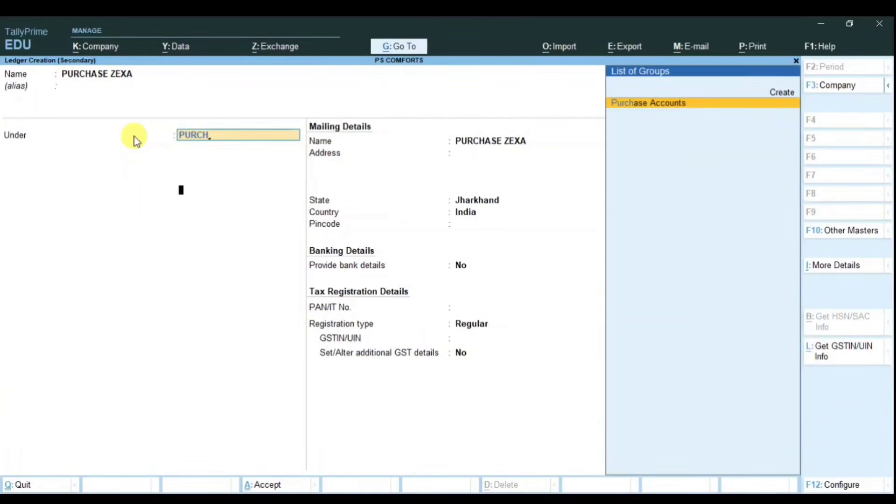
- Set the PURCHASE ZEXA ledger's type of supply to Goods, save it and apply it as the voucher's purchase ledger
key(Return)
key(Return)
key(Return)
key(Return)
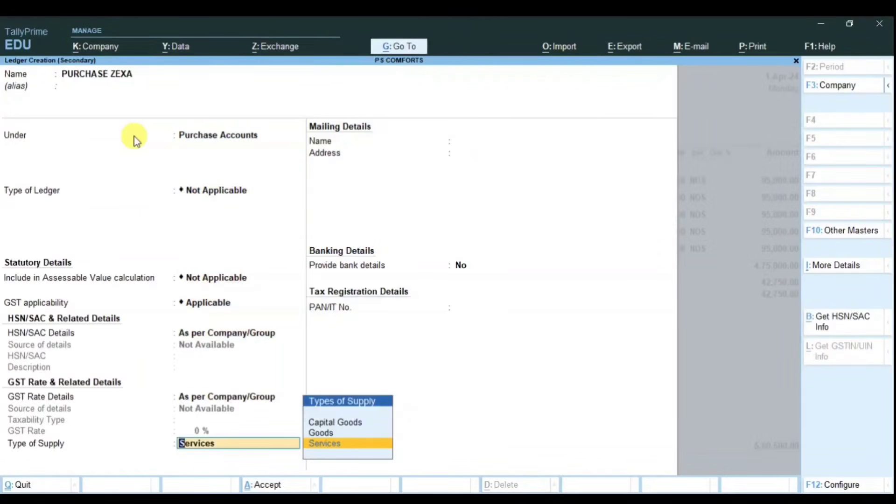
key(Up)
key(Return)
key(Return)
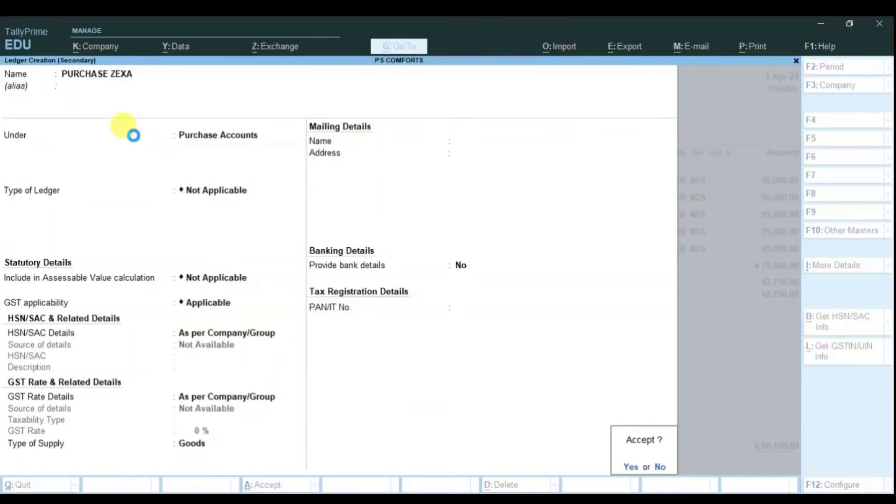
key(Return)
key(Return)
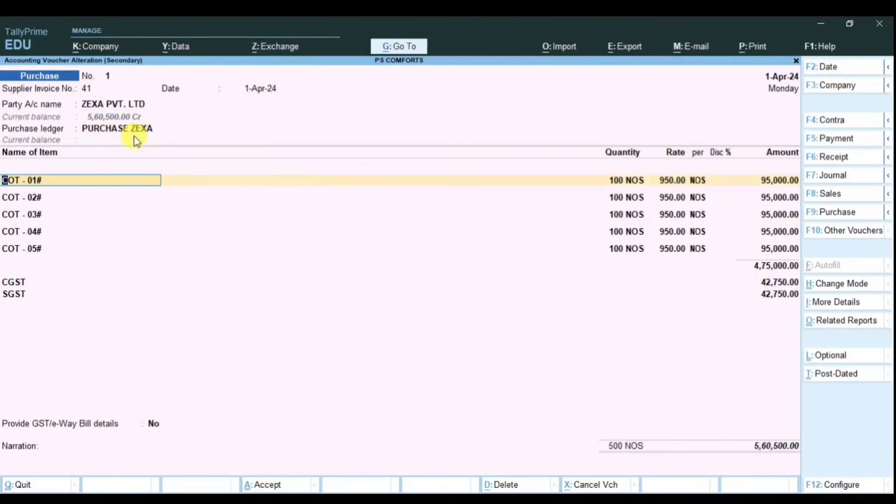
- Step through the ZEXA PVT. LTD voucher's first item entries and save the voucher with the PURCHASE ZEXA ledger
key(Return)
key(Return)
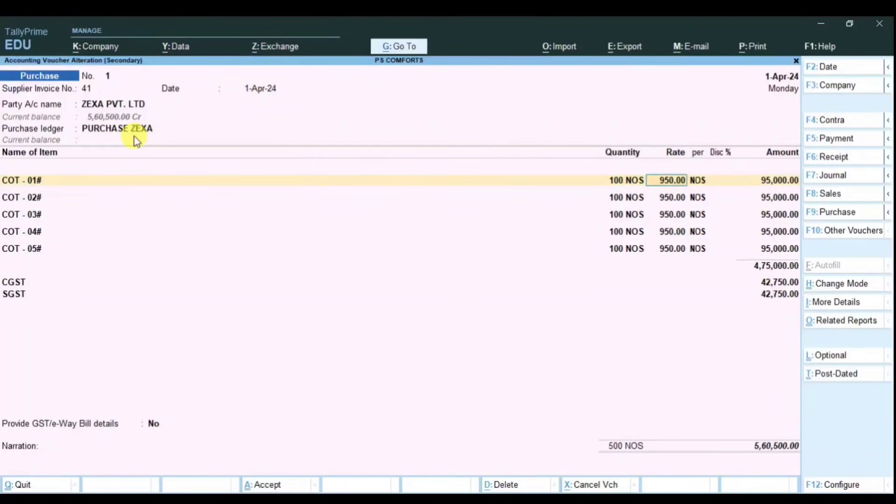
key(Return)
key(Return)
key(Return)
key(Return)
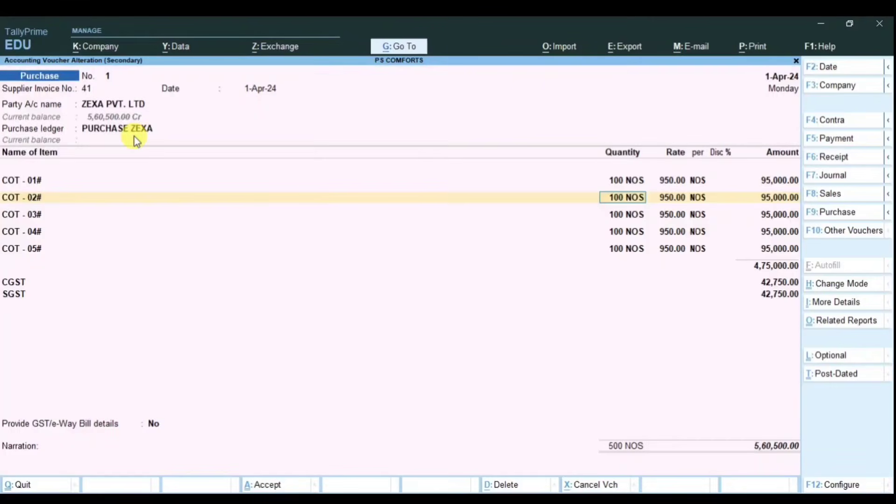
key(ctrl)
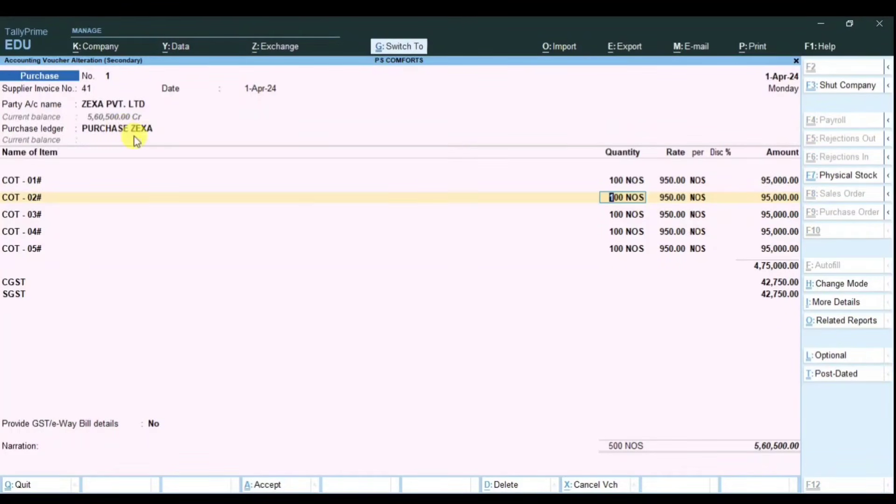
key(ctrl+a)
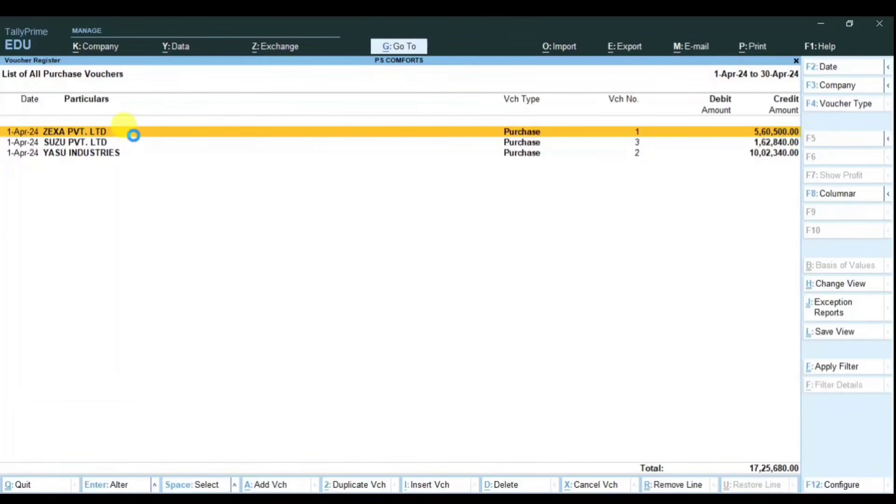
- Reopen the ZEXA PVT. LTD purchase voucher to check its purchase ledger, returning to the Gateway of Tally without saving
double_click(133, 132)
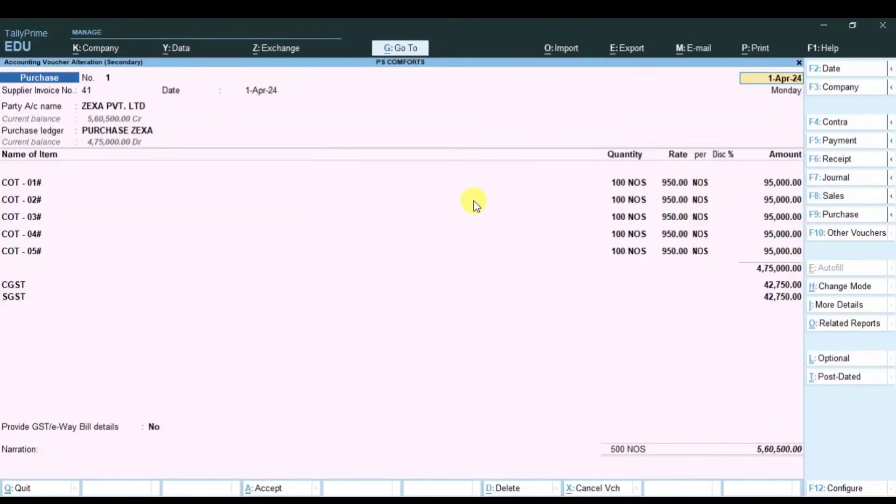
key(BackSpace)
key(Escape)
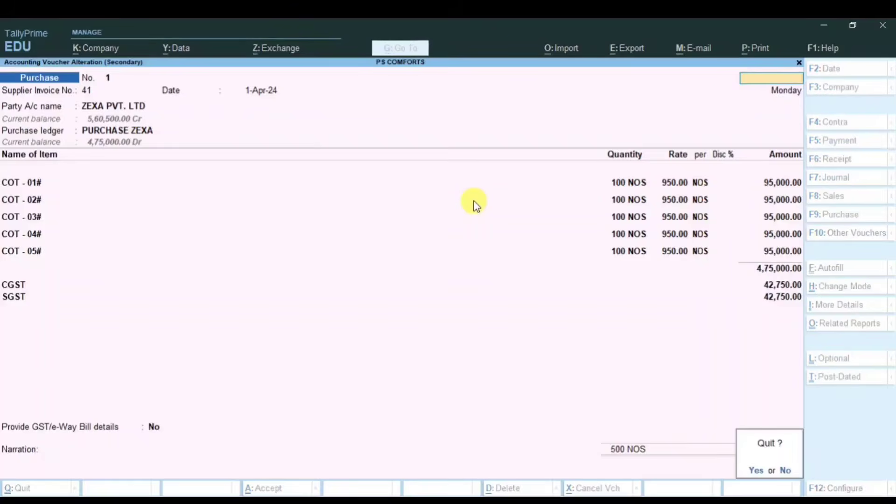
key(Return)
key(Escape)
key(Escape)
key(Escape)
key(Escape)
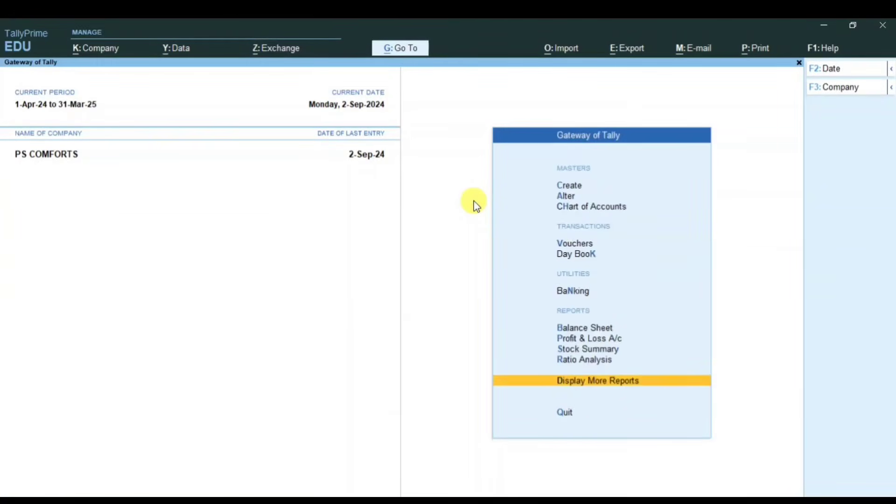
- Start a new purchase voucher with supplier invoice number 85 and ZEXA PVT. LTD as the party, accepting its receipt and party details
click(580, 246)
text(85)
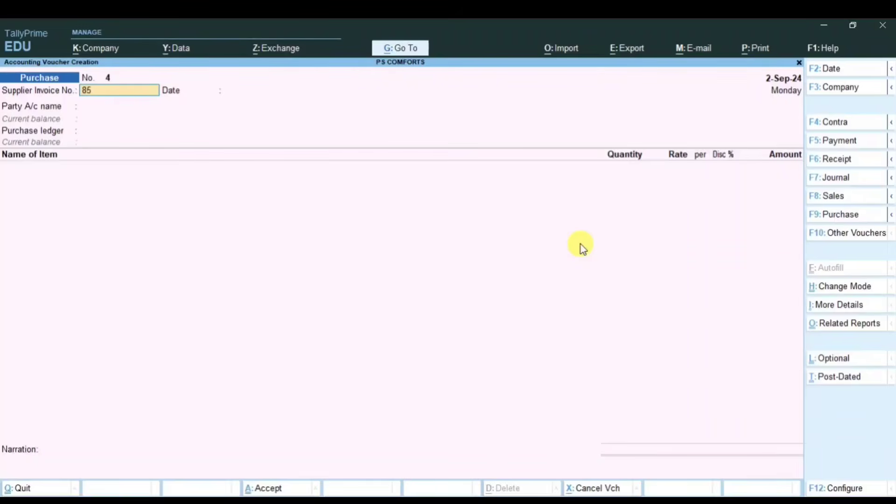
key(Return)
key(Return)
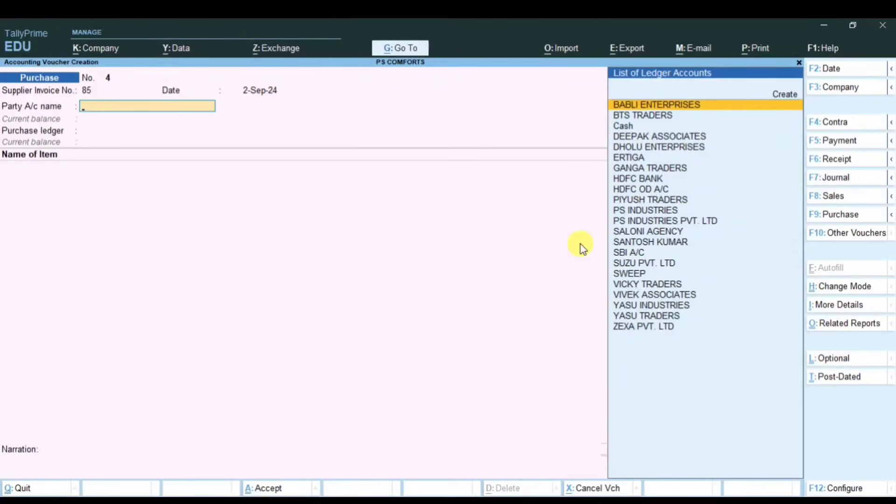
text(ZEX)
key(Return)
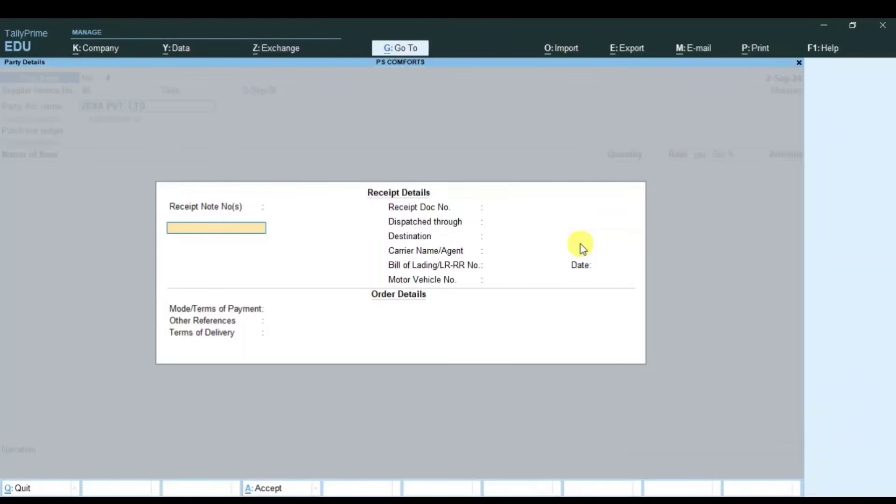
key(ctrl+a)
key(Return)
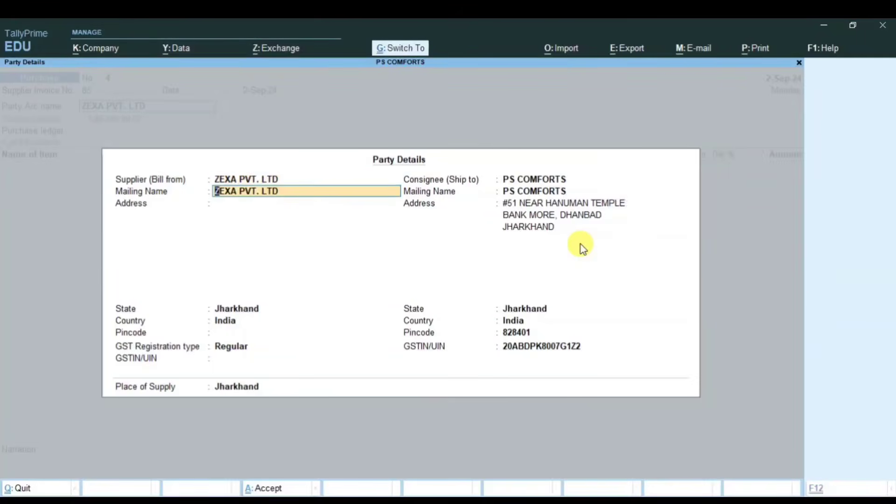
key(ctrl+a)
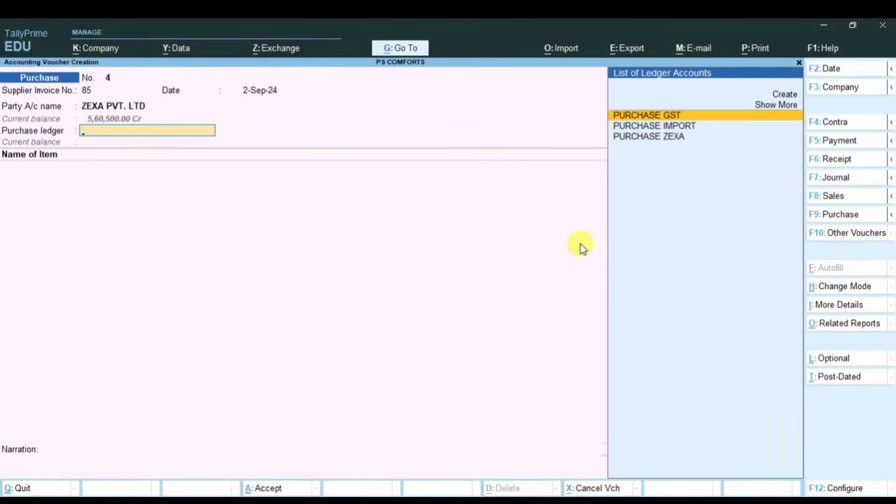
- Select PURCHASE ZEXA as the new voucher's purchase ledger
key(Down)
key(Down)
key(Return)
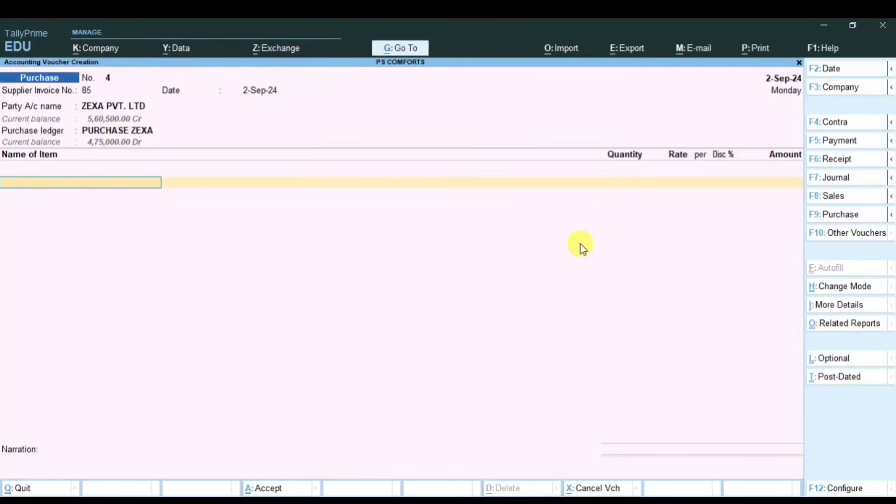
- Add the stock item COT - 03# with a quantity of 100 NOS at a rate of 950.00
text(COT)
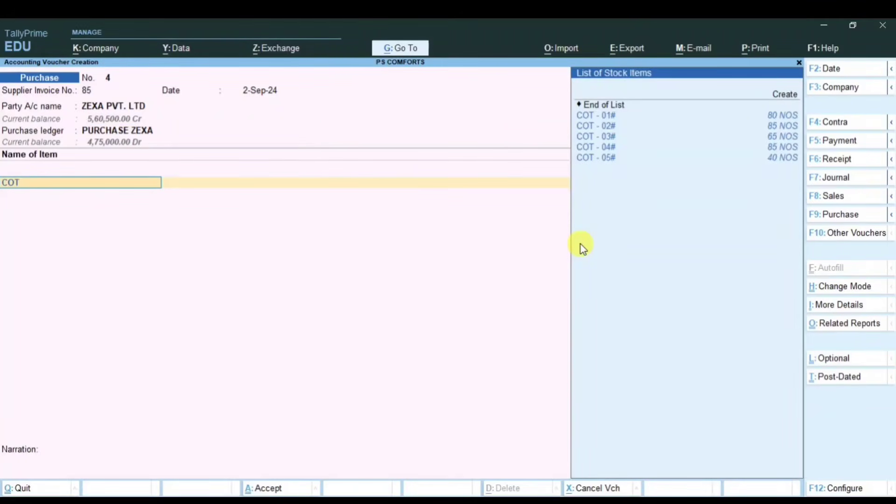
key(Down)
key(Down)
key(Down)
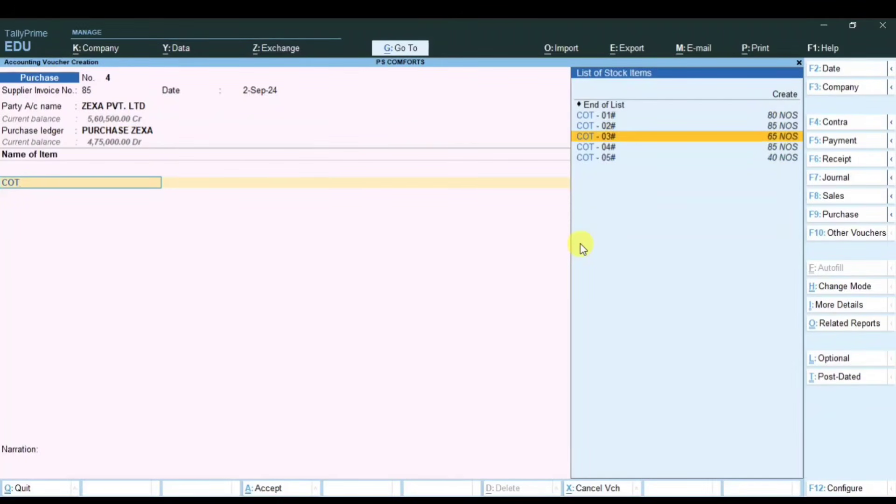
key(Return)
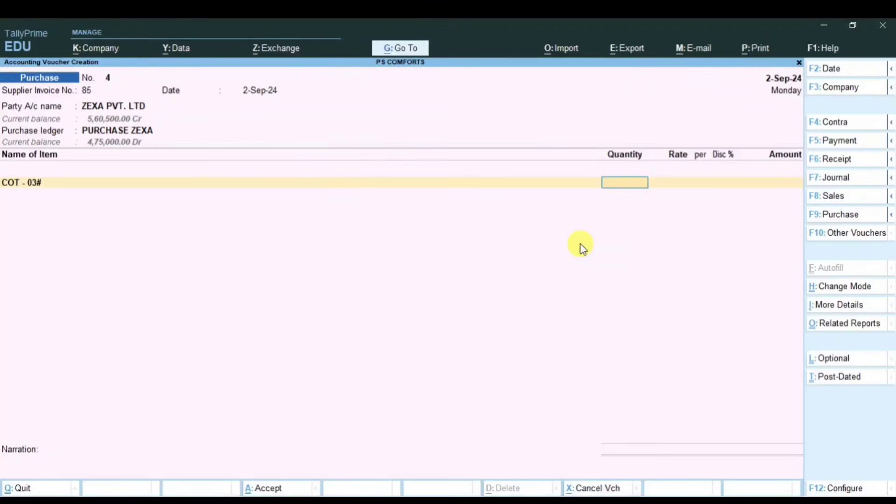
text(100)
key(Return)
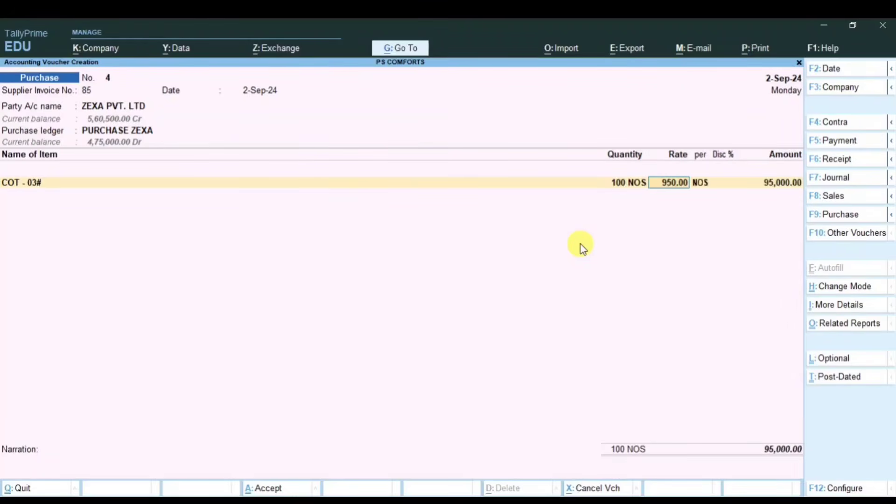
key(Return)
key(Return)
key(Return)
key(Return)
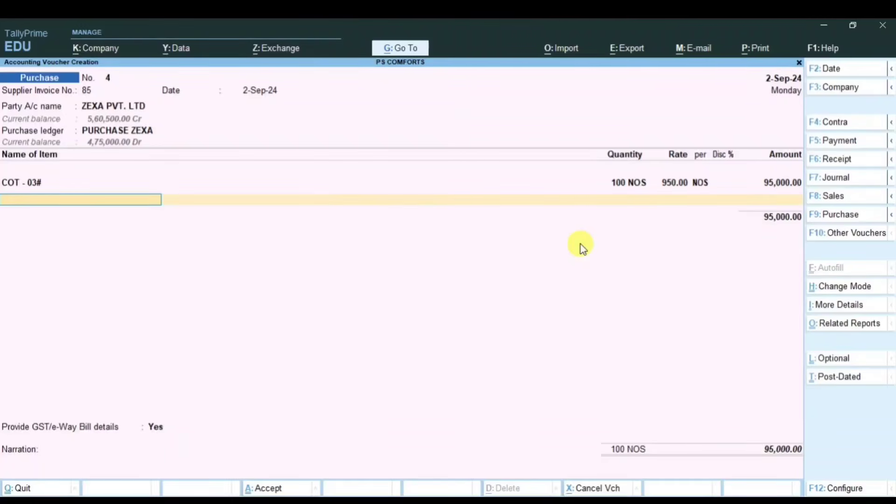
- Add the CGST and SGST ledgers below the item and save the purchase voucher
key(Return)
text(CGS)
key(Return)
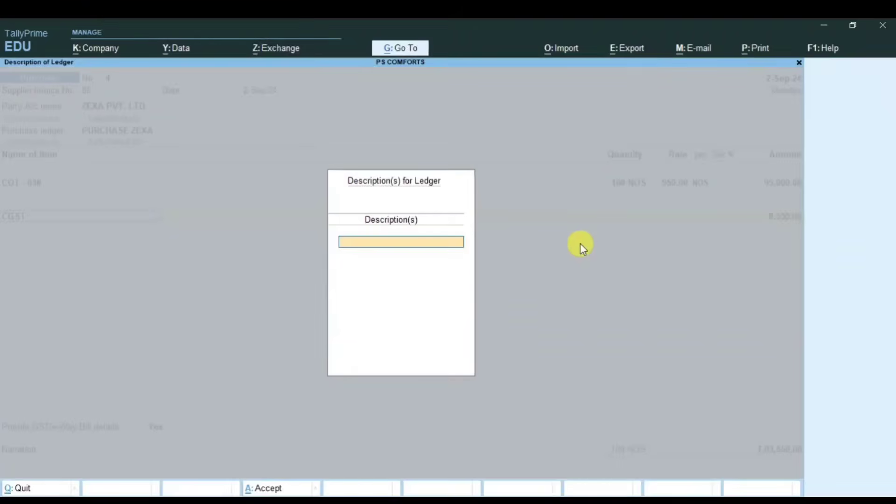
key(Return)
key(Return)
text(SGS)
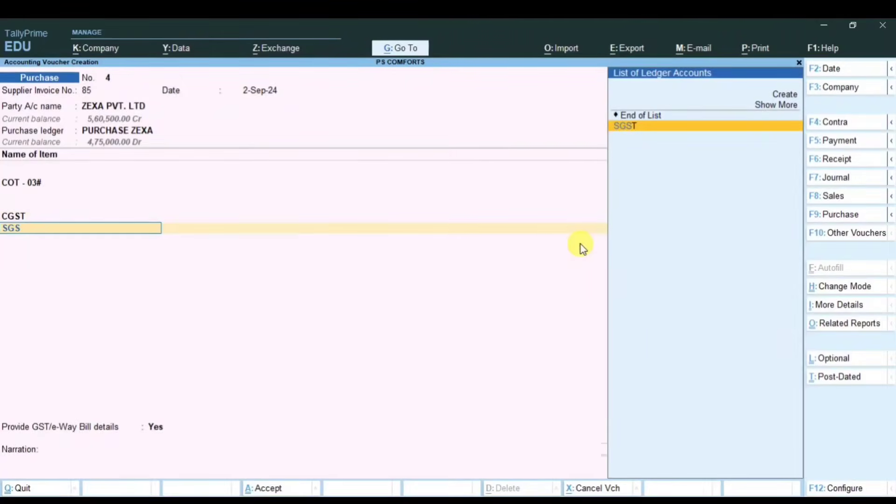
key(Return)
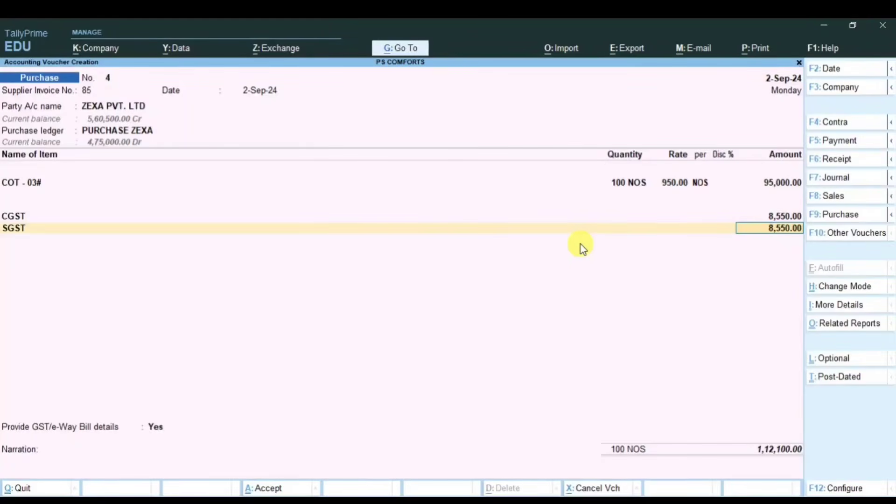
key(ctrl+a)
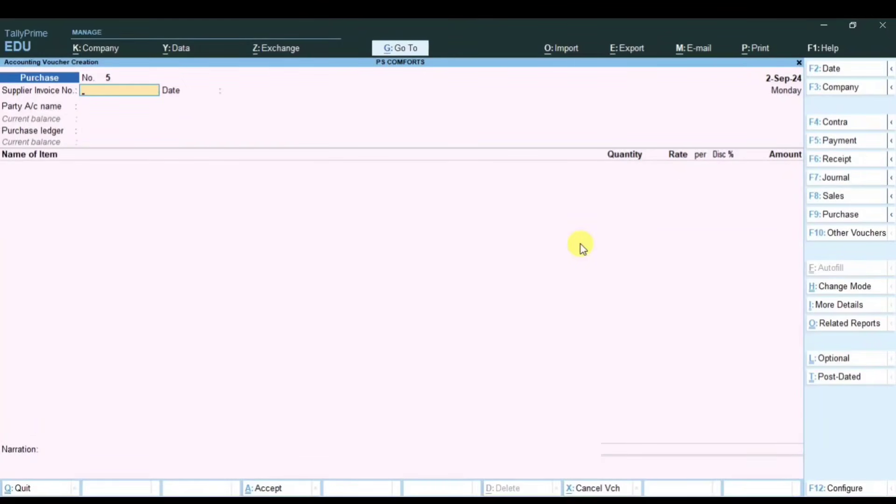
- Leave voucher entry and display the ledger vouchers of PURCHASE ZEXA from the account books
key(Escape)
key(d)
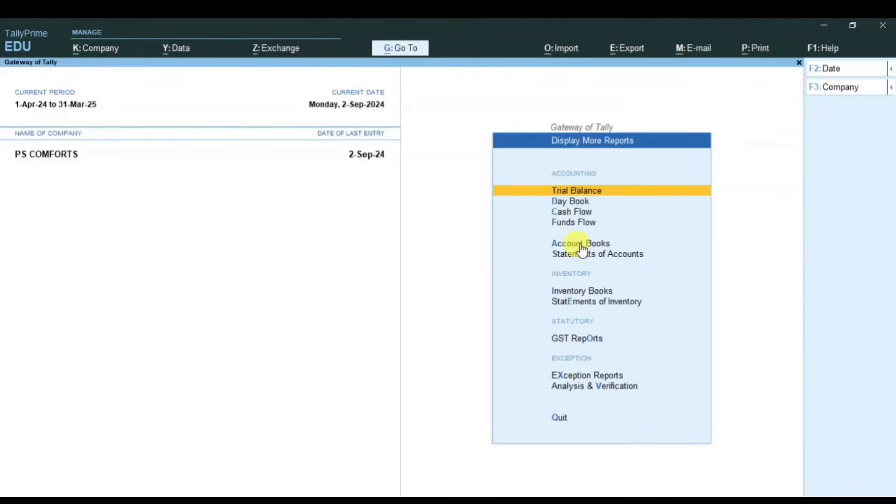
key(a)
key(l)
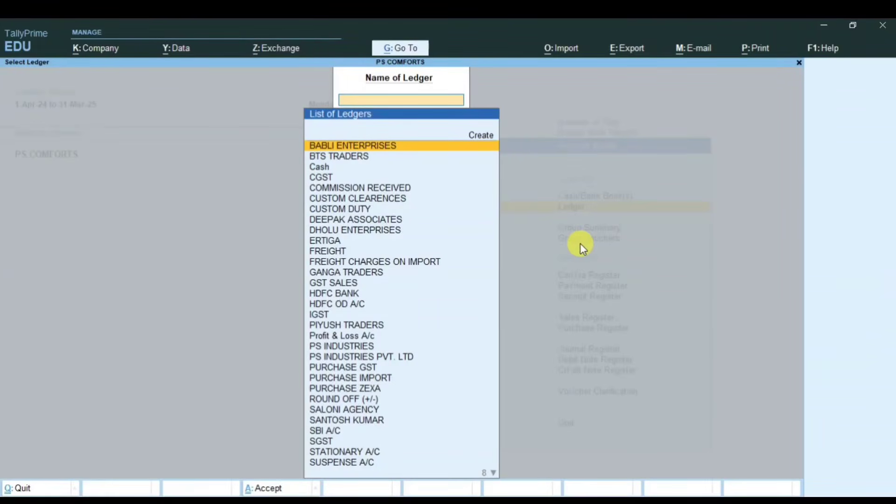
text(ZEXA)
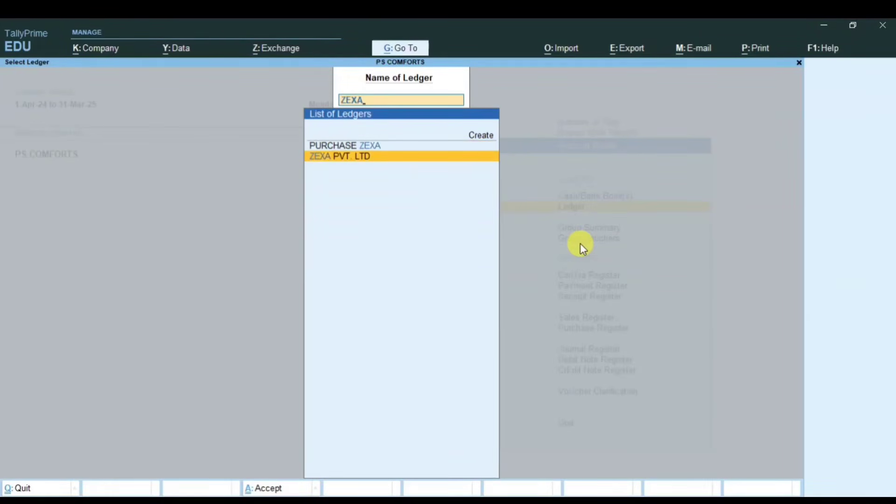
key(Up)
key(Return)
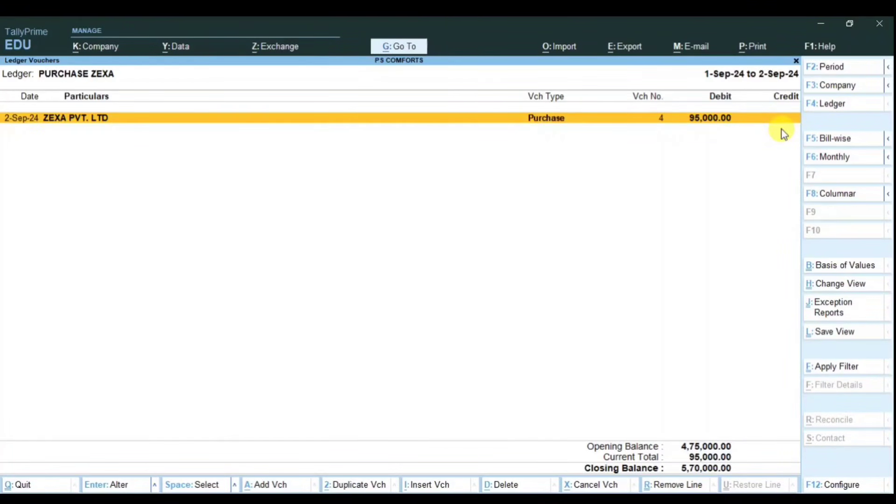
- Set the PURCHASE ZEXA ledger report's period to start from 1-Apr-24
key(F2)
text(Apr)
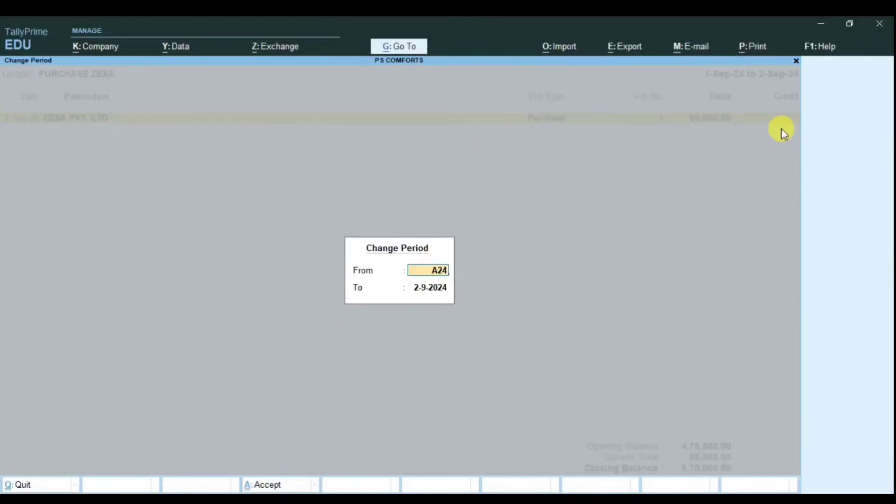
key(Return)
key(Return)
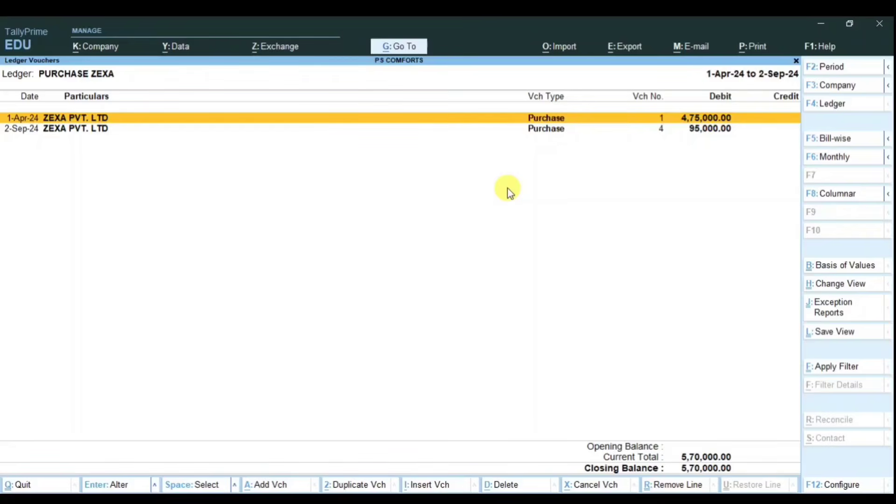
- Close the ledger report and display the Purchase Register
key(Escape)
key(Escape)
key(Escape)
key(Escape)
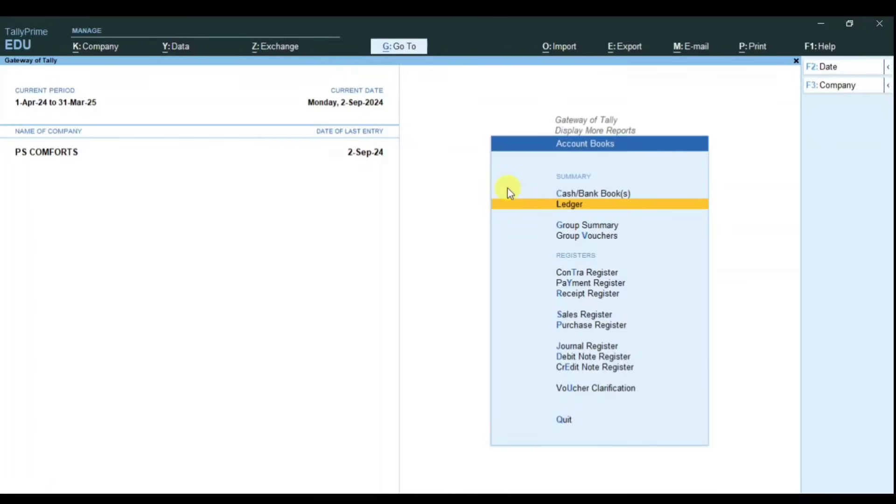
key(Escape)
key(Return)
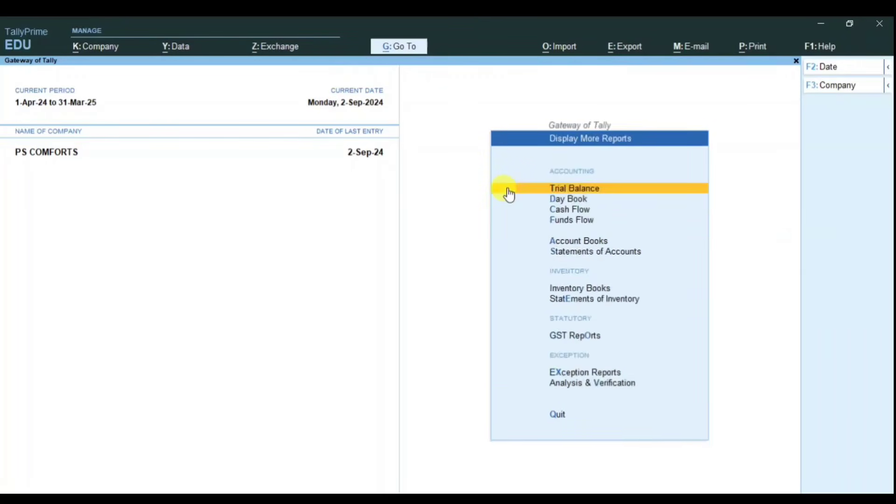
key(a)
key(p)
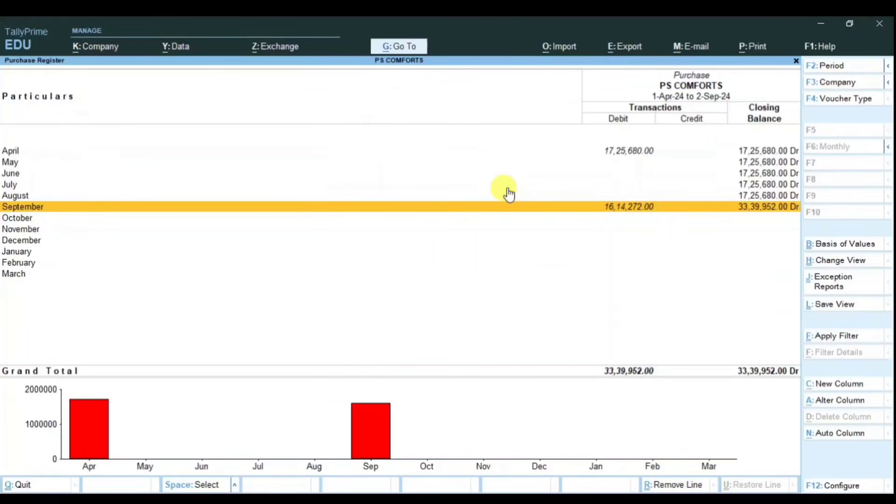
- List April's purchase vouchers and open the SUZU PVT. LTD voucher for alteration
key(Up)
key(Up)
key(Up)
key(Up)
key(Up)
key(Return)
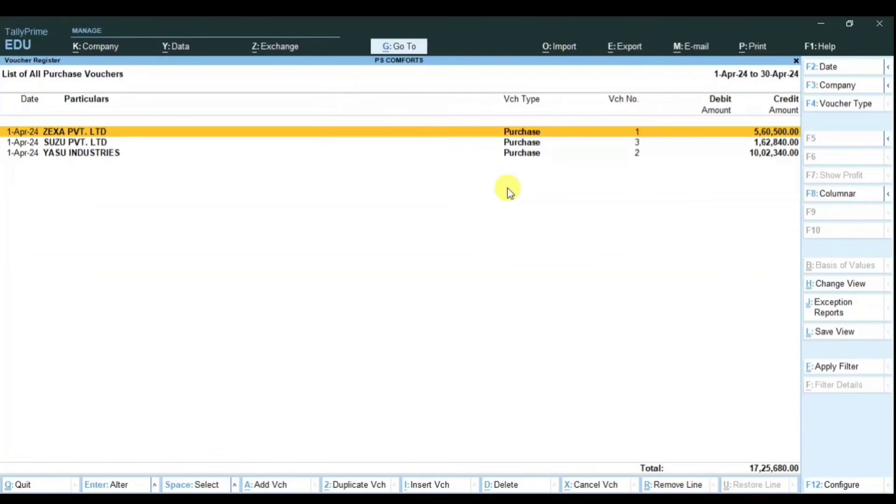
key(Down)
key(Return)
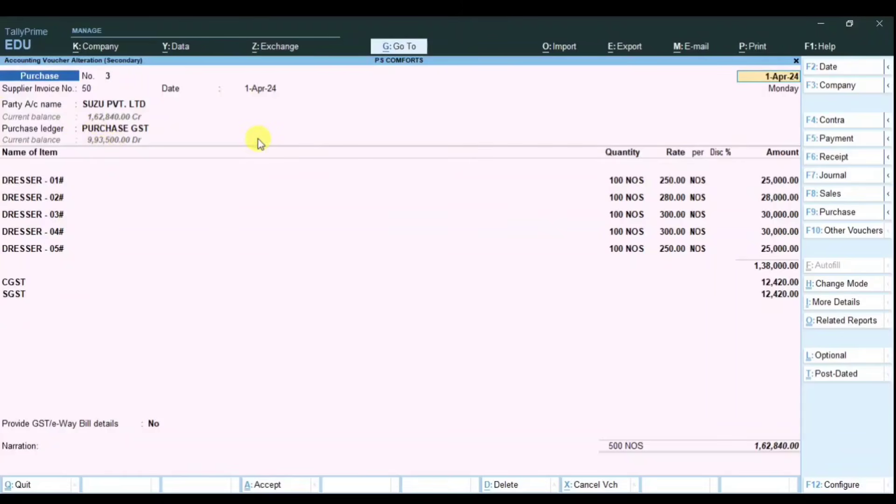
- Start a new ledger named PURCHASE SUZU for the purchase ledger of the SUZU PVT. LTD voucher
click(141, 128)
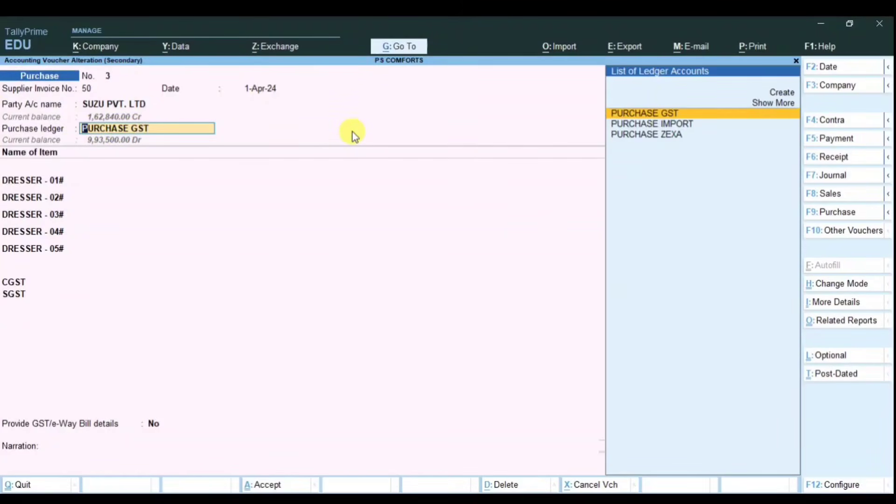
key(Up)
key(Up)
key(Return)
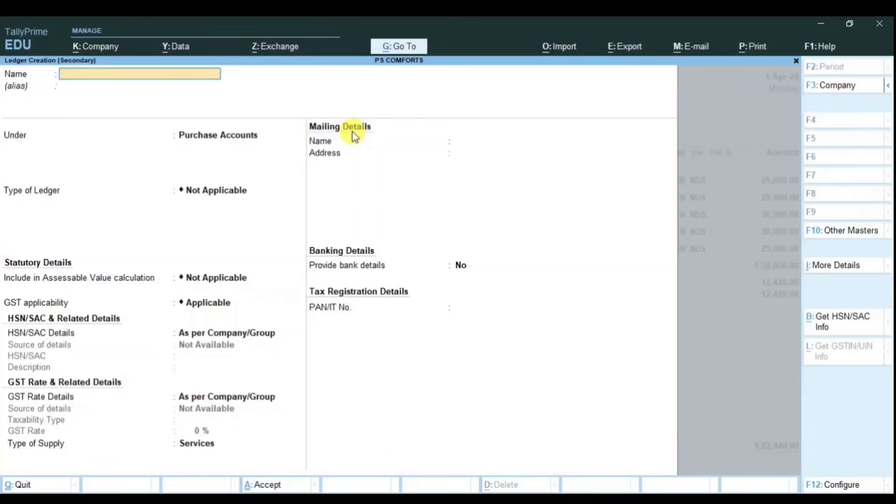
text(PURCHASE SUZU)
key(Return)
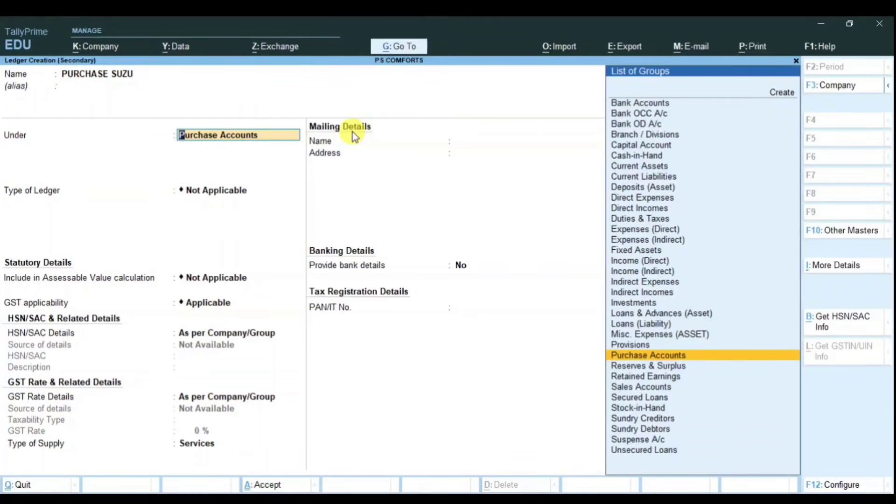
- Keep PURCHASE SUZU under Purchase Accounts with supply type Goods, and save both the ledger and the voucher
key(Return)
key(Return)
key(Return)
key(Return)
key(Return)
key(Return)
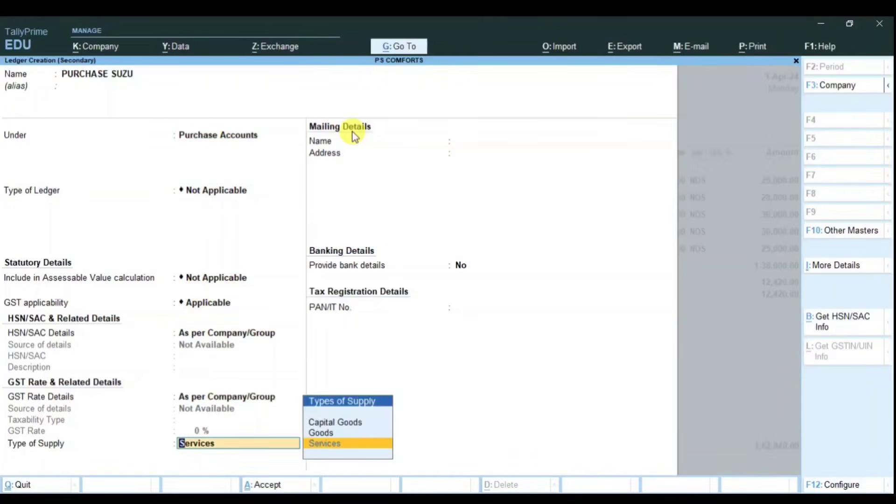
key(Up)
key(Return)
key(Return)
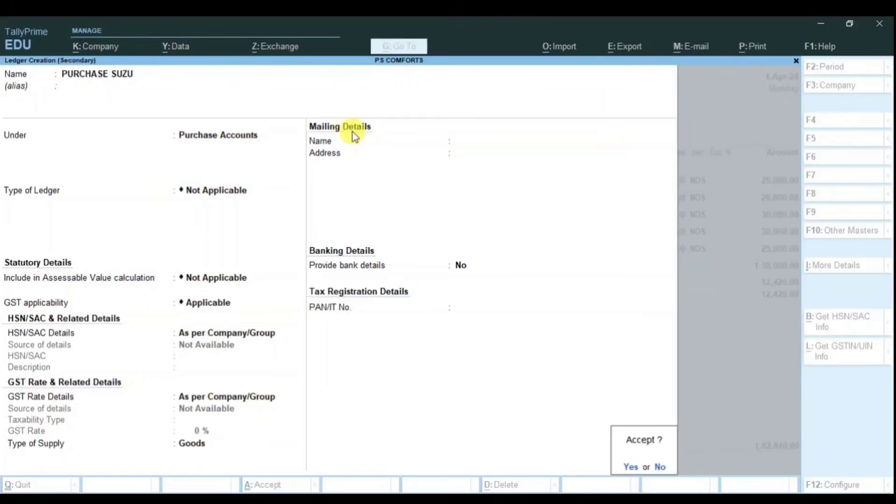
key(Return)
key(ctrl)
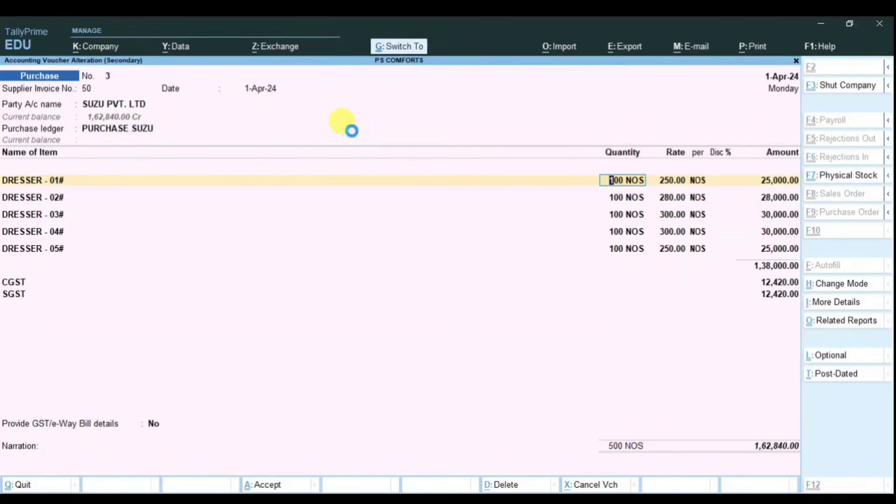
key(ctrl+a)
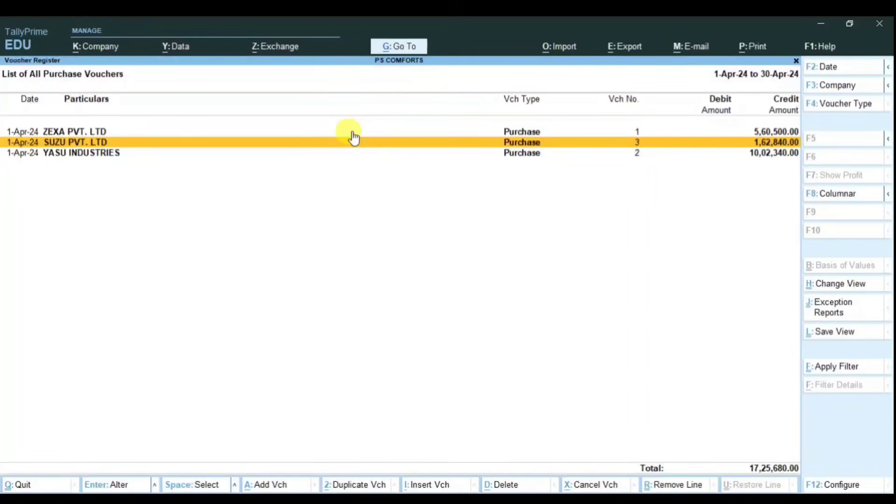
- Reopen the SUZU PVT. LTD purchase voucher to check its purchase ledger, and close it without changes
key(Return)
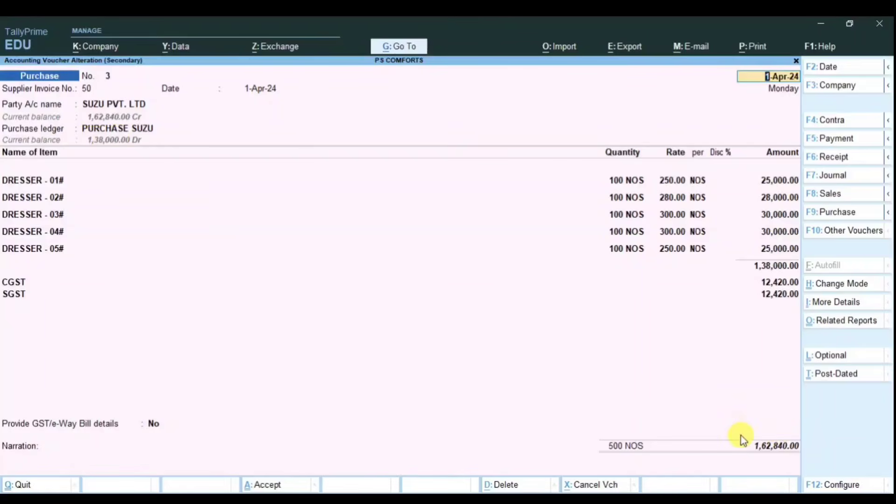
key(BackSpace)
key(Escape)
key(Return)
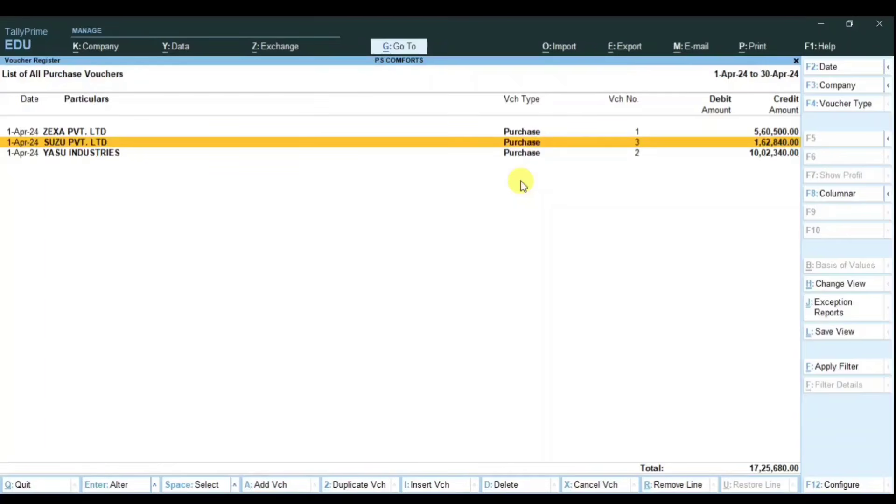
- Open the YASU INDUSTRIES purchase voucher and start a new purchase ledger named PURCHASE YASU for it
key(Down)
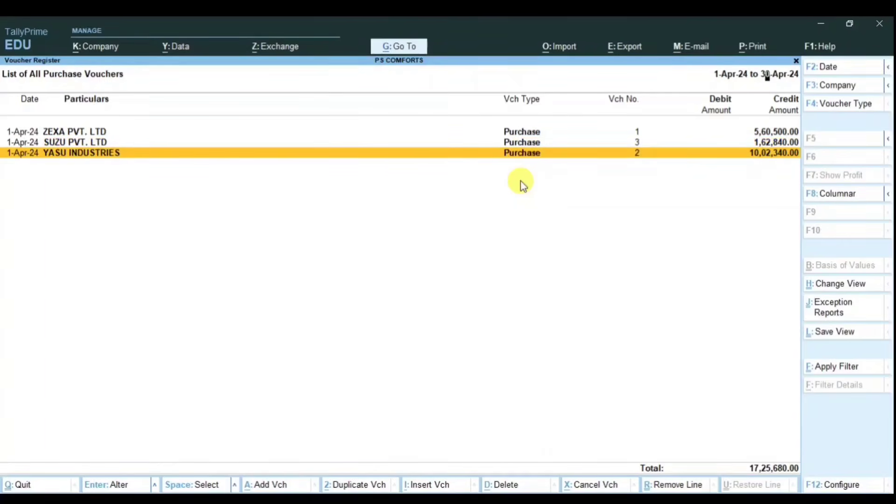
key(Return)
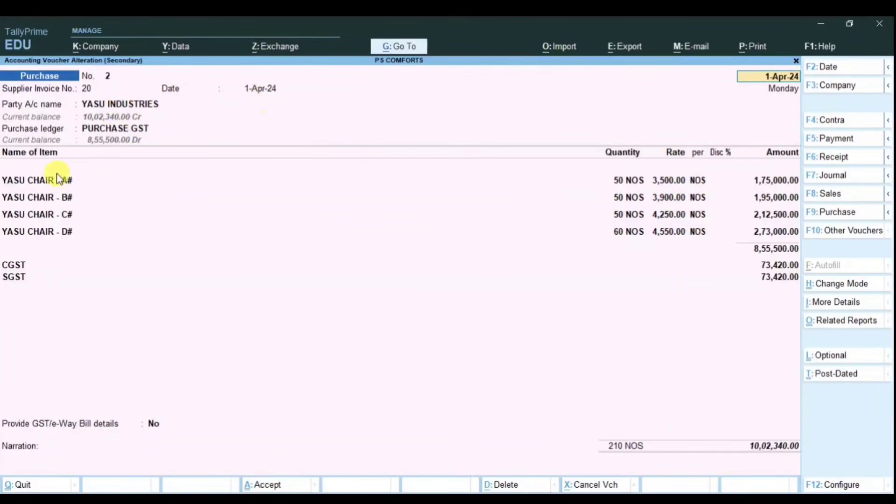
click(133, 130)
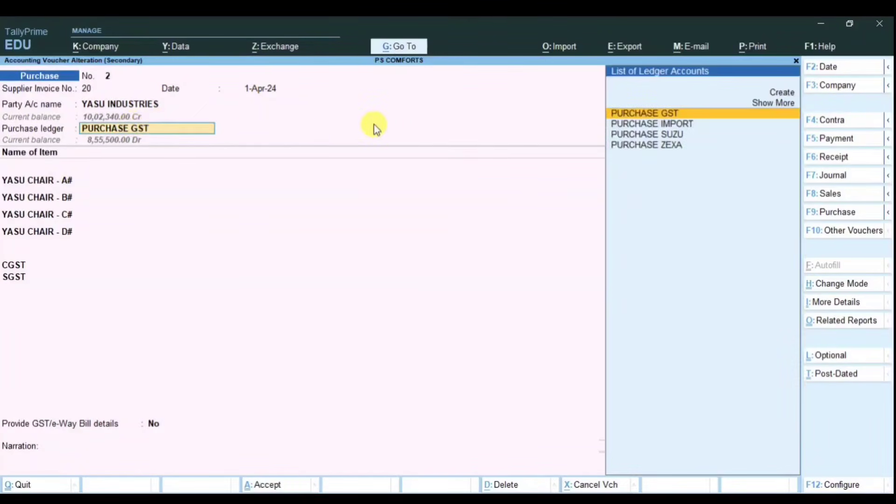
key(Up)
key(Return)
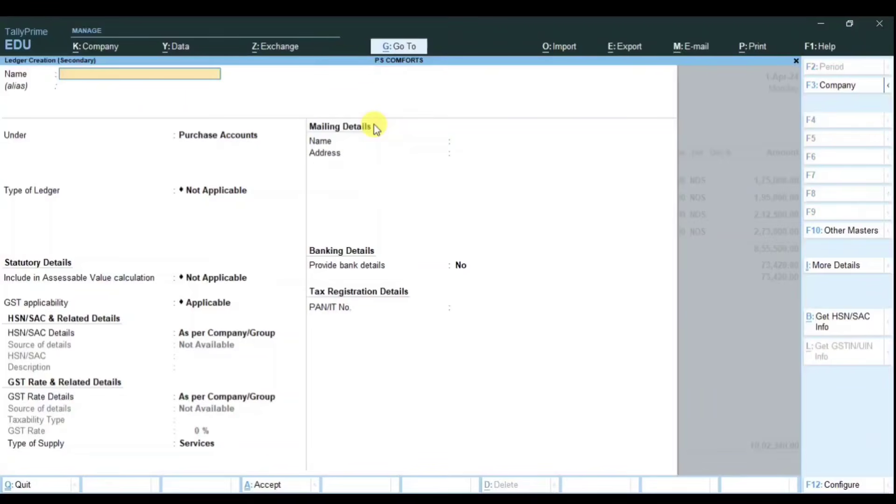
text(PURCHASE YASU)
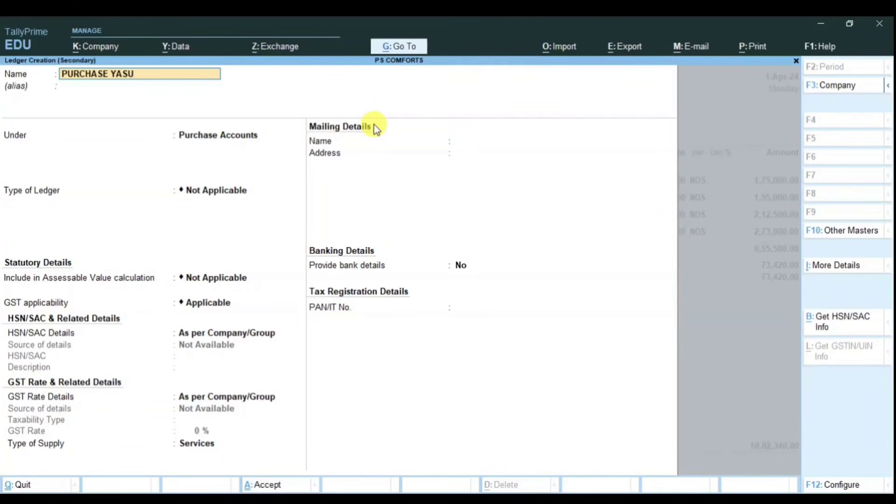
- Keep PURCHASE YASU under Purchase Accounts with supply type Goods, and save both the ledger and the voucher
key(Return)
key(Return)
key(Return)
key(Return)
key(Return)
key(Return)
key(Return)
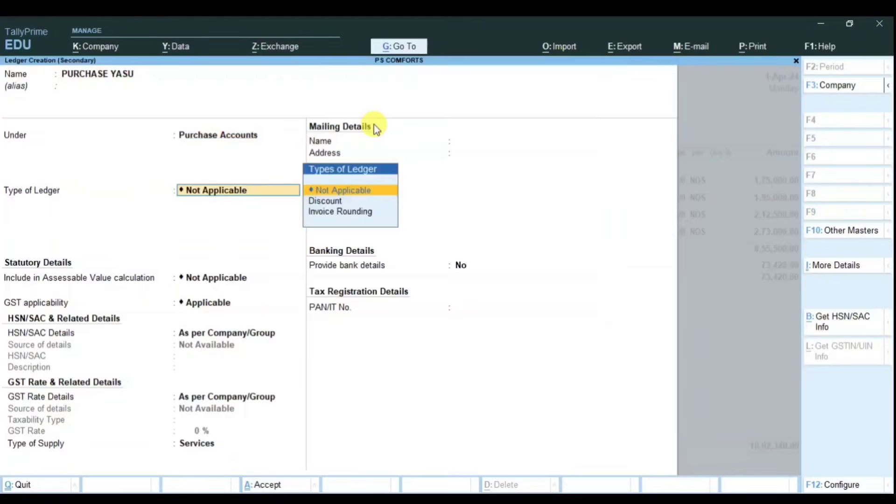
key(Up)
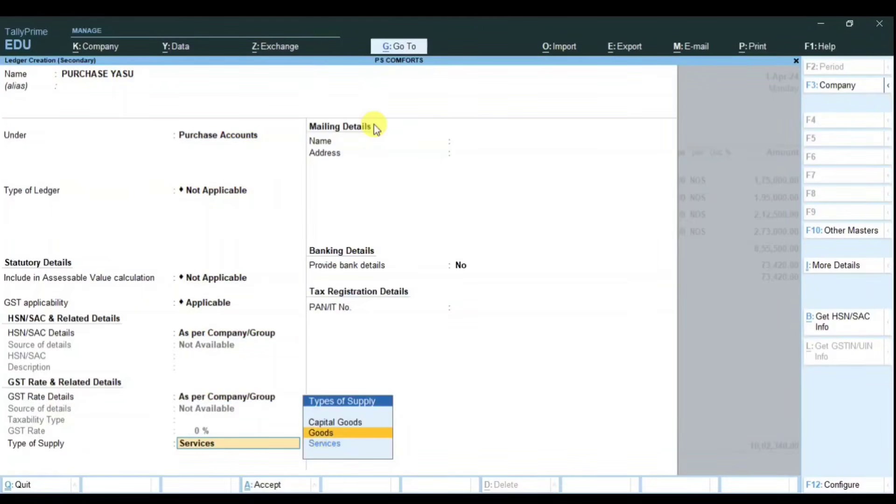
key(Return)
key(Return)
key(Return)
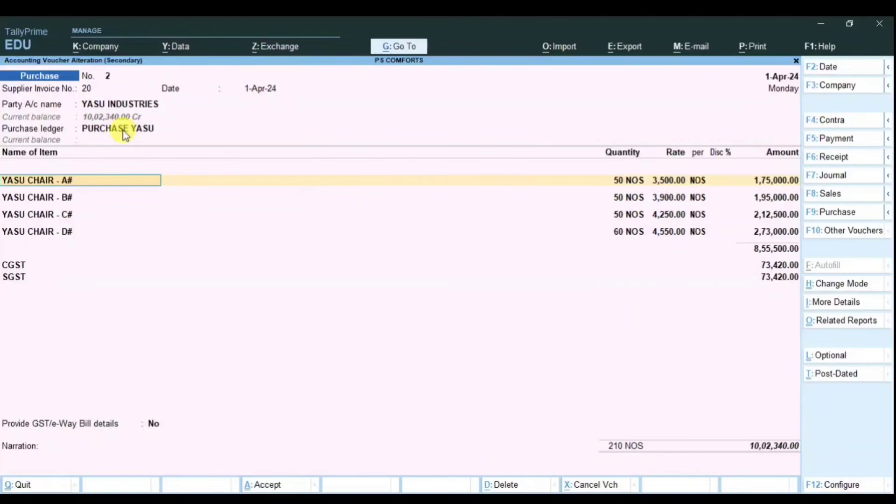
key(ctrl)
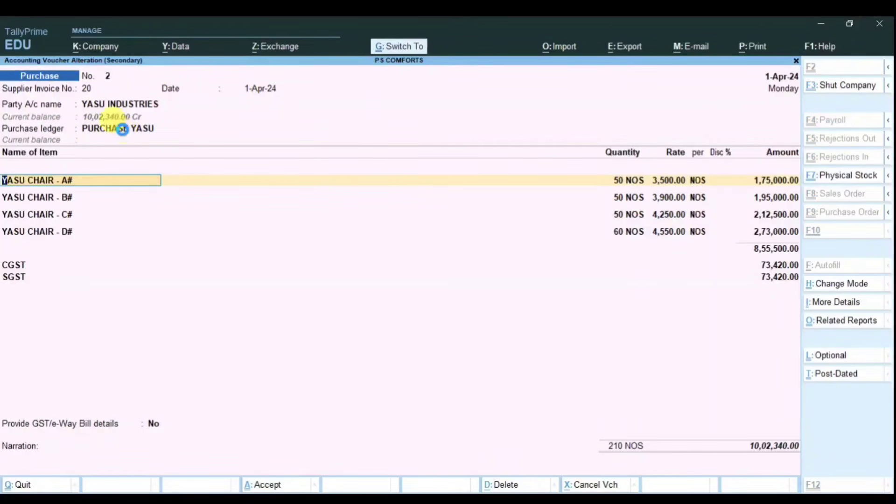
key(ctrl+a)
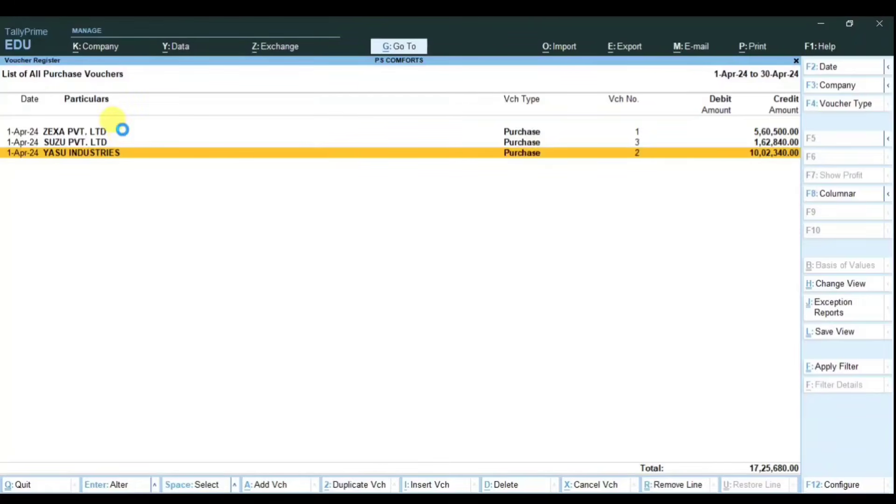
- Check the purchase ledger in the saved YASU INDUSTRIES voucher and return to the Gateway of Tally
key(Return)
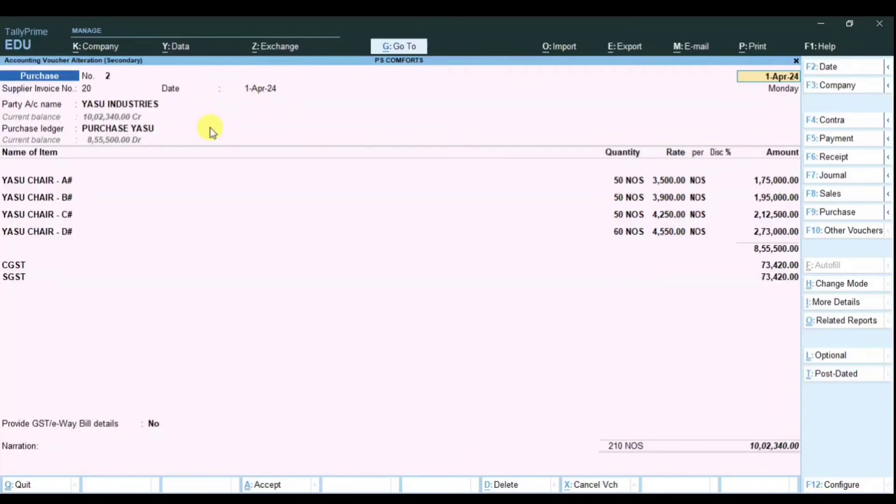
key(Escape)
key(y)
key(Escape)
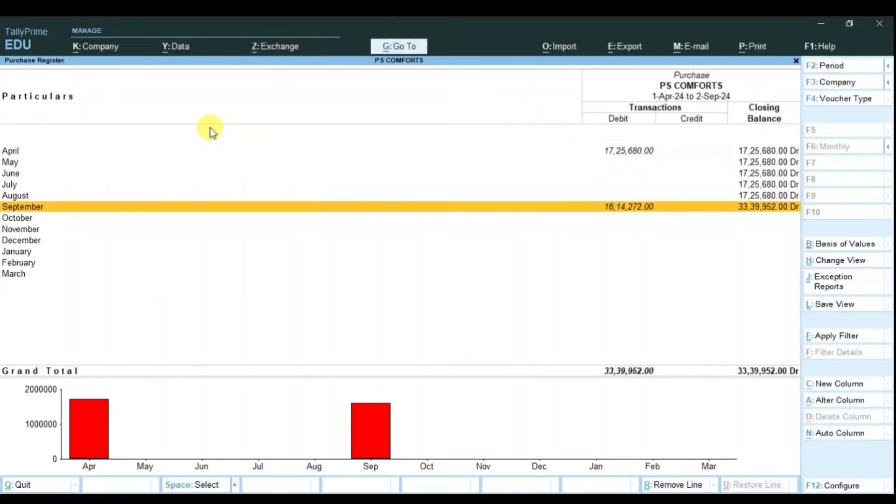
key(Escape)
key(Escape)
key(Escape)
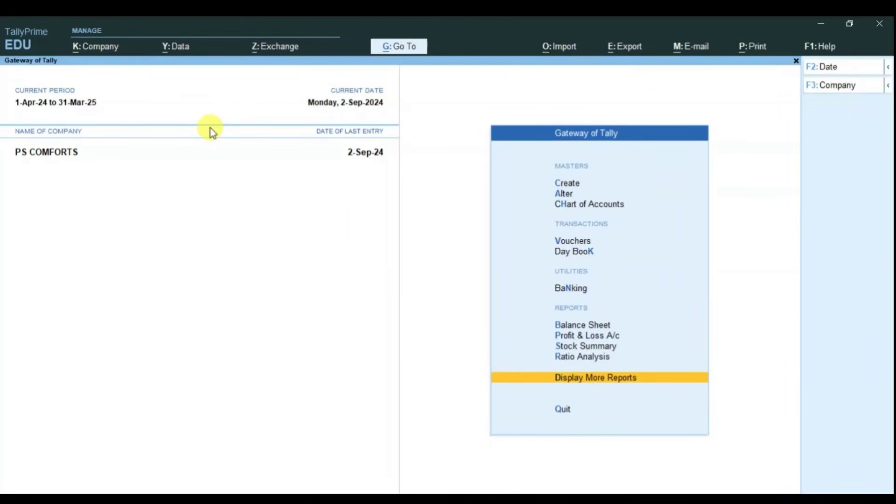
- Display the Sales Register from the account books and list April's sales vouchers
key(Return)
key(Return)
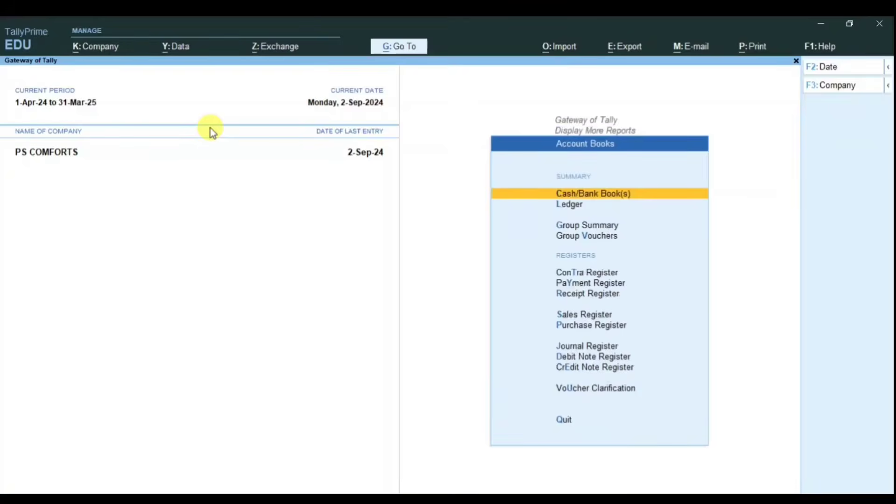
key(s)
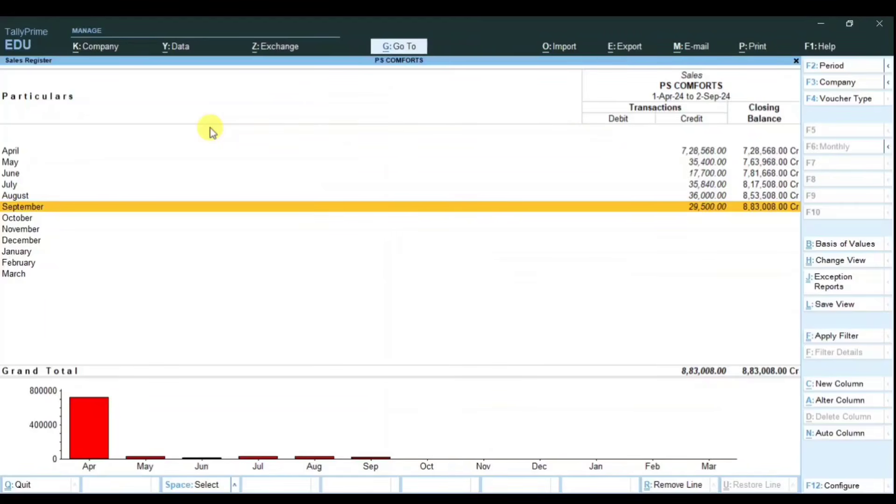
key(Up)
key(Up)
key(Up)
key(Up)
key(Up)
key(Return)
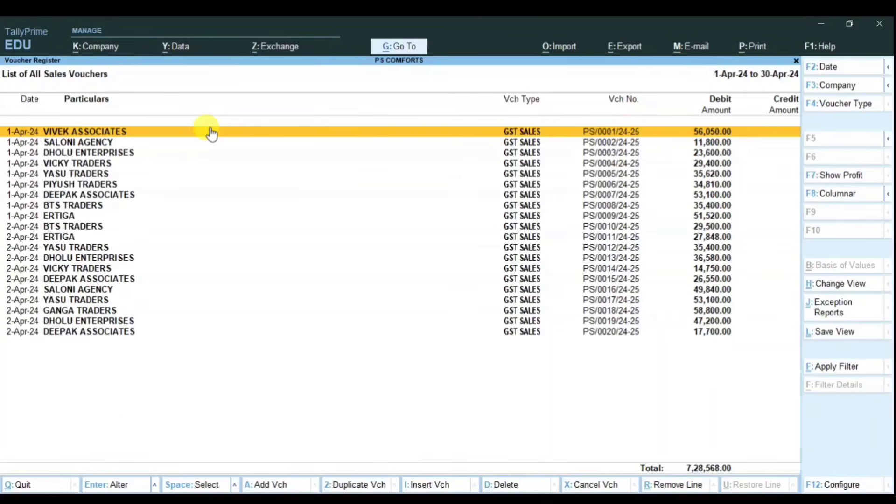
- Examine the sales ledger in the April sales vouchers of VIVEK ASSOCIATES and SALONI AGENCY
click(211, 133)
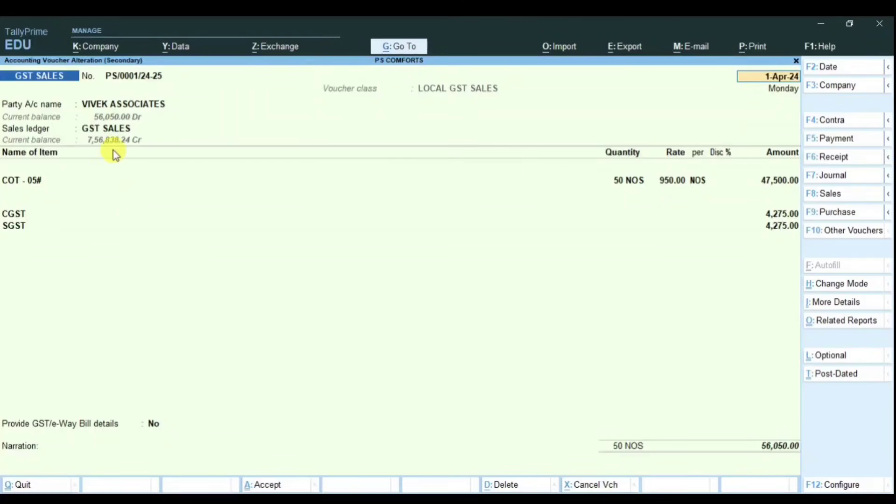
click(110, 129)
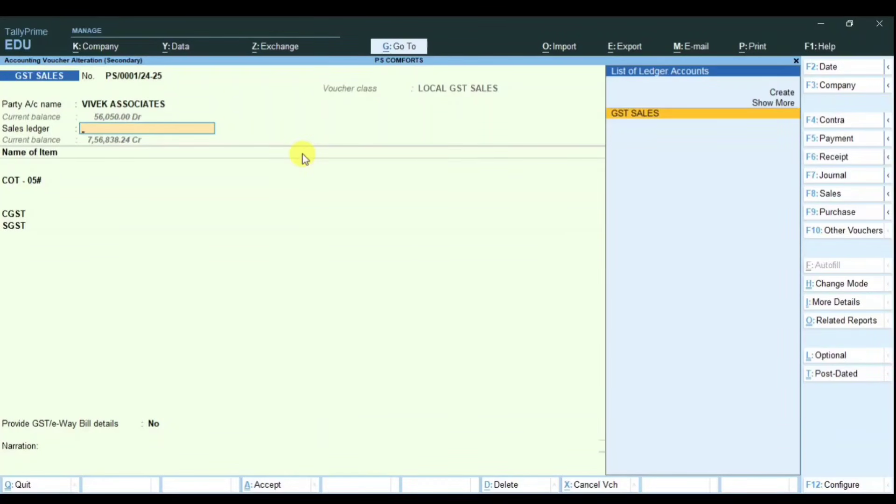
key(Escape)
key(y)
key(Down)
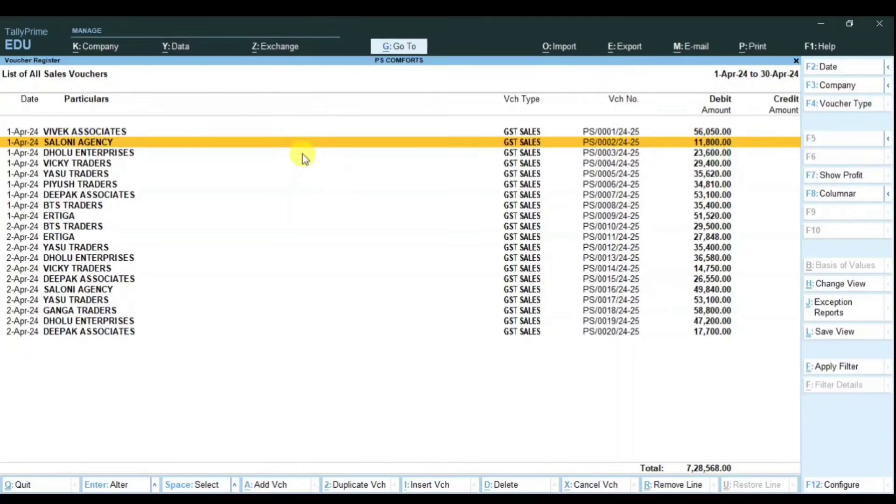
key(Return)
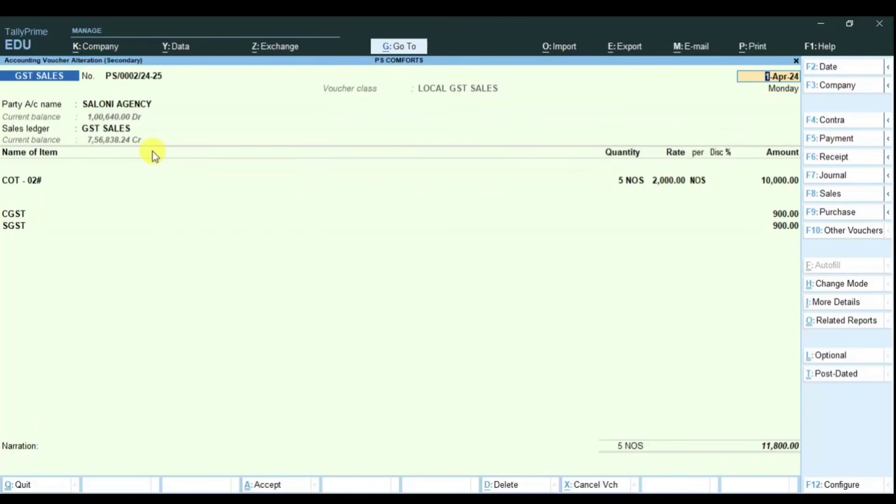
- Return to the VIVEK ASSOCIATES sales voucher and start a new sales ledger named ZEXA SALES for it
key(Page_Up)
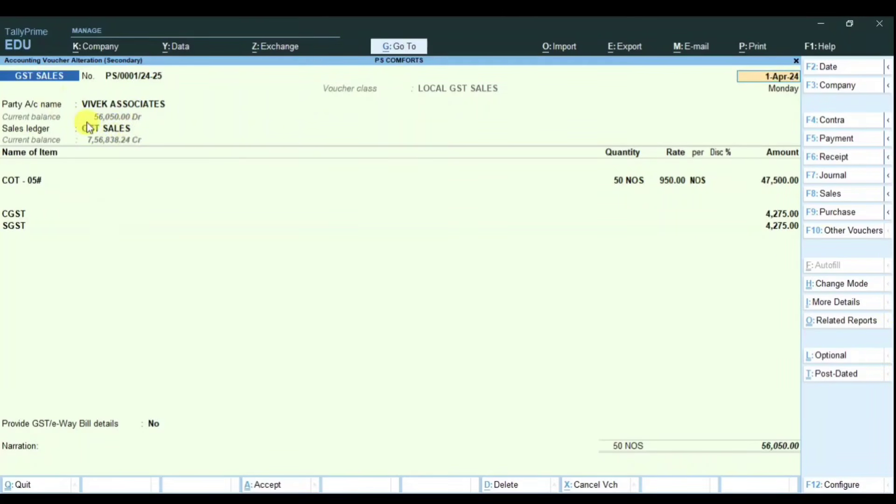
click(117, 133)
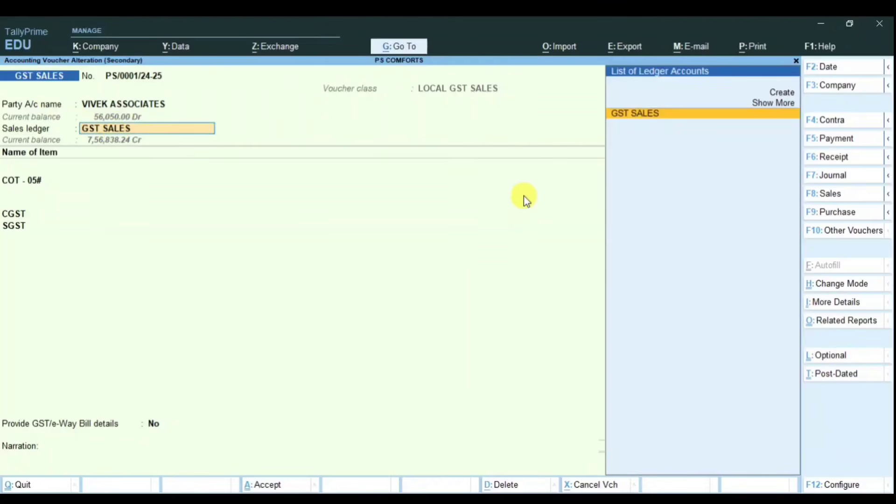
key(Up)
key(Return)
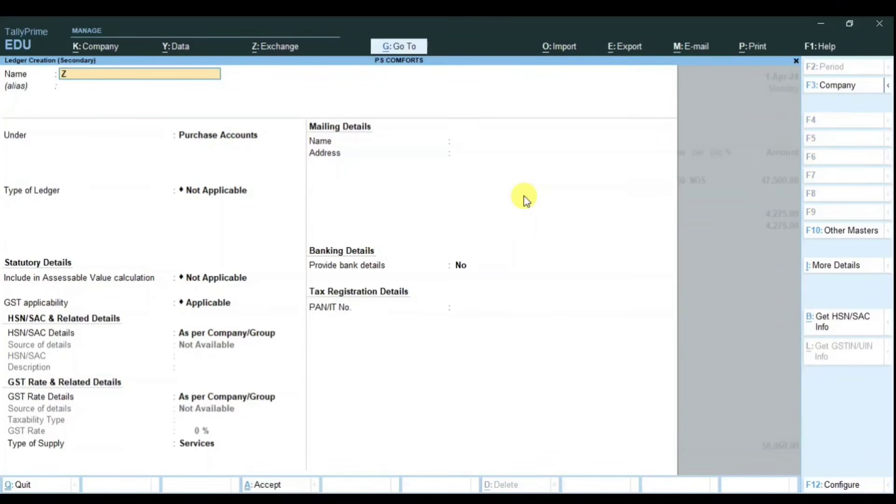
text(ZEXA SALES)
key(Return)
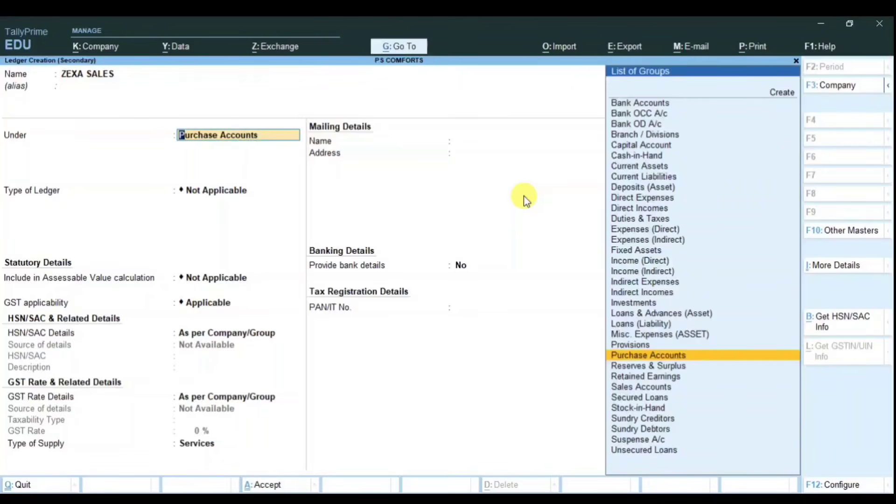
- Place the new ZEXA SALES ledger under Sales Accounts, set its type of supply to Goods, and save it
text(SALES)
key(Return)
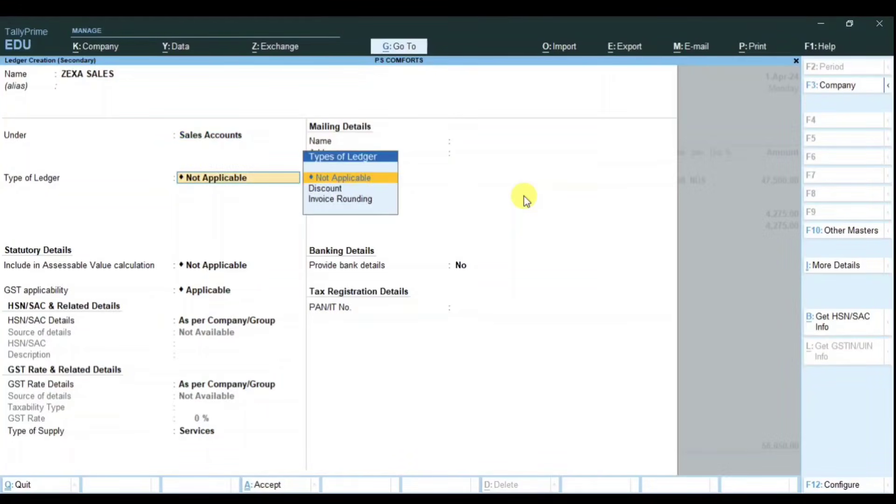
key(Return)
key(Return)
key(Return)
key(Return)
key(Return)
key(Up)
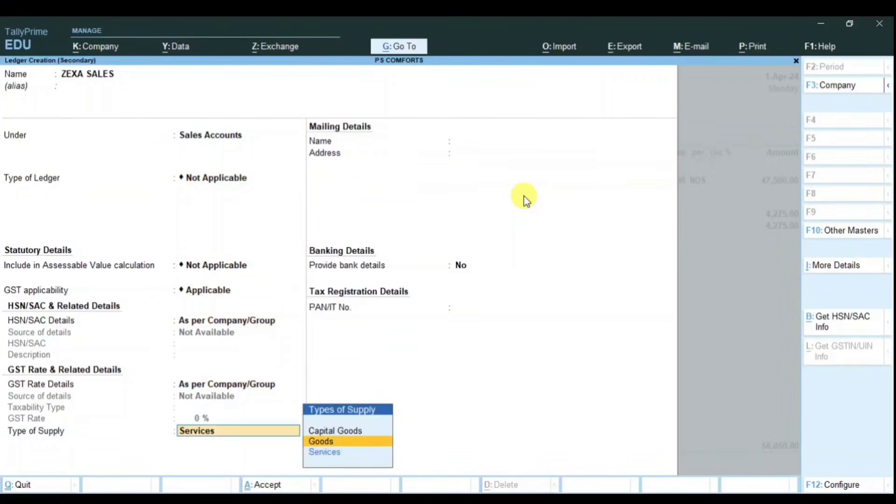
key(Return)
key(Return)
key(Return)
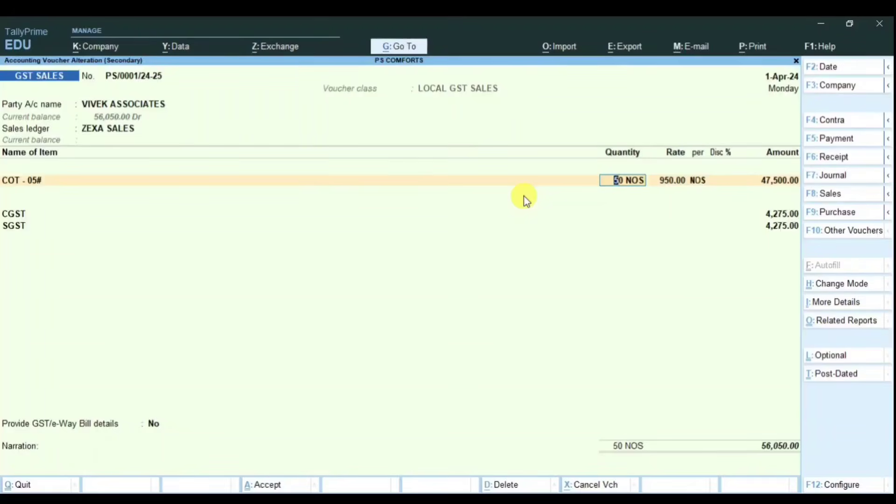
- Keep the item, tax and bill-wise details of the VIVEK ASSOCIATES voucher and save it with the ZEXA SALES ledger
key(Return)
key(Return)
key(Return)
key(Return)
key(Return)
key(Return)
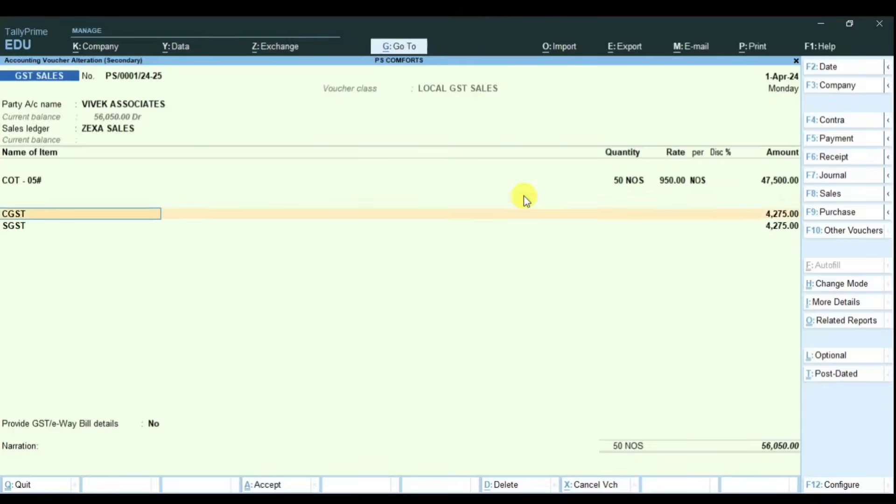
key(Return)
key(Return)
key(Return)
key(Return)
key(Return)
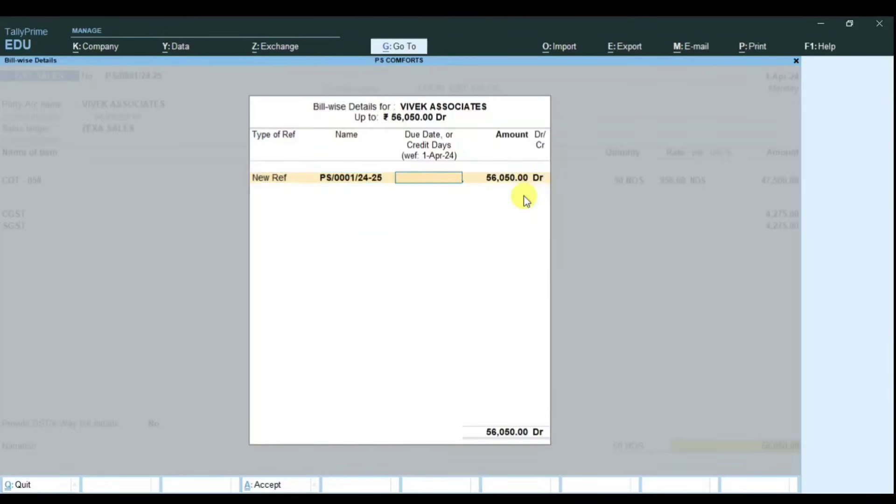
key(Return)
key(Return)
key(Return)
key(Return)
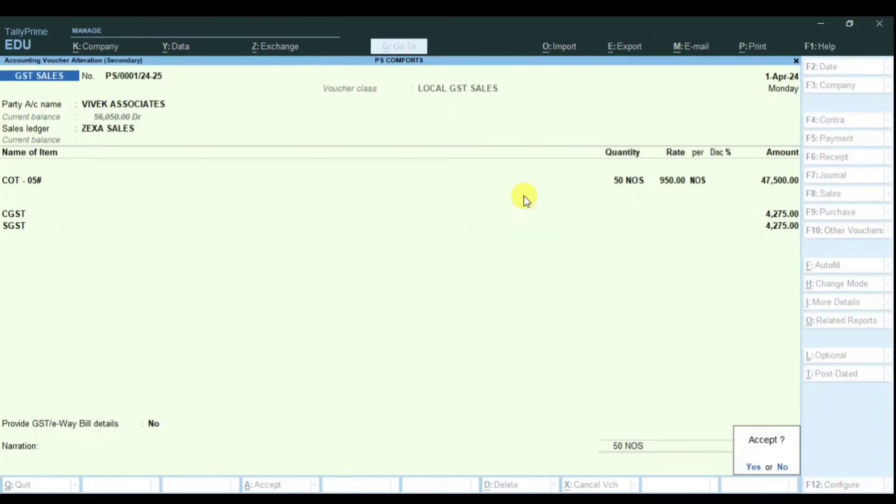
key(Return)
key(n)
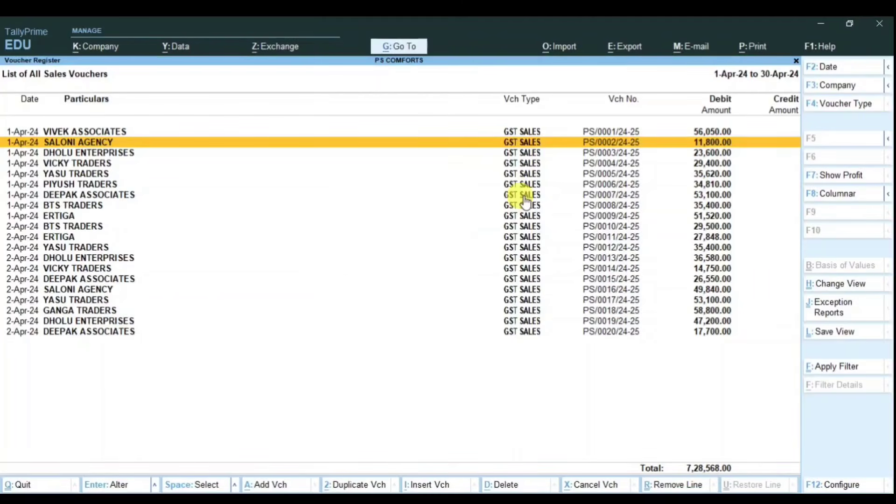
- Check the sales ledger in the saved VIVEK ASSOCIATES voucher and go on to the SALONI AGENCY voucher
key(Return)
key(Page_Up)
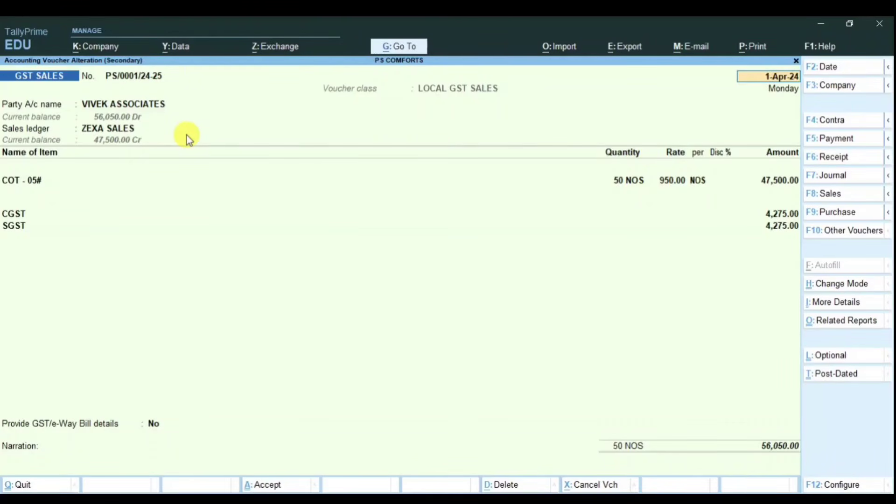
key(Page_Down)
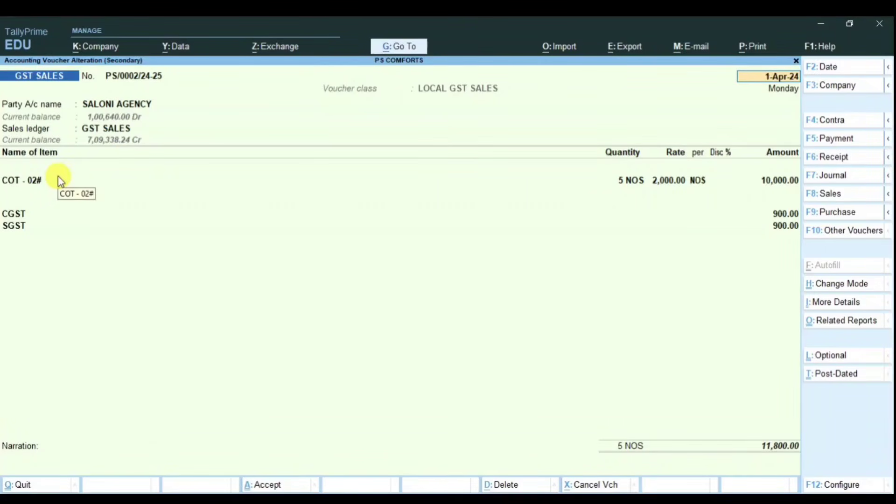
- Assign ZEXA SALES as the sales ledger of the SALONI AGENCY voucher and save it
click(116, 133)
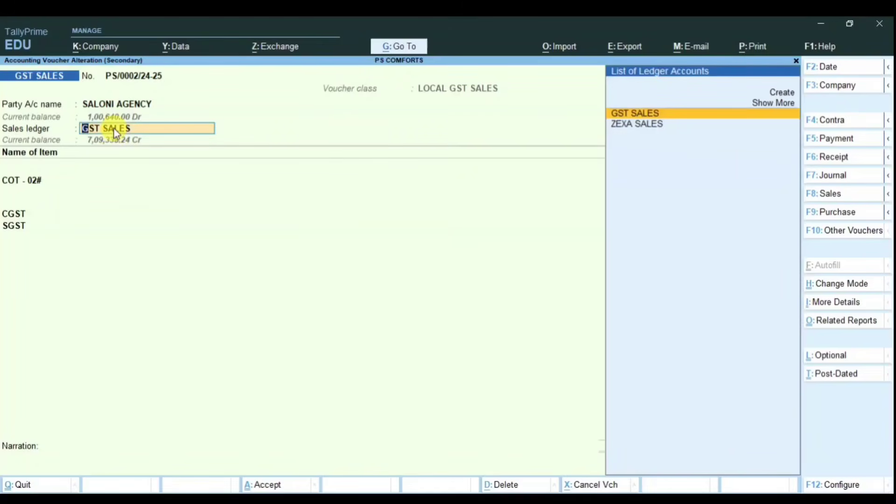
key(Down)
key(Return)
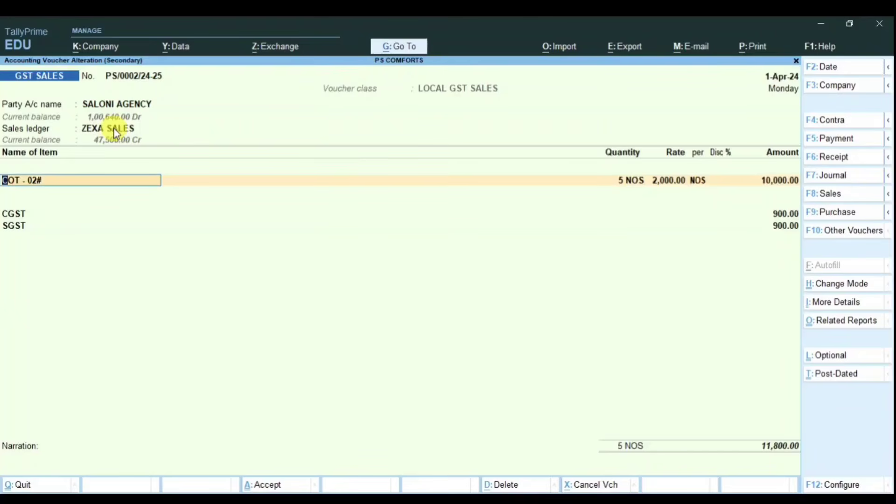
key(ctrl)
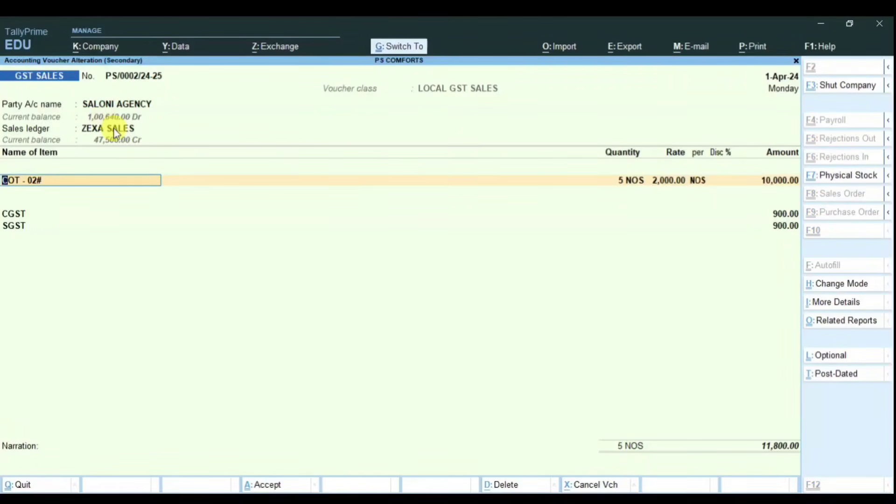
key(ctrl+q)
- Change the sales ledger of the 1-Apr DHOLU ENTERPRISES voucher to ZEXA SALES and save the voucher
key(Down)
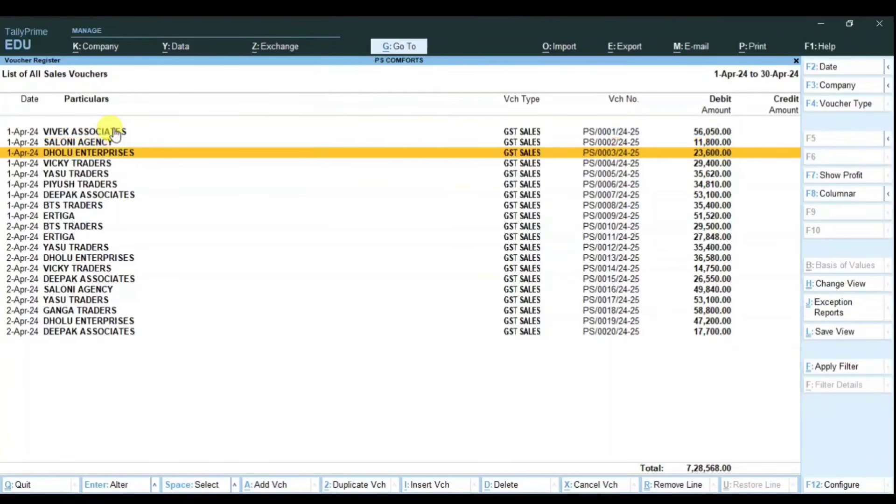
key(Return)
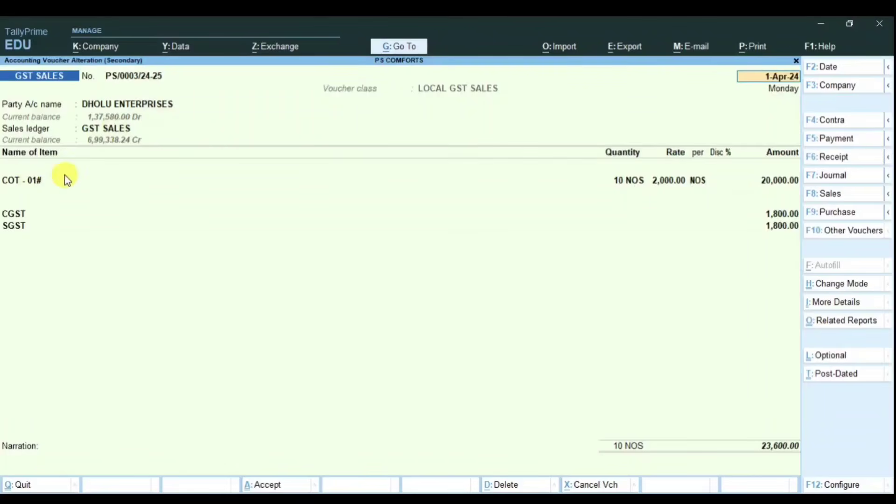
click(107, 129)
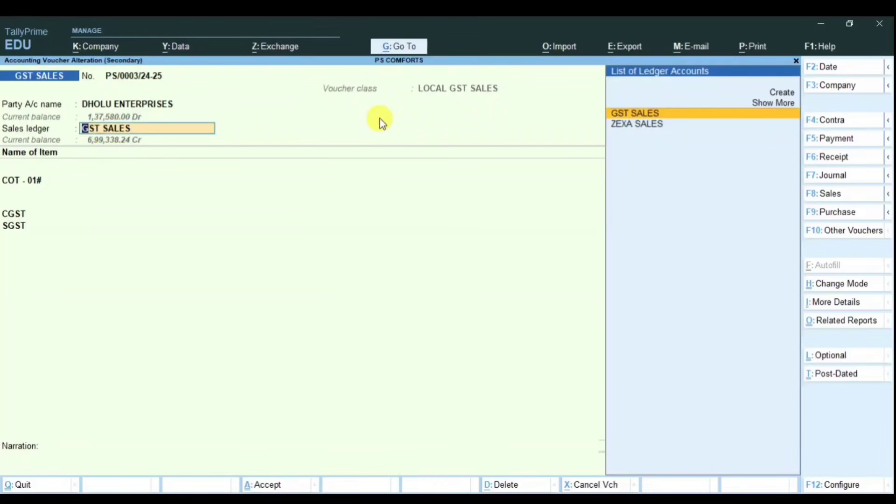
key(Down)
key(Return)
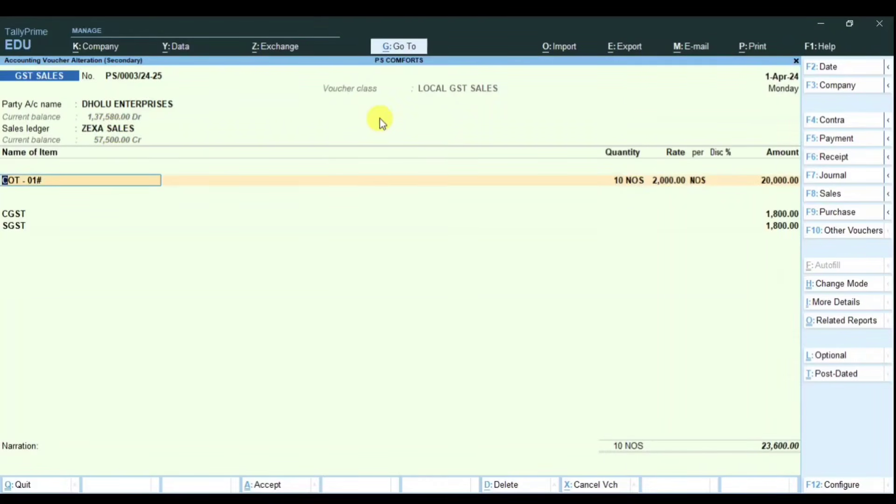
key(ctrl)
key(ctrl+a)
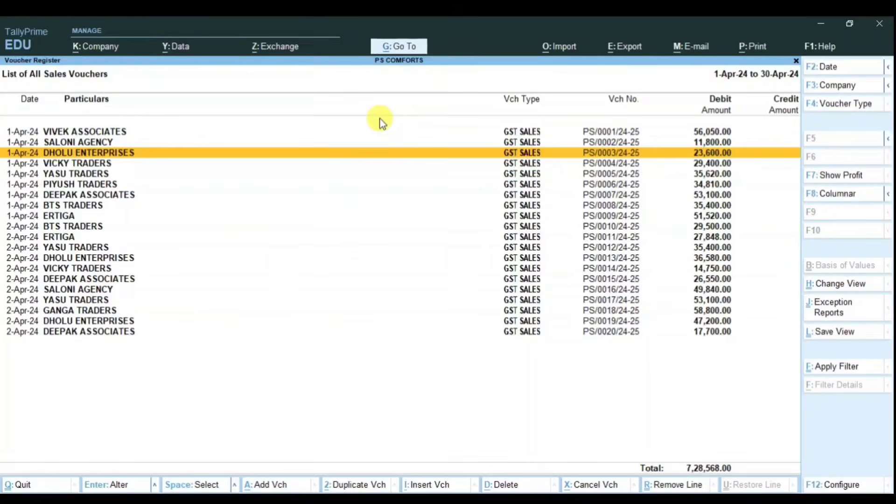
- Open the 1-Apr VICKY TRADERS sales voucher and start a new sales ledger named YASU SALES for it
key(Down)
key(Return)
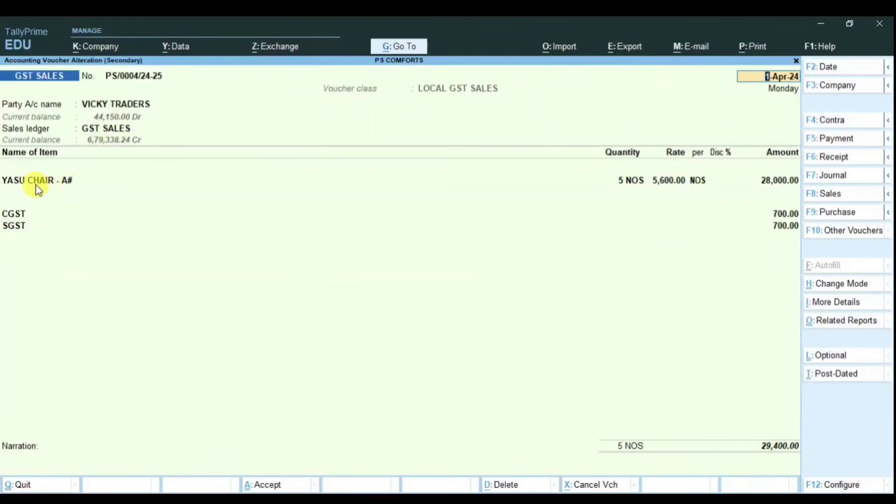
click(111, 128)
key(Up)
key(Up)
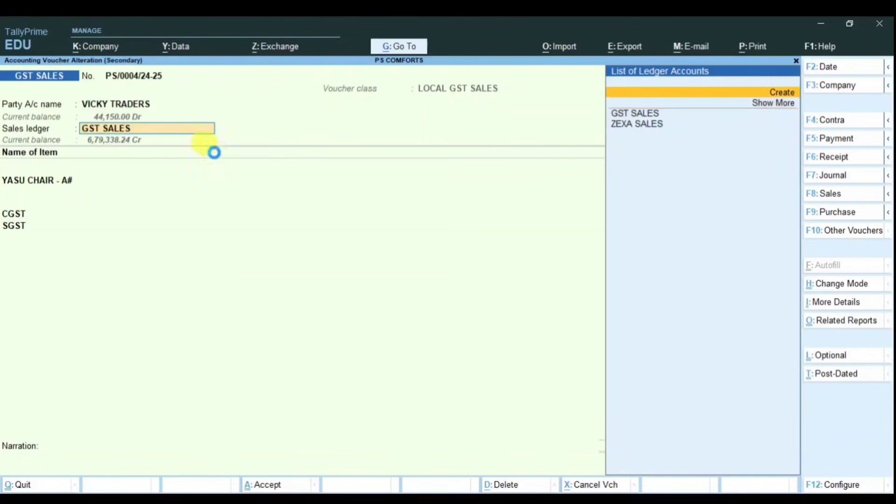
key(Return)
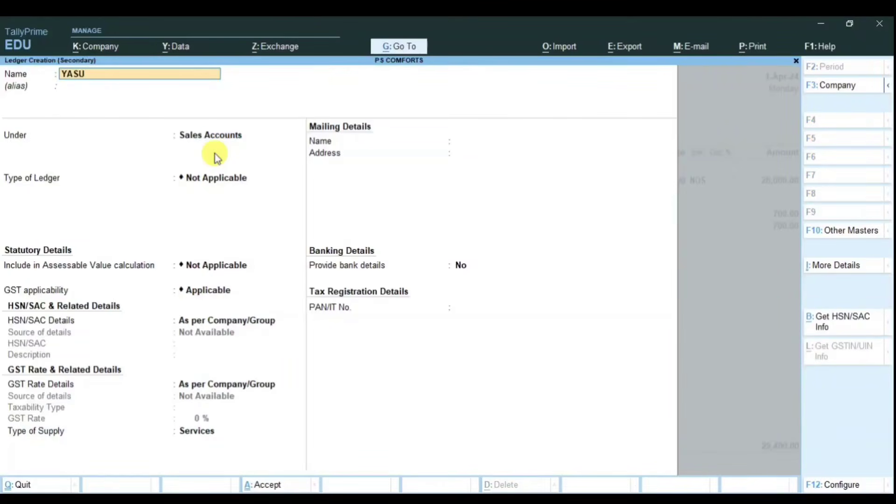
text(YASU SA;)
key(BackSpace)
text(LES)
key(Return)
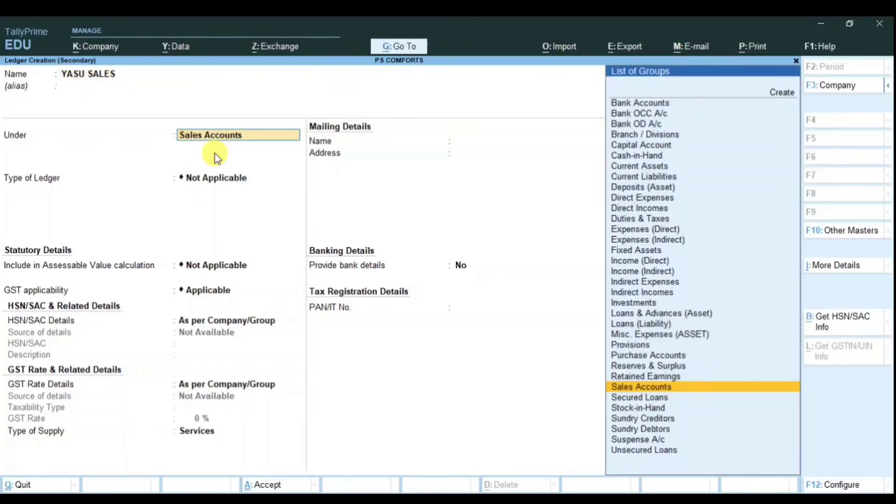
- Keep YASU SALES under Sales Accounts, set its type of supply to Goods, and save the ledger
key(Return)
key(Return)
key(Return)
key(Return)
key(Return)
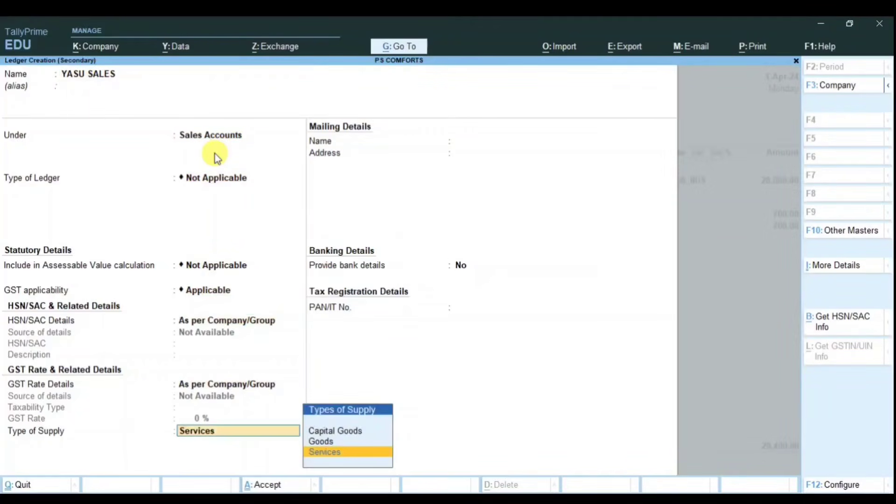
key(Up)
key(Return)
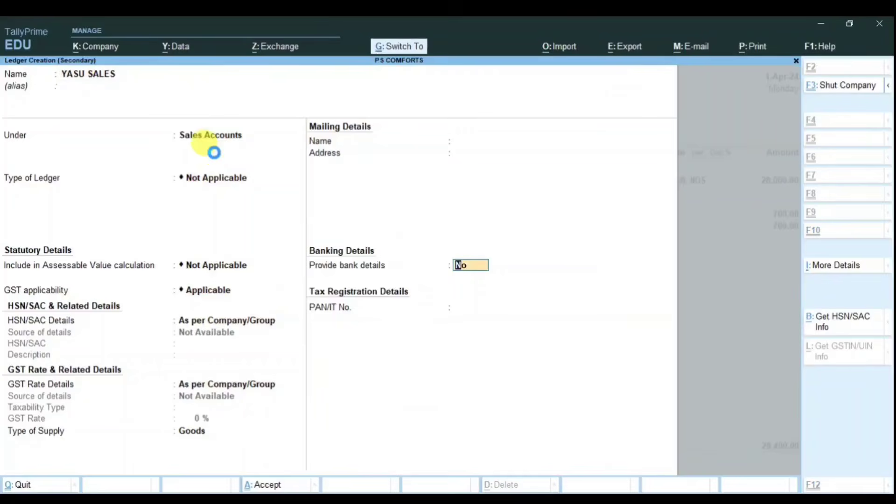
key(ctrl+a)
- Keep the YASU CHAIR - A# item line and save the VICKY TRADERS voucher with the YASU SALES ledger
key(Return)
key(Return)
key(Return)
key(Return)
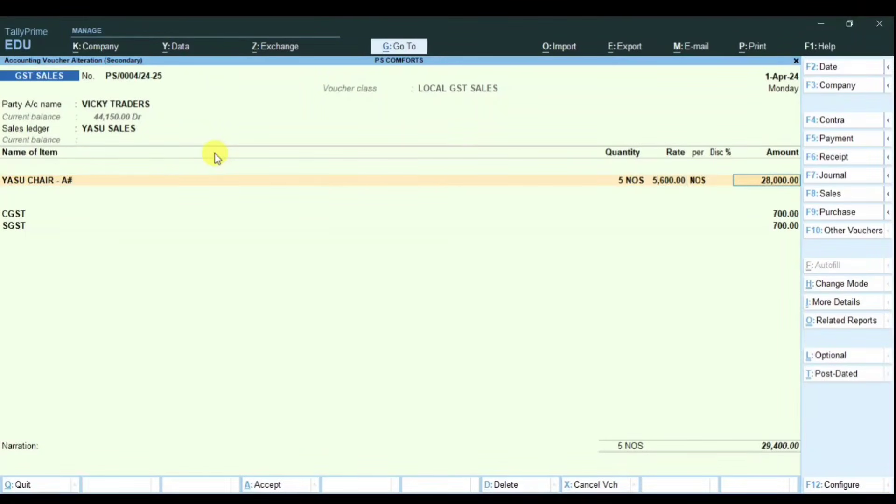
key(Return)
key(Return)
key(ctrl)
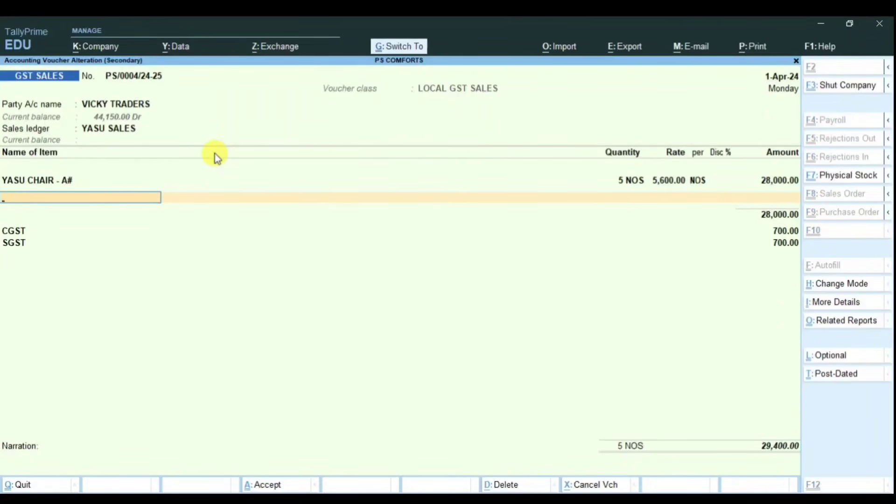
key(ctrl+a)
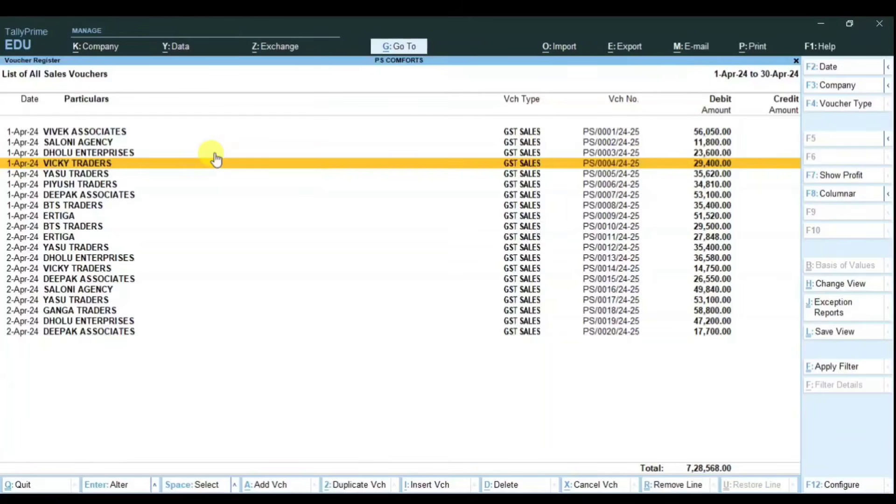
- Check the sales ledger in the saved 1-Apr DHOLU ENTERPRISES voucher and return to the Gateway of Tally
click(215, 154)
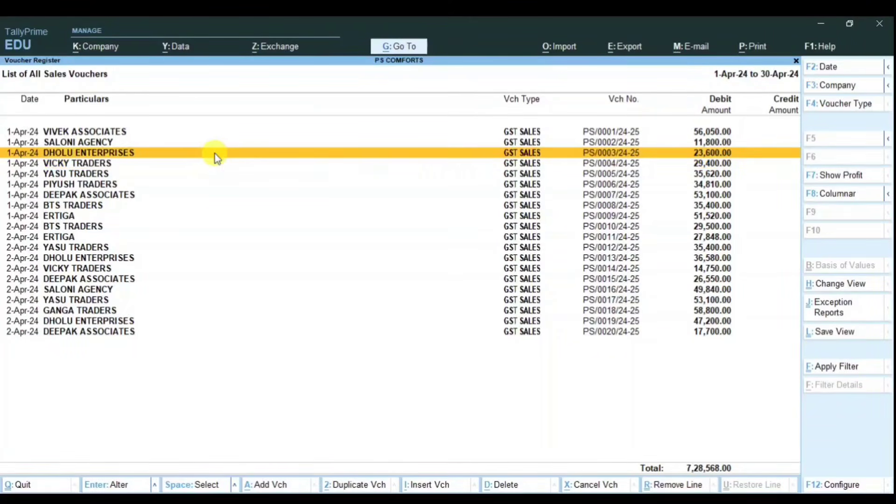
click(215, 153)
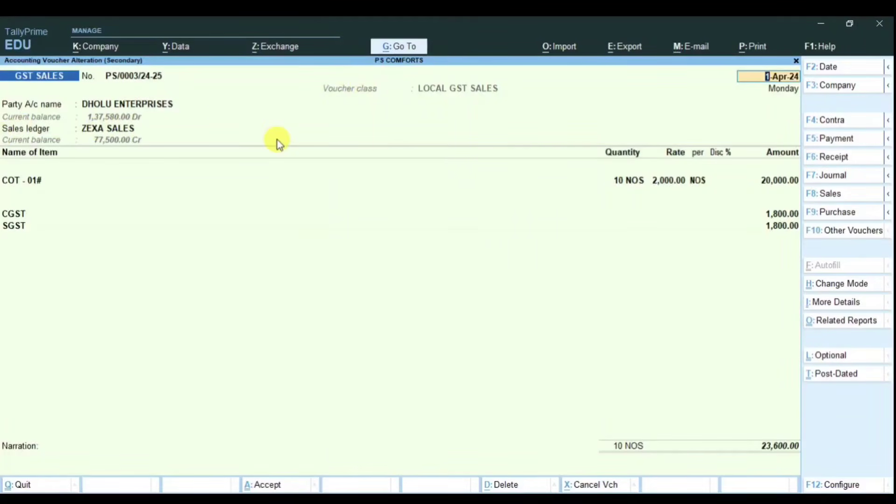
key(Escape)
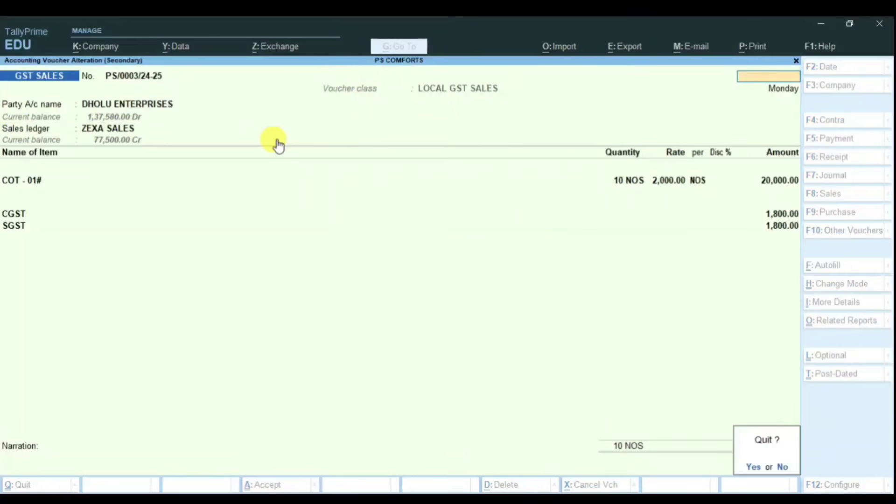
key(y)
key(Escape)
key(Escape)
key(Escape)
key(Escape)
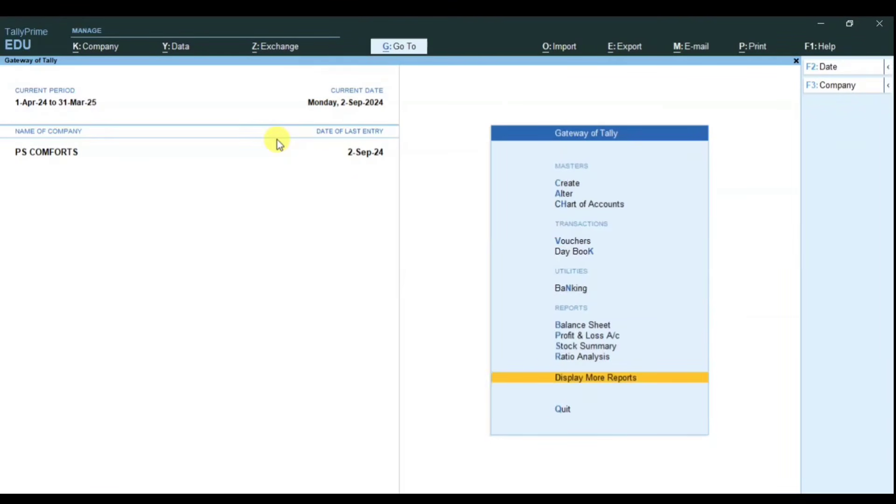
- Display the ledger vouchers of ZEXA SALES from the account books
key(Return)
key(Return)
key(Down)
key(Return)
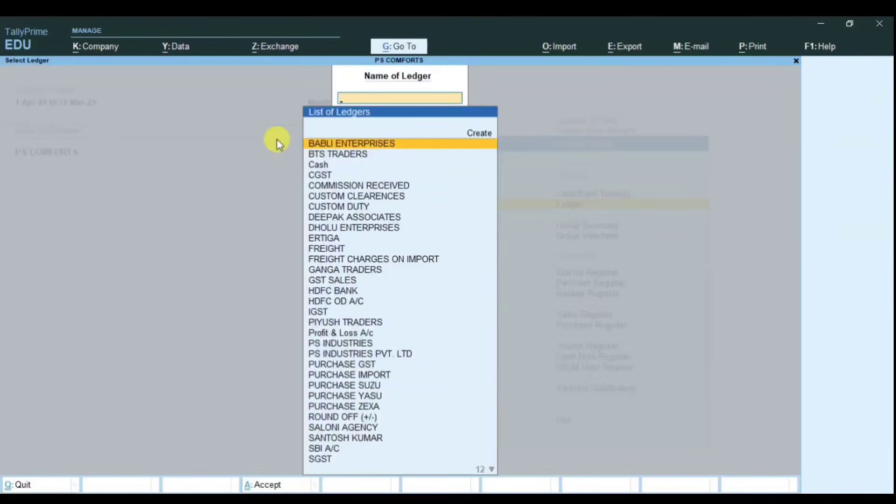
text(ZEXA)
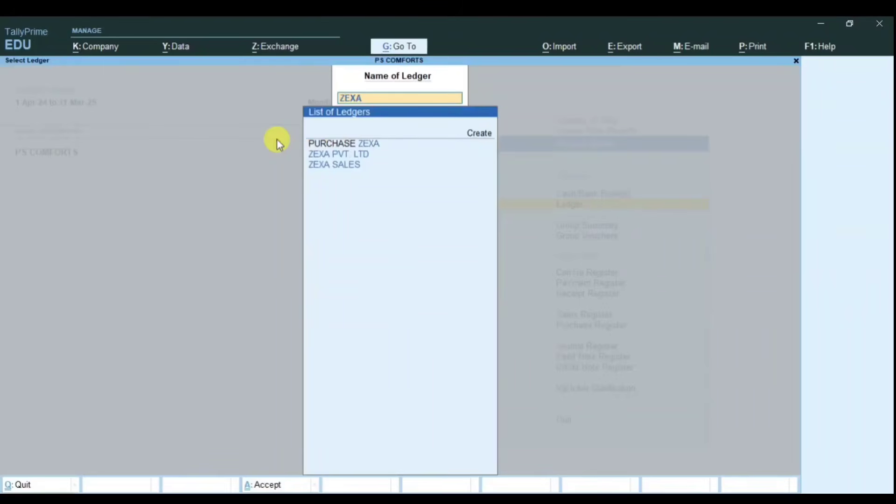
key(Down)
key(Down)
key(Return)
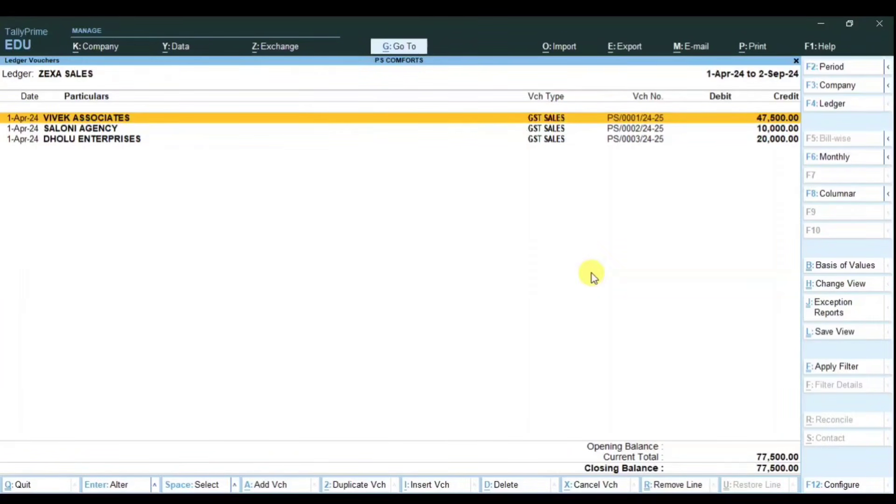
- Preview the ZEXA SALES ledger account for printing and enlarge the preview
key(alt+p)
key(Return)
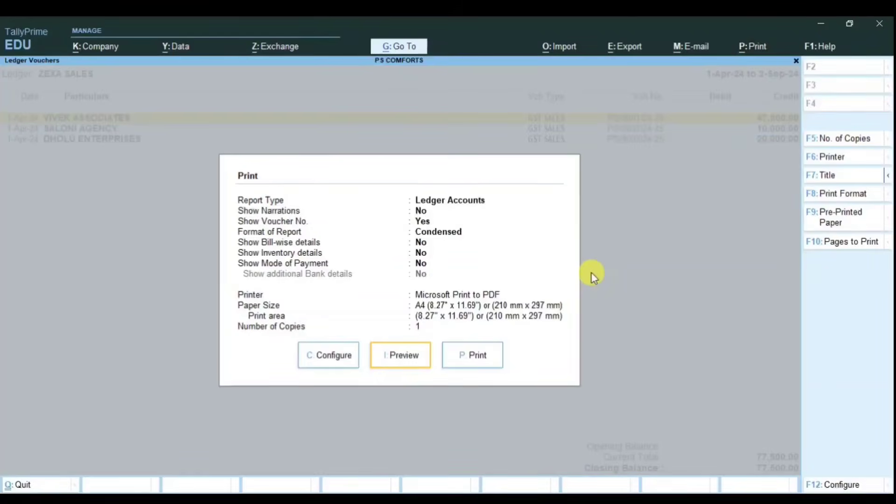
key(i)
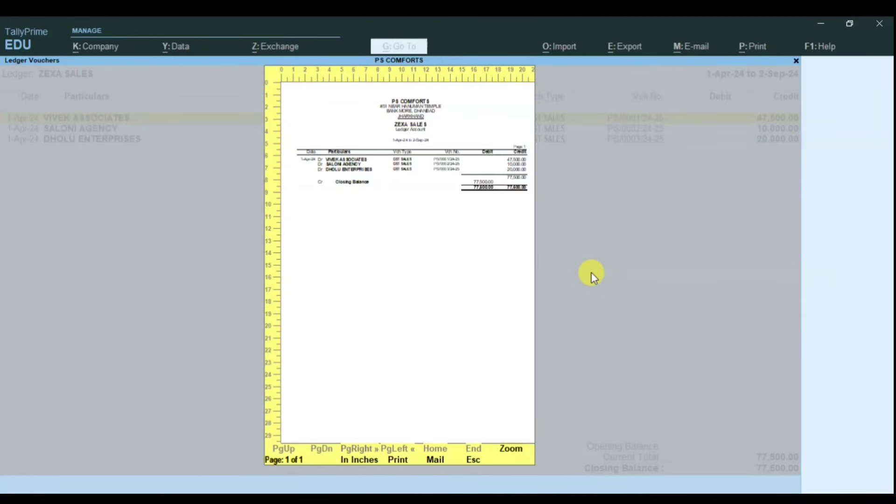
key(alt+z)
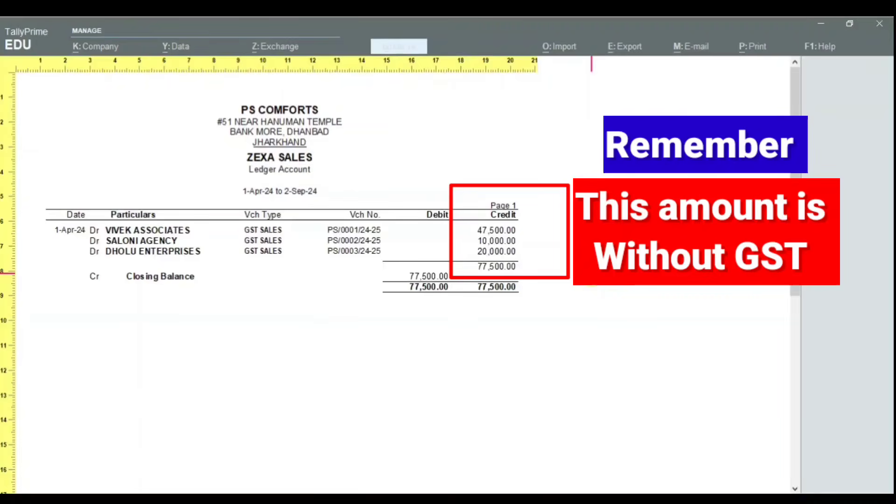